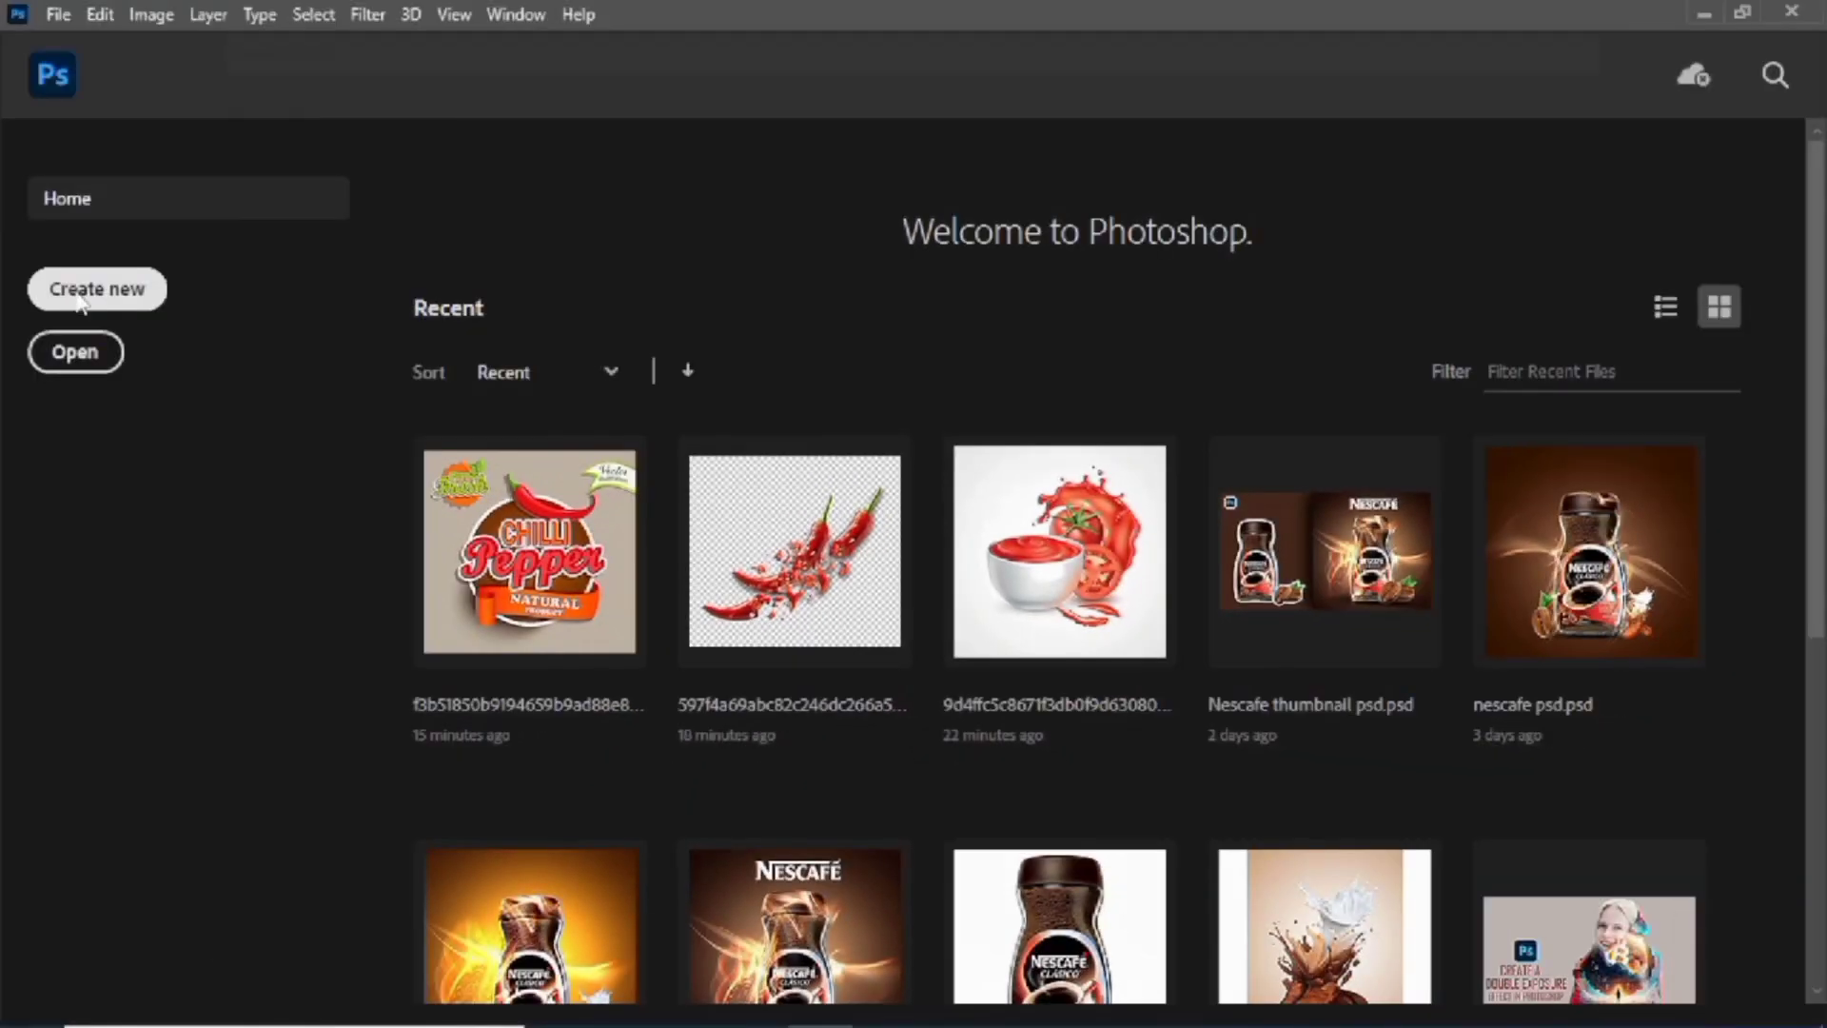
Create a new 1000 × 1000 pixel RGB document at 118.11 pixels/centimeter with a white background
left_click(98, 288)
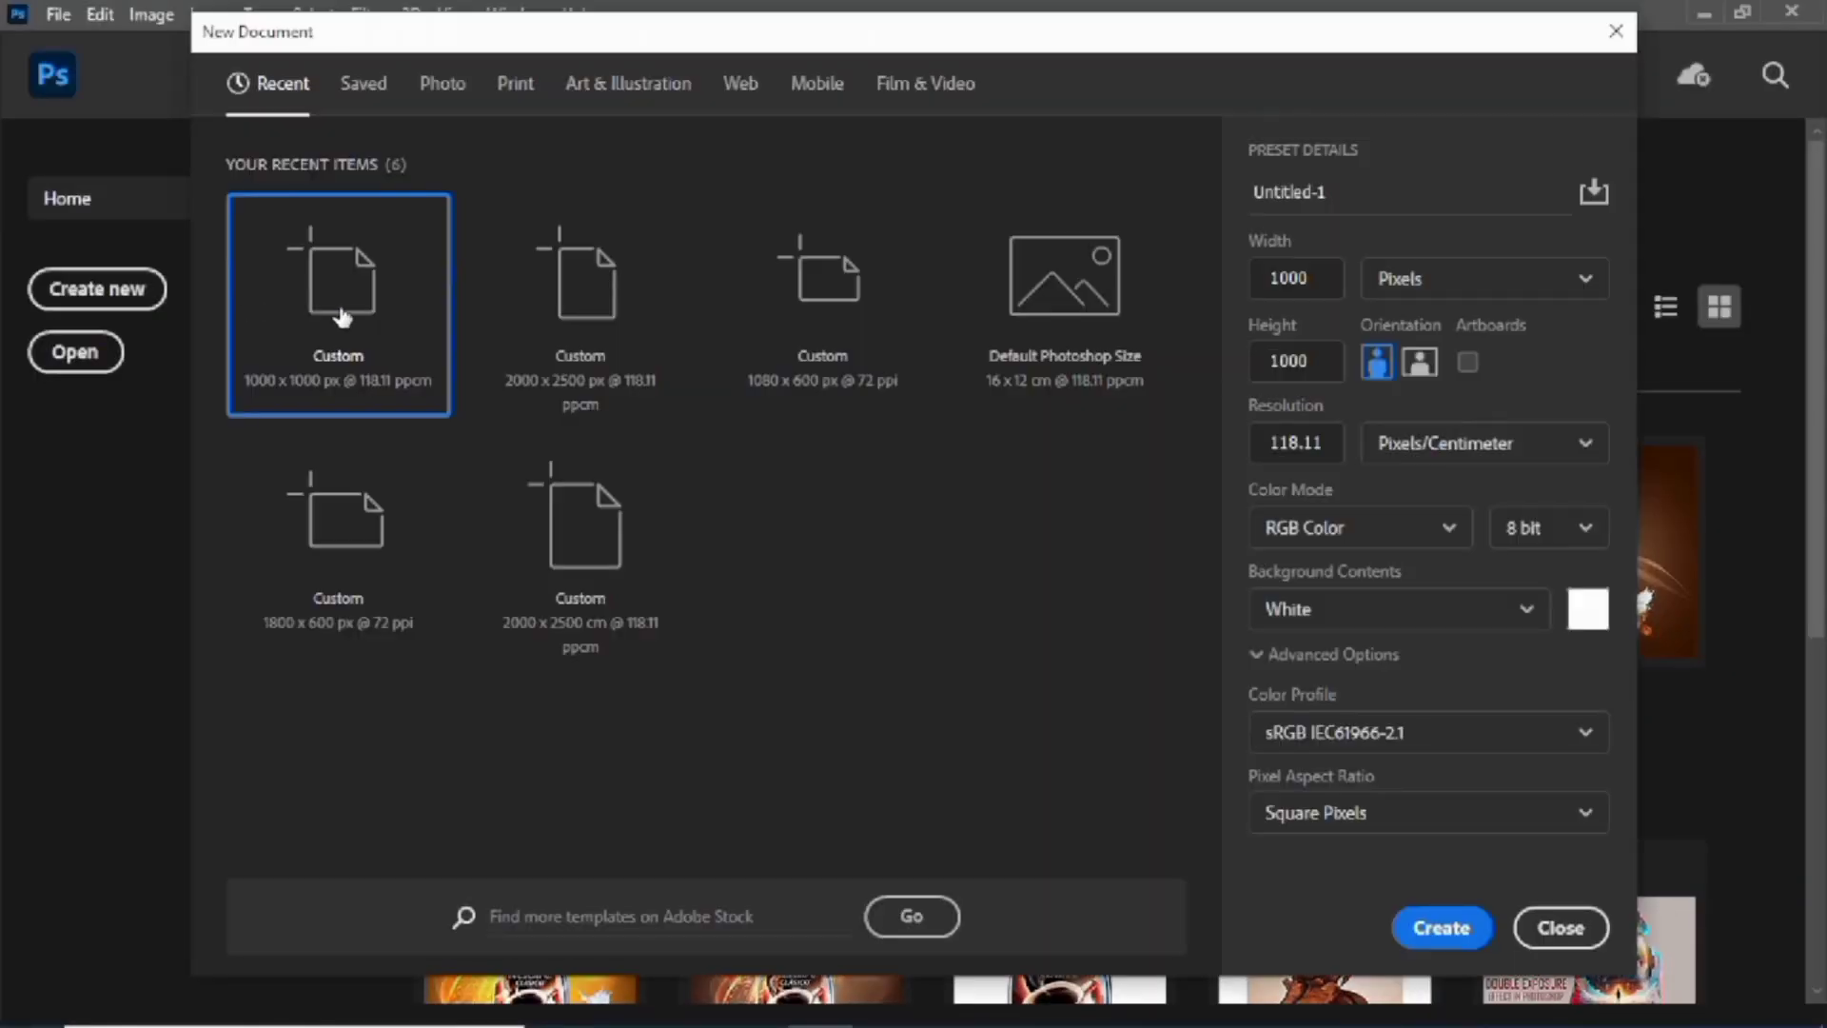
double_click(1331, 277)
left_click(1322, 360)
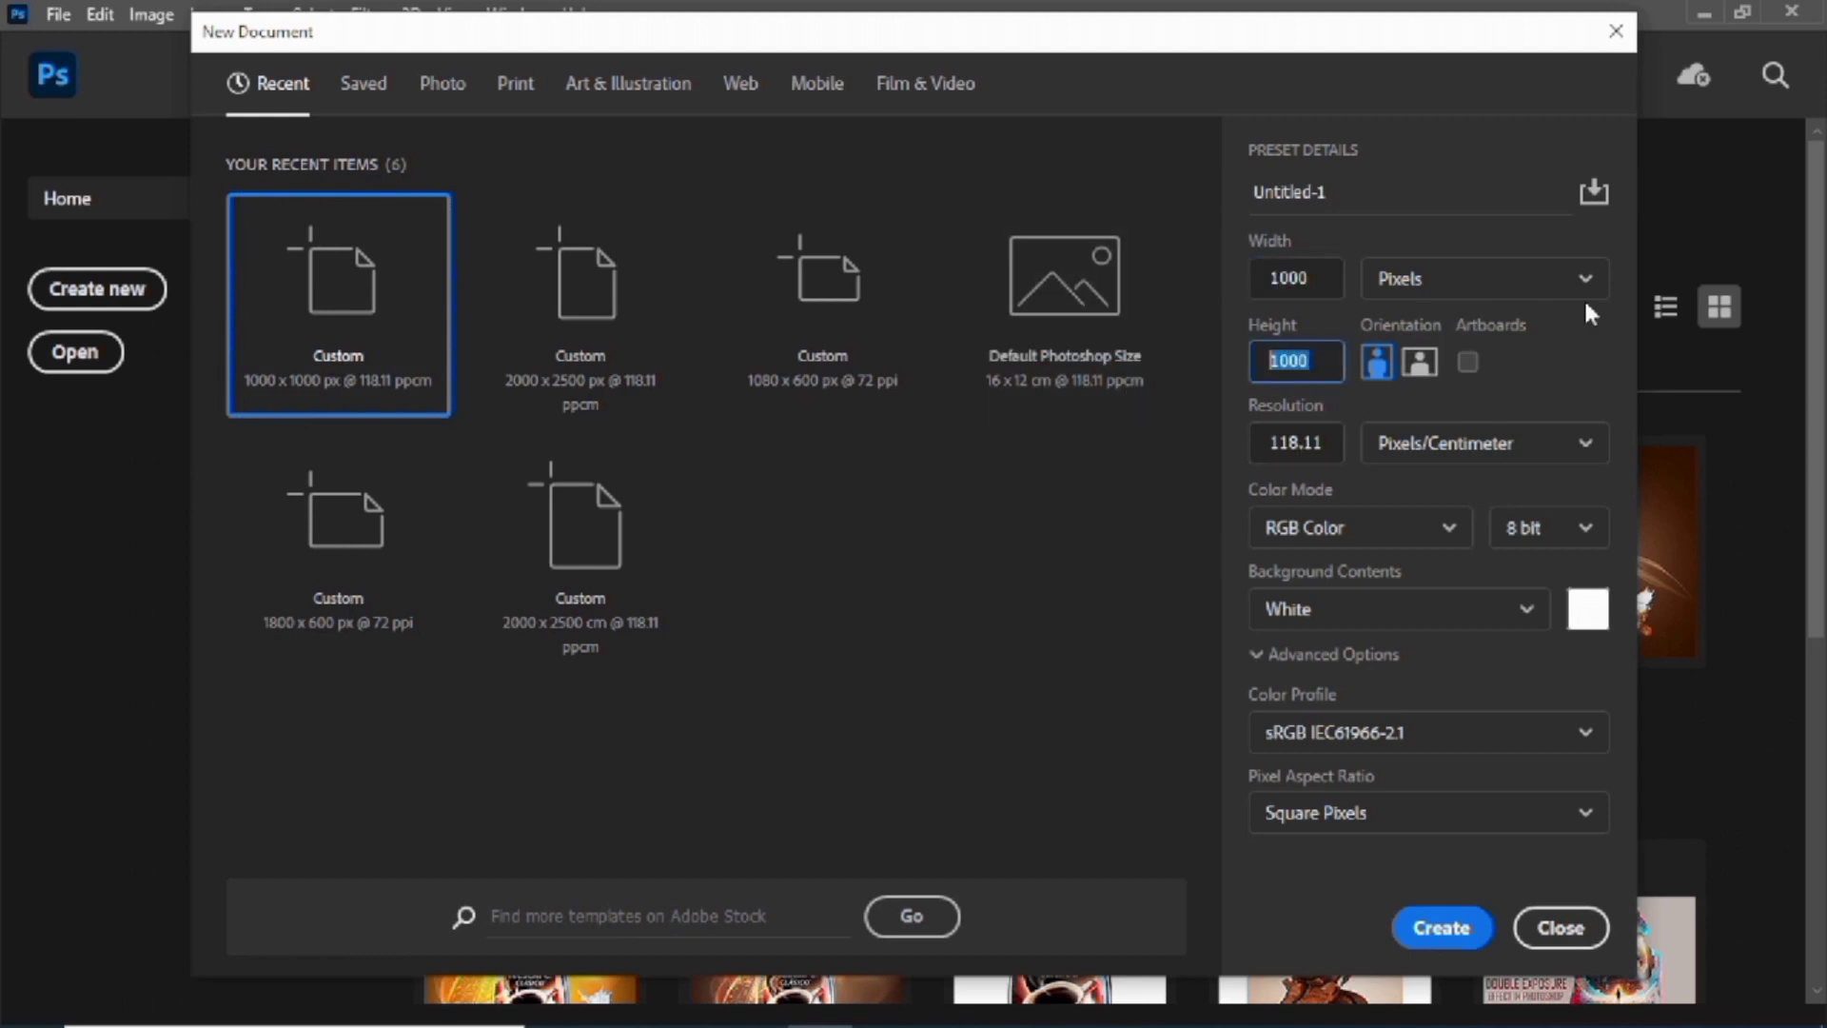
left_click(1442, 928)
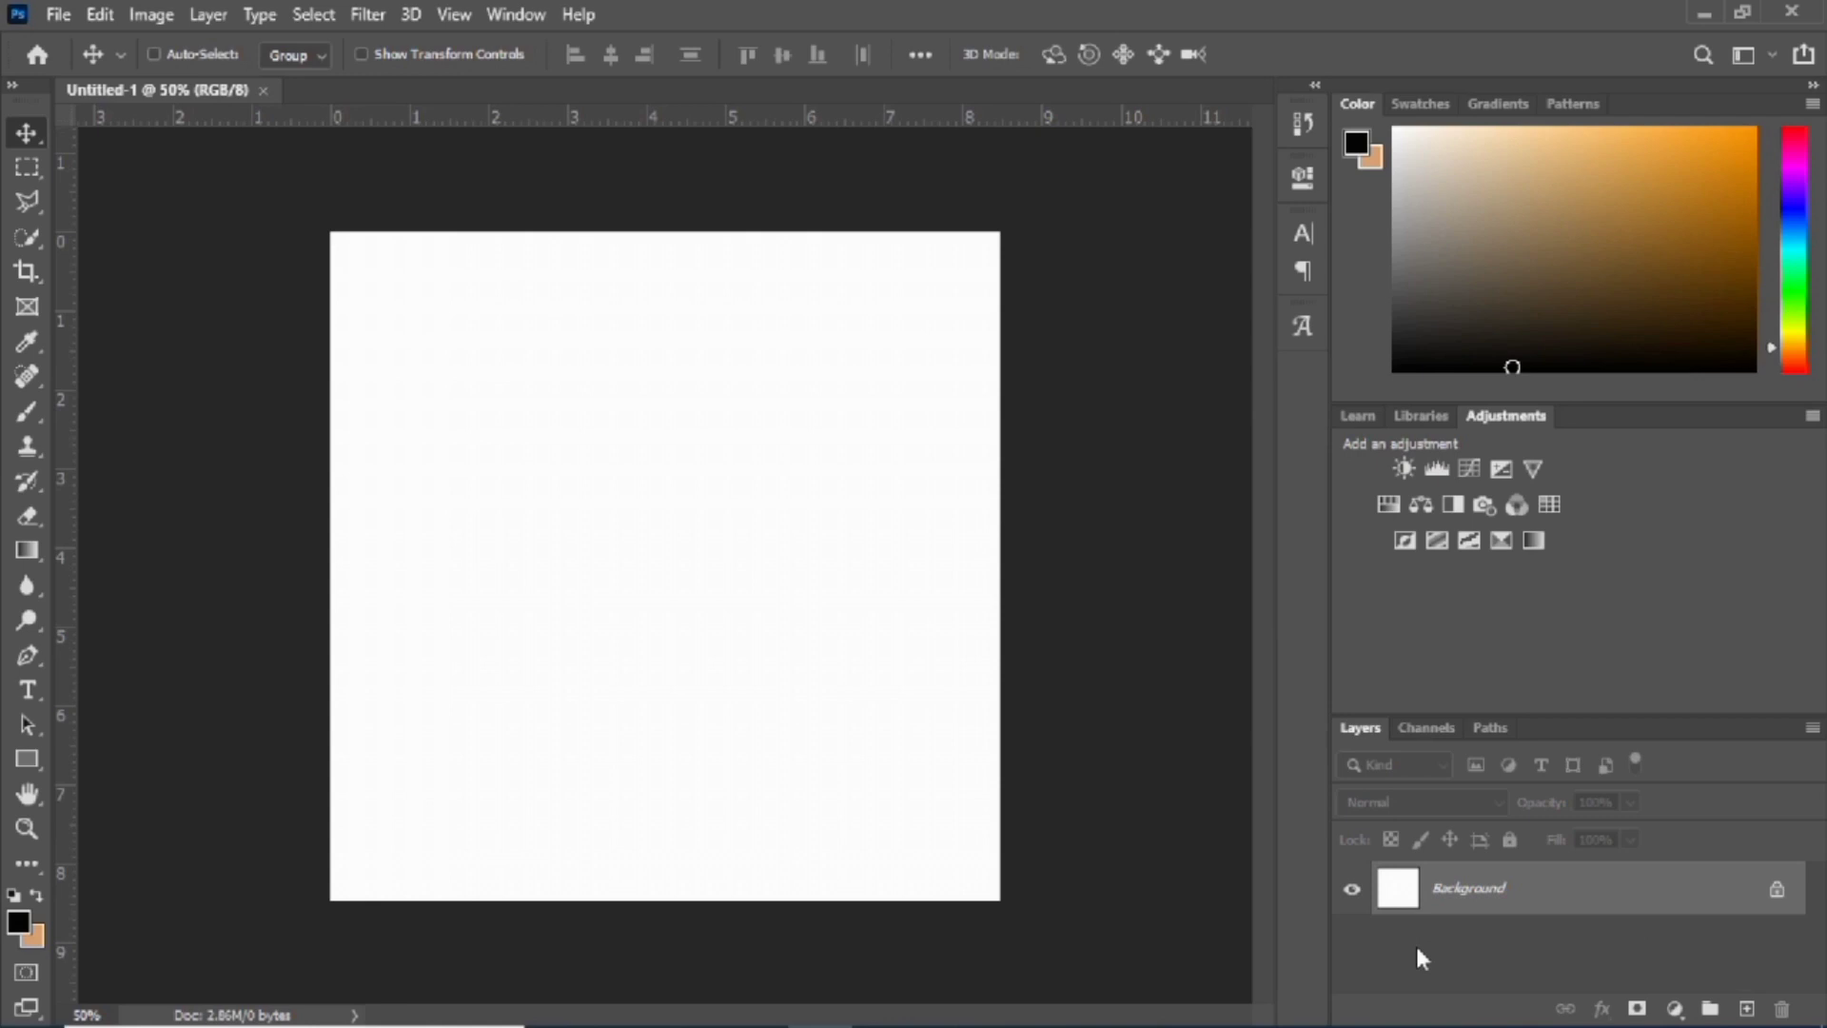
Place the chili sauce bottle image in the document, scale it to about 28%, and centre it on the canvas
left_click(1699, 11)
left_click_drag(1161, 369, 723, 706)
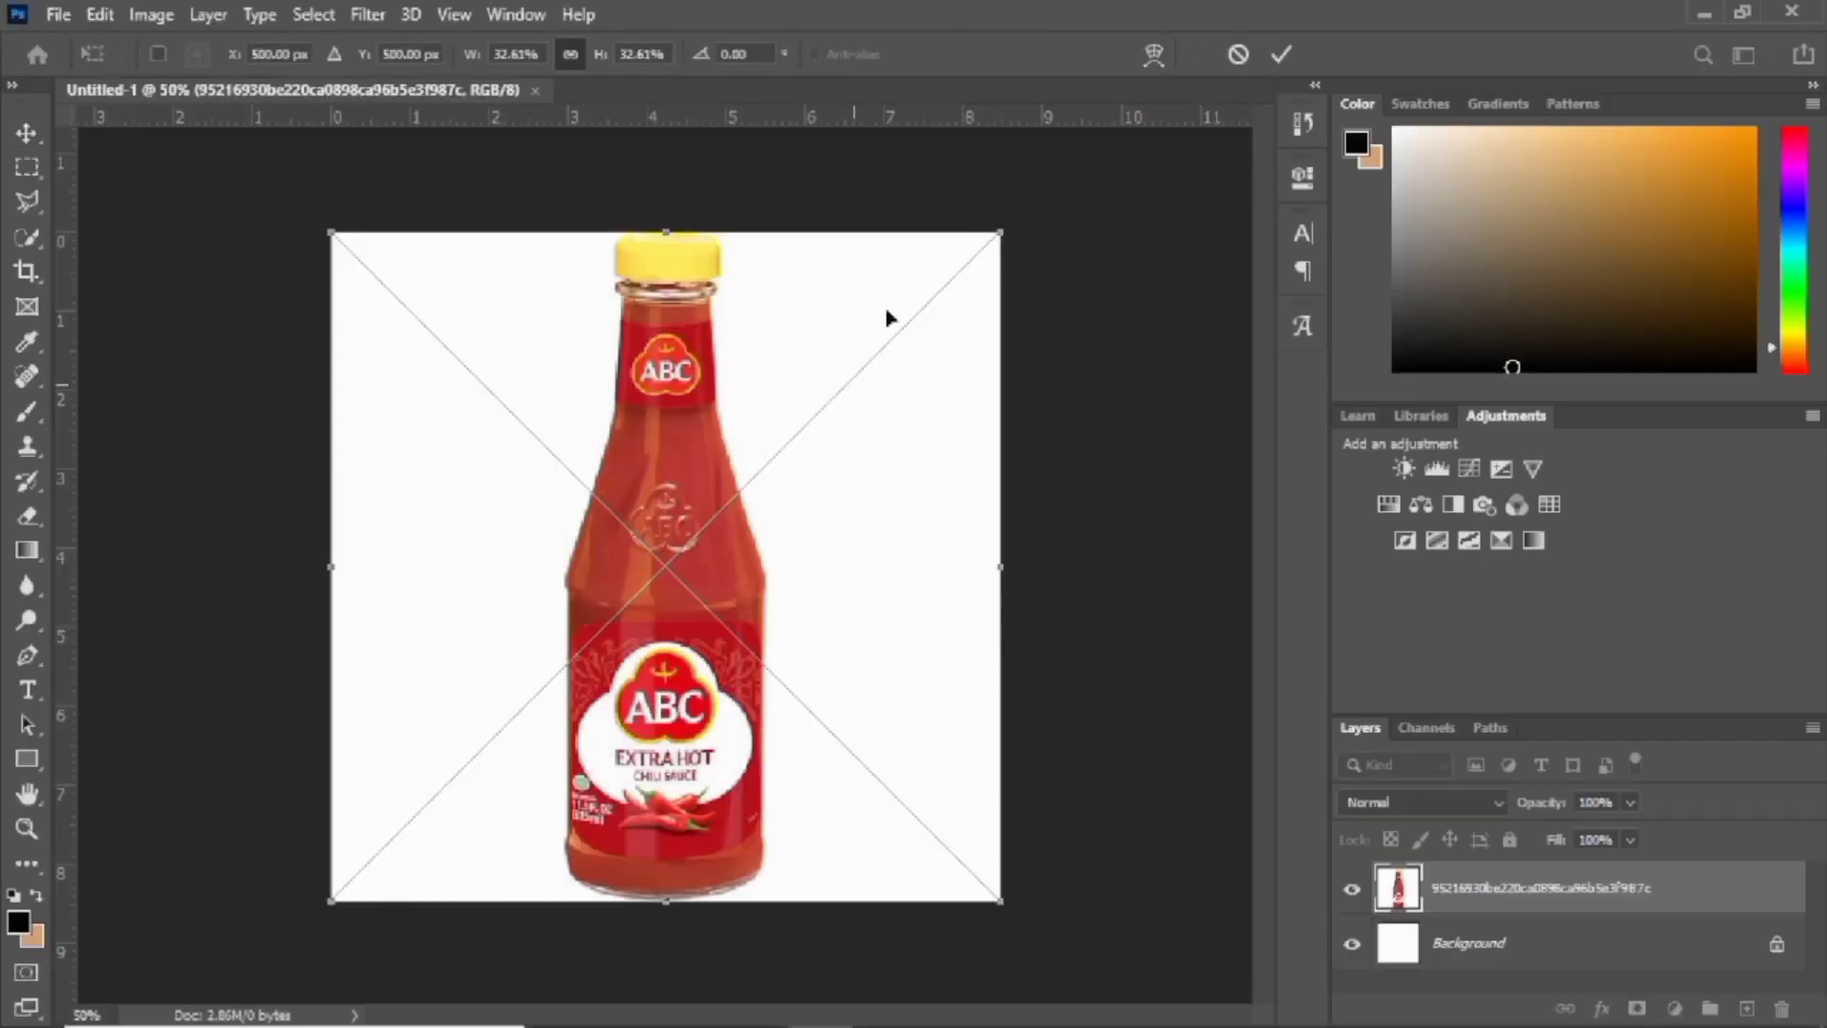
left_click_drag(990, 230, 905, 327)
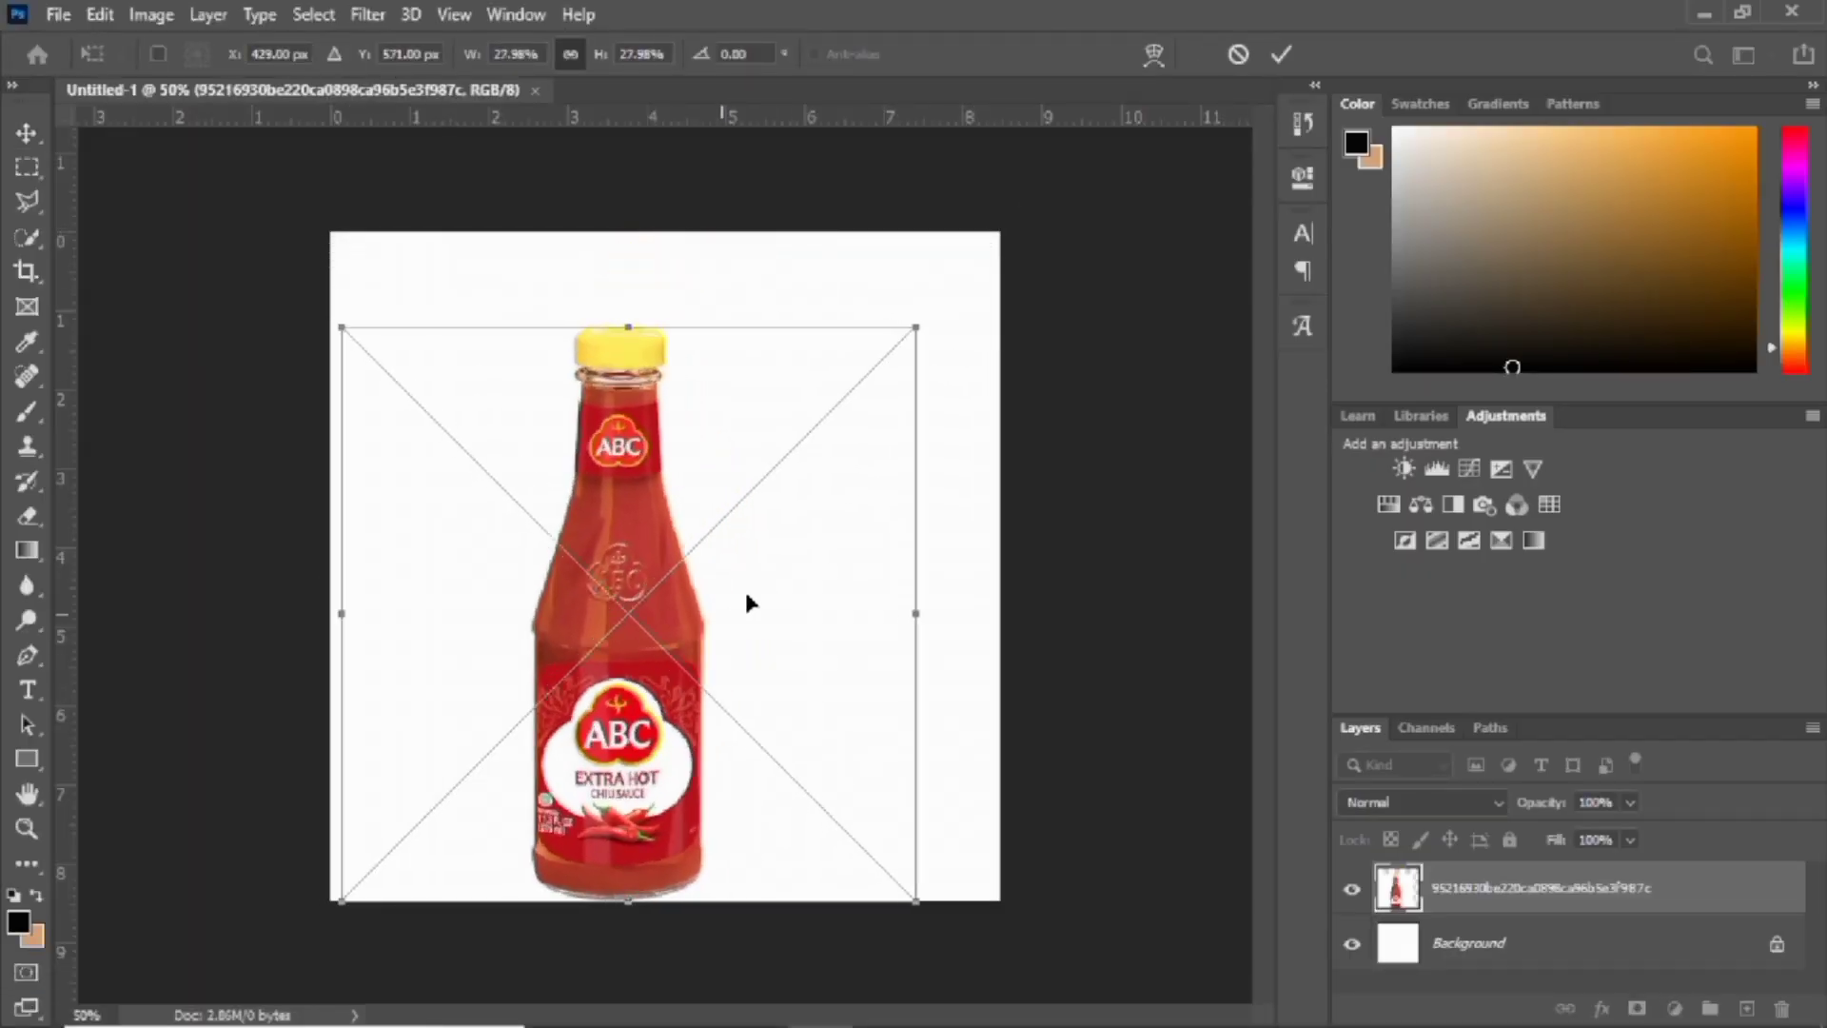
left_click_drag(750, 599, 776, 576)
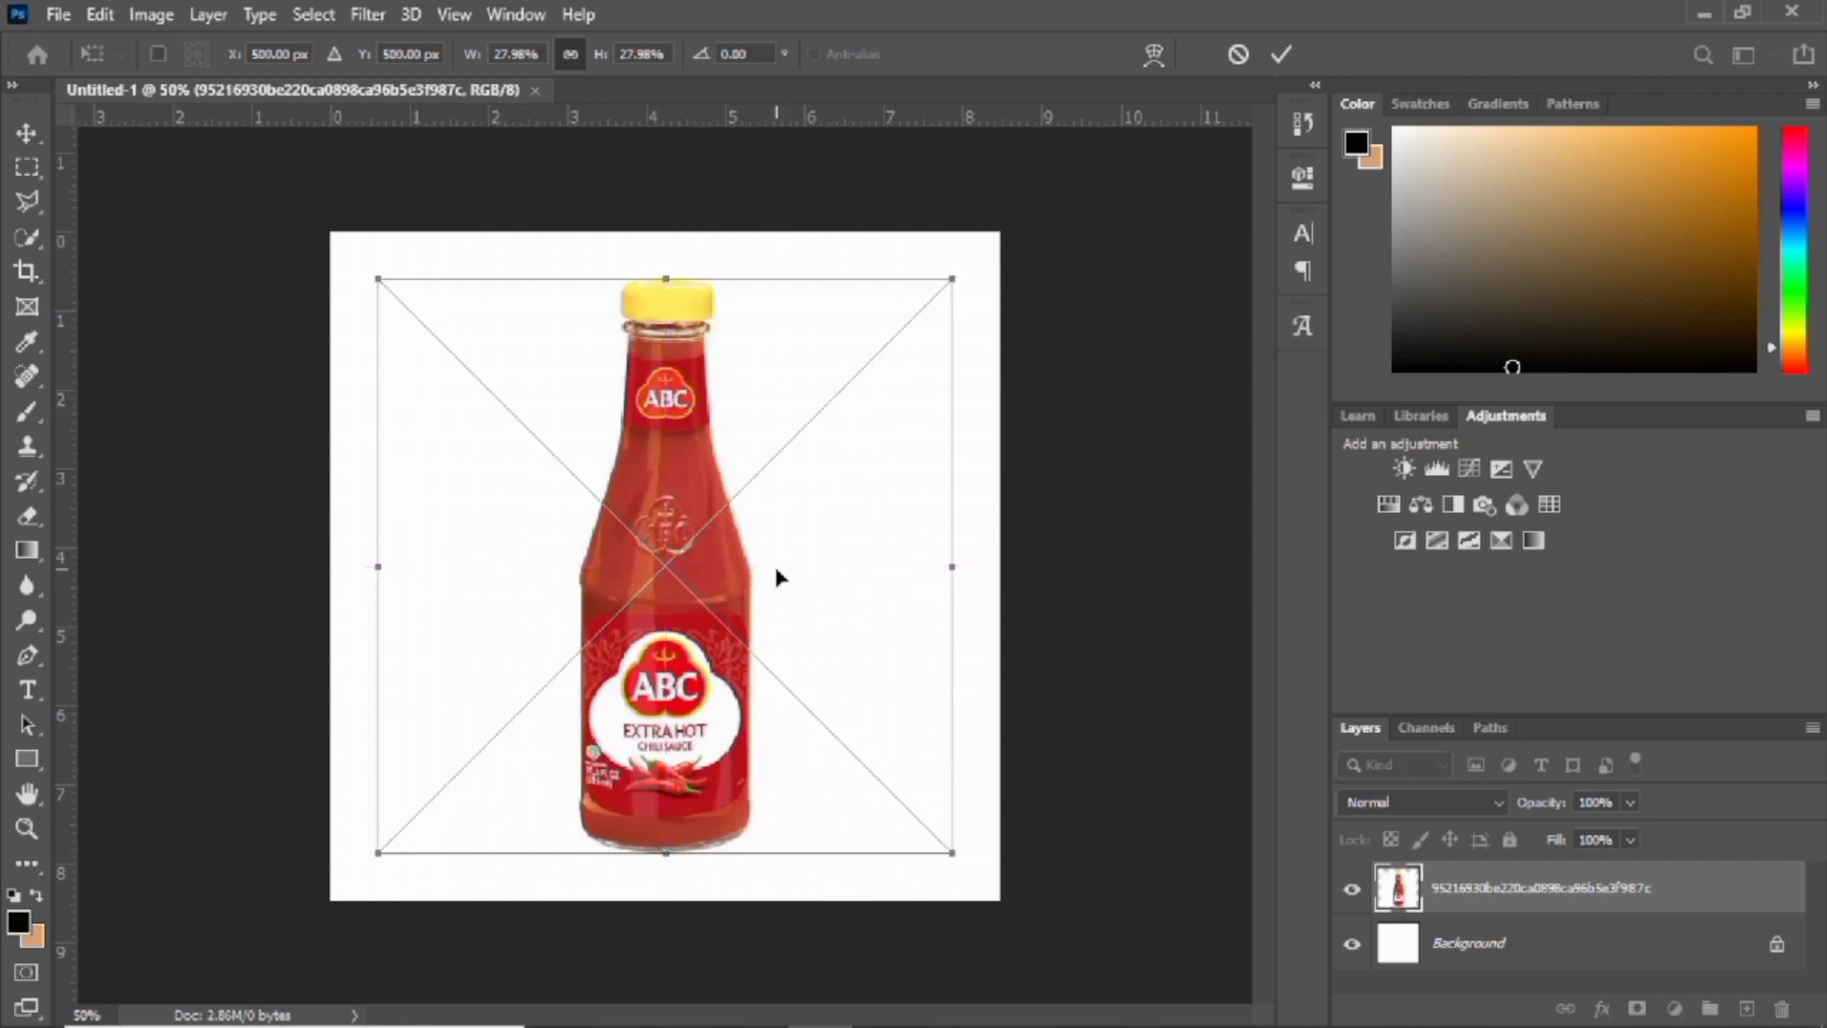
key("Return")
Select the bottle with Select Subject and mask out its surroundings with a layer mask
left_click(328, 16)
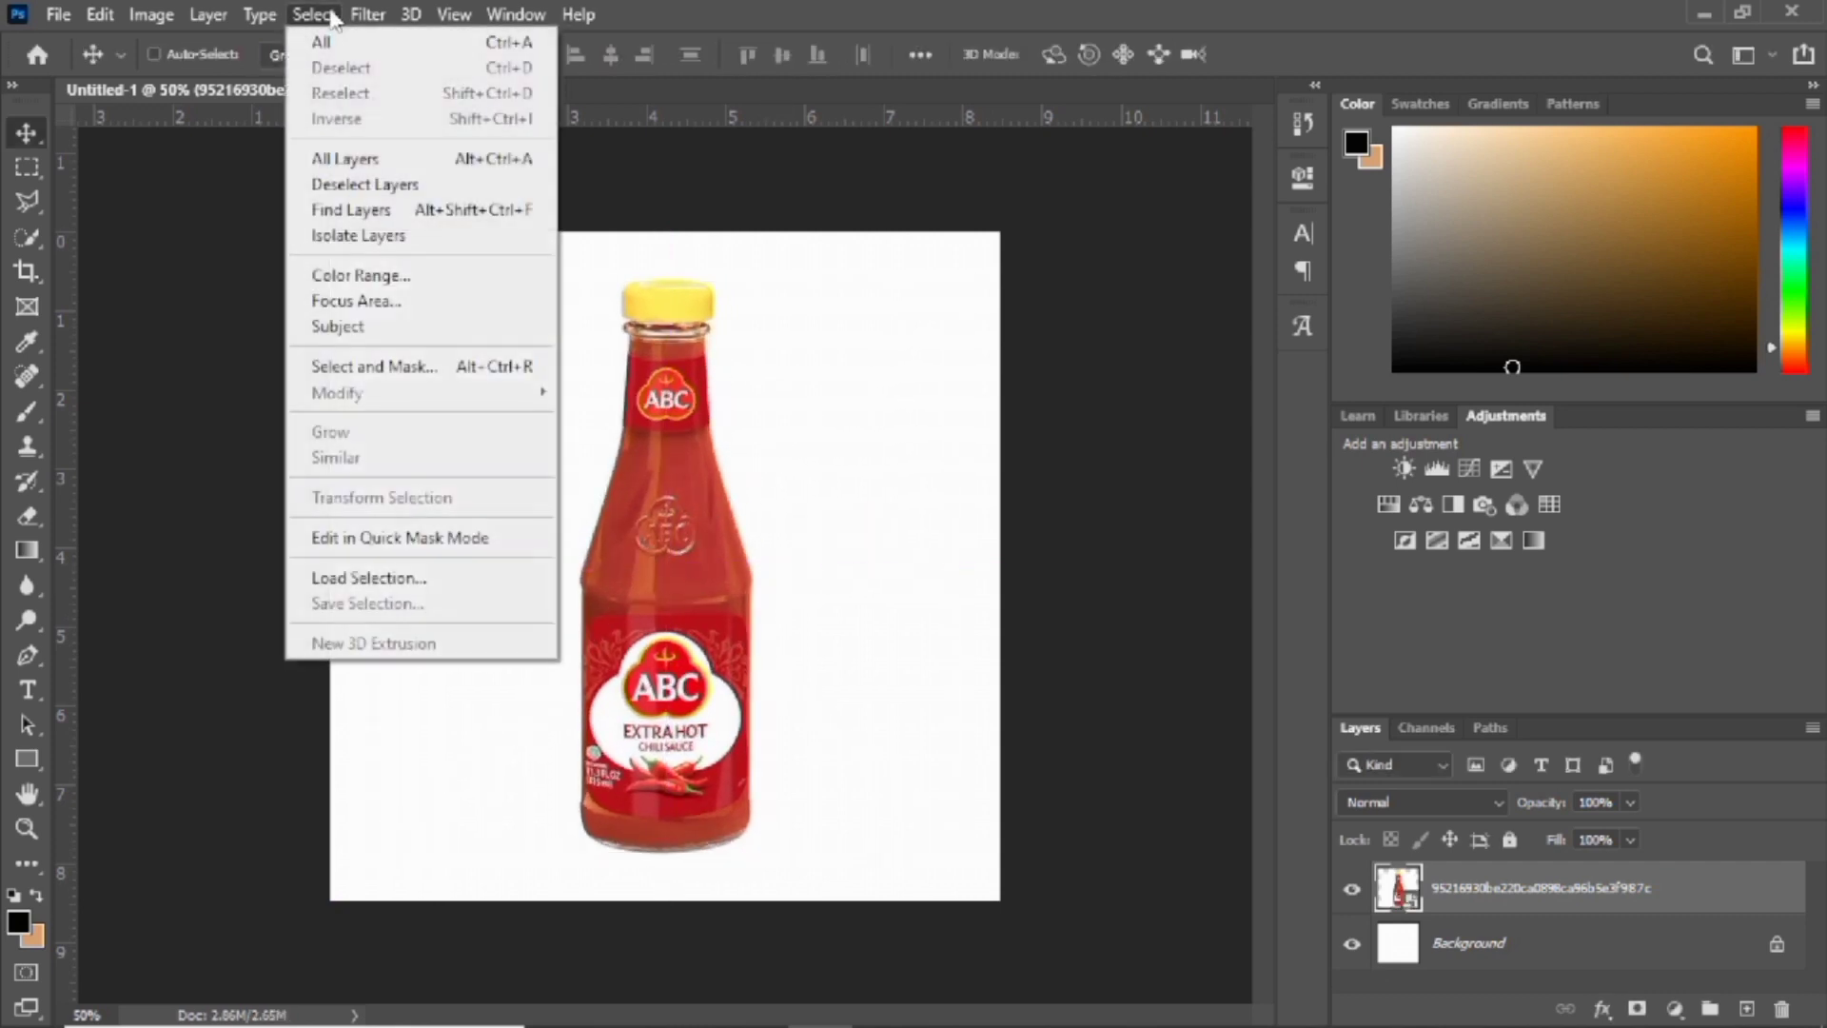
left_click(334, 327)
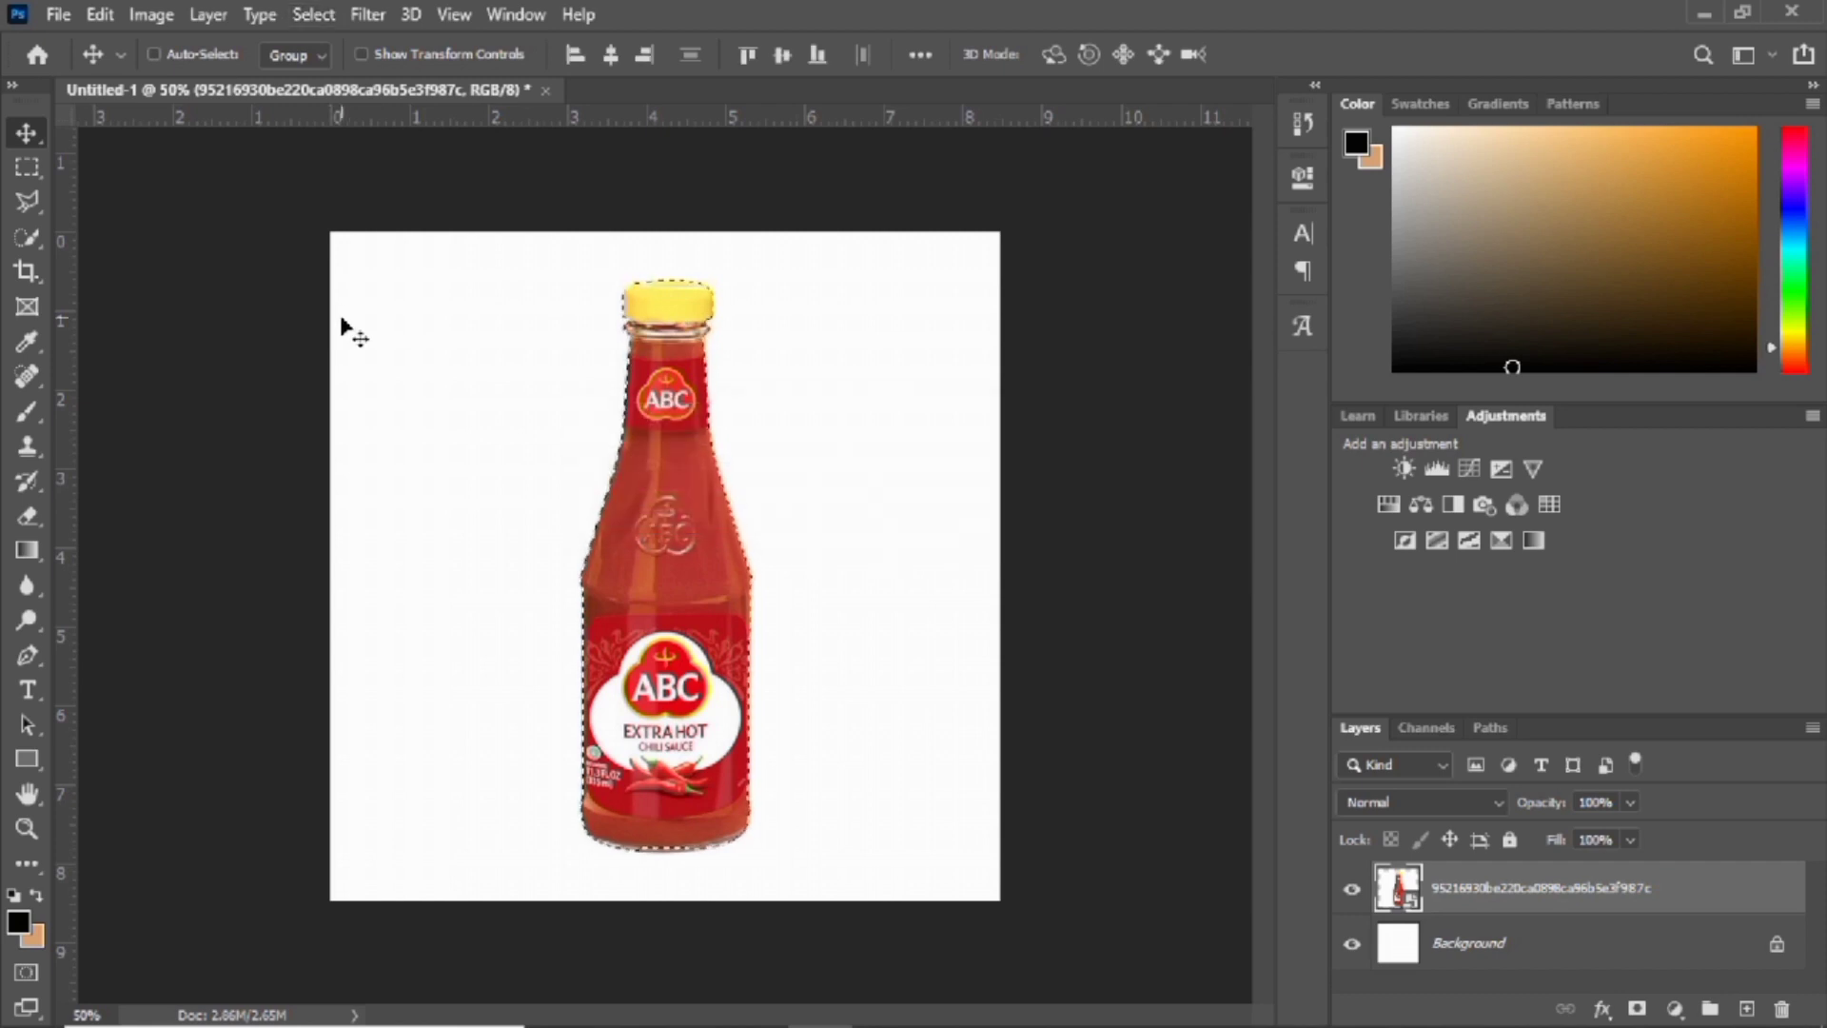
left_click(1637, 1008)
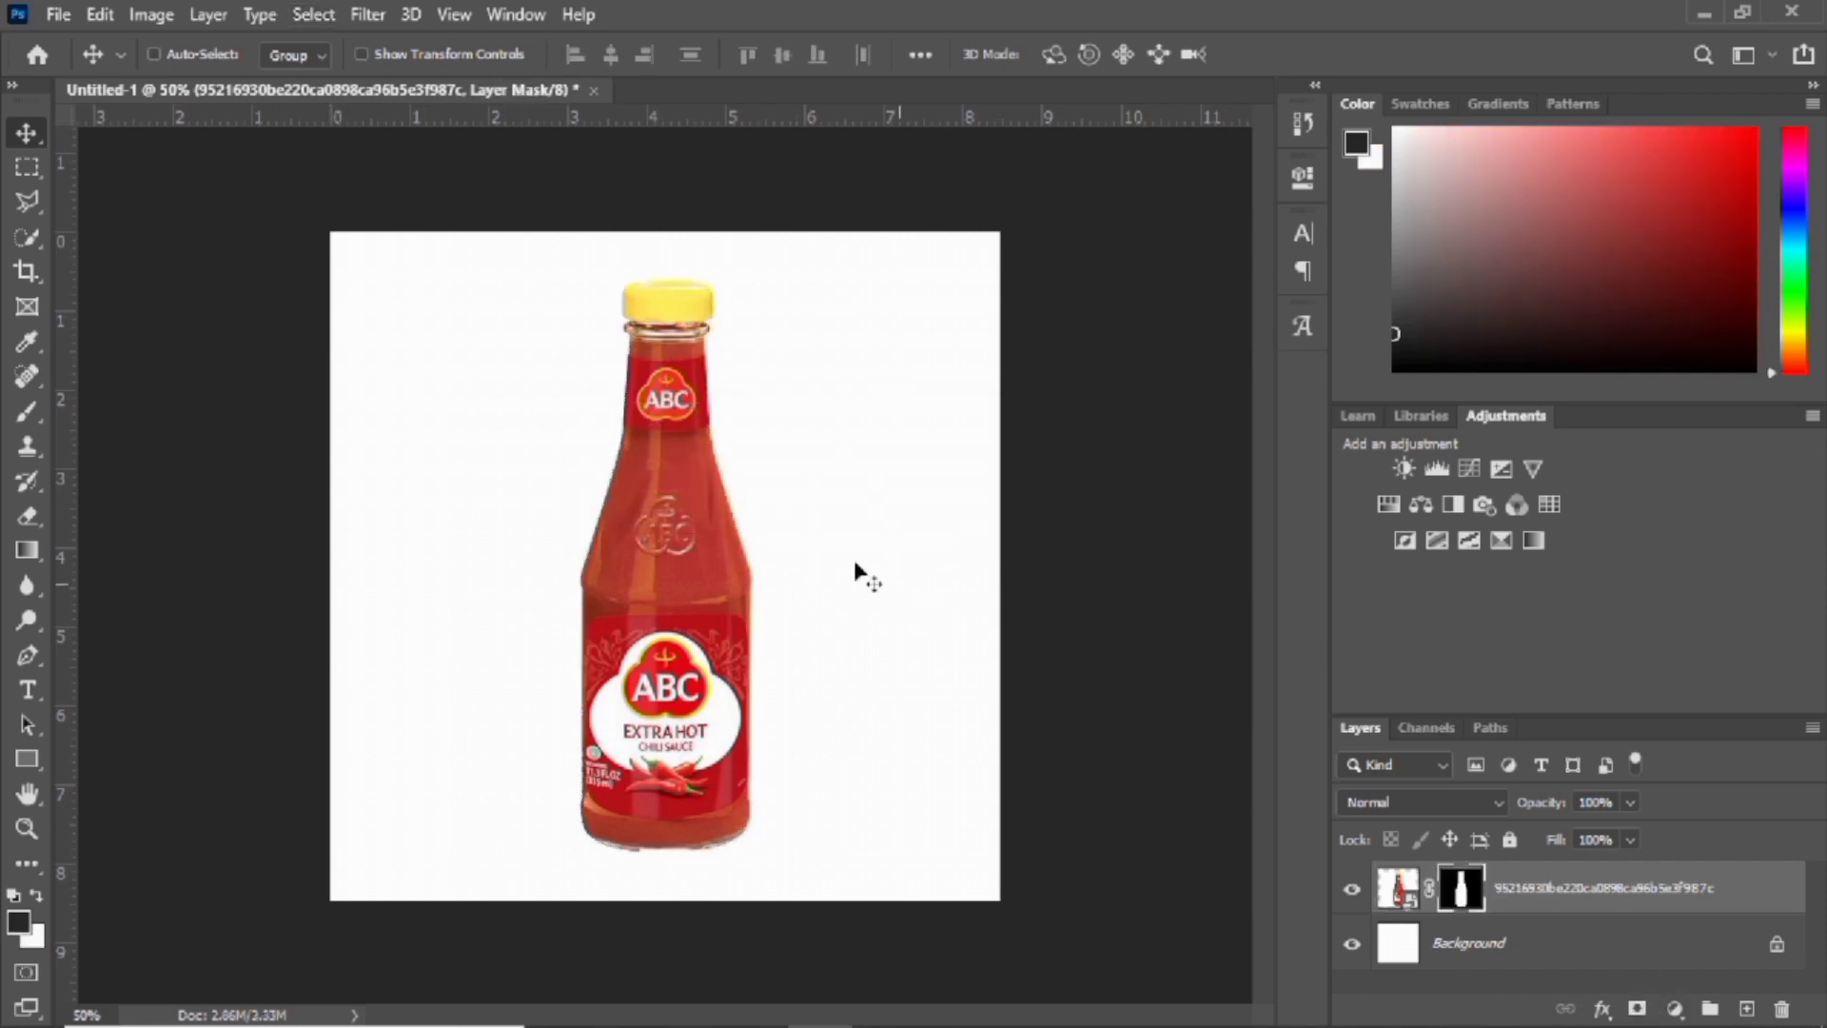
Add a Solid Color fill layer above the Background layer, using red b01528 sampled from the bottle's neck label
left_click(1524, 947)
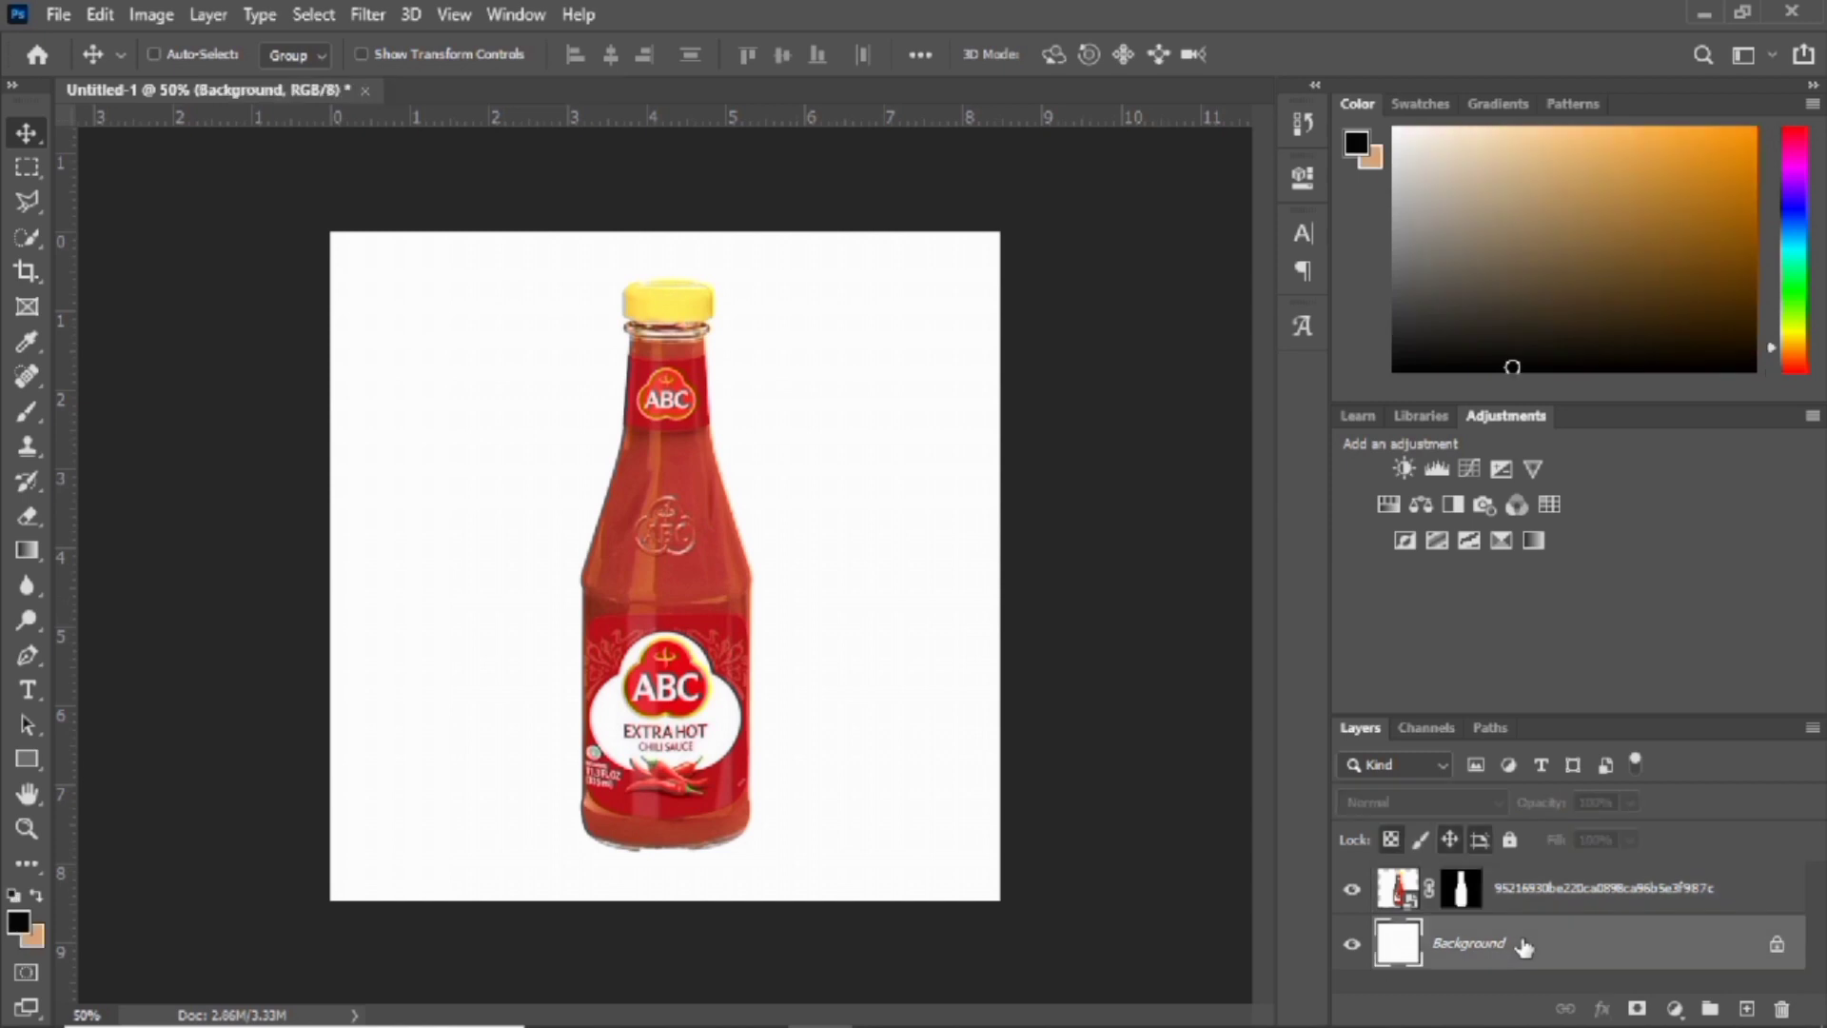
left_click(1677, 1008)
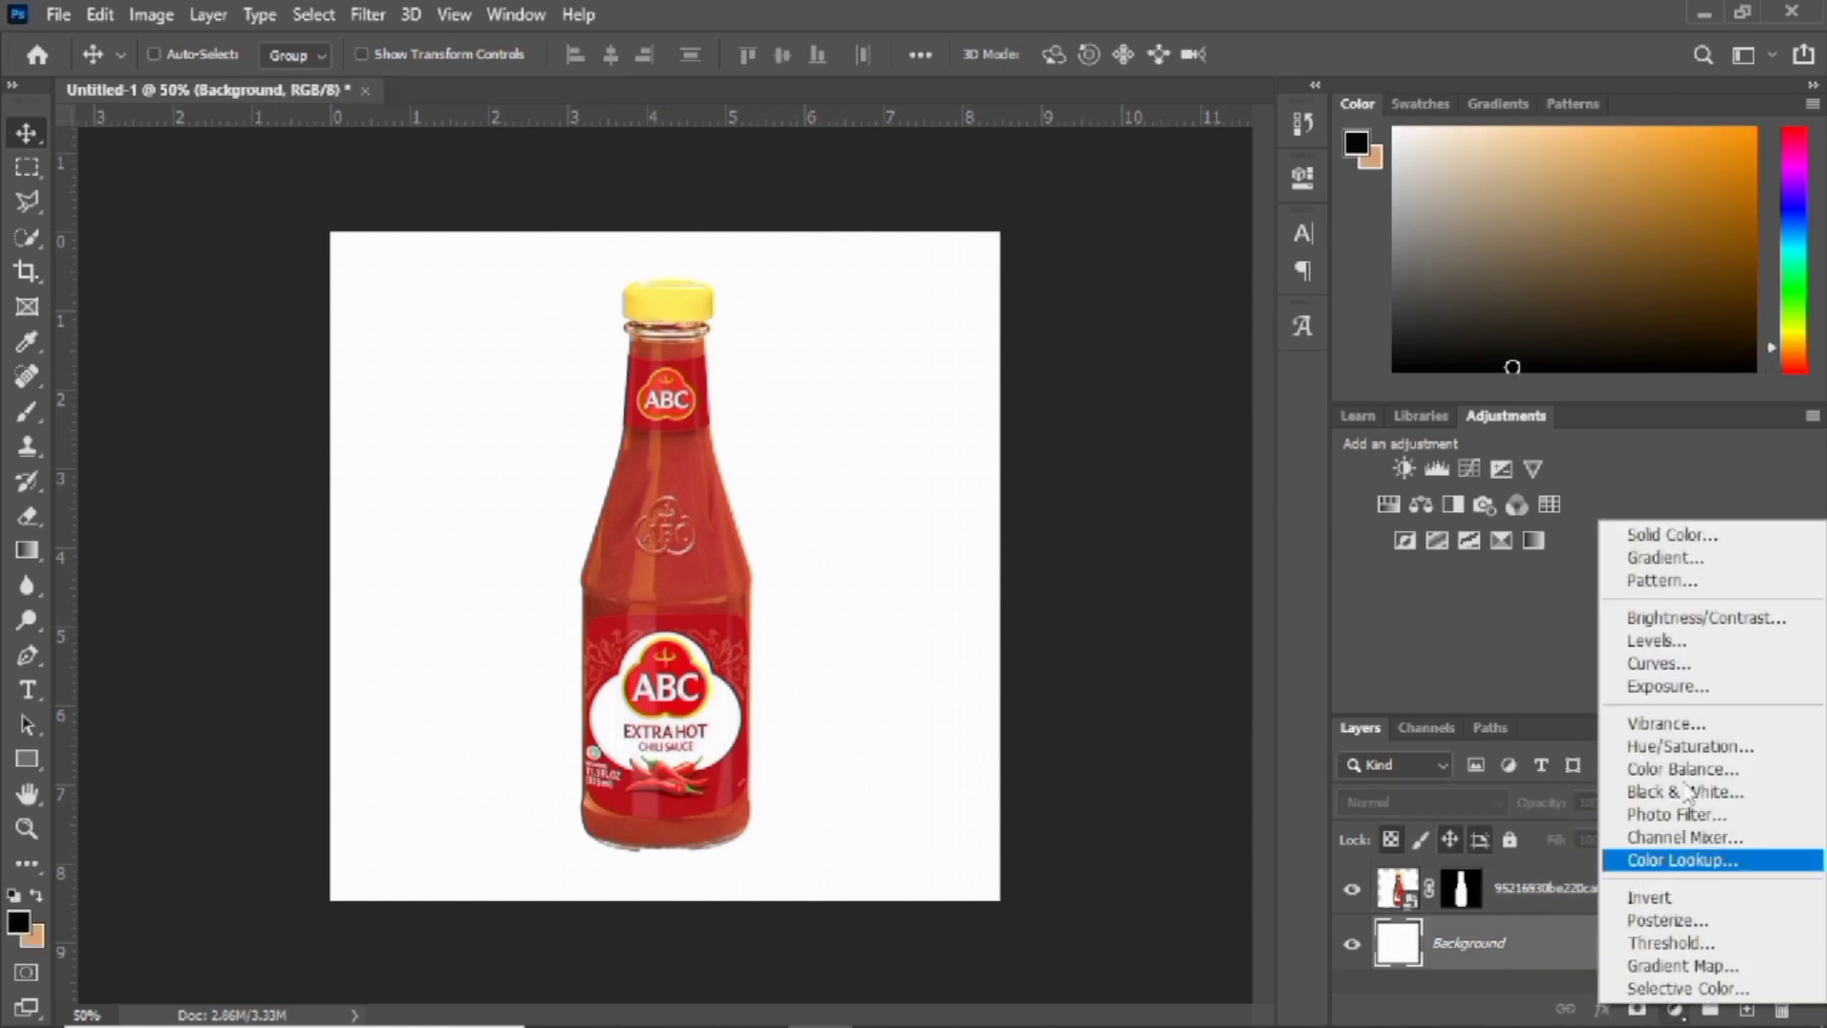
left_click(1660, 535)
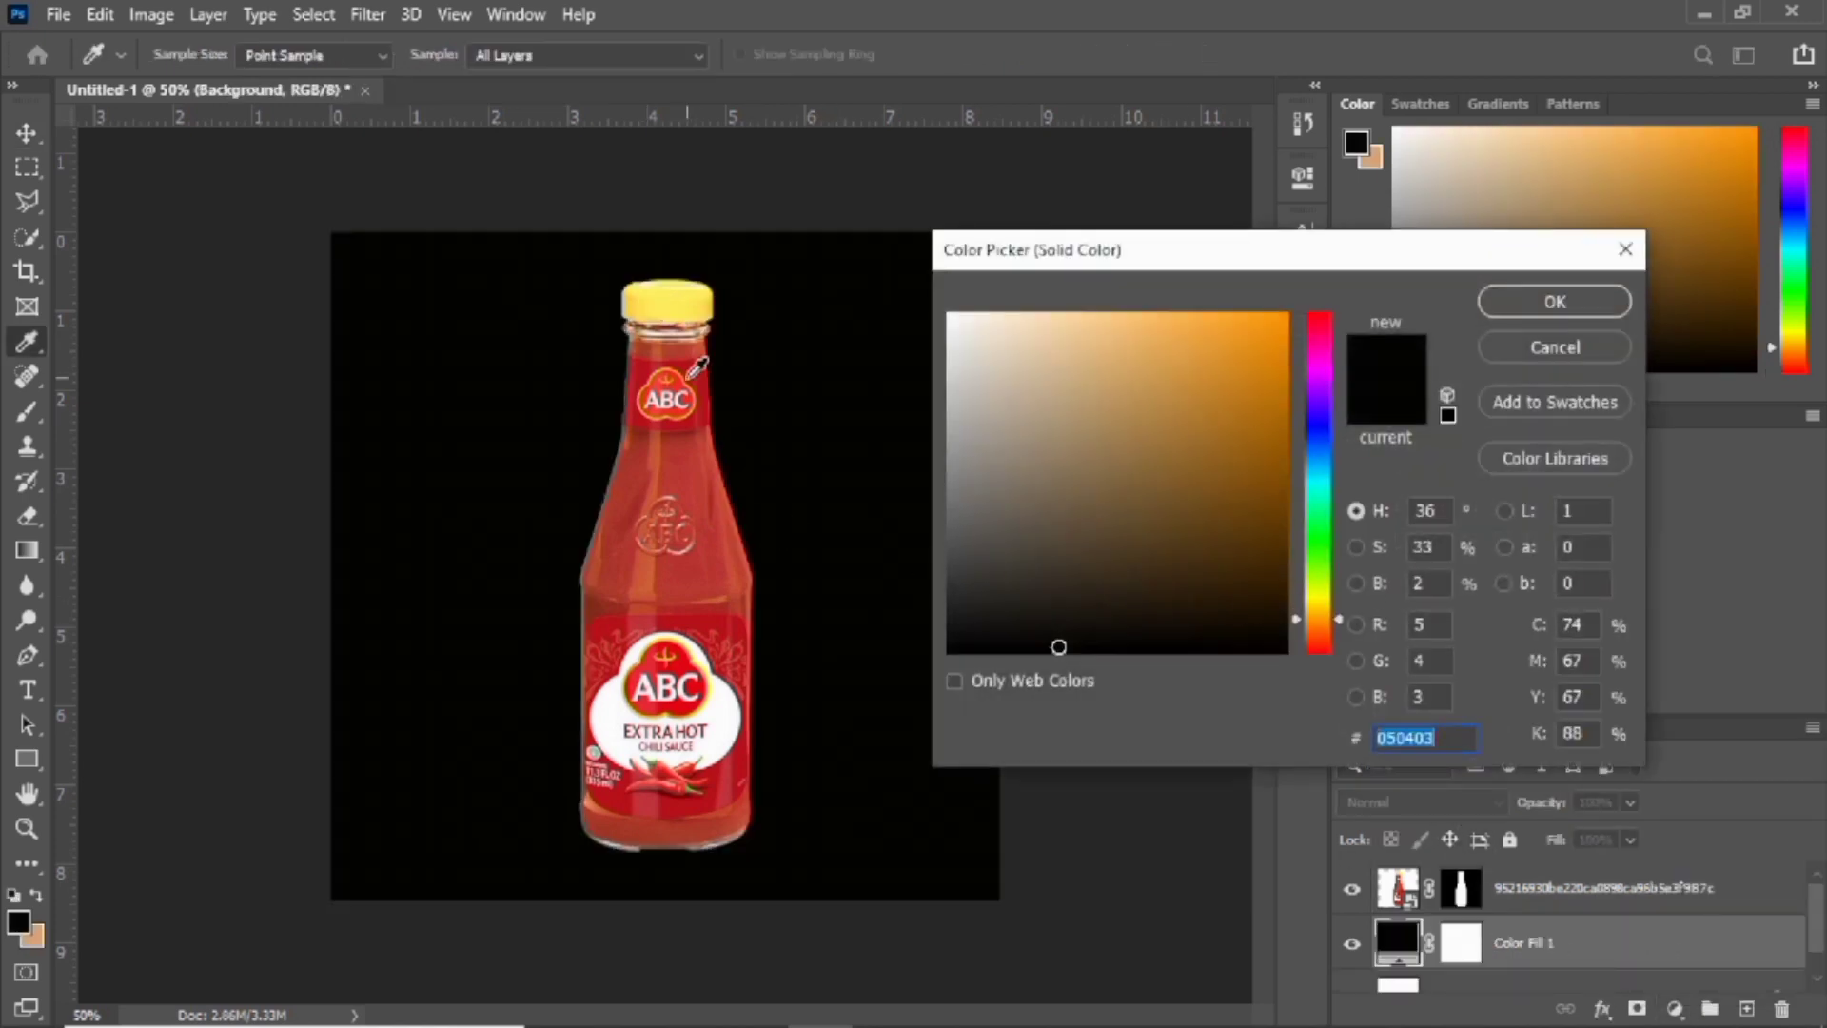
left_click(693, 370)
left_click(700, 389)
left_click(701, 404)
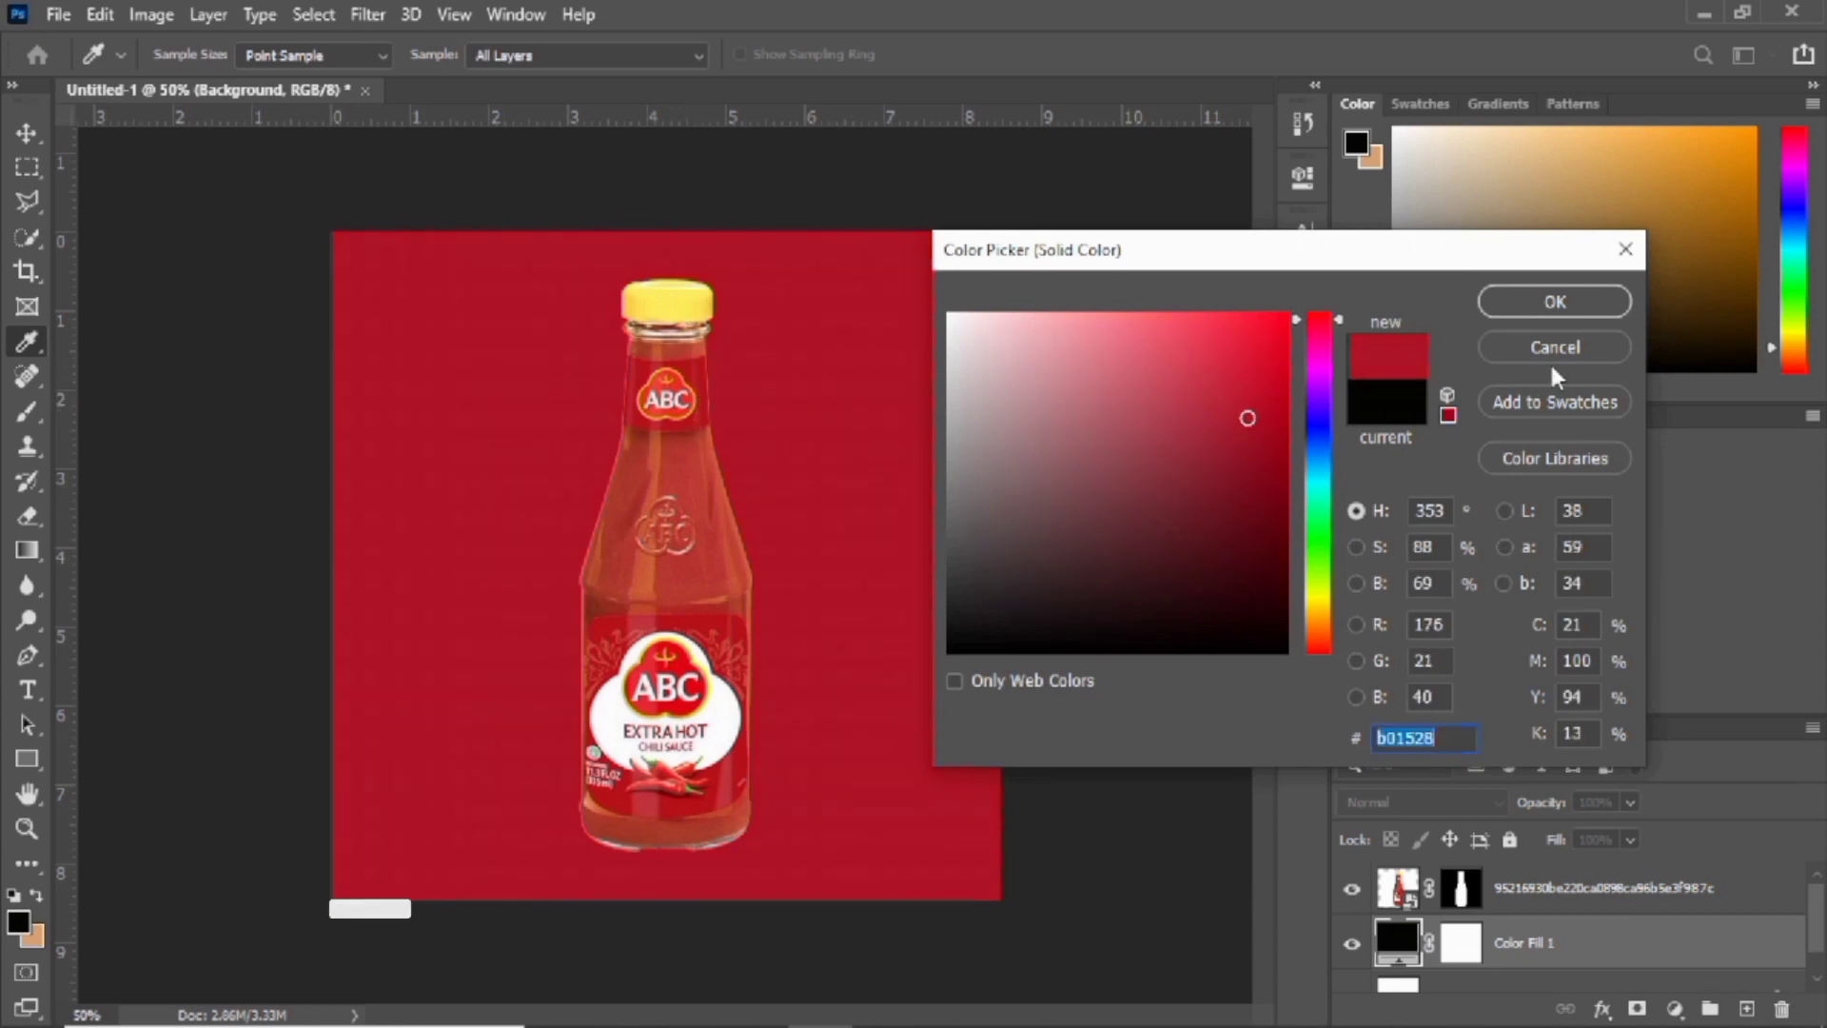
left_click(1561, 297)
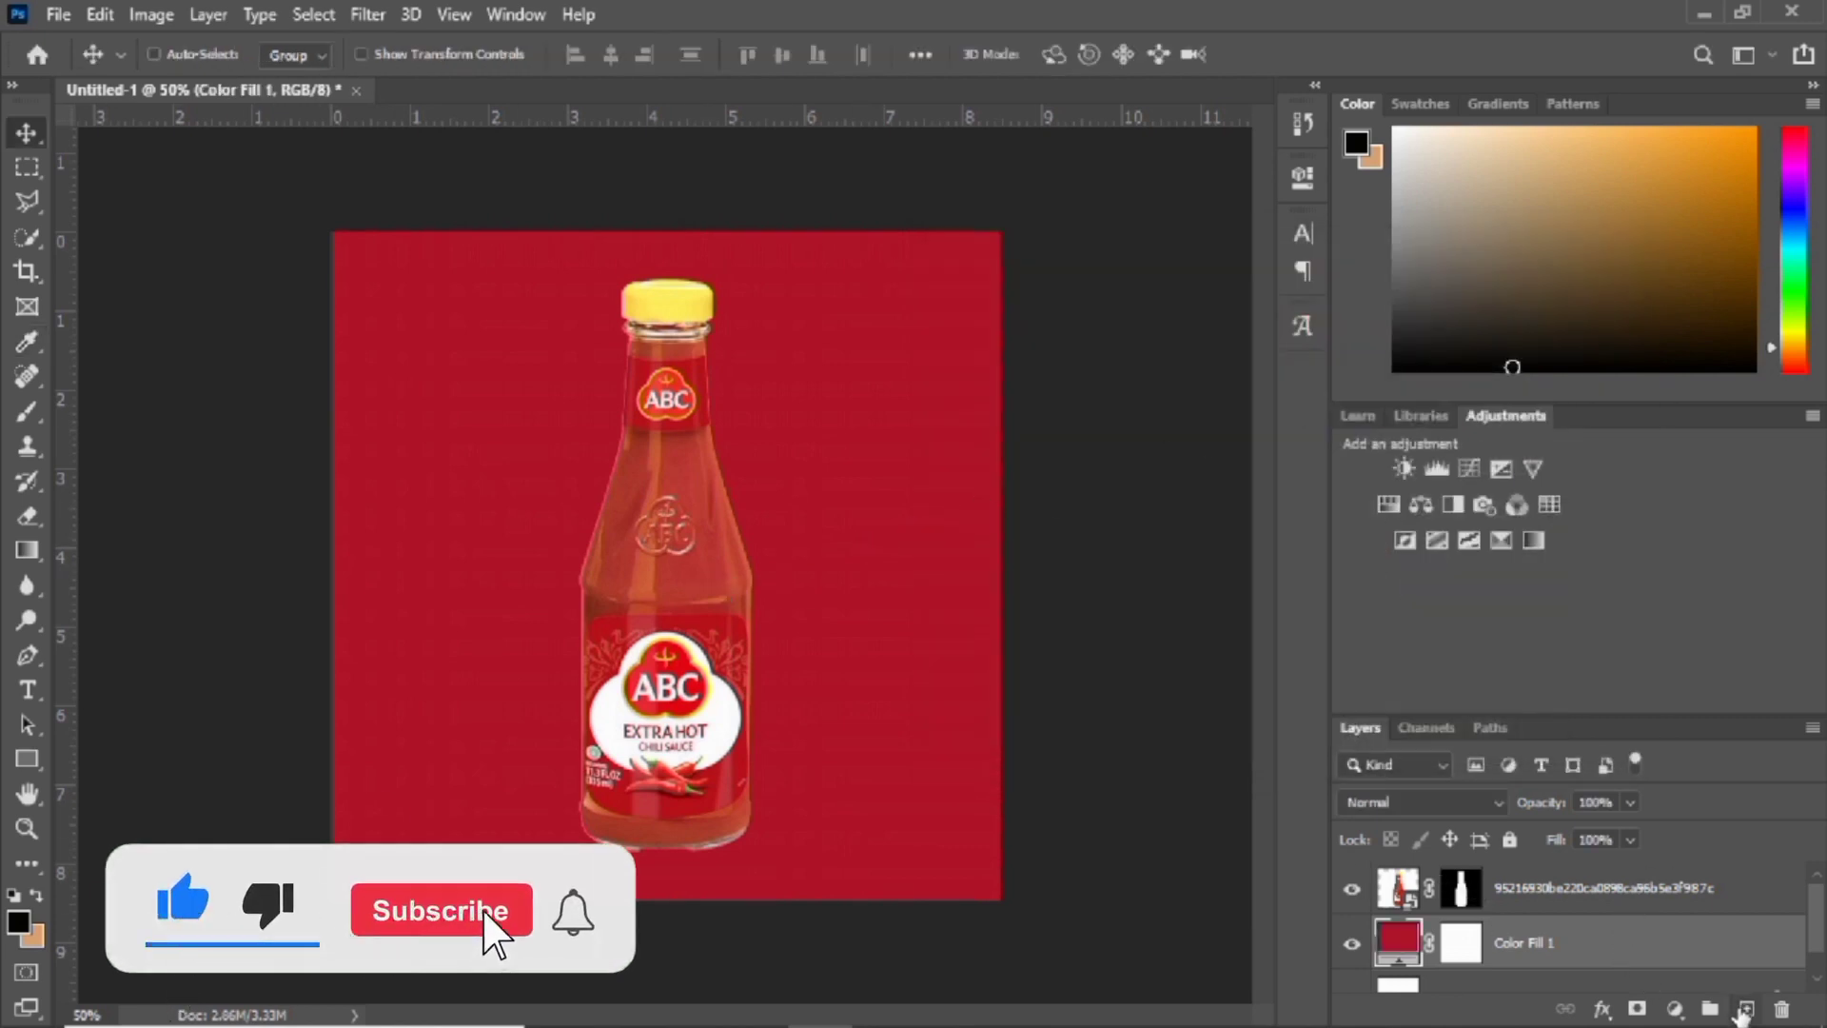
Add an empty layer above the red fill and choose the Soft Round brush preset
left_click(1747, 1009)
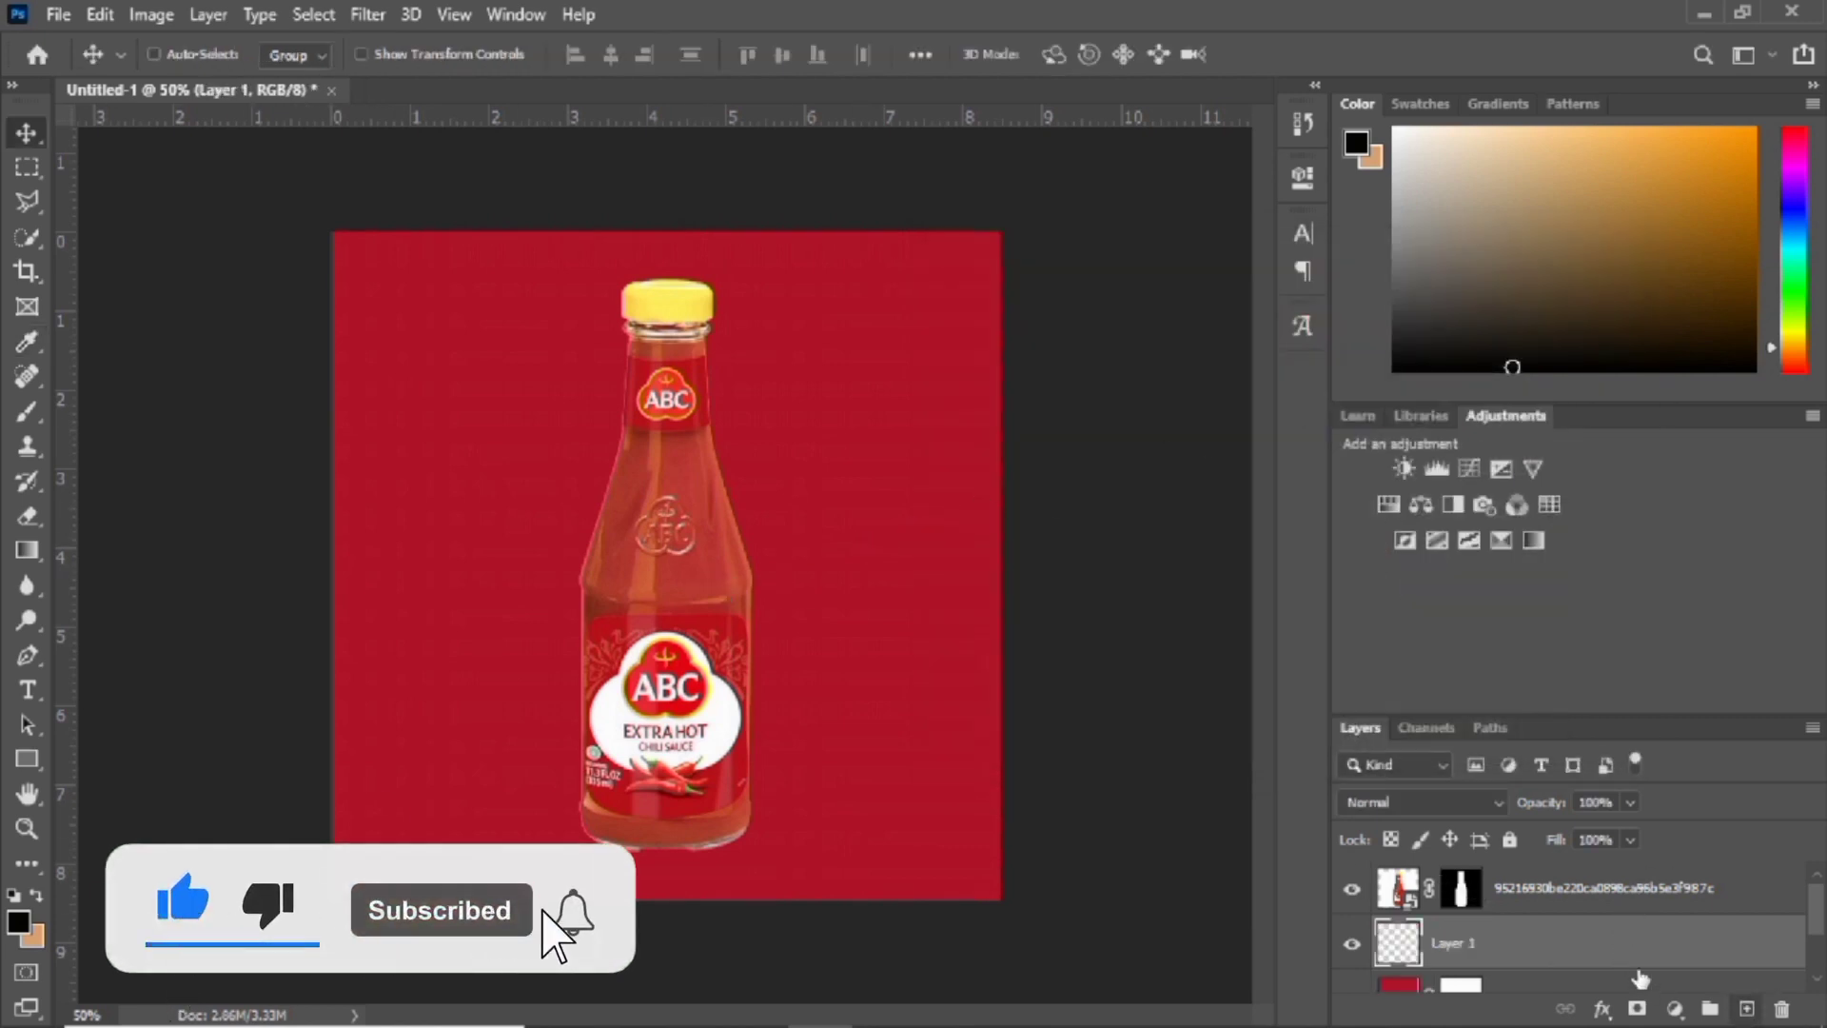
left_click(27, 411)
left_click(194, 56)
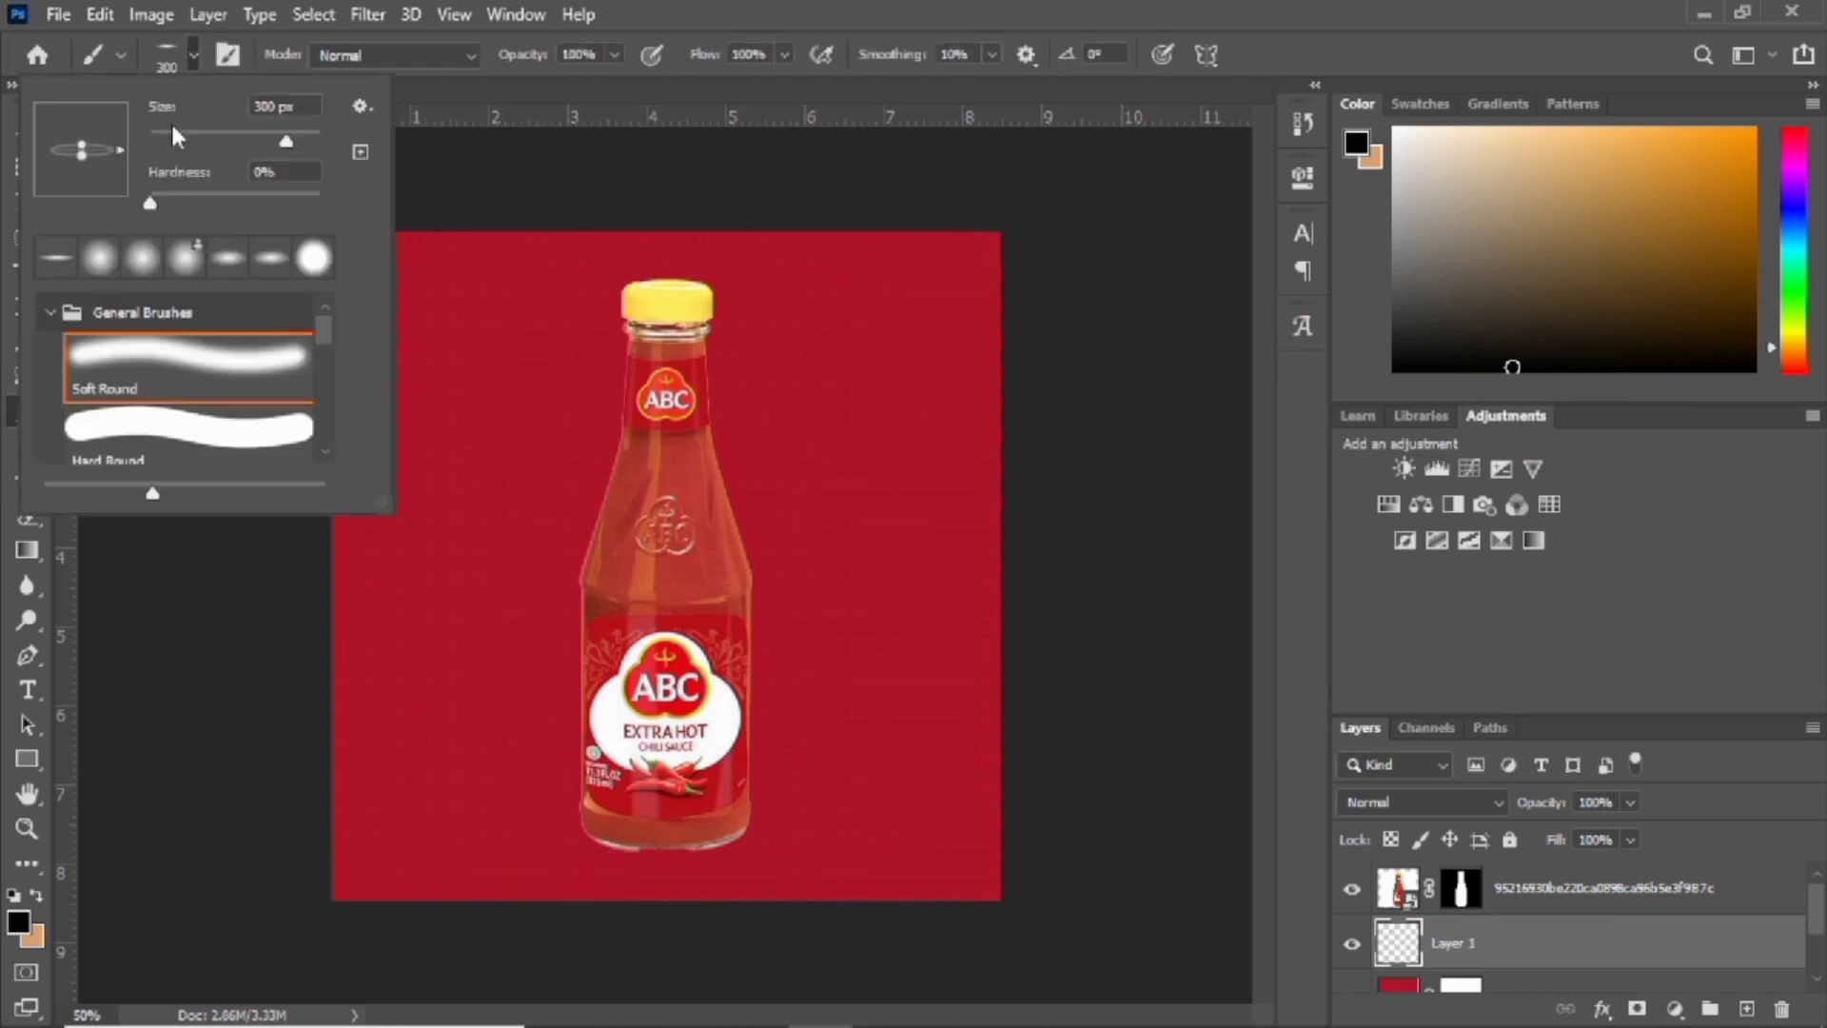
left_click(162, 366)
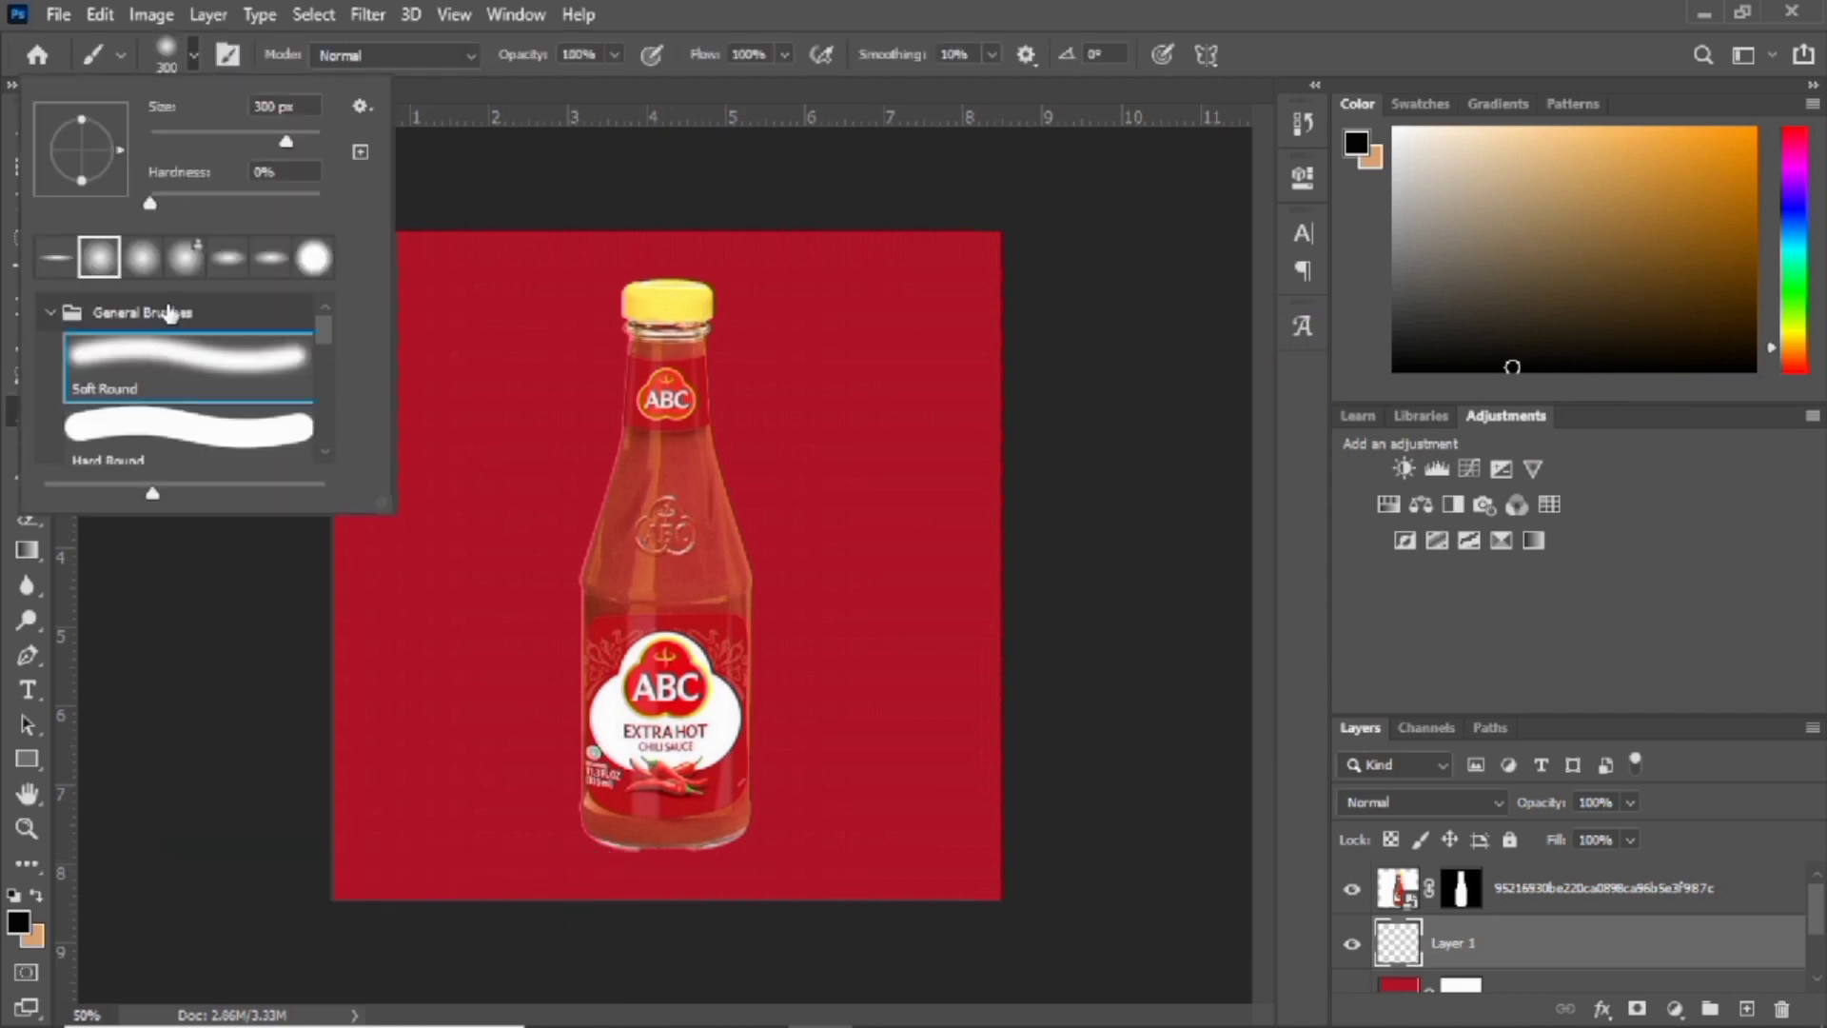
left_click(198, 55)
Set the foreground colour to orange-yellow fbac29, sampled from the edge of the ABC logo on the bottle neck
left_click(18, 921)
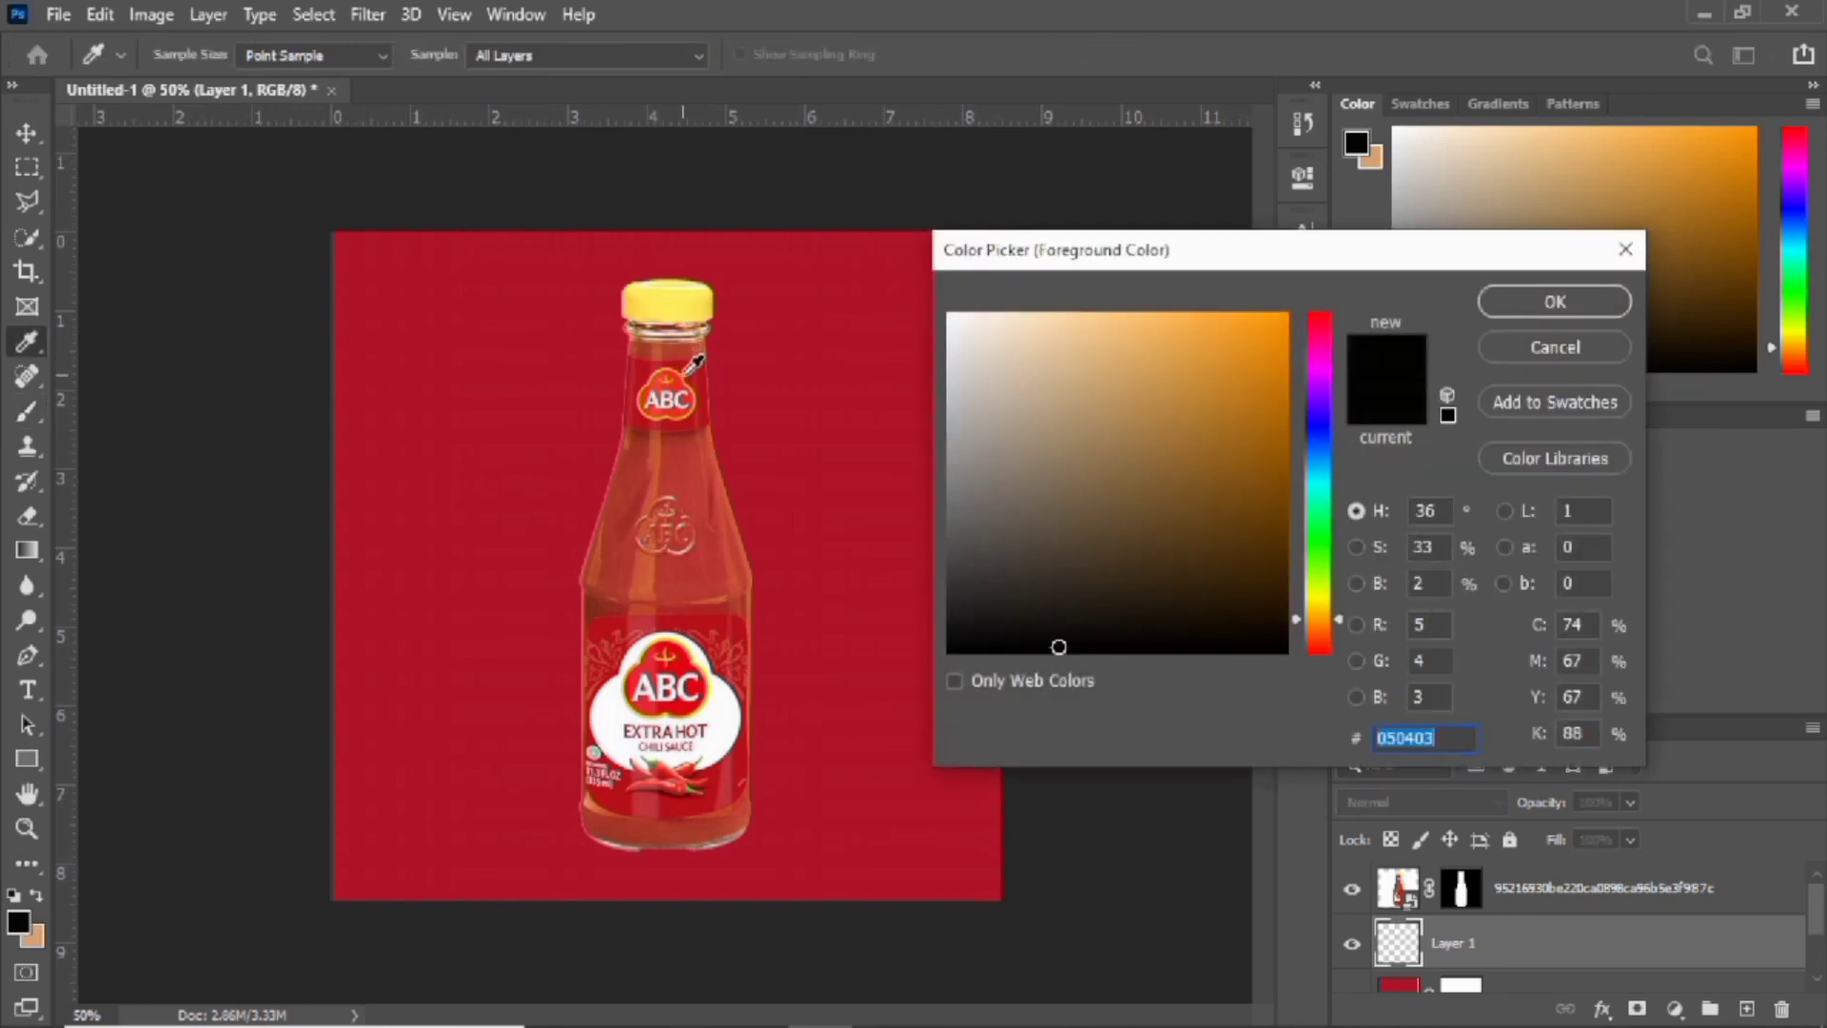
left_click(694, 364)
left_click(695, 368)
left_click(695, 367)
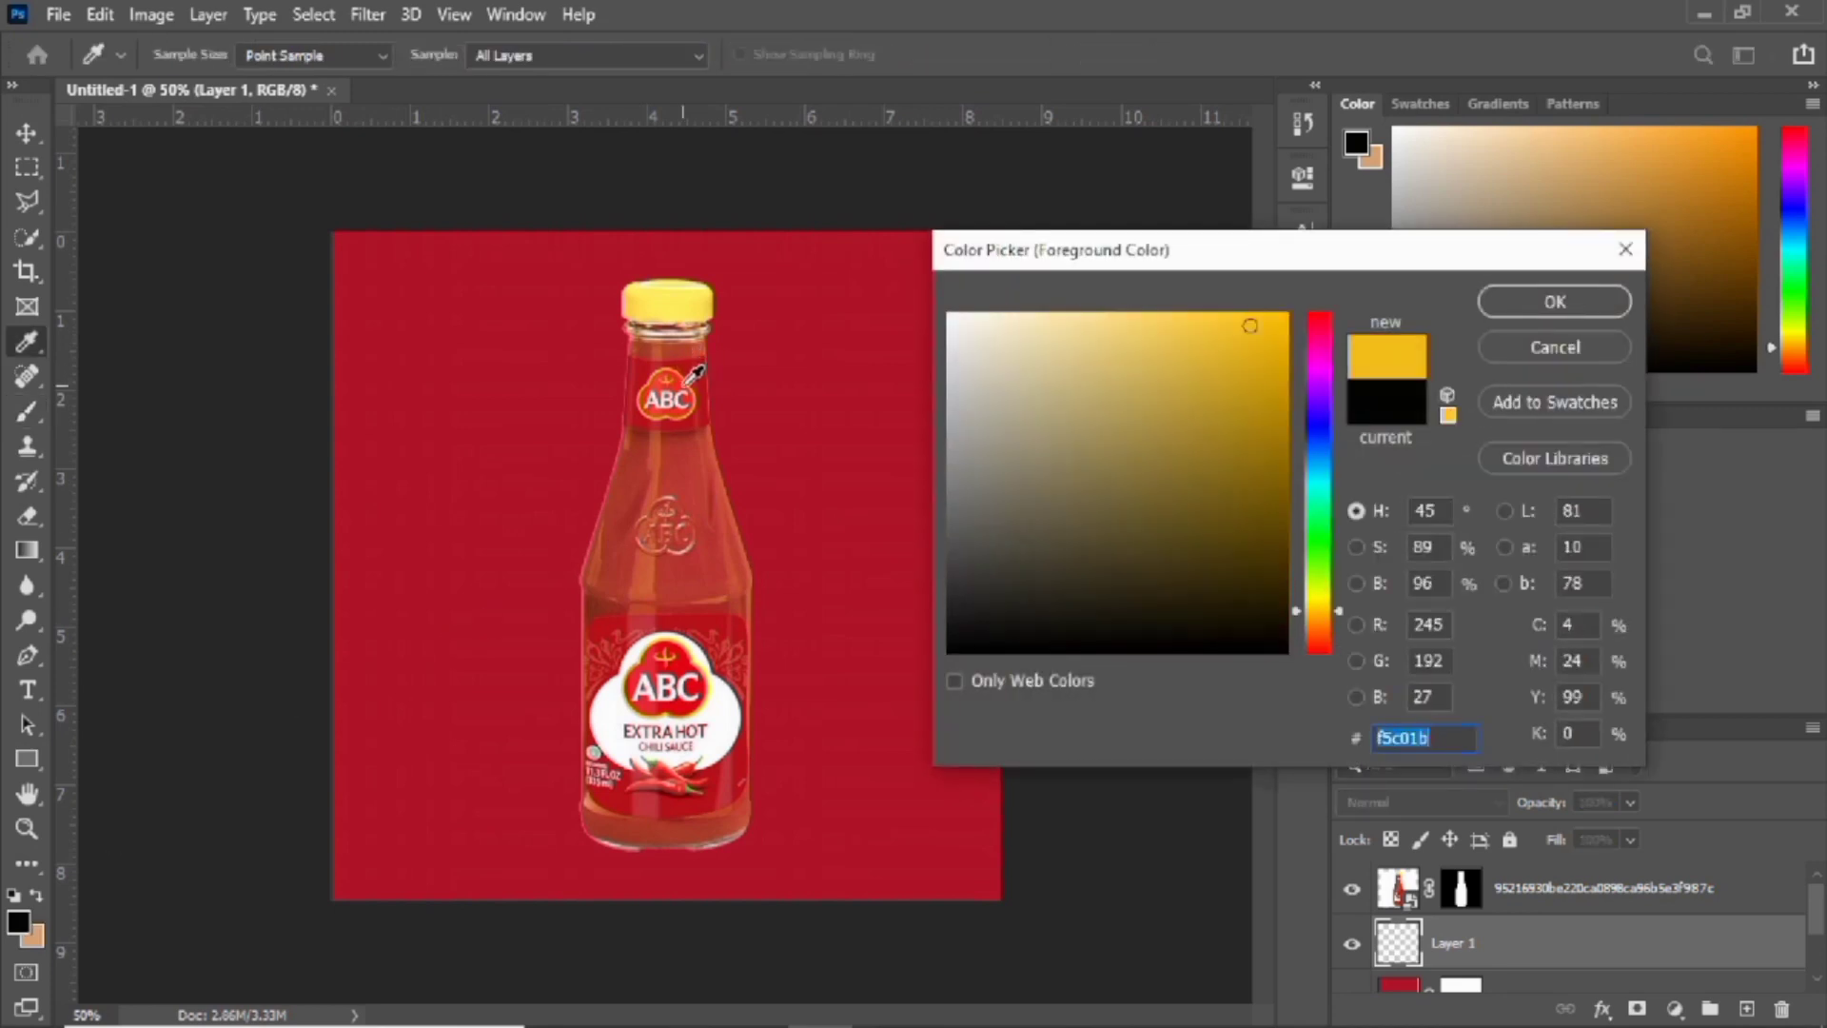
left_click(696, 370)
left_click(697, 372)
left_click(702, 373)
left_click(699, 371)
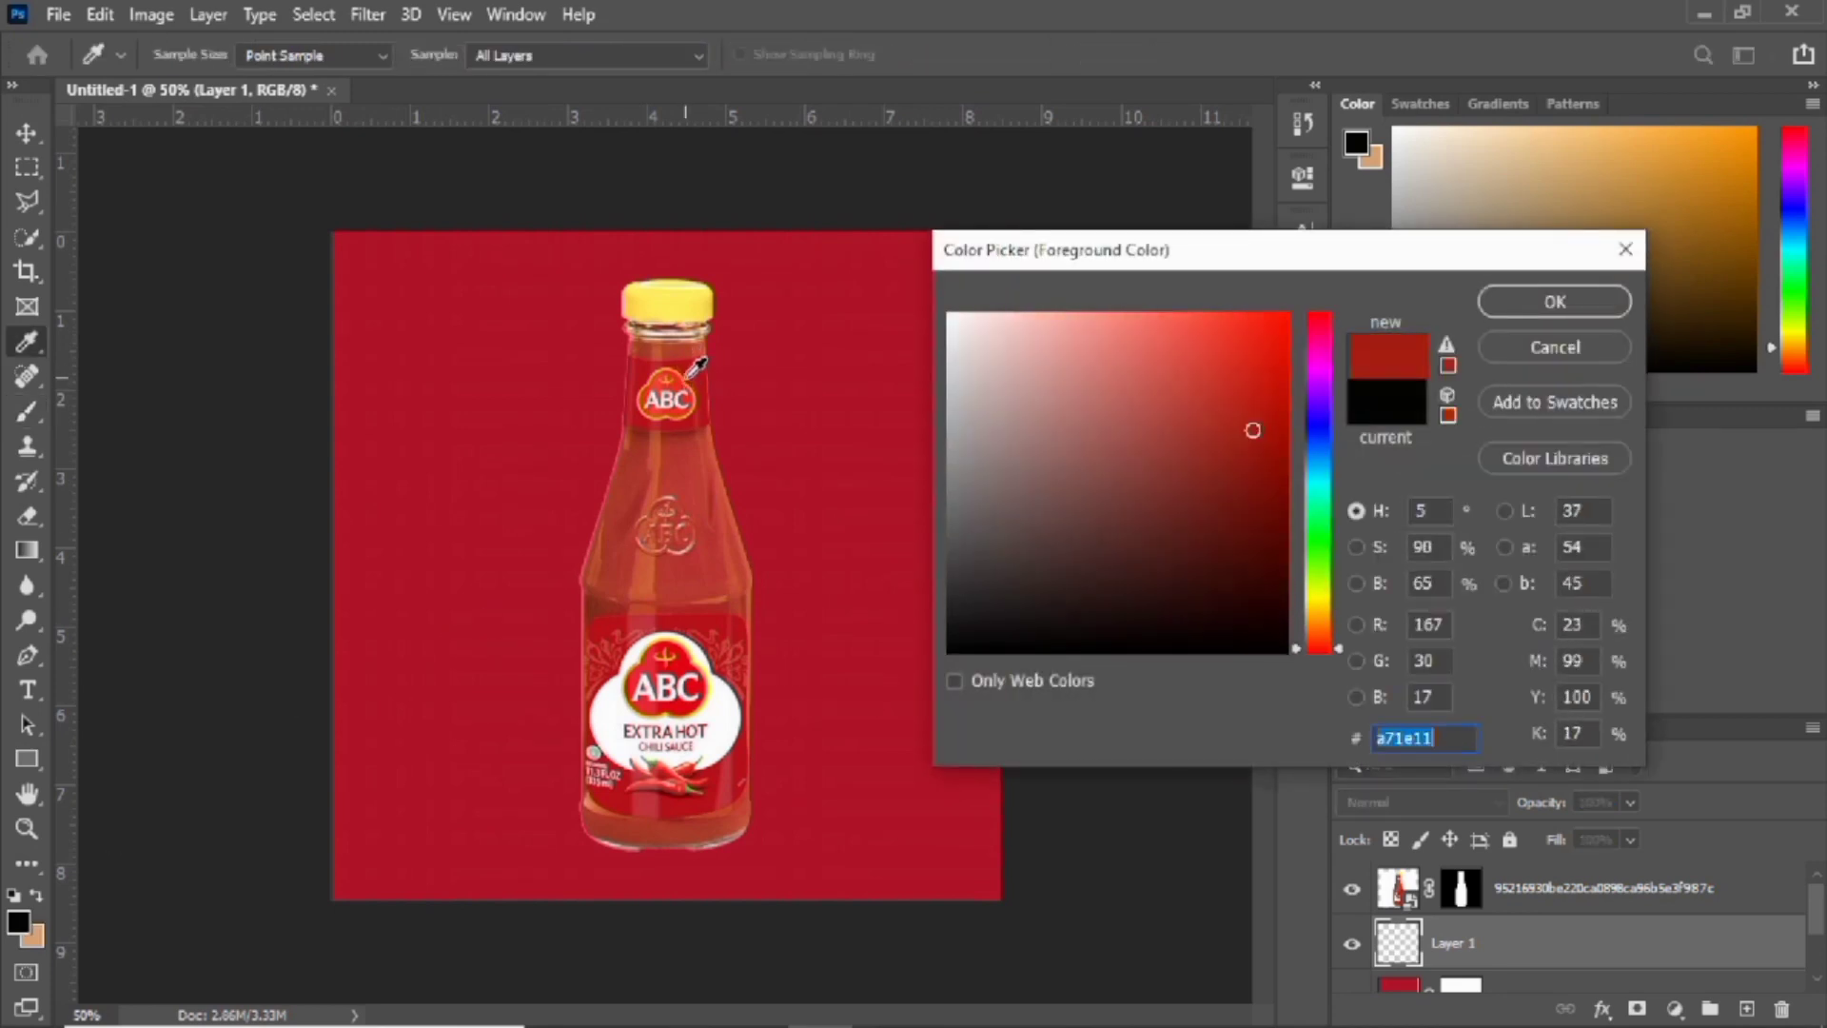
left_click(694, 368)
left_click(691, 366)
left_click(689, 365)
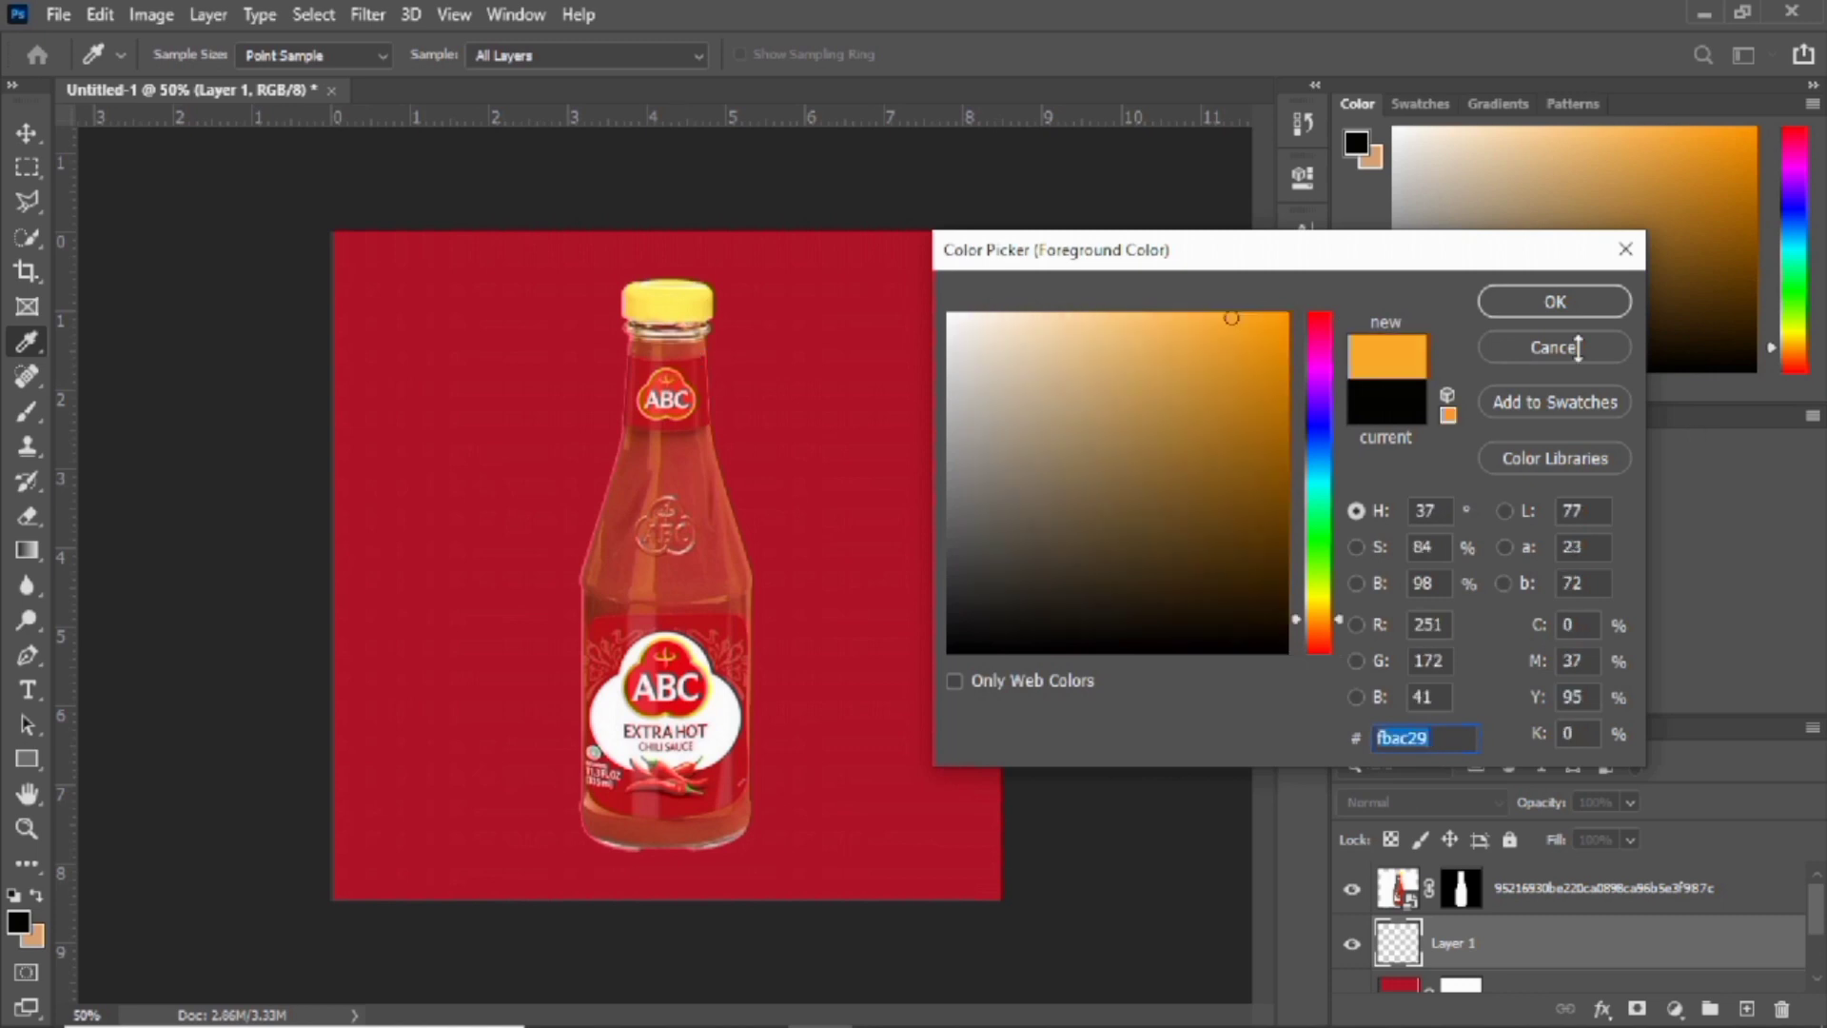
left_click(1555, 302)
Enlarge the brush to 1200 px and paint one soft orange glow centred behind the bottle
key("b")
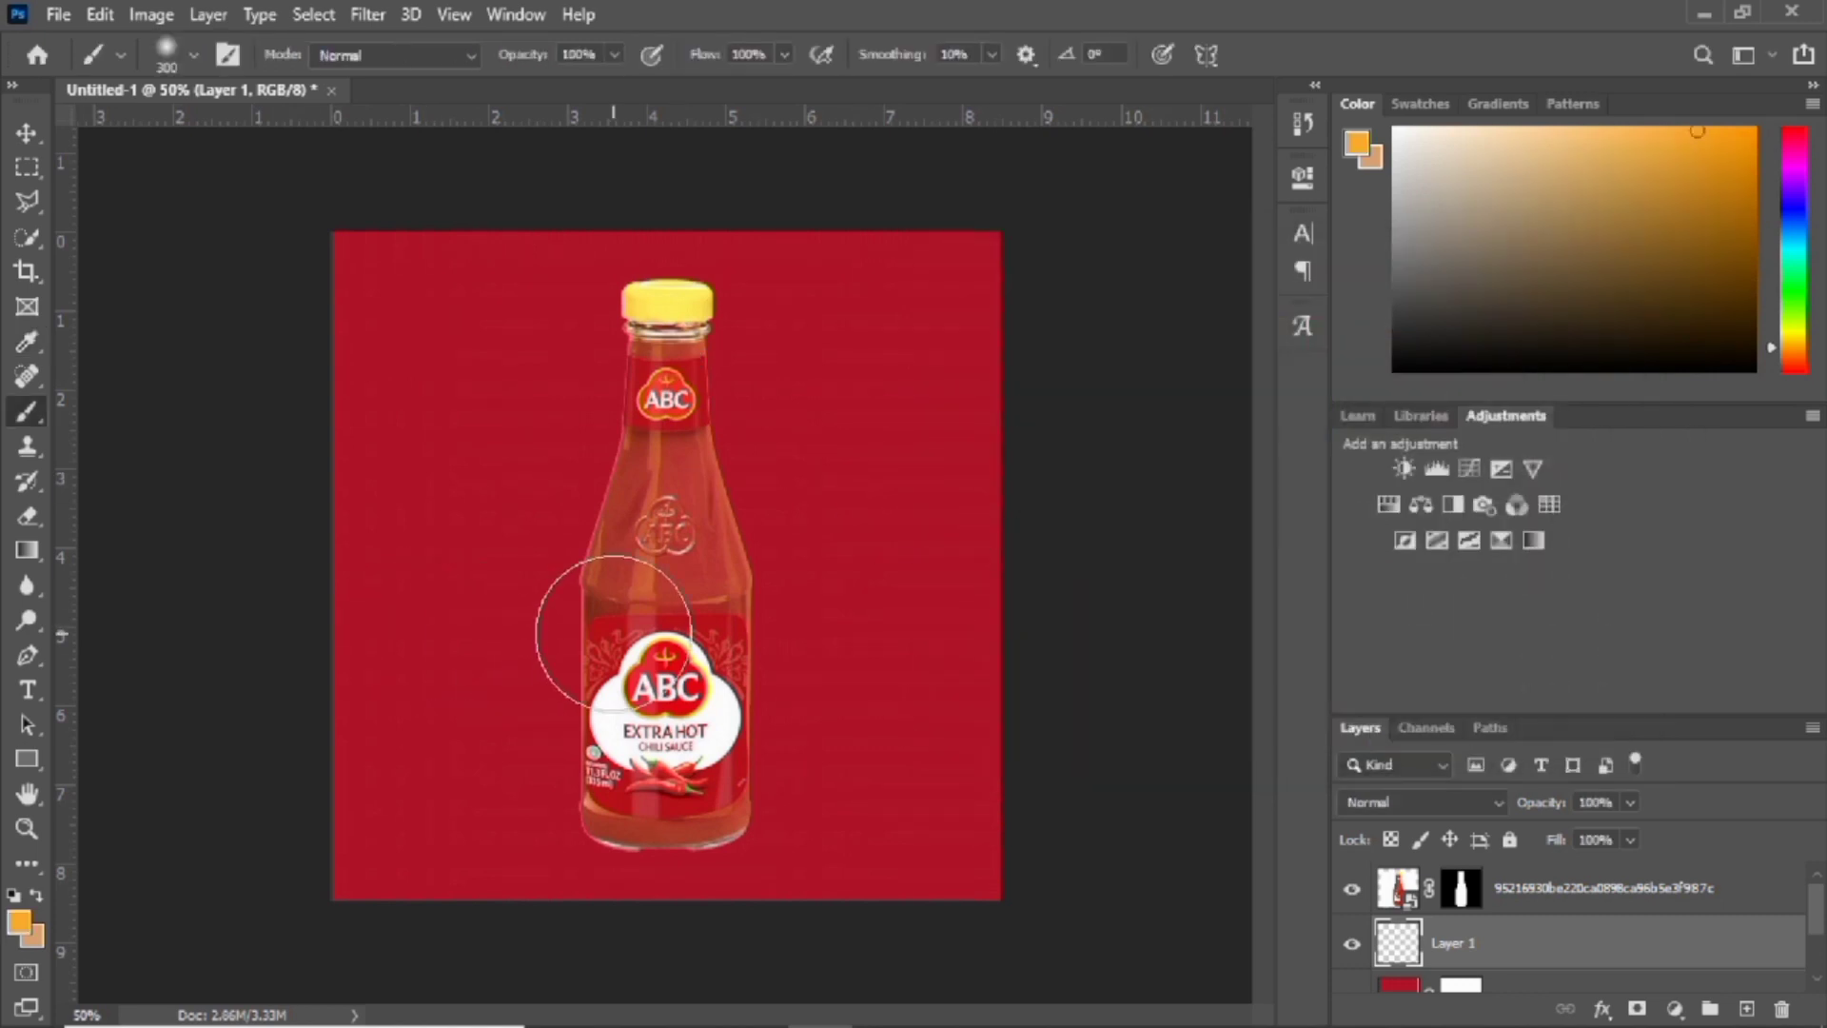
key("bracketright")
key("bracketright")
key("bracketright")
key("bracketright")
key("bracketright")
key("bracketright")
key("bracketright")
key("bracketright")
key("bracketright")
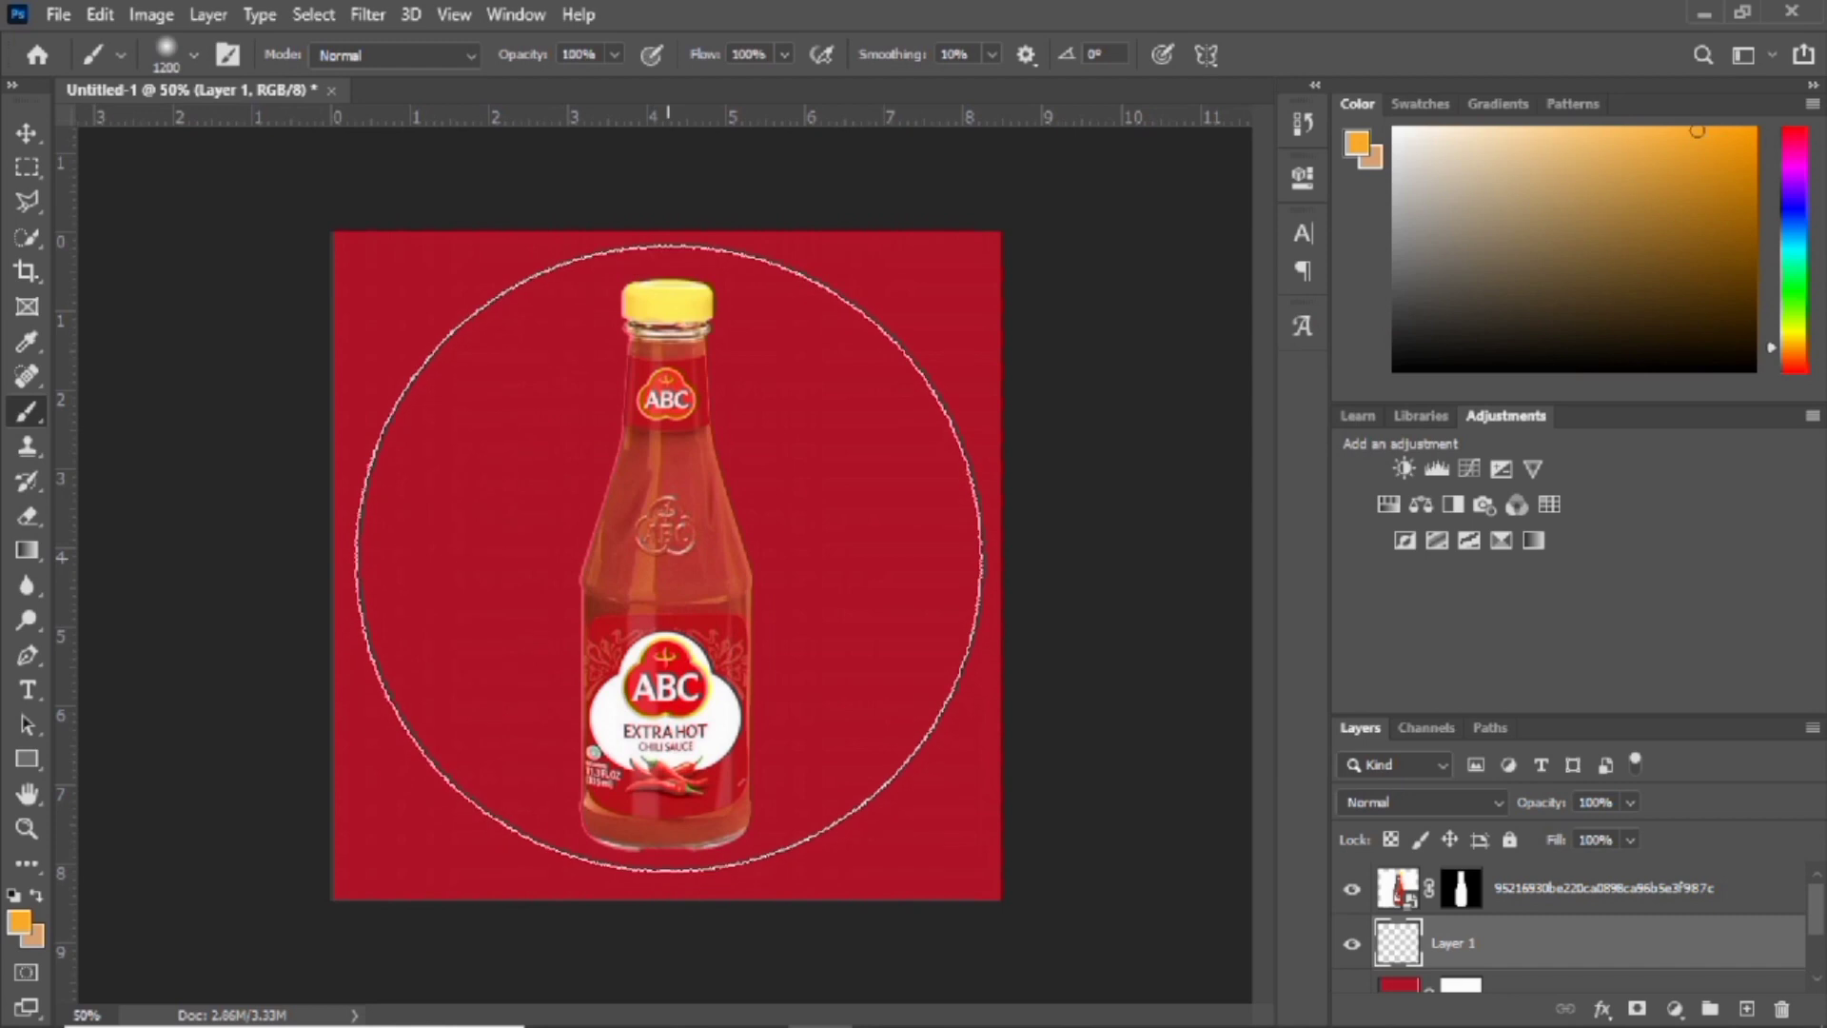
left_click(669, 557)
Reduce the brush to 600 px and paint a stronger orange glow behind the lower part of the bottle
key("bracketleft")
key("bracketleft")
key("bracketleft")
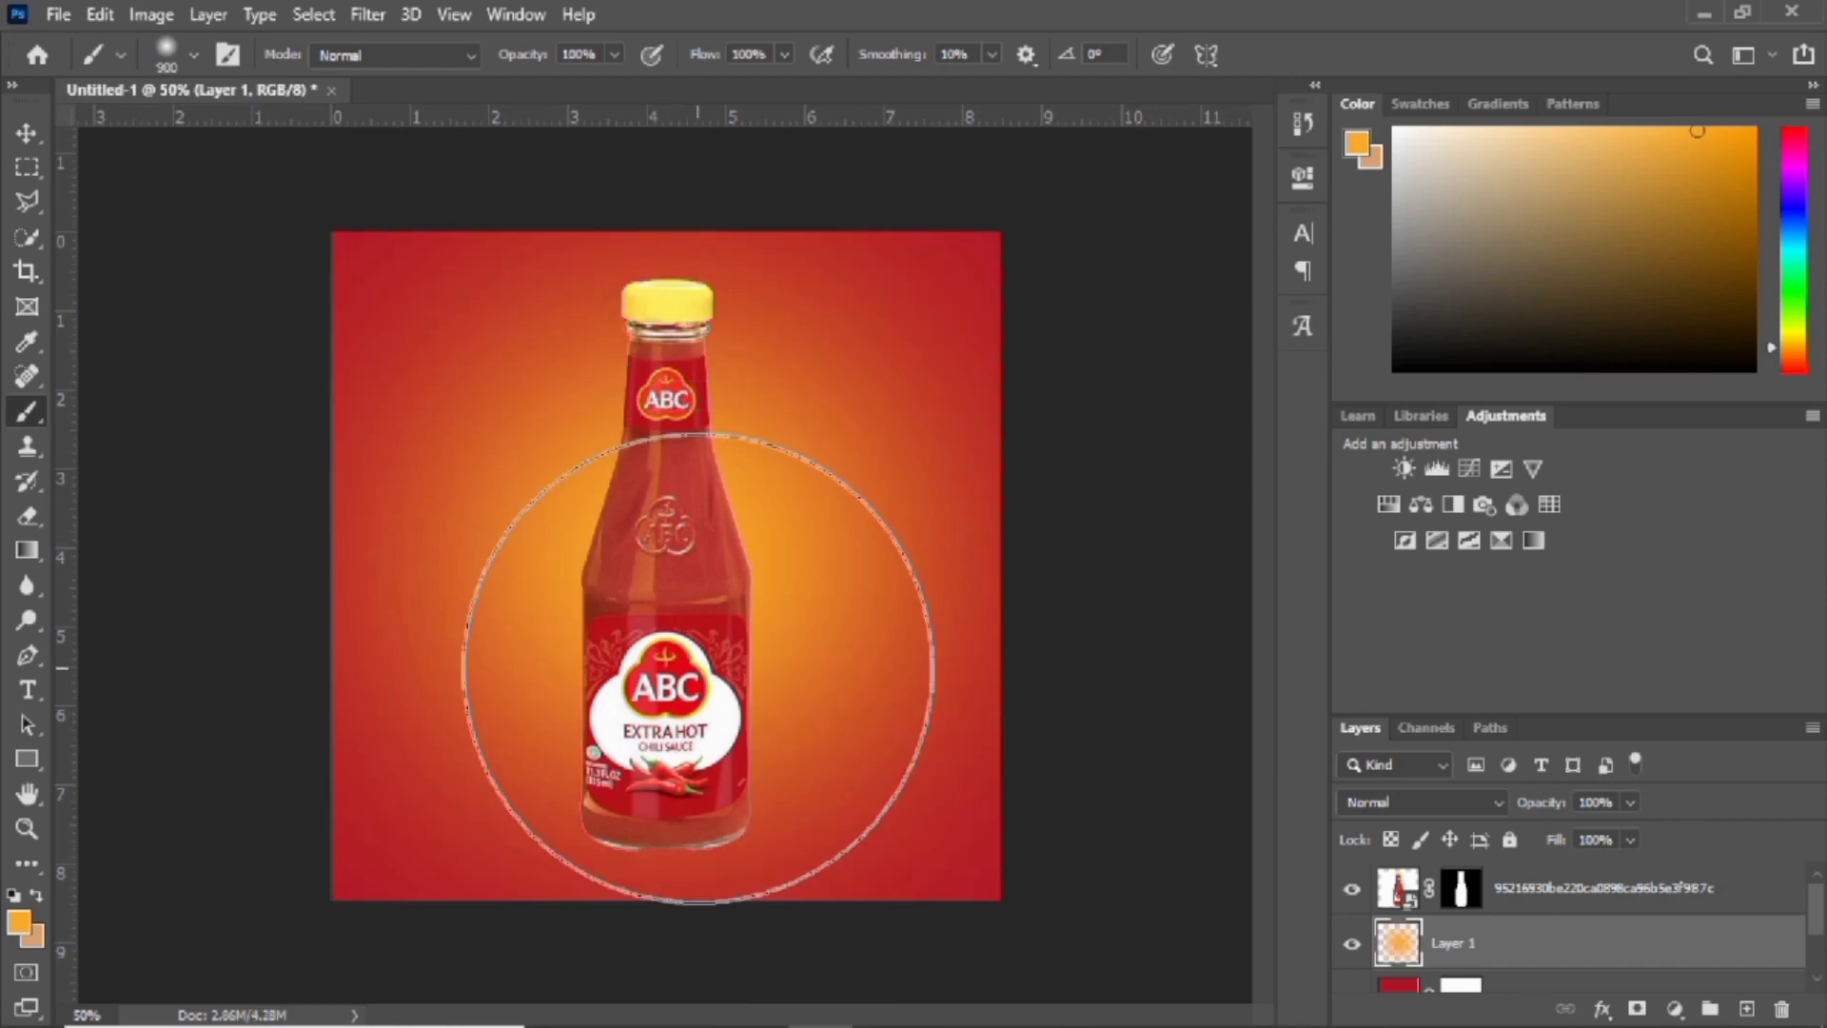
key("bracketleft")
key("bracketleft")
key("bracketleft")
mouse_move(774, 775)
left_mouse_down()
mouse_move(800, 823)
mouse_move(594, 832)
mouse_move(499, 805)
mouse_move(480, 755)
mouse_move(736, 731)
mouse_move(854, 746)
mouse_move(669, 747)
left_mouse_up()
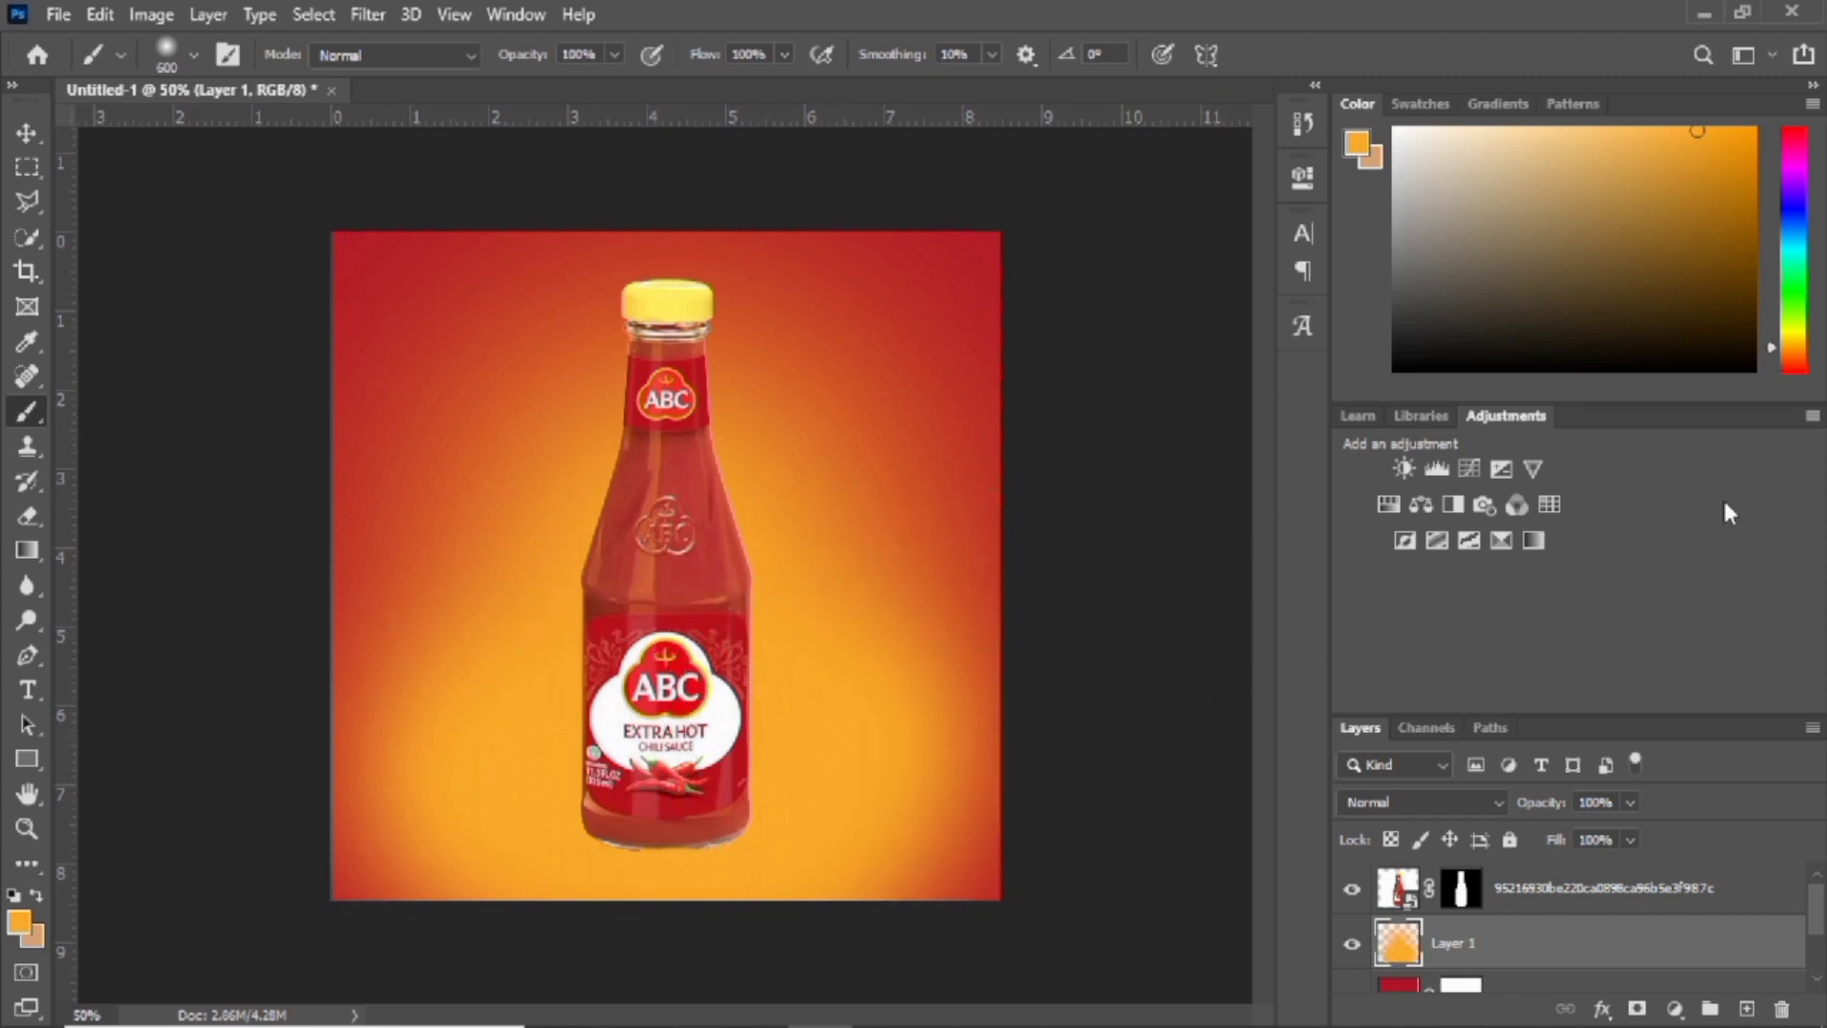
Add another empty layer above the glow and flatten the 600 px Soft Round brush tip into a thin horizontal ellipse
left_click(1747, 1009)
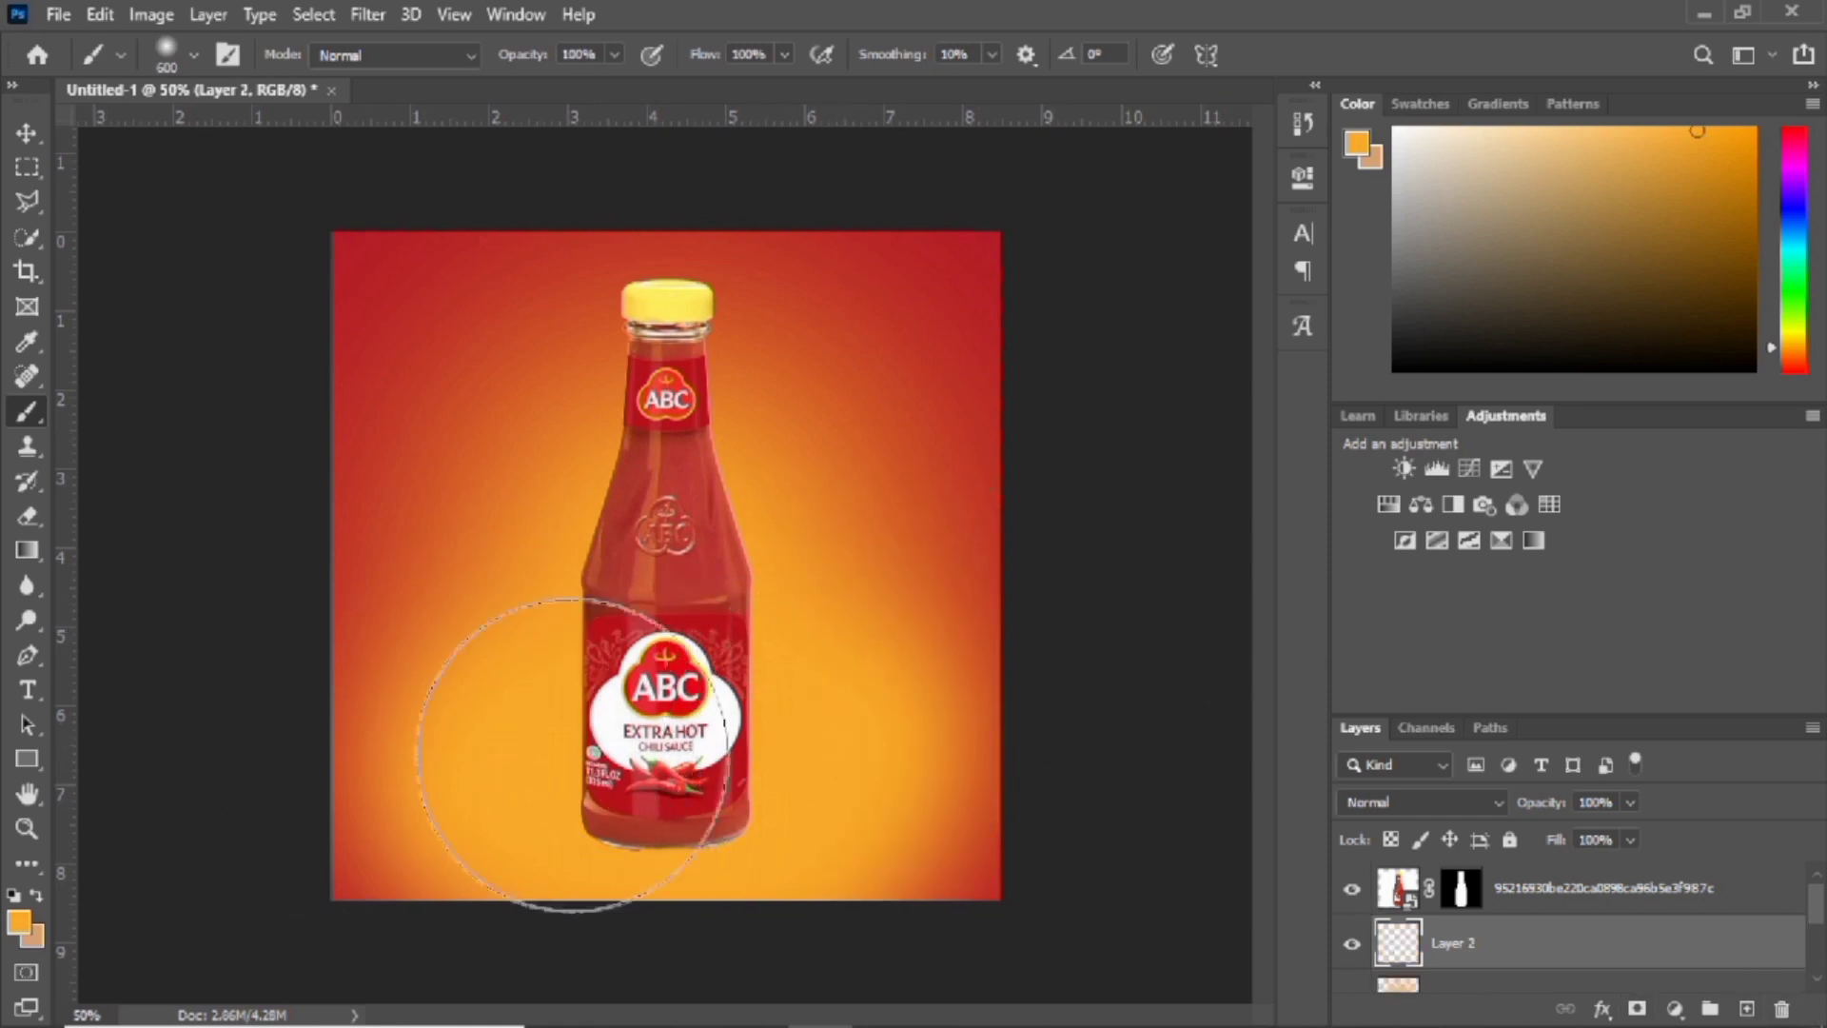
left_click(188, 52)
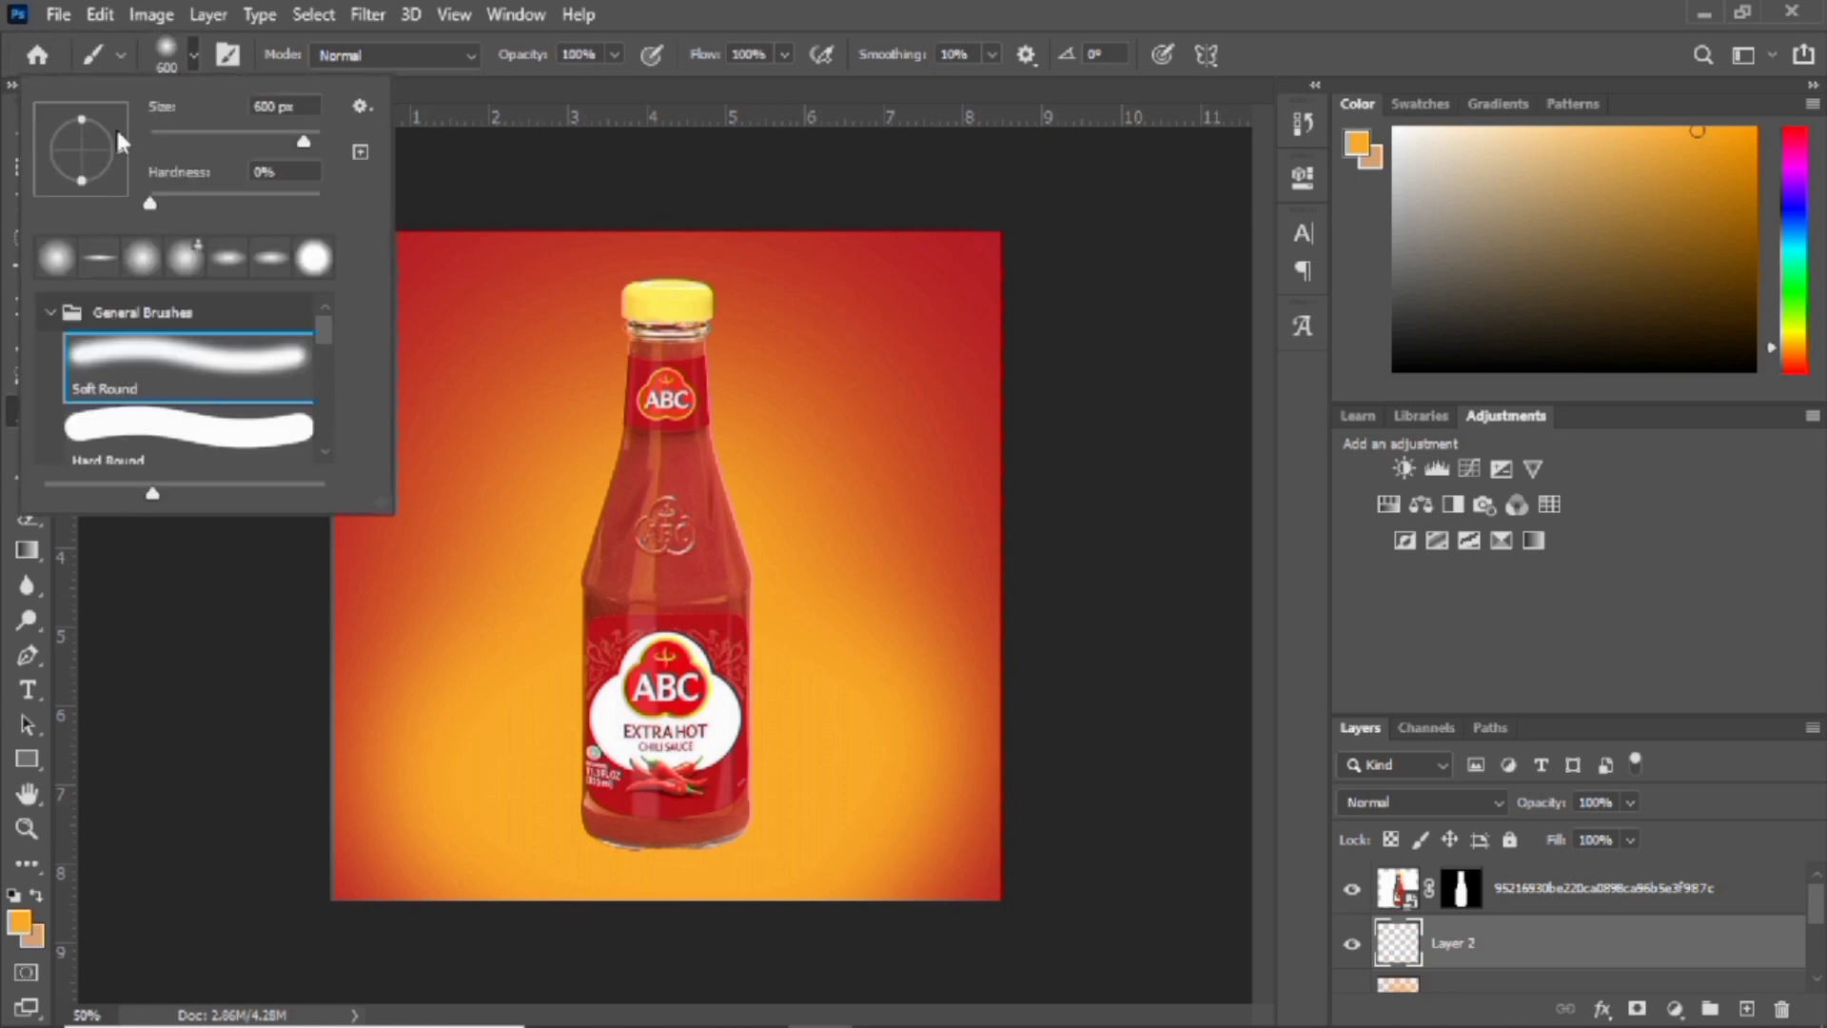
left_click_drag(84, 118, 88, 141)
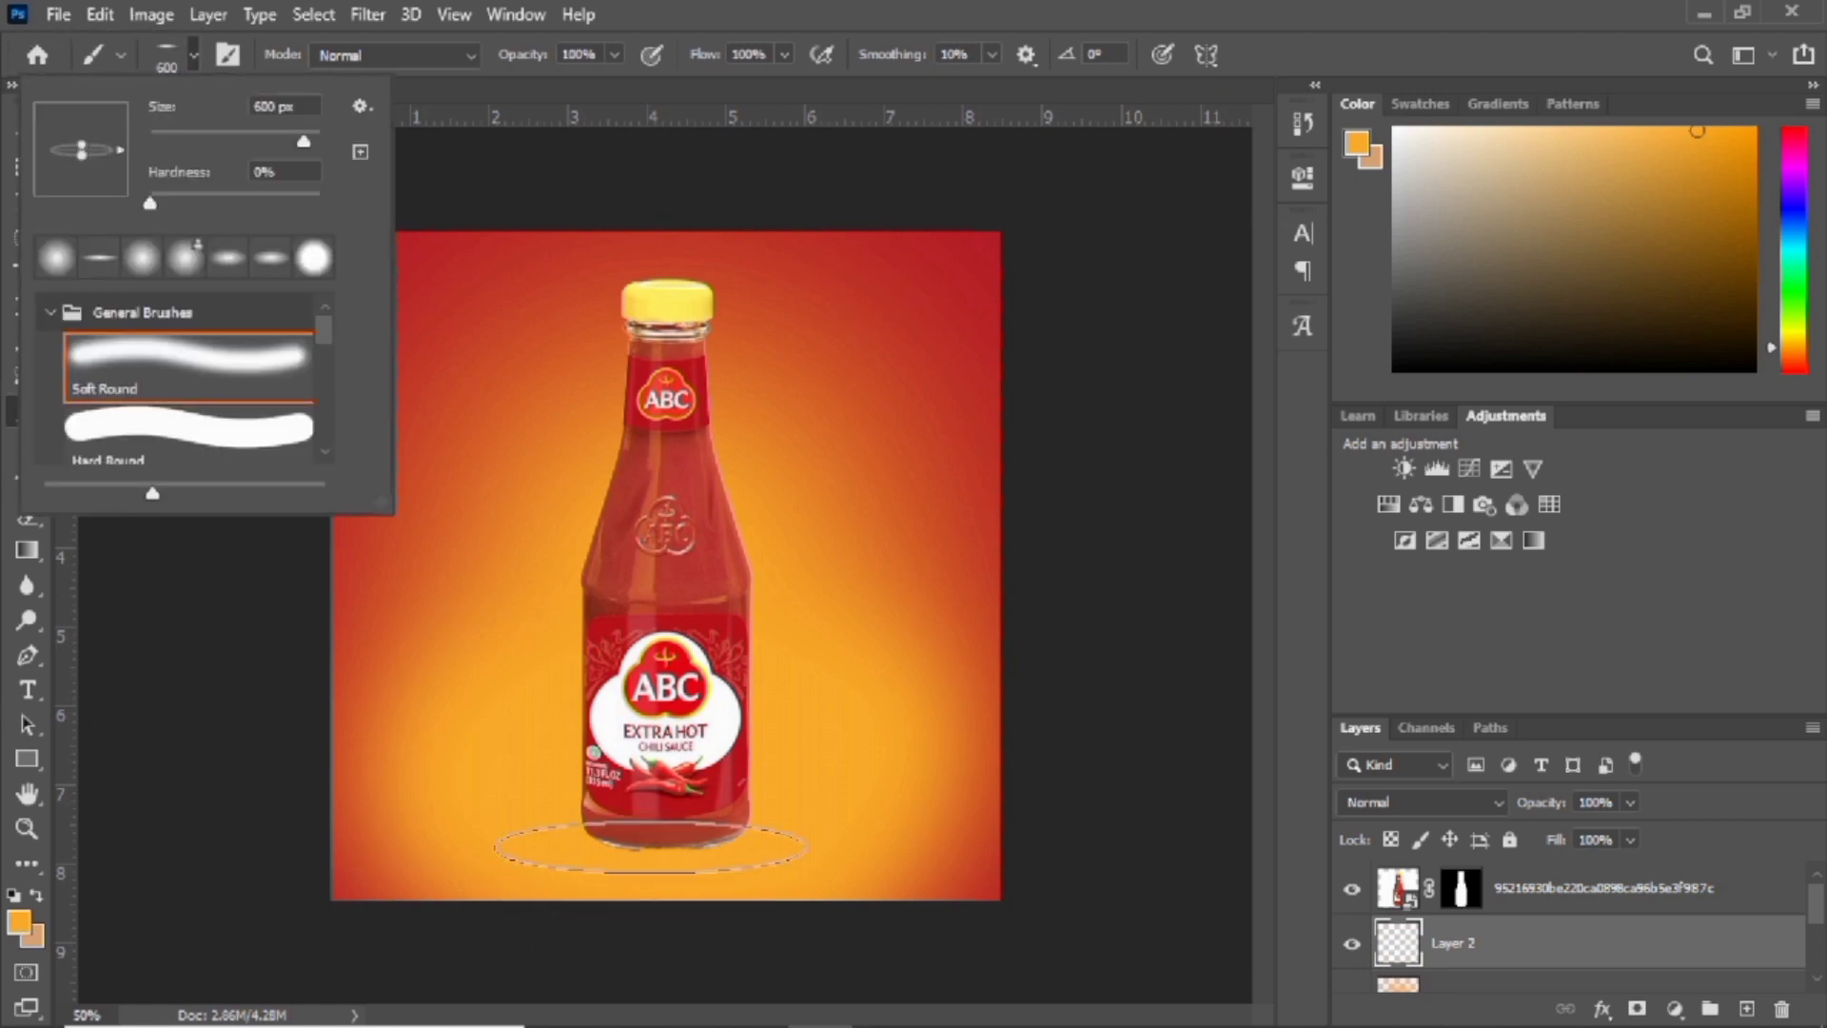
left_click(195, 59)
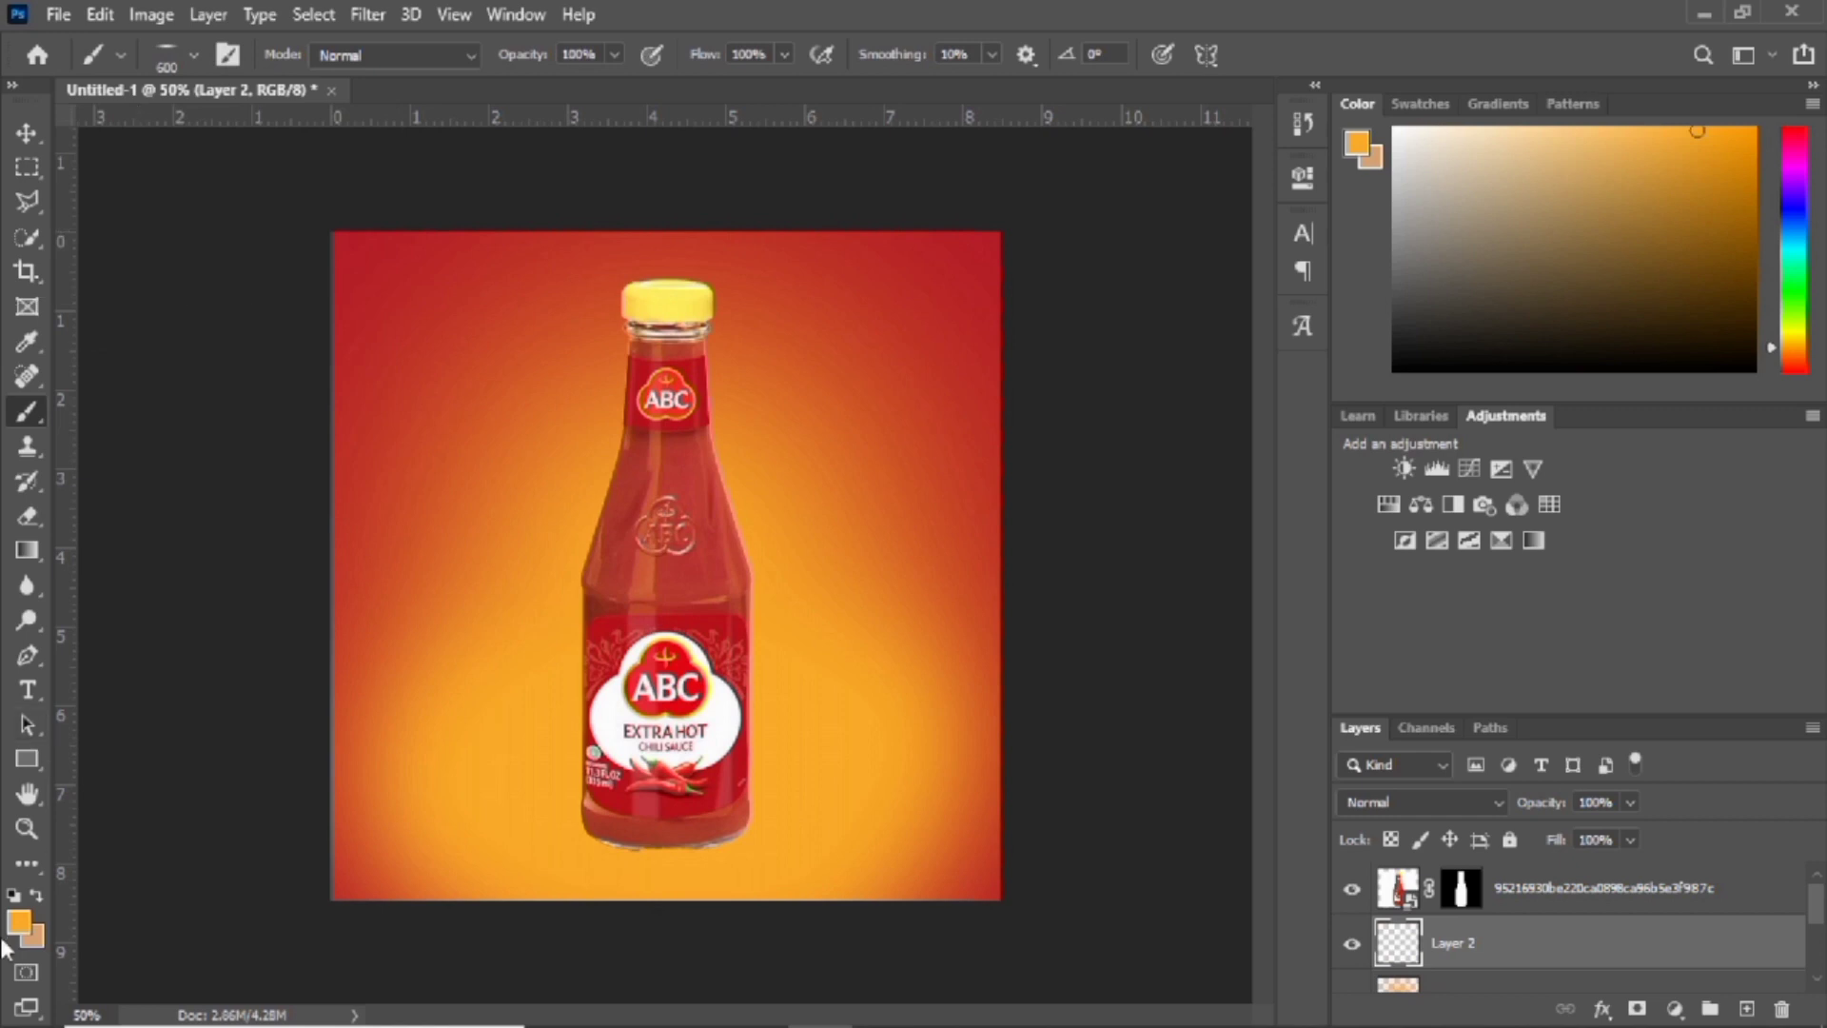
Reset the colours to default black and white and paint a soft black shadow under the bottle's base at 600 px
left_click(15, 898)
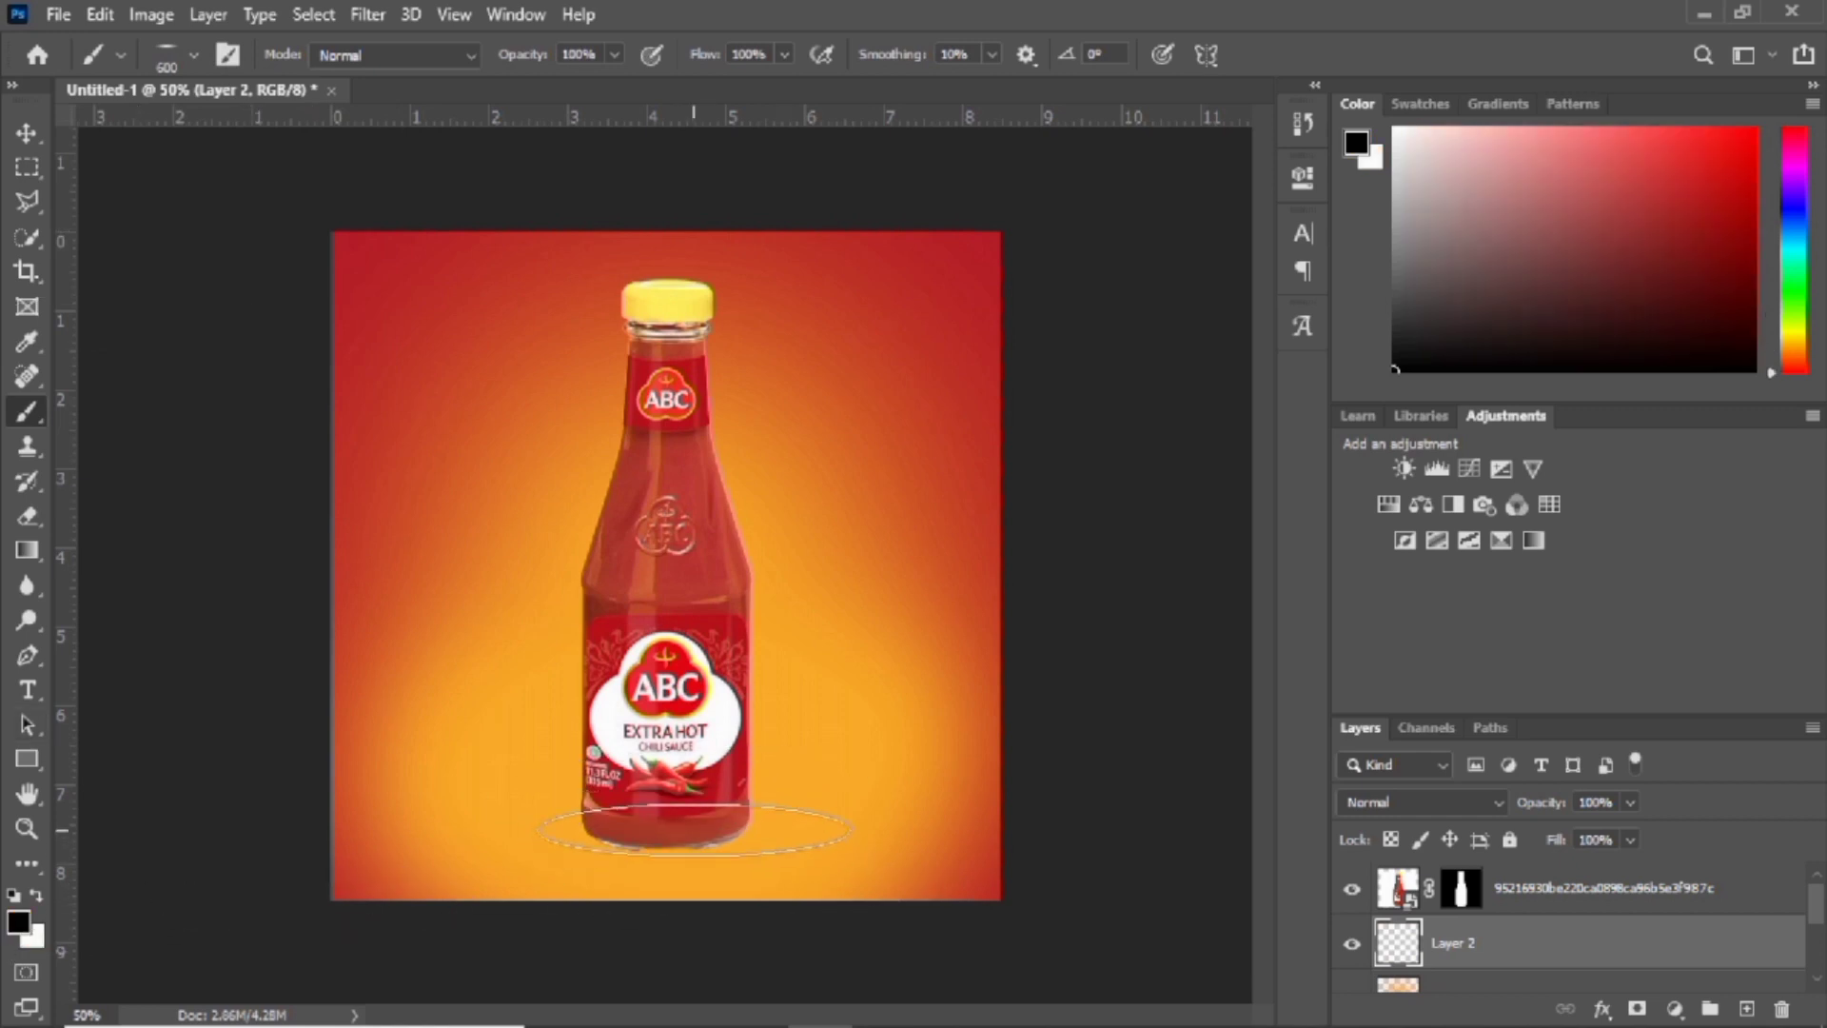
key("bracketleft")
key("bracketleft")
key("bracketright")
key("bracketright")
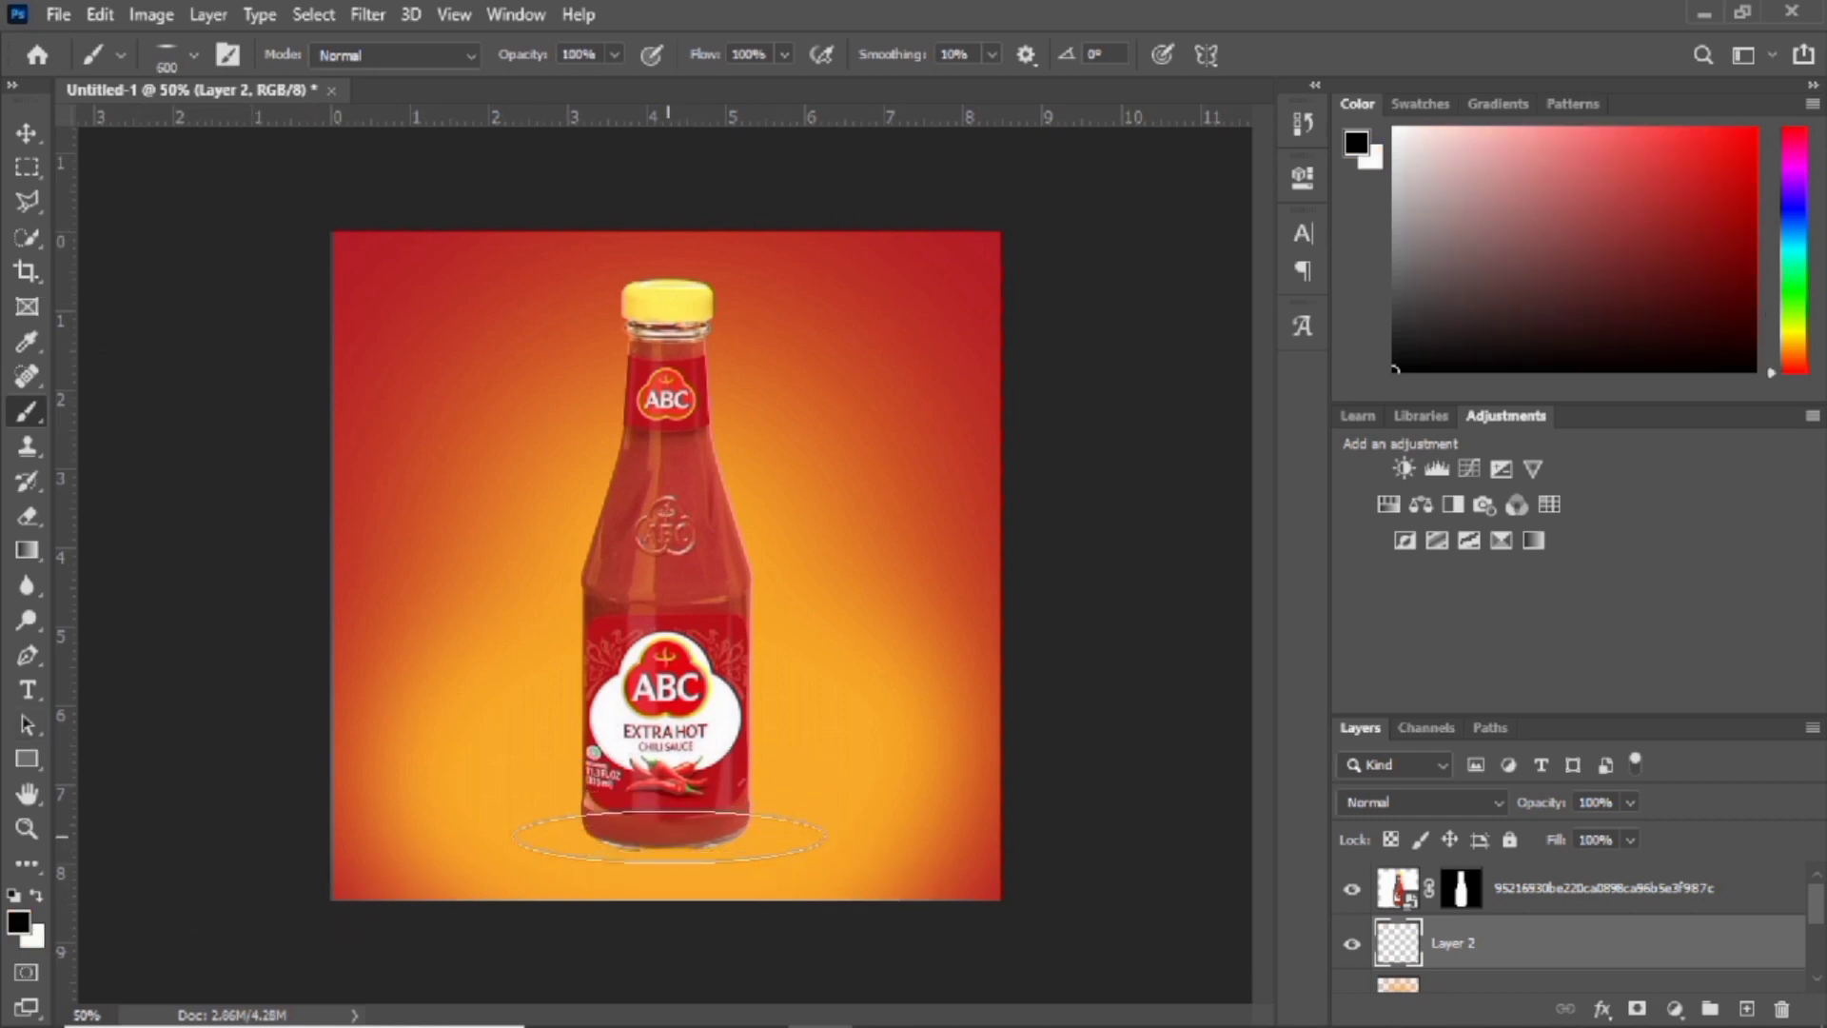
left_click(669, 836)
mouse_move(771, 1018)
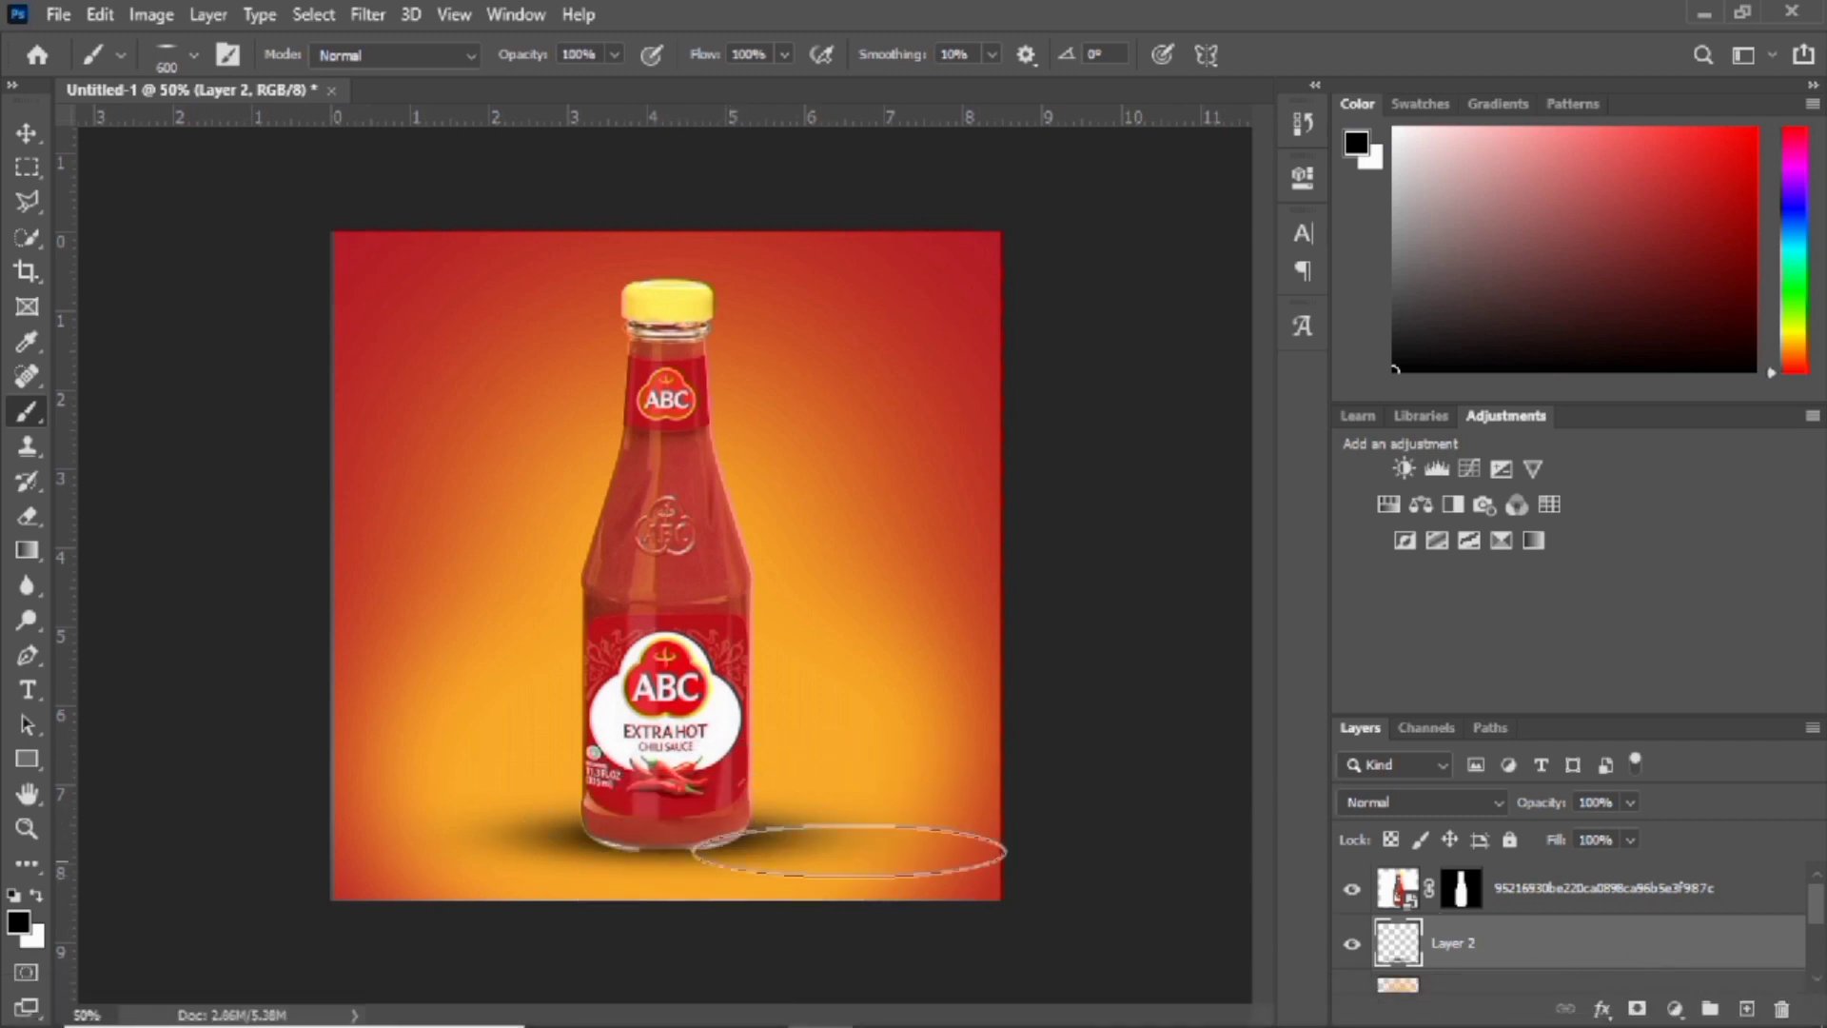
Set the shadow layer's blend mode to Multiply and lower its opacity to about 78%
left_click(1498, 804)
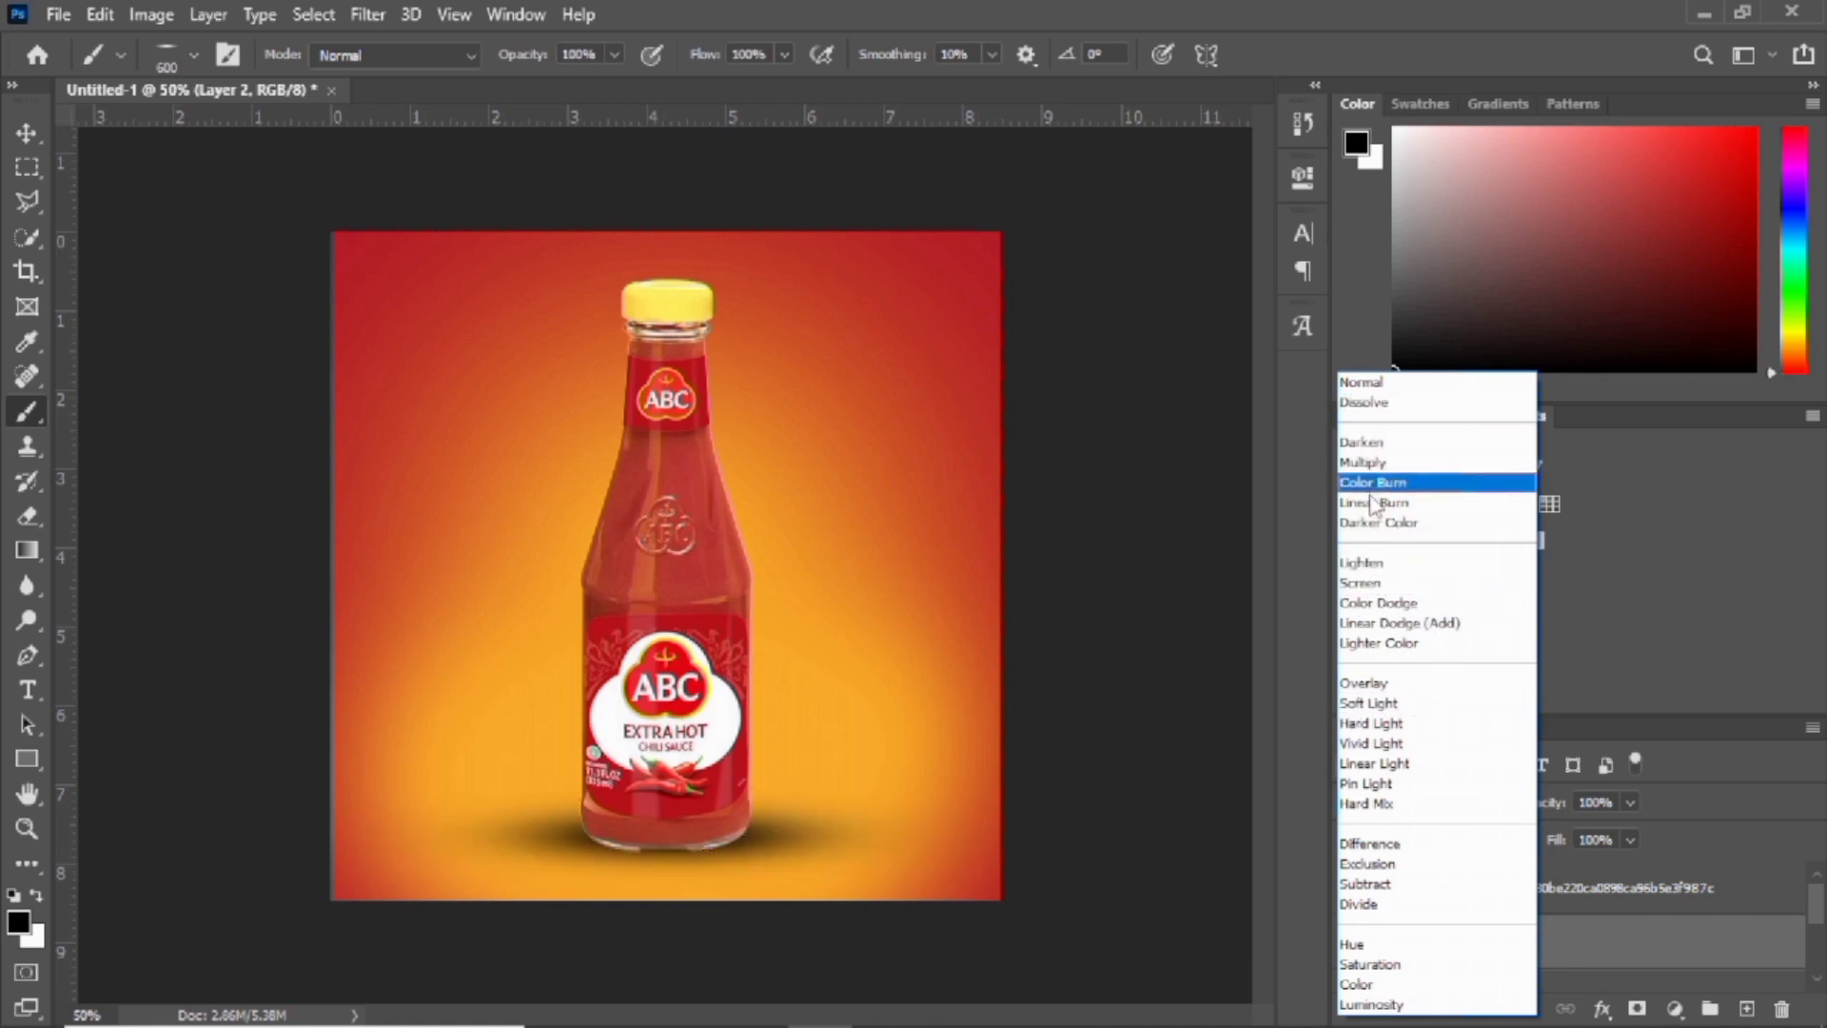
left_click(1363, 462)
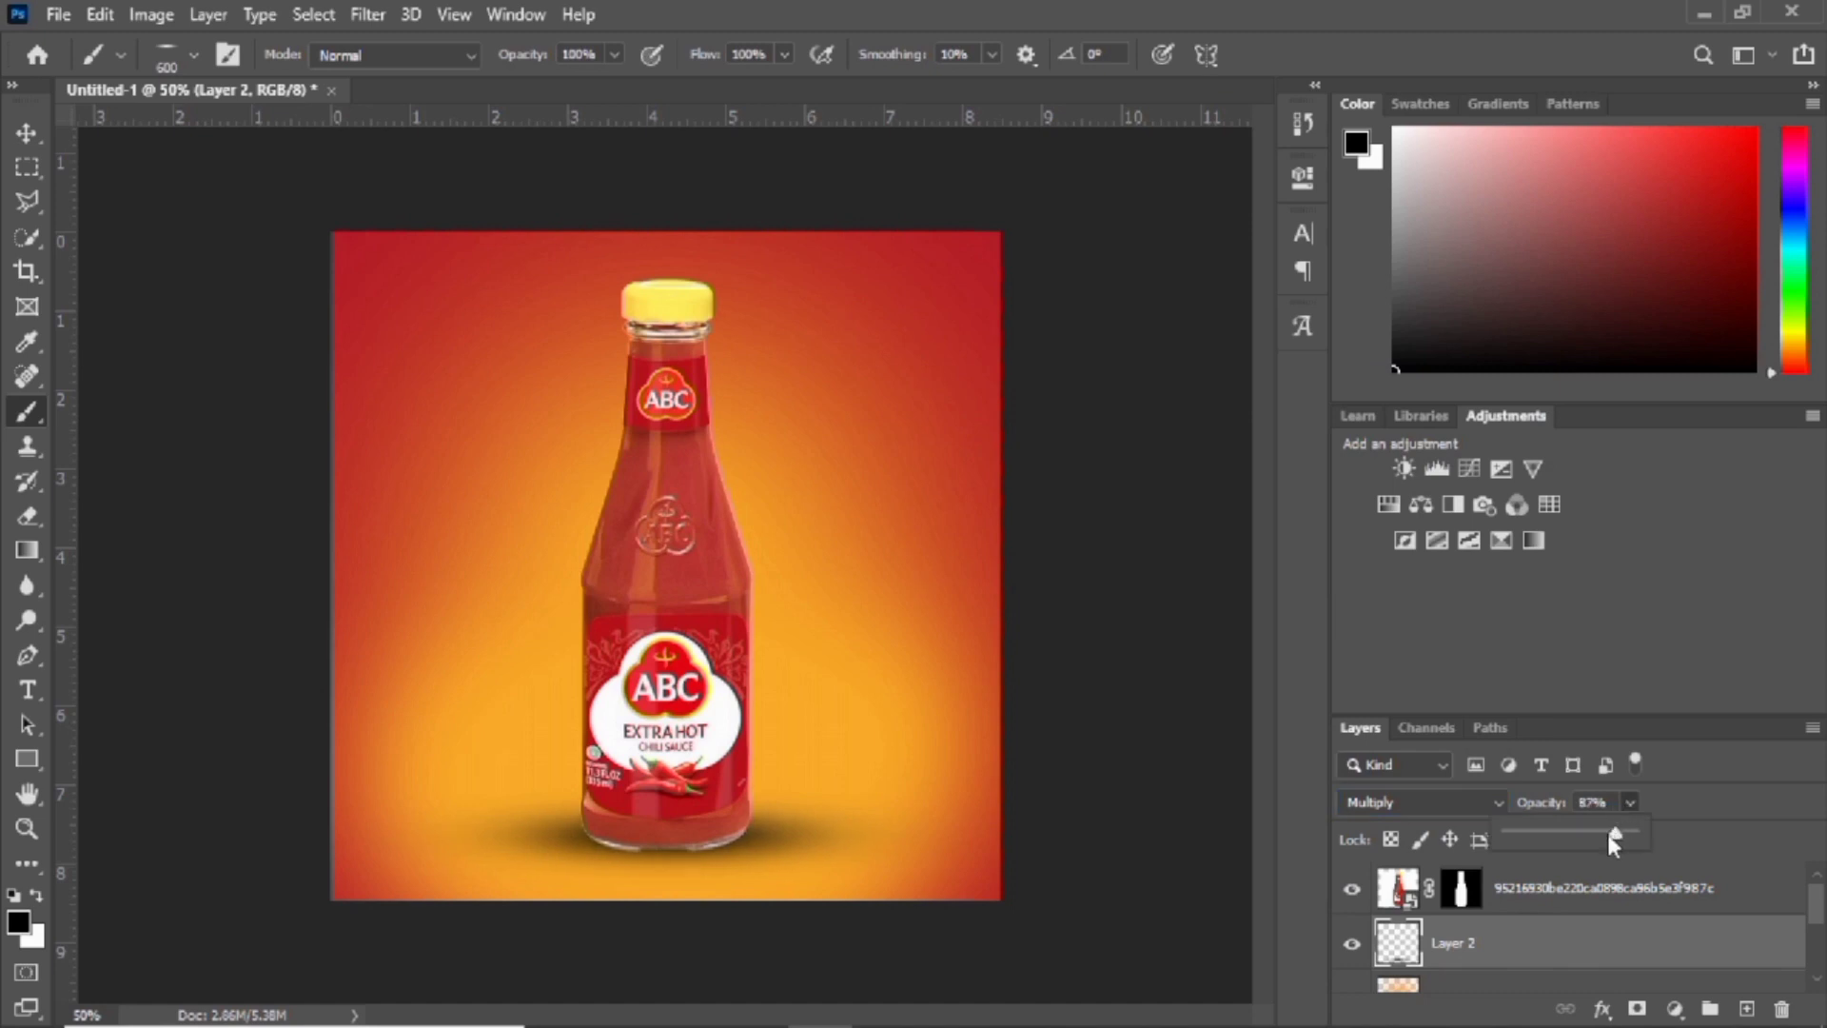
left_click_drag(1607, 835, 1605, 836)
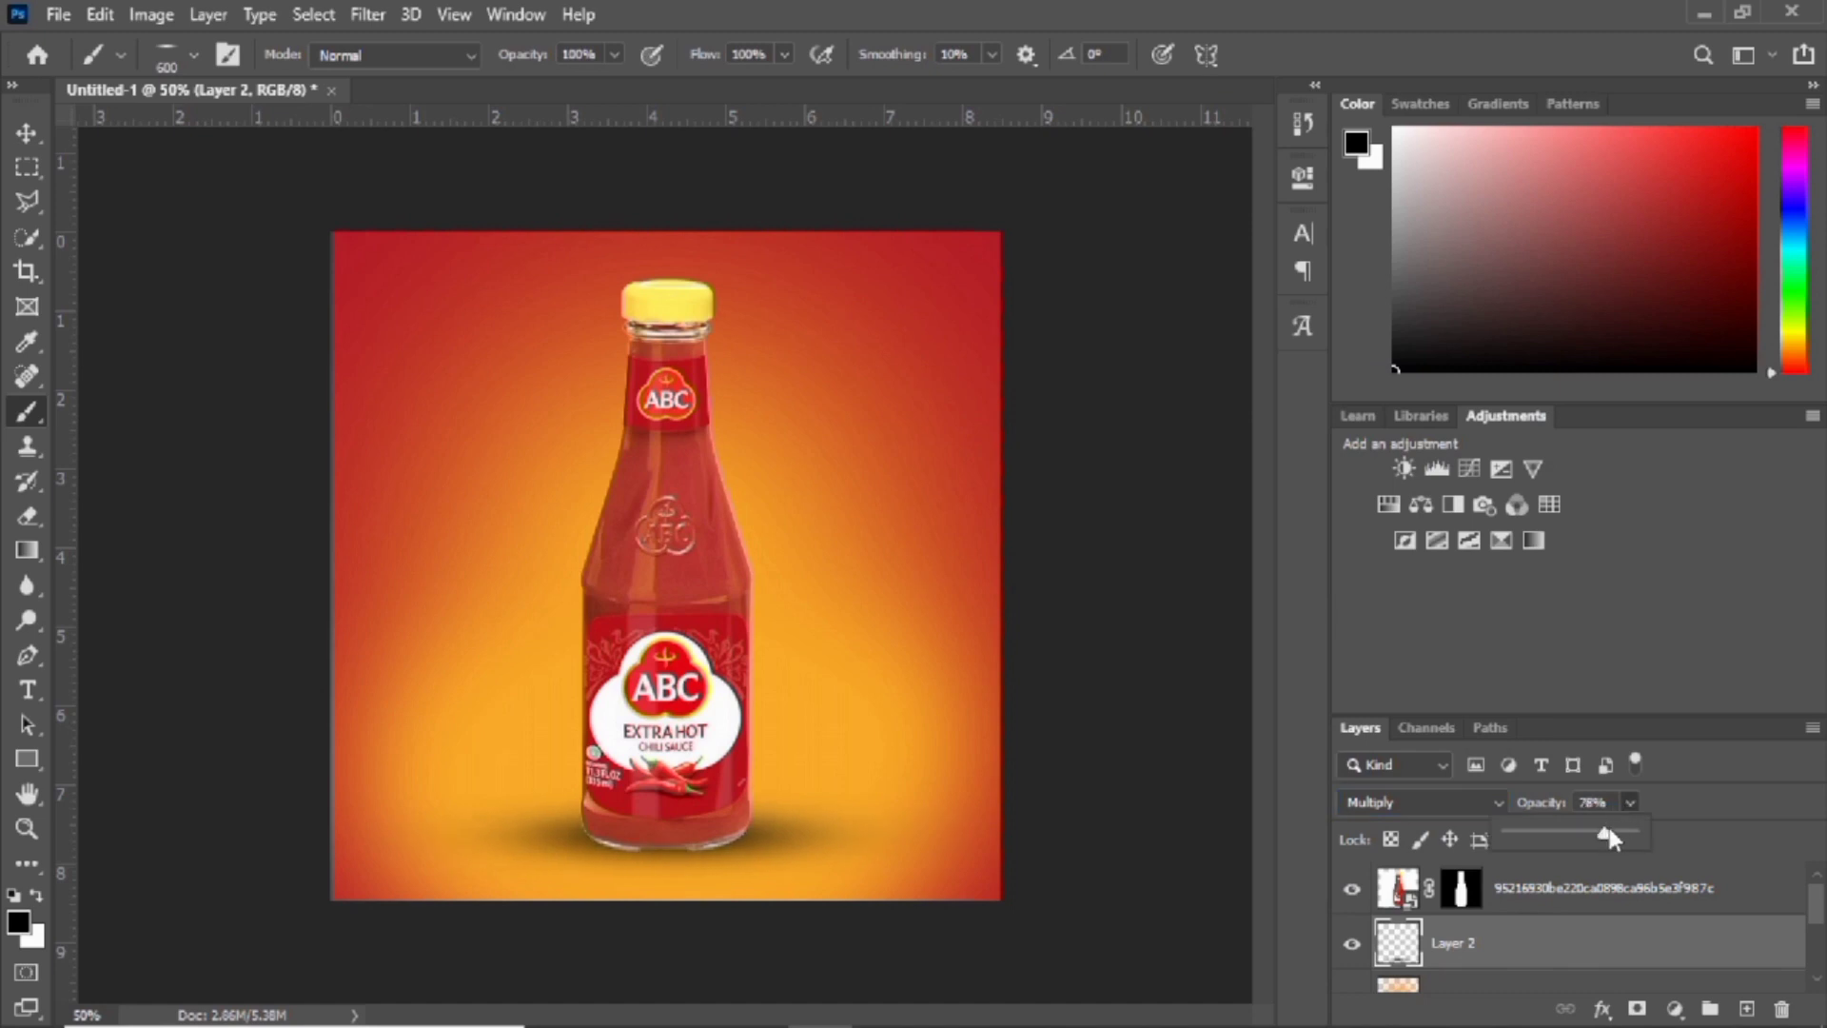
Settle the opacity of the shadow layer beneath the bottle at 82%
key("Return")
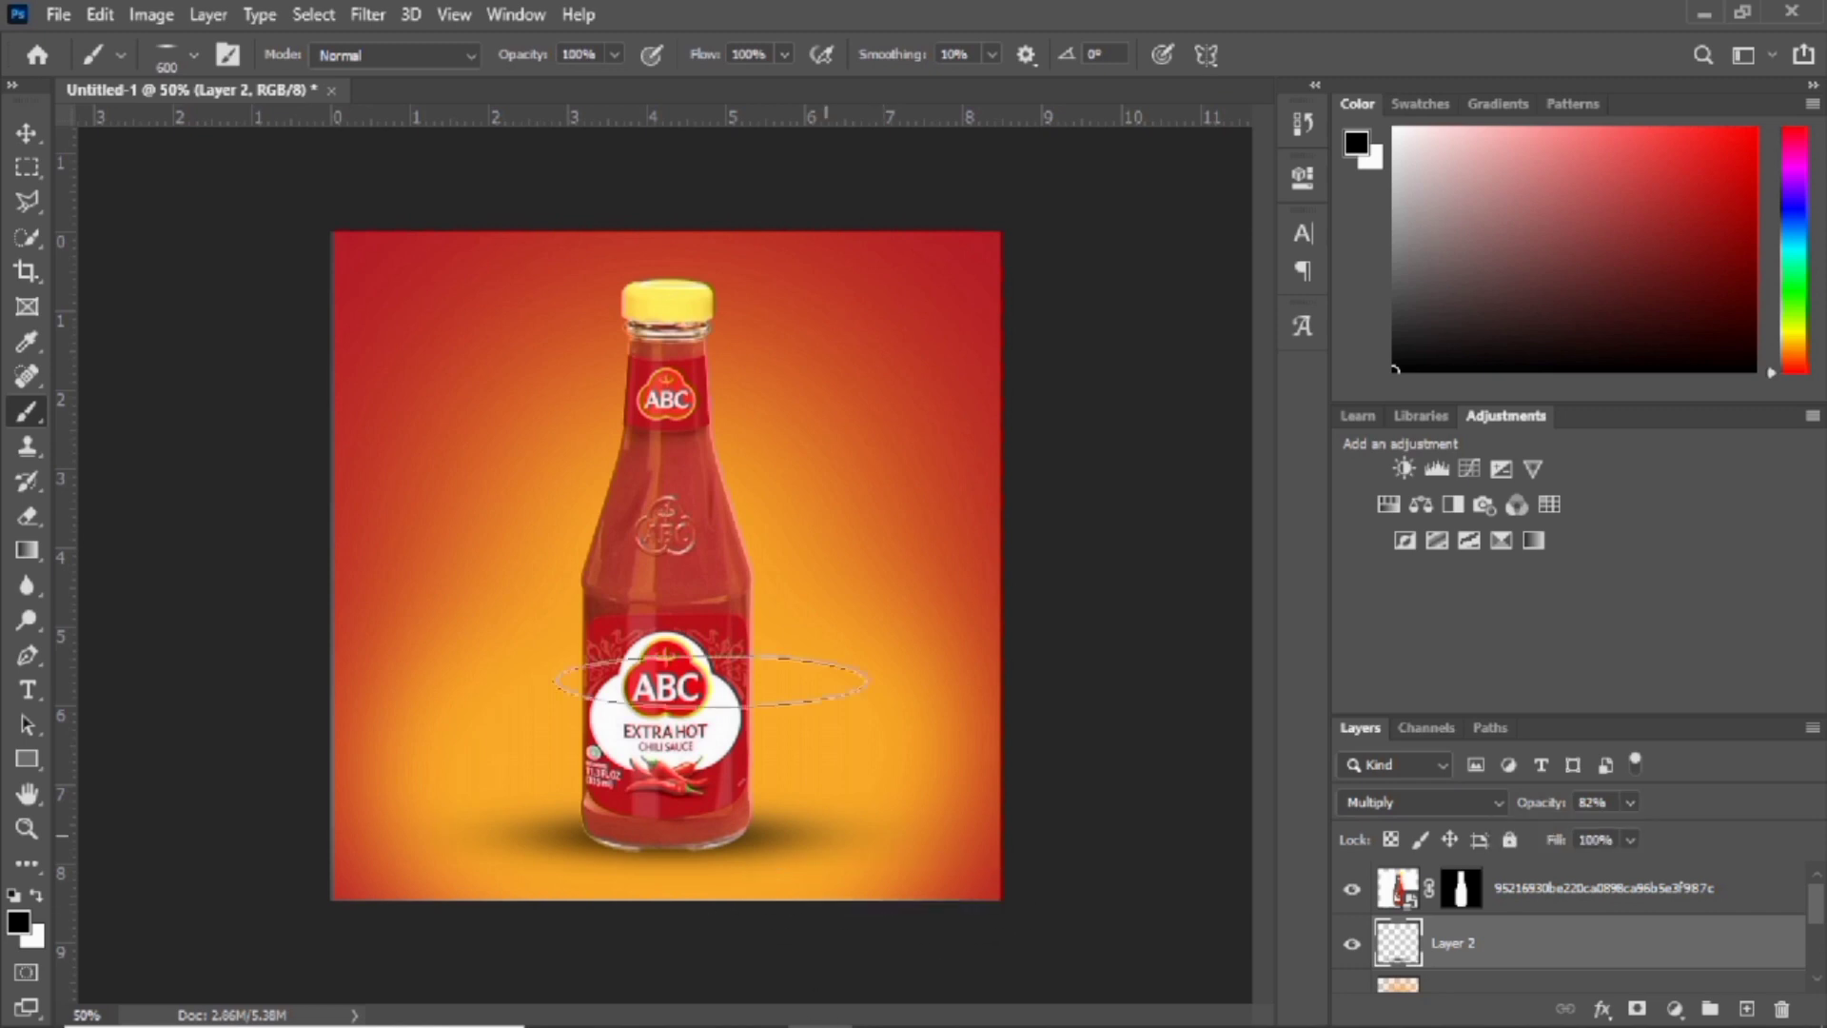
left_click(27, 132)
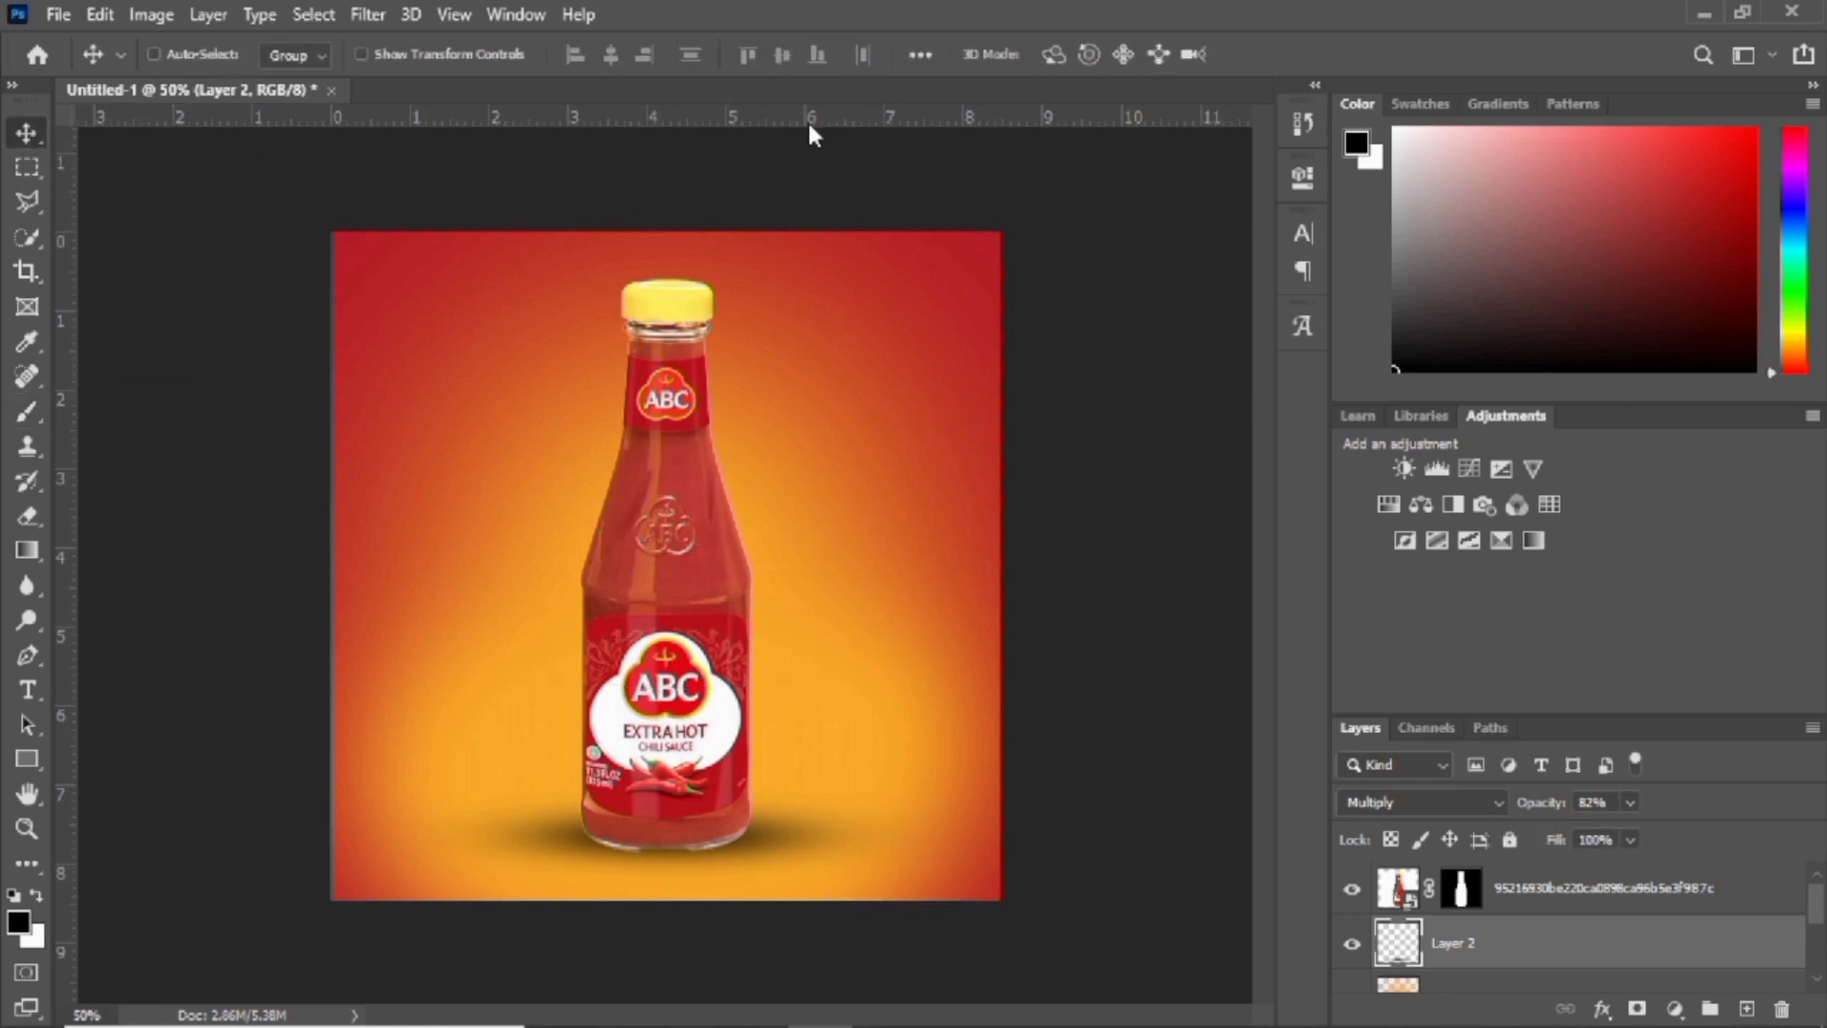
Open the tomato and sauce bowl image from New folder (3) as a separate document and select its subject automatically
left_click(1703, 13)
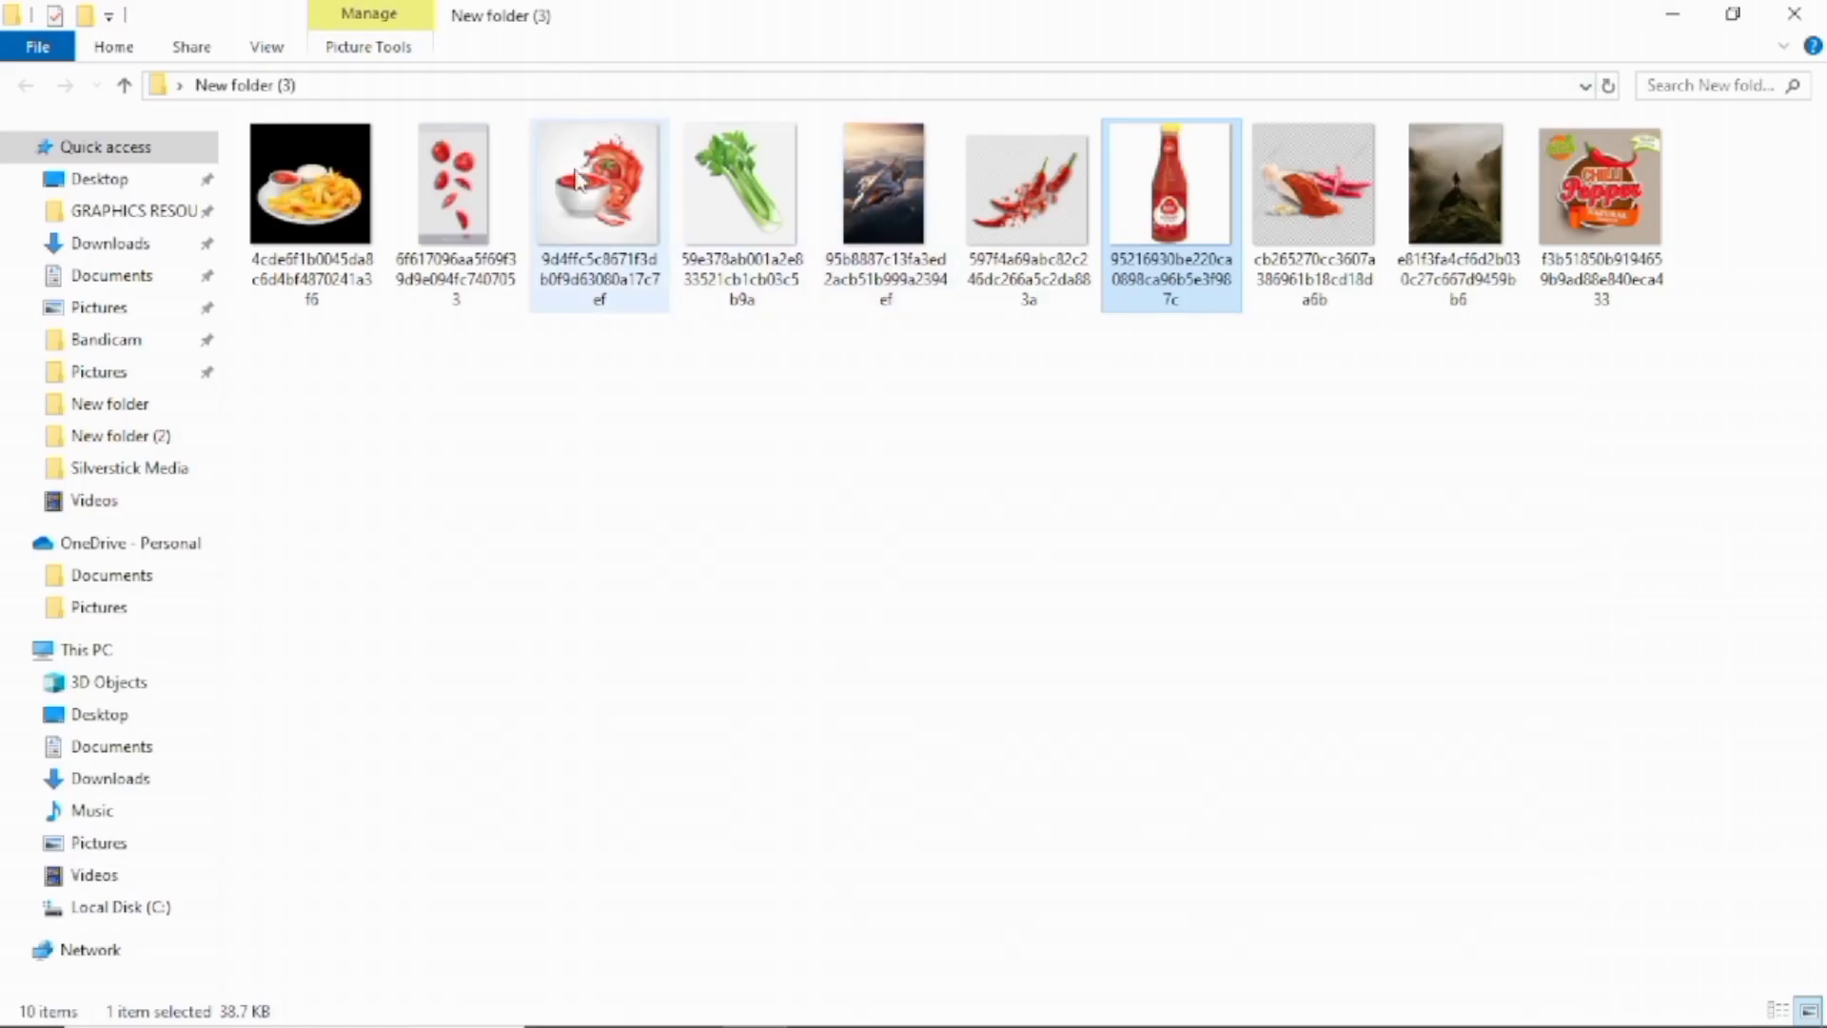
left_click_drag(598, 195, 767, 89)
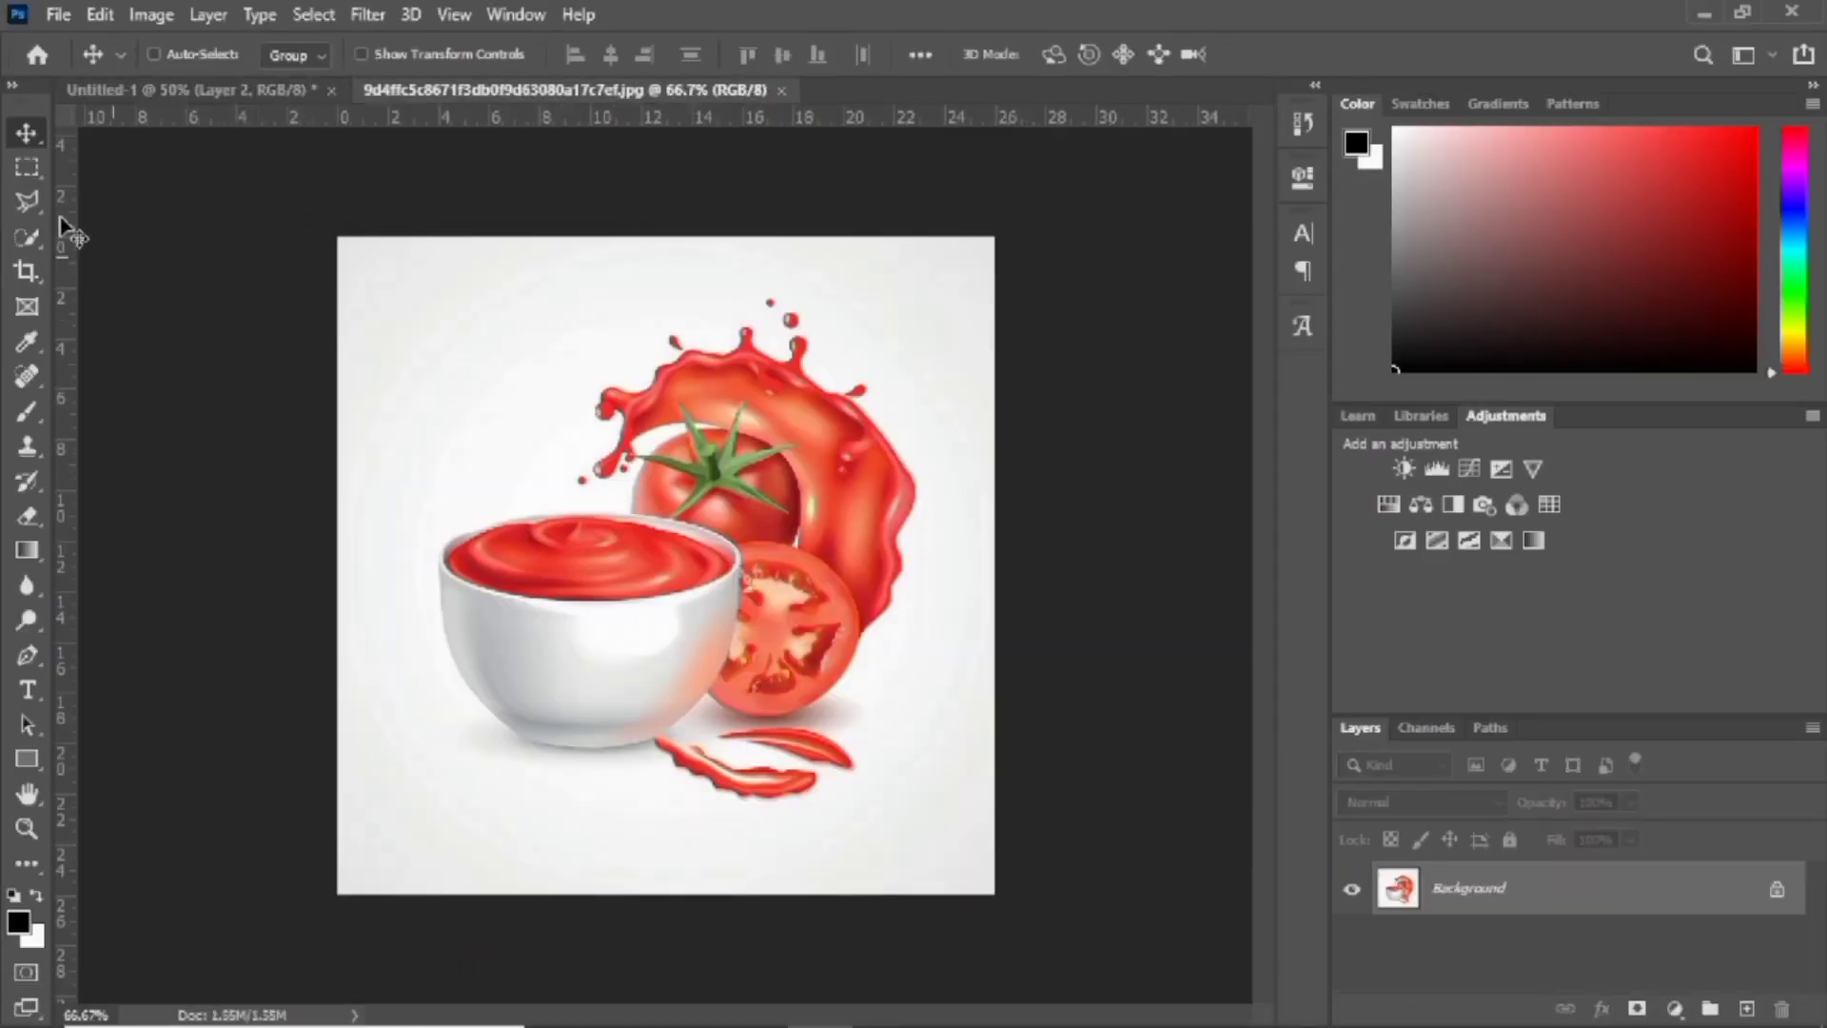
left_click(317, 25)
left_click(359, 324)
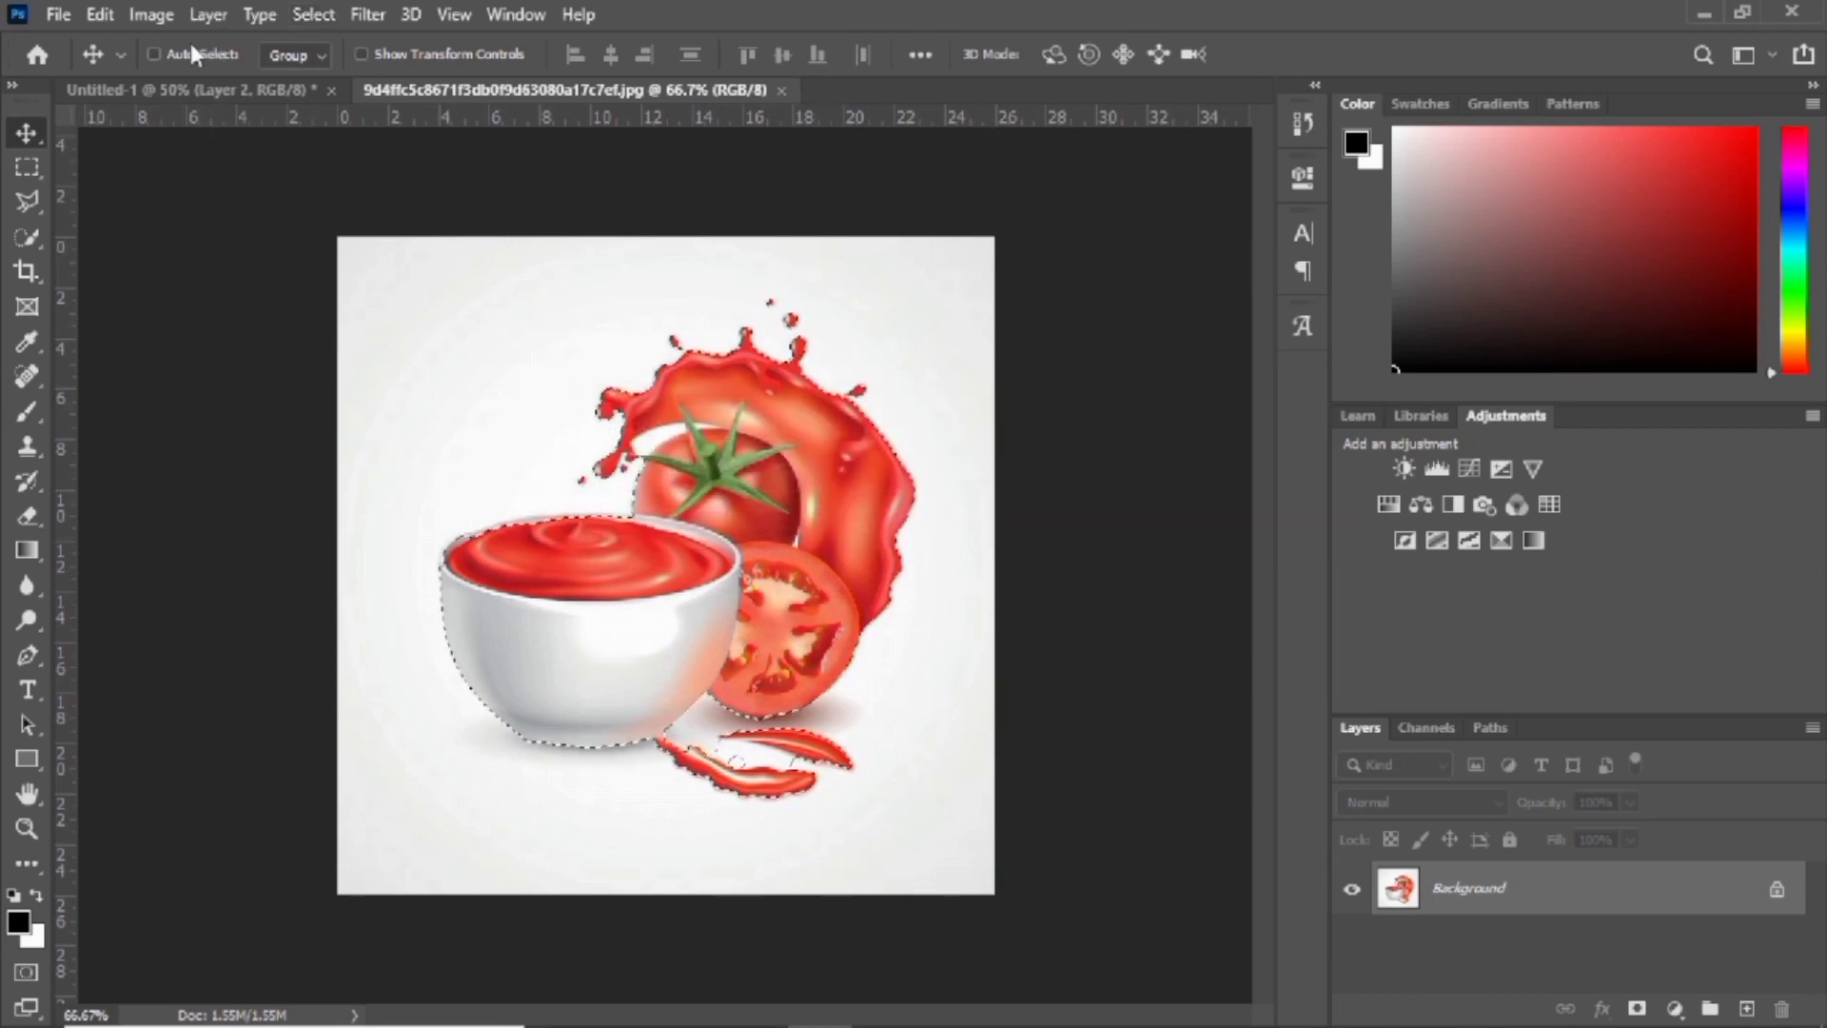
Refine the tomato and bowl selection with the Quick Selection tool and turn it into a layer mask that hides the background
key("b")
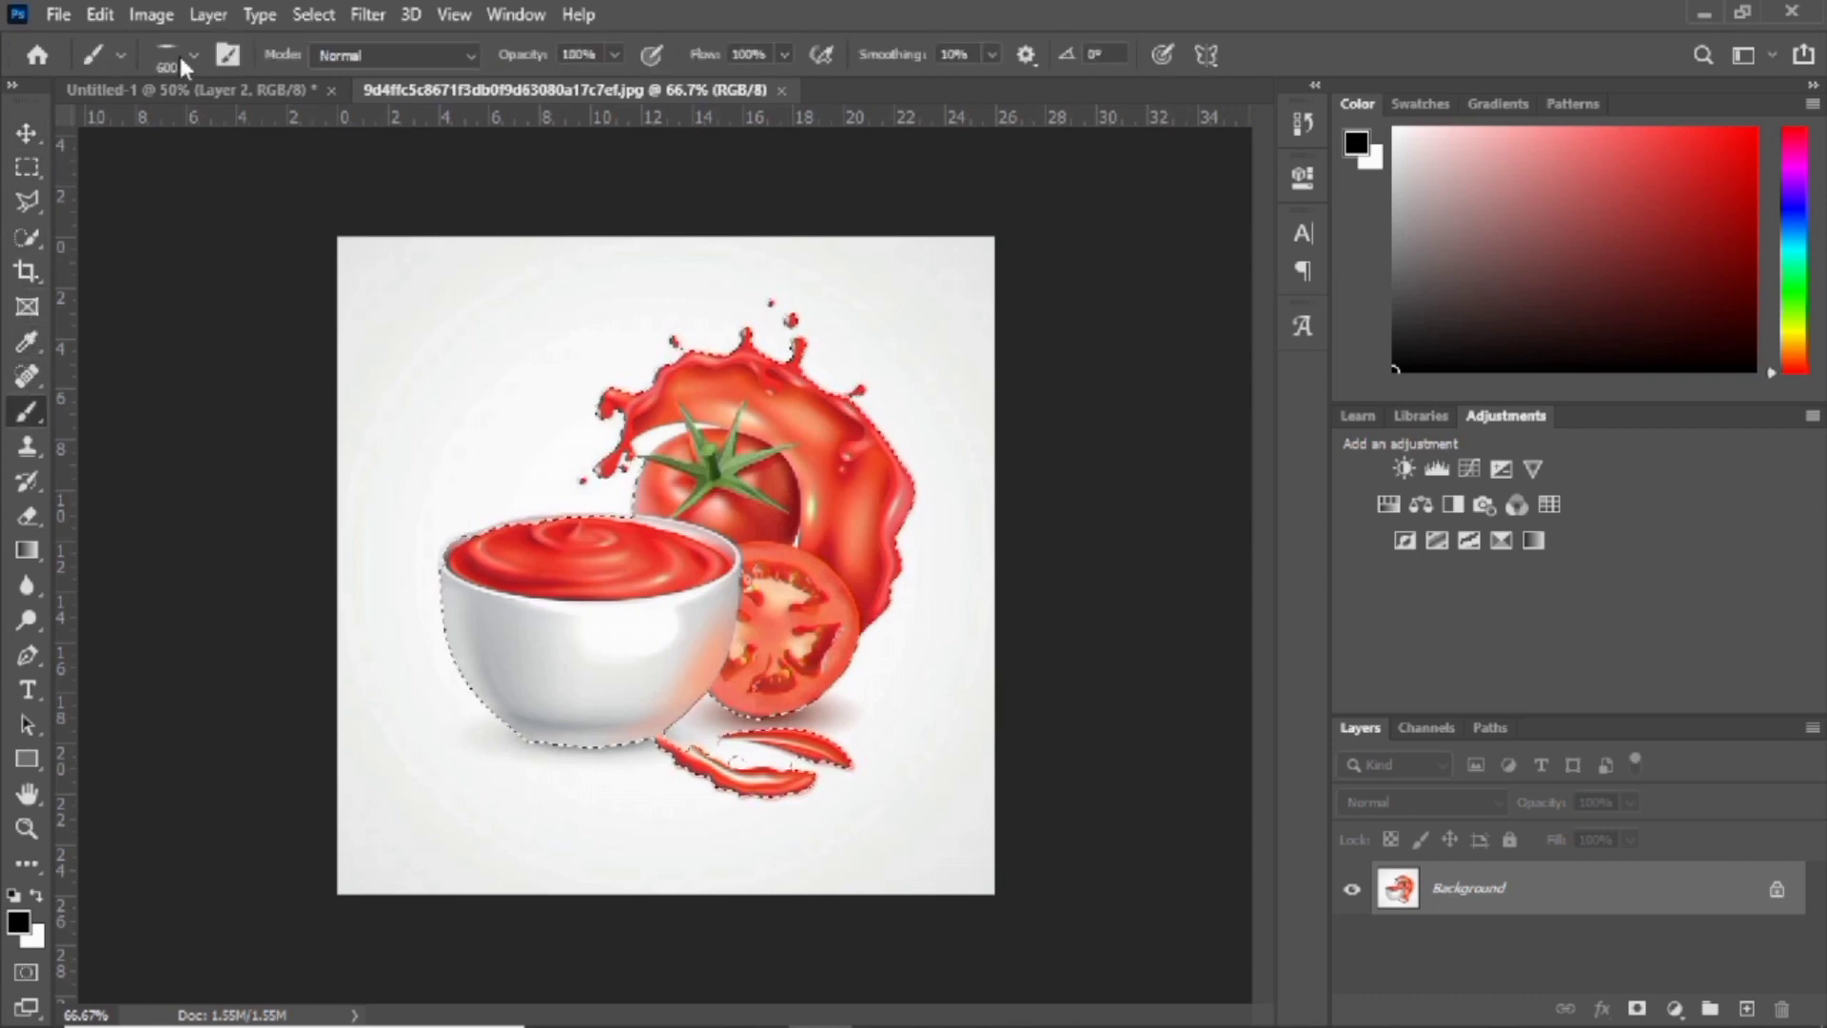
left_click(27, 237)
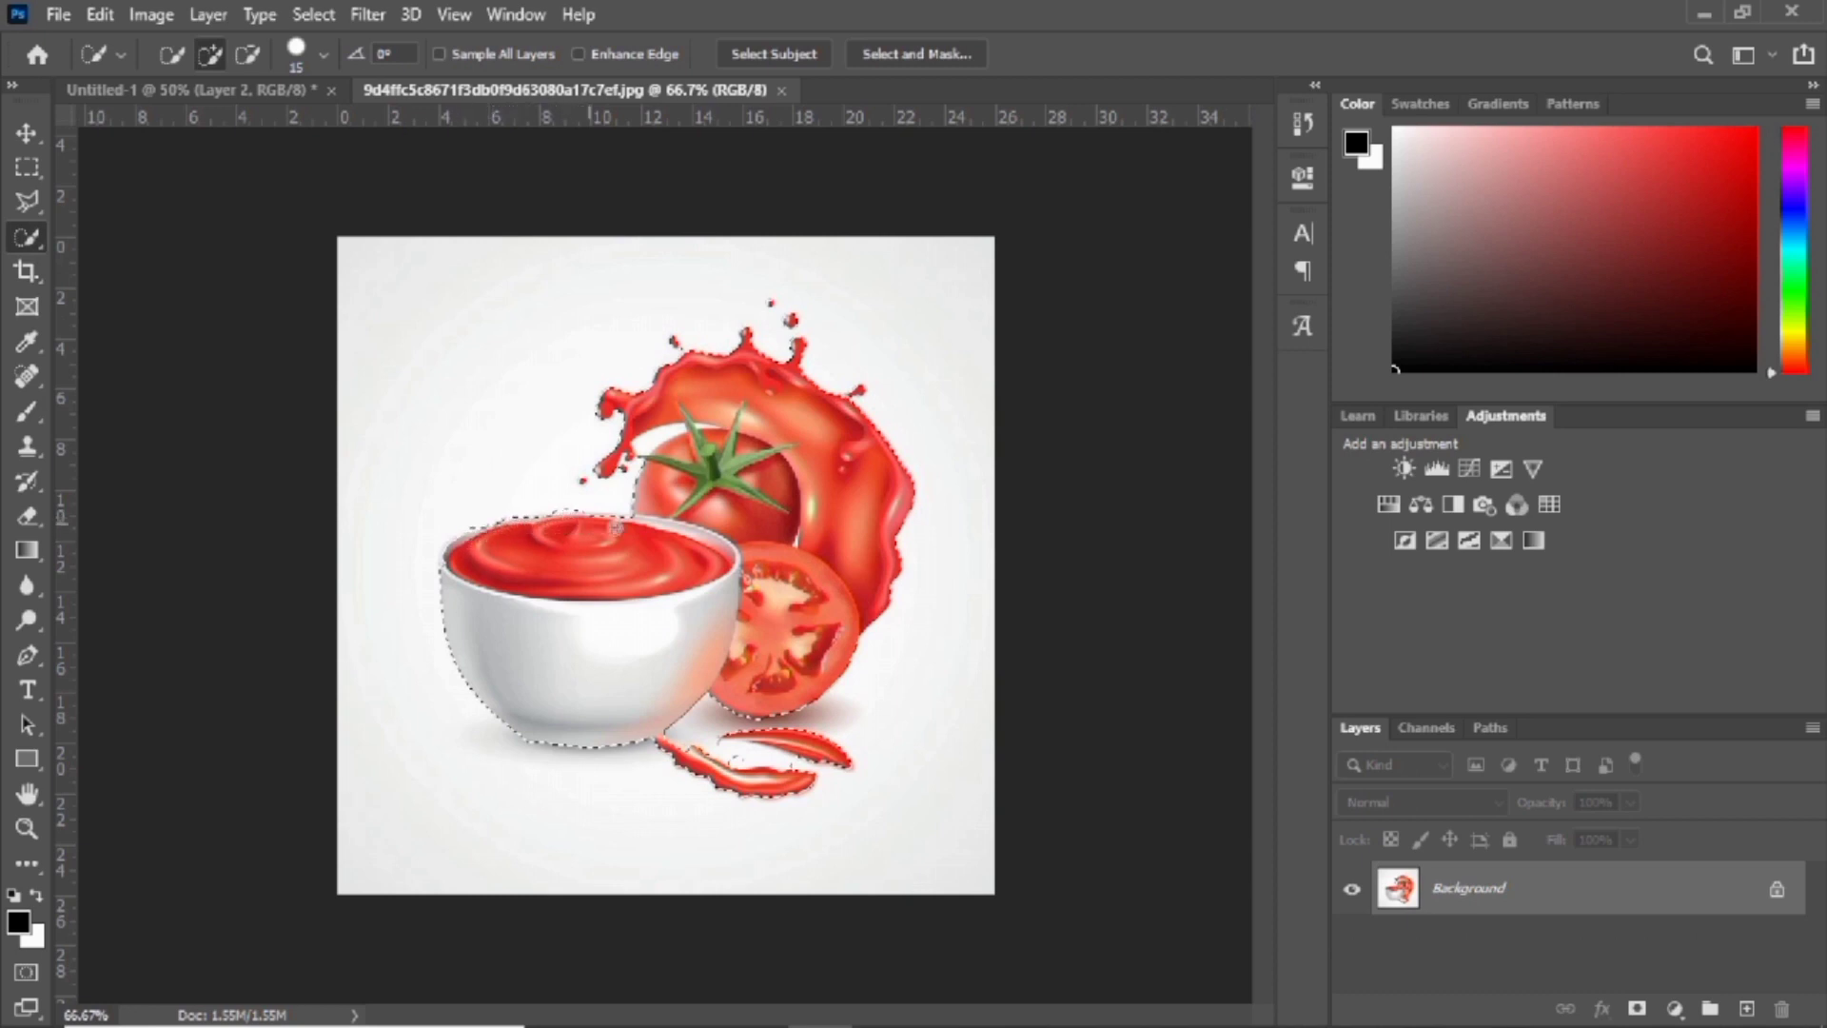
left_click(248, 53)
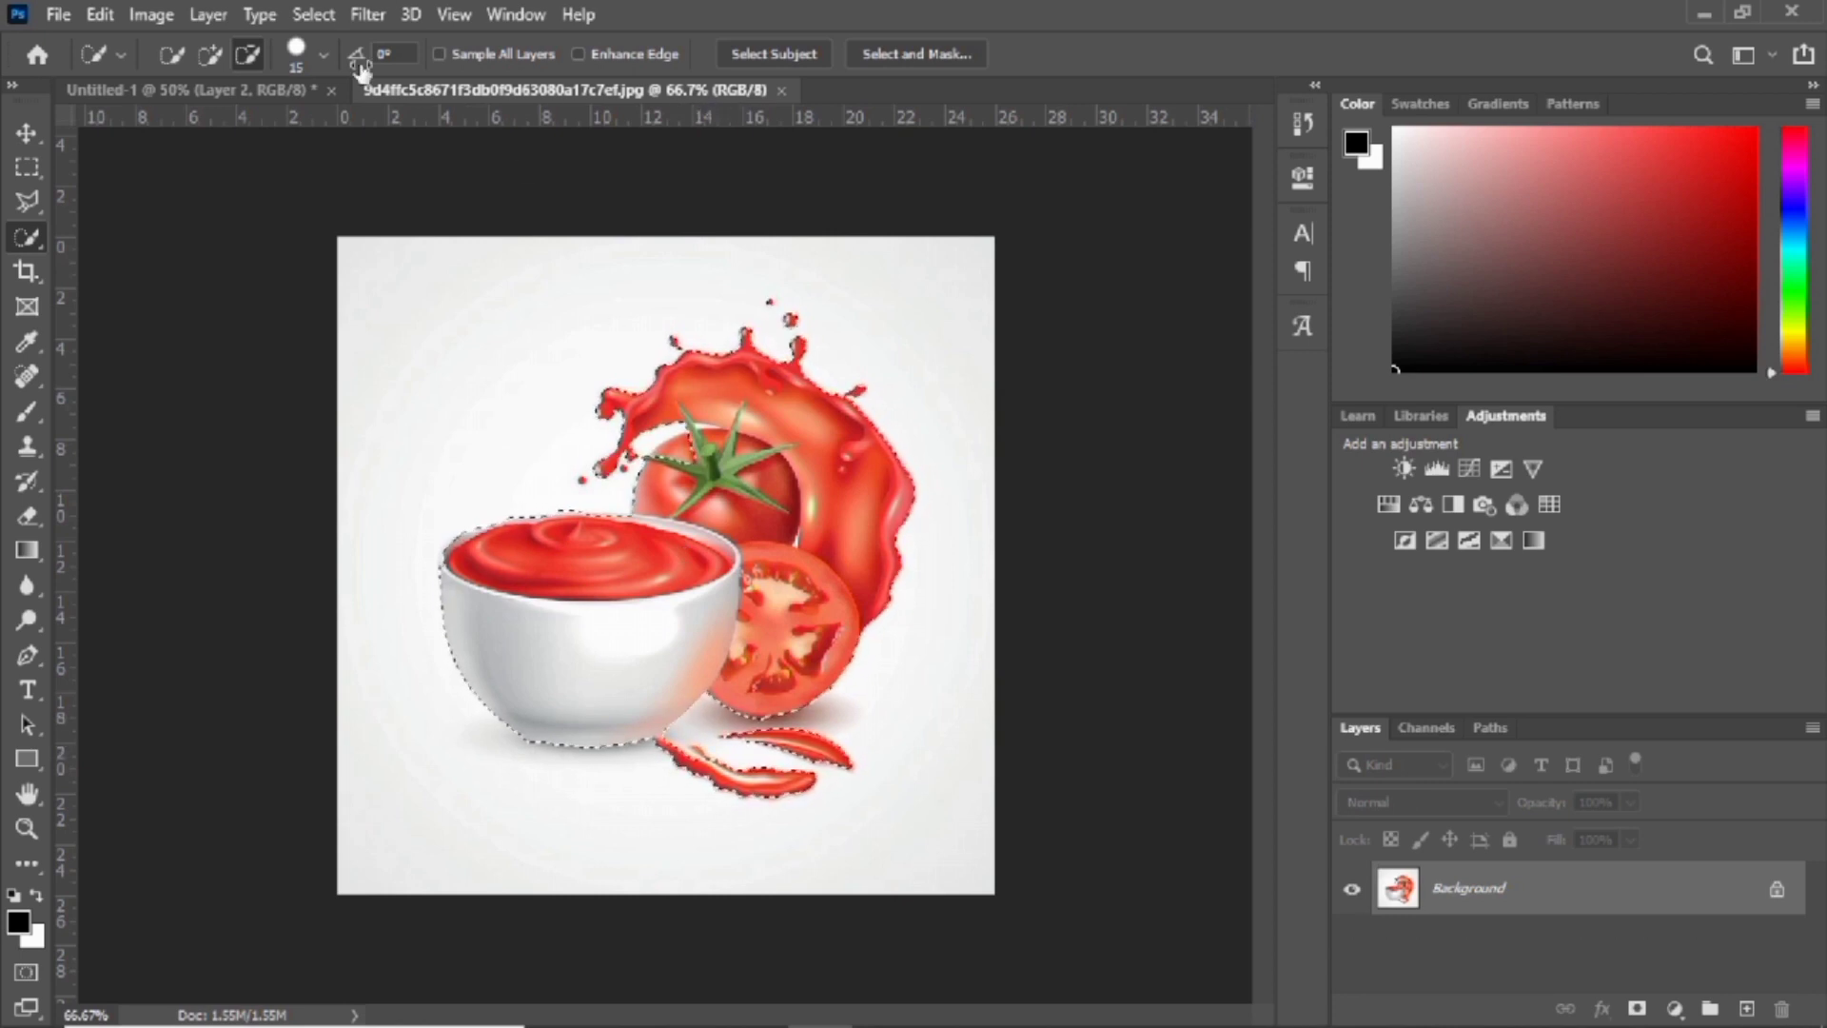
left_click(211, 54)
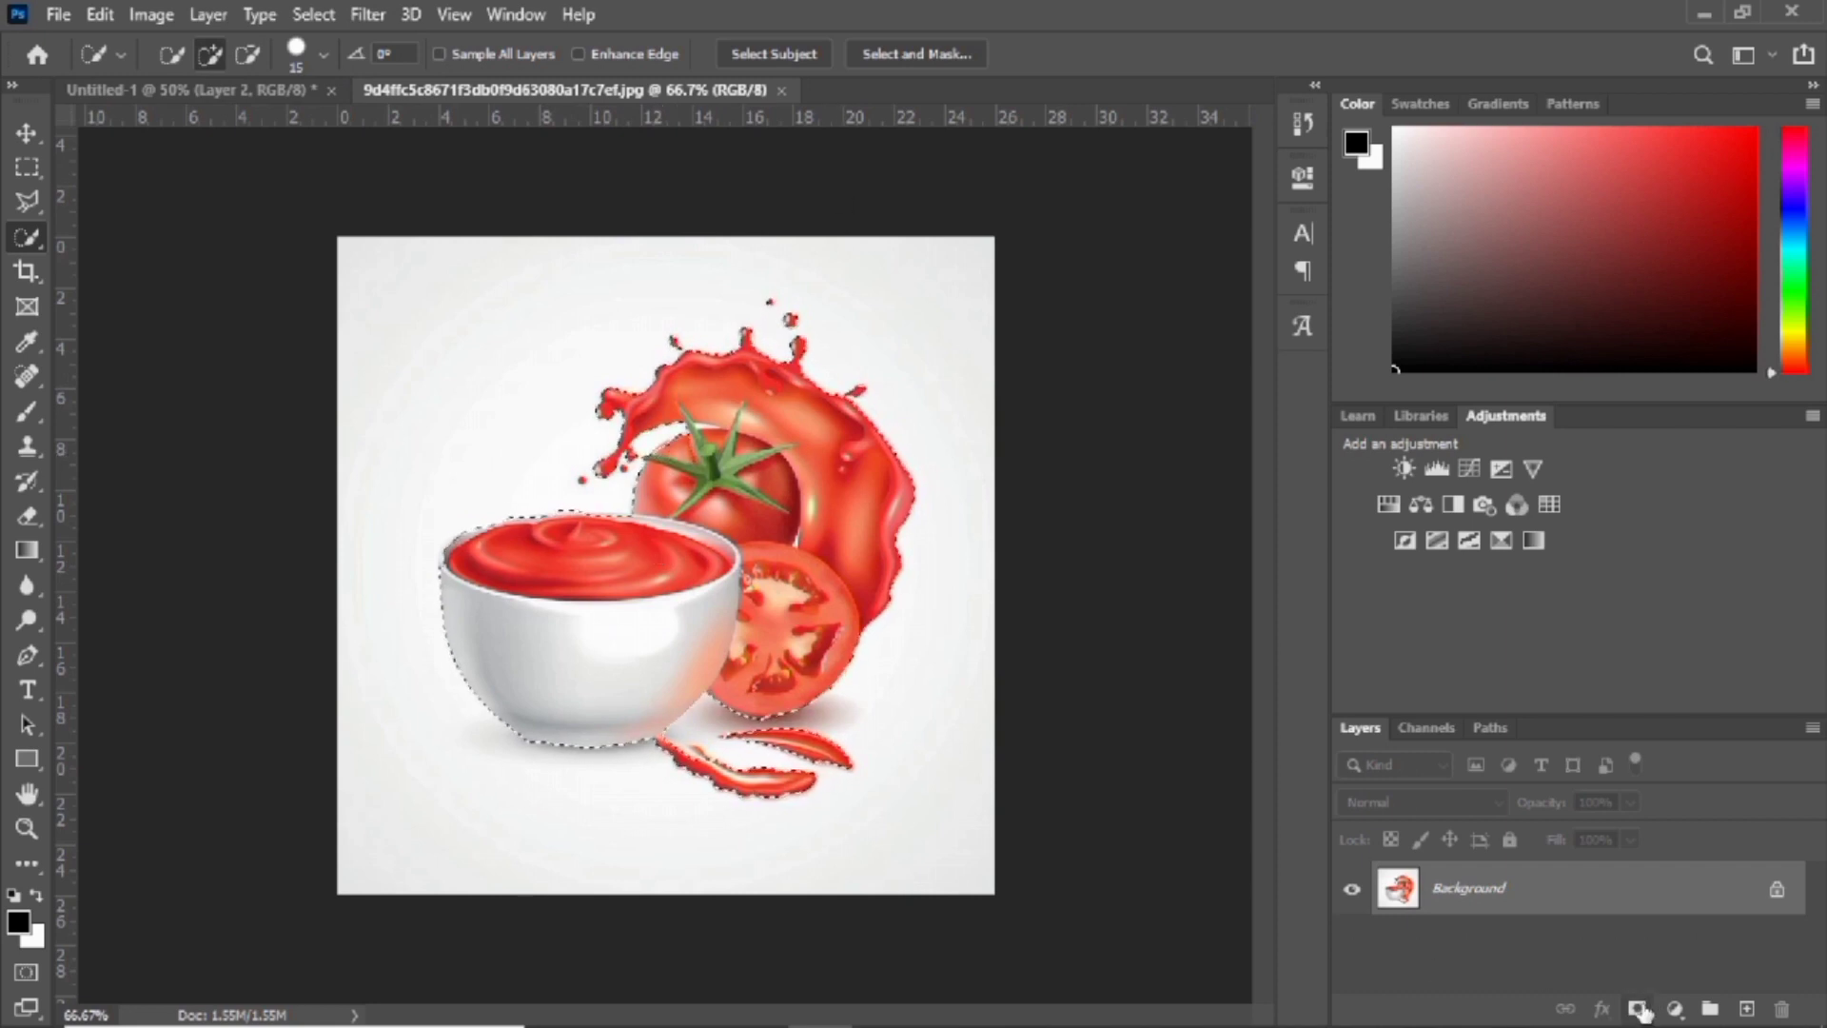
left_click(1636, 1008)
Bring the masked tomato and sauce bowl into the Untitled-1 ad and place its layer above the bottle layer
left_click(29, 134)
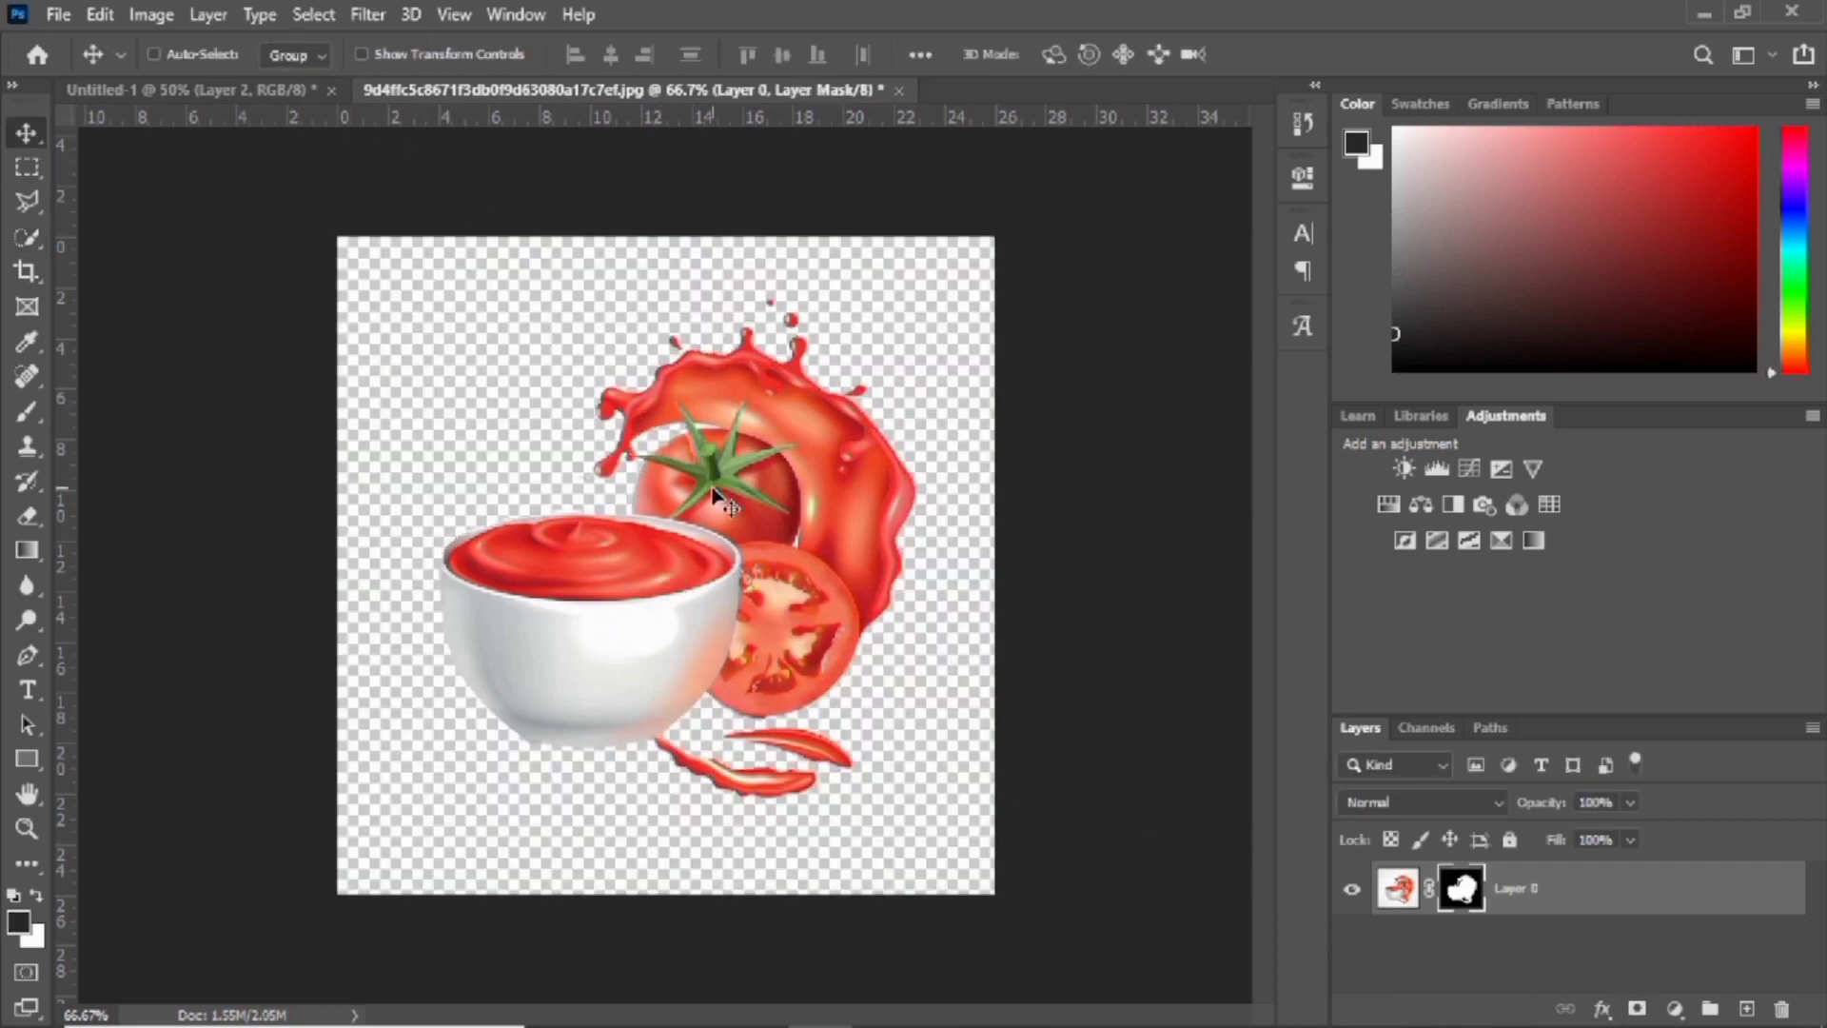
left_click_drag(709, 487, 678, 685)
left_click_drag(1745, 959, 1745, 869)
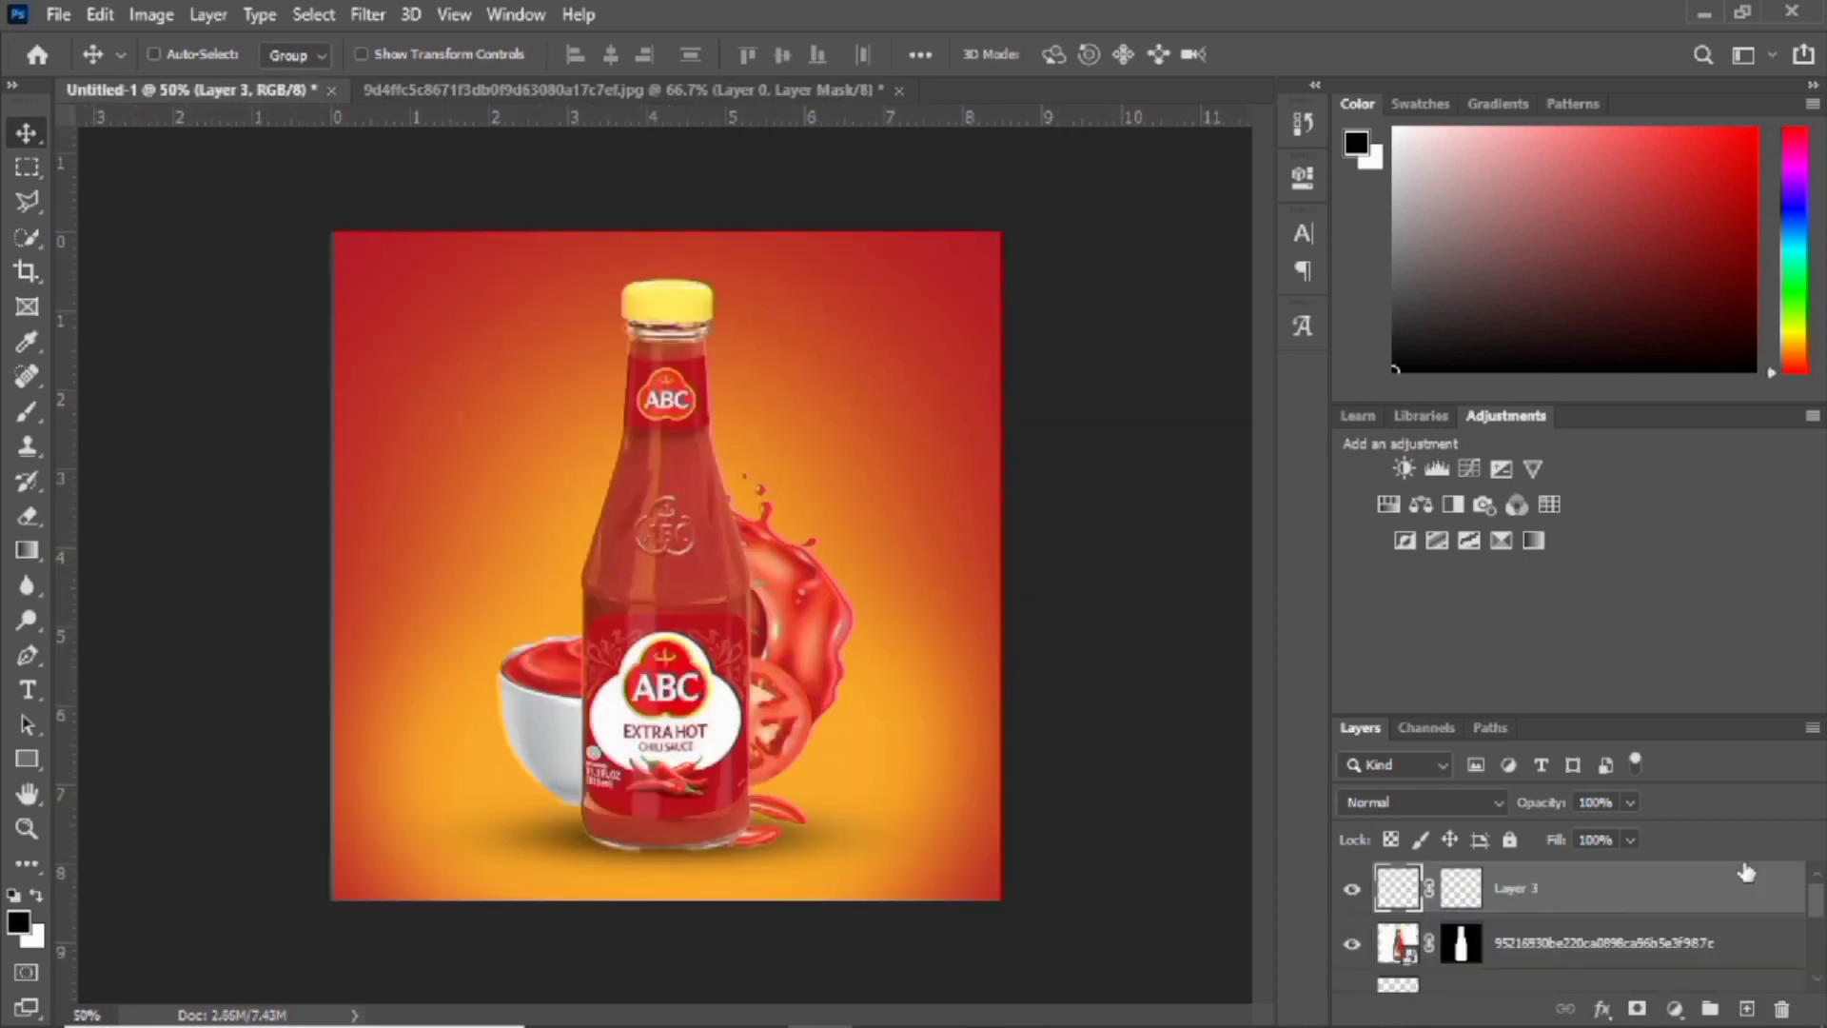
Scale the tomato and sauce bowl to about 64.4% and position it at the bottle's lower right
key("ctrl+t")
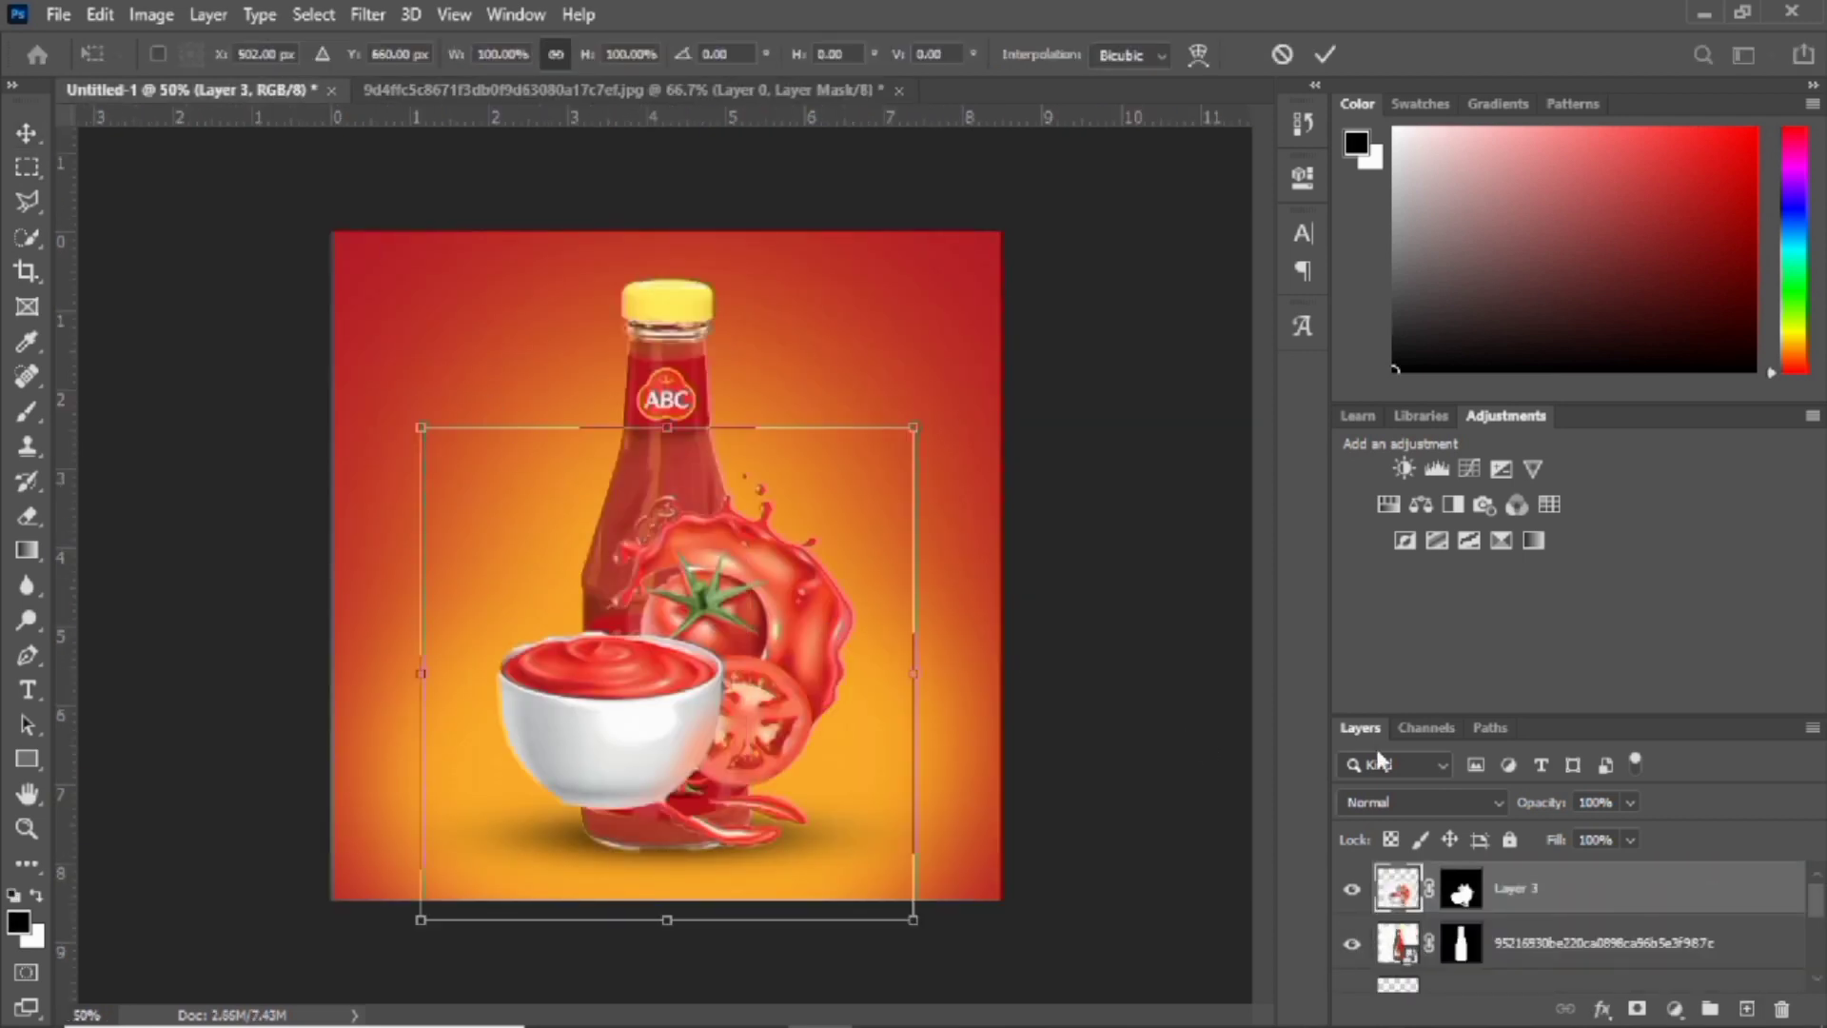
left_click_drag(424, 436, 595, 609)
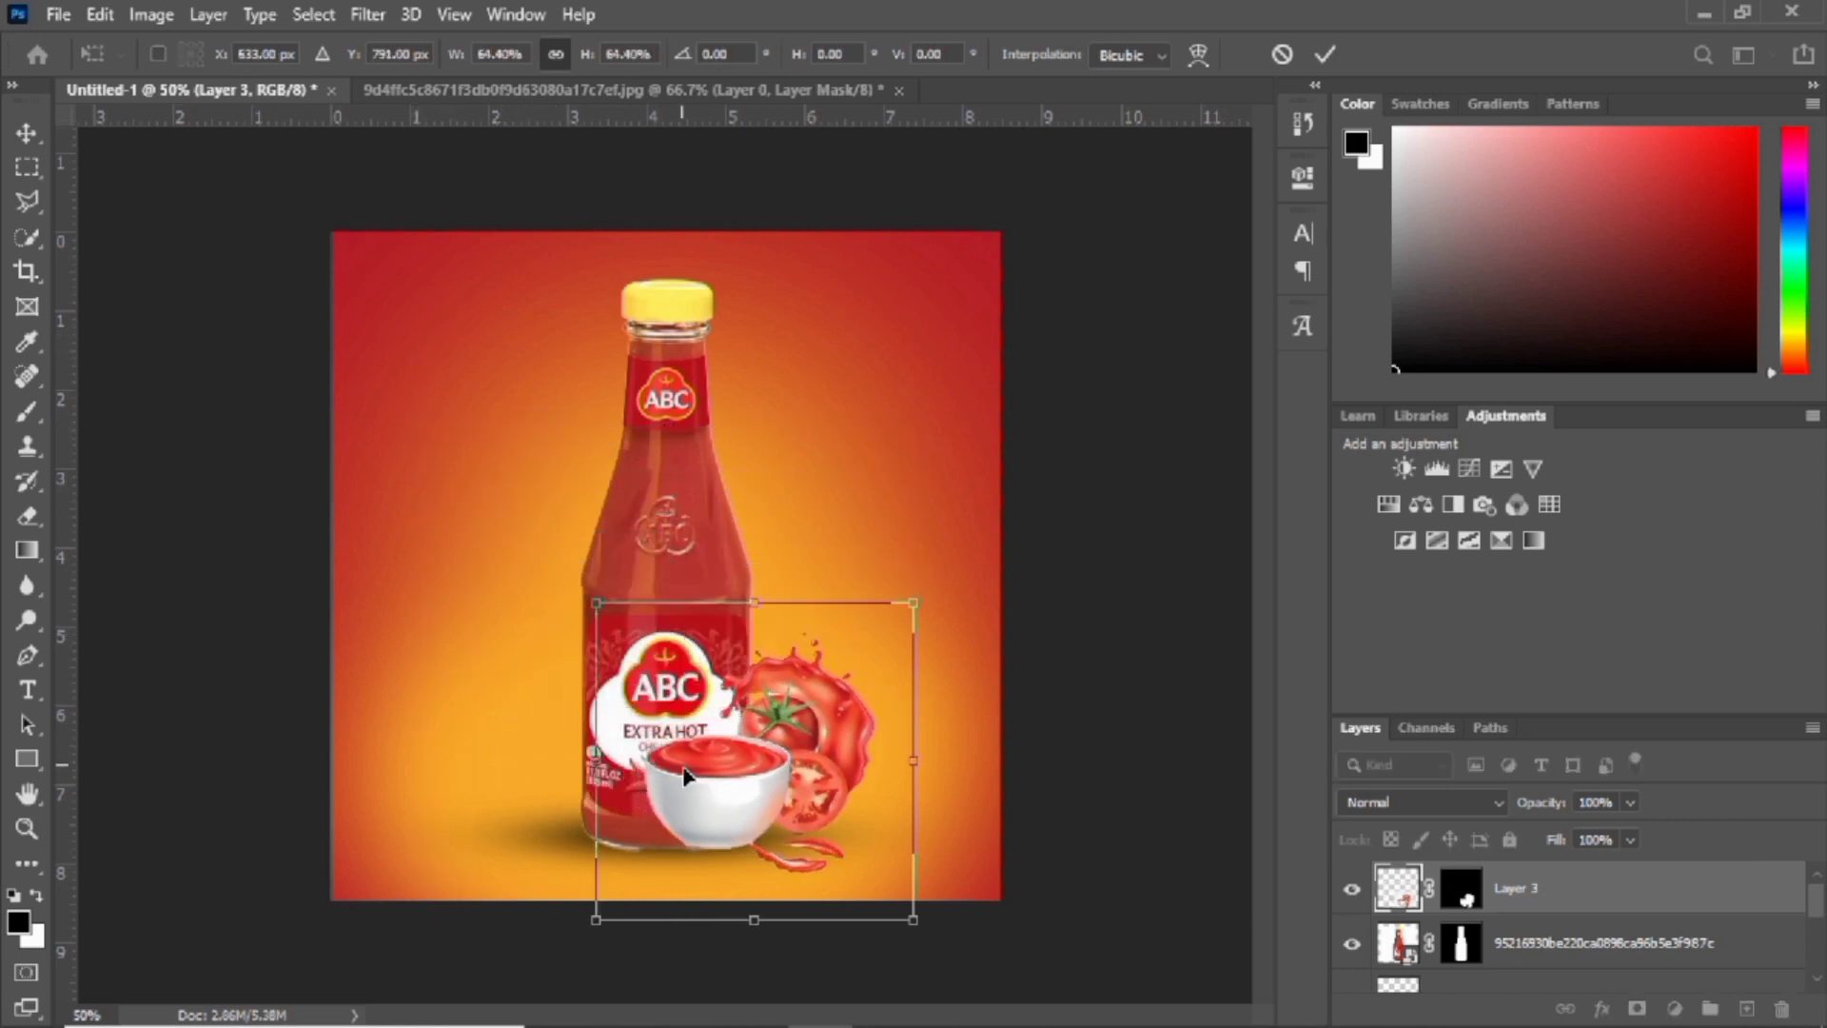
left_click_drag(671, 768, 714, 786)
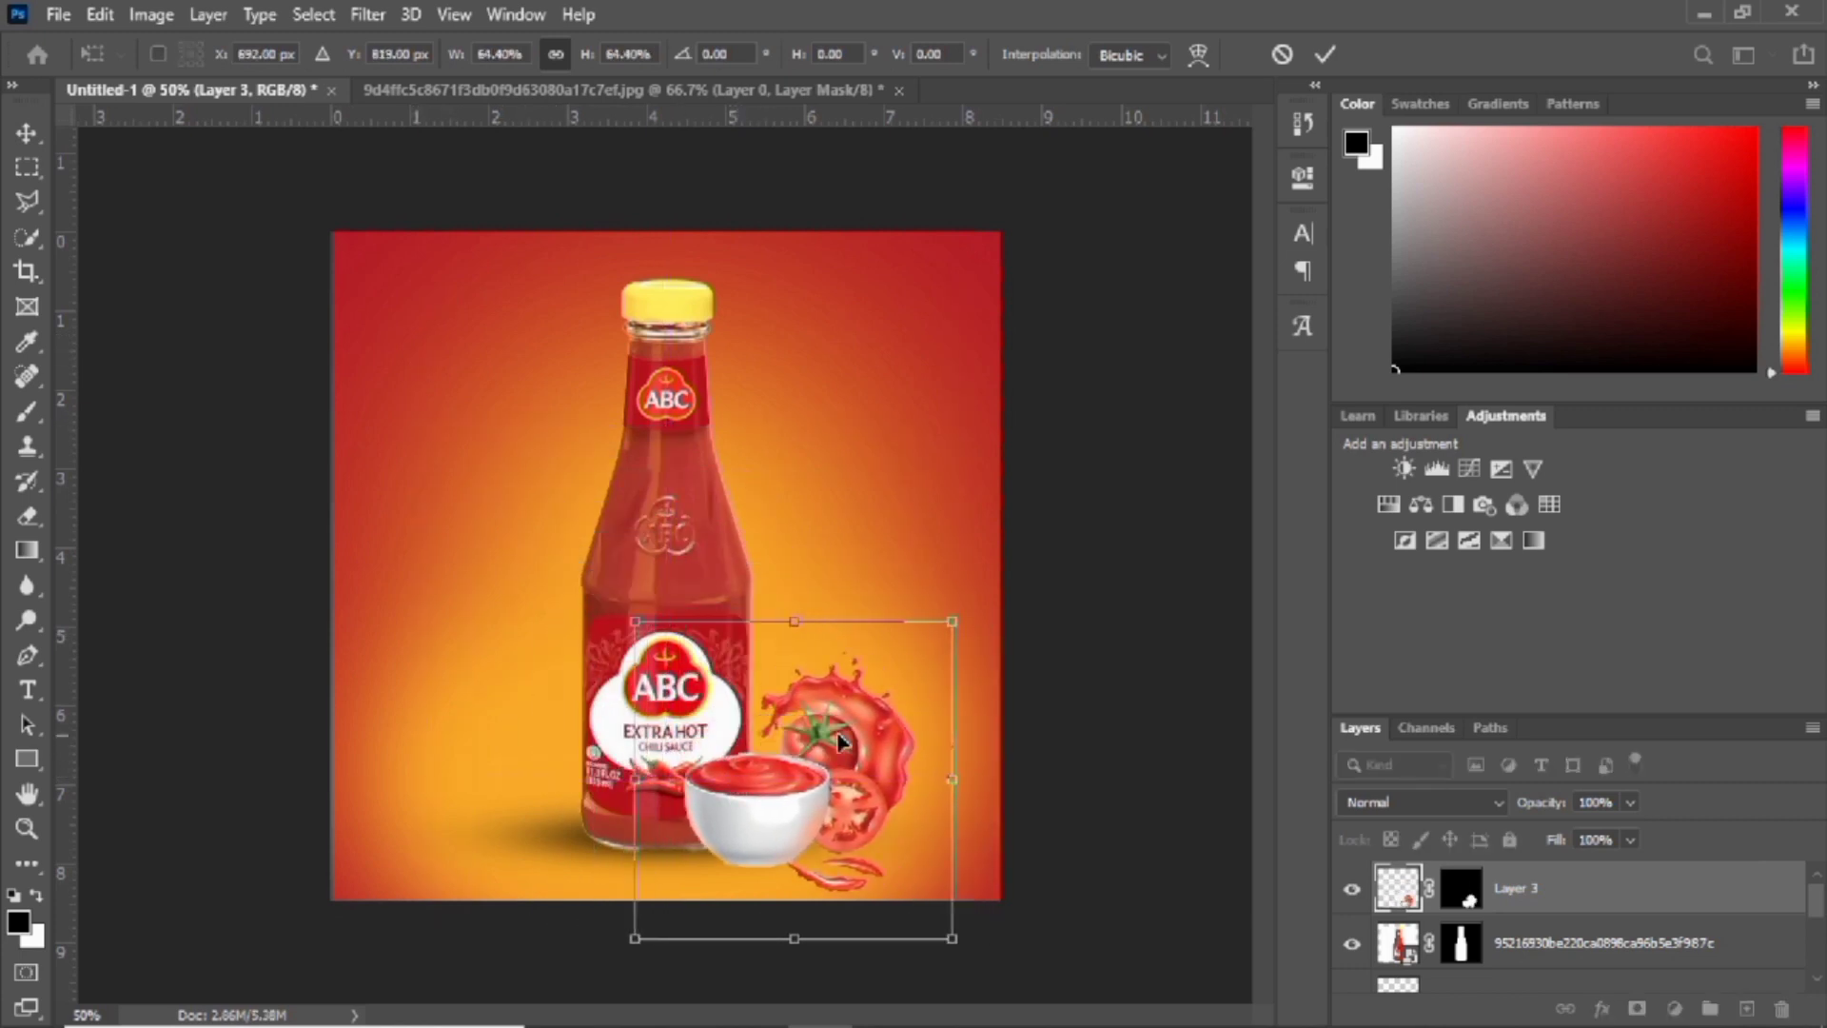
key("Return")
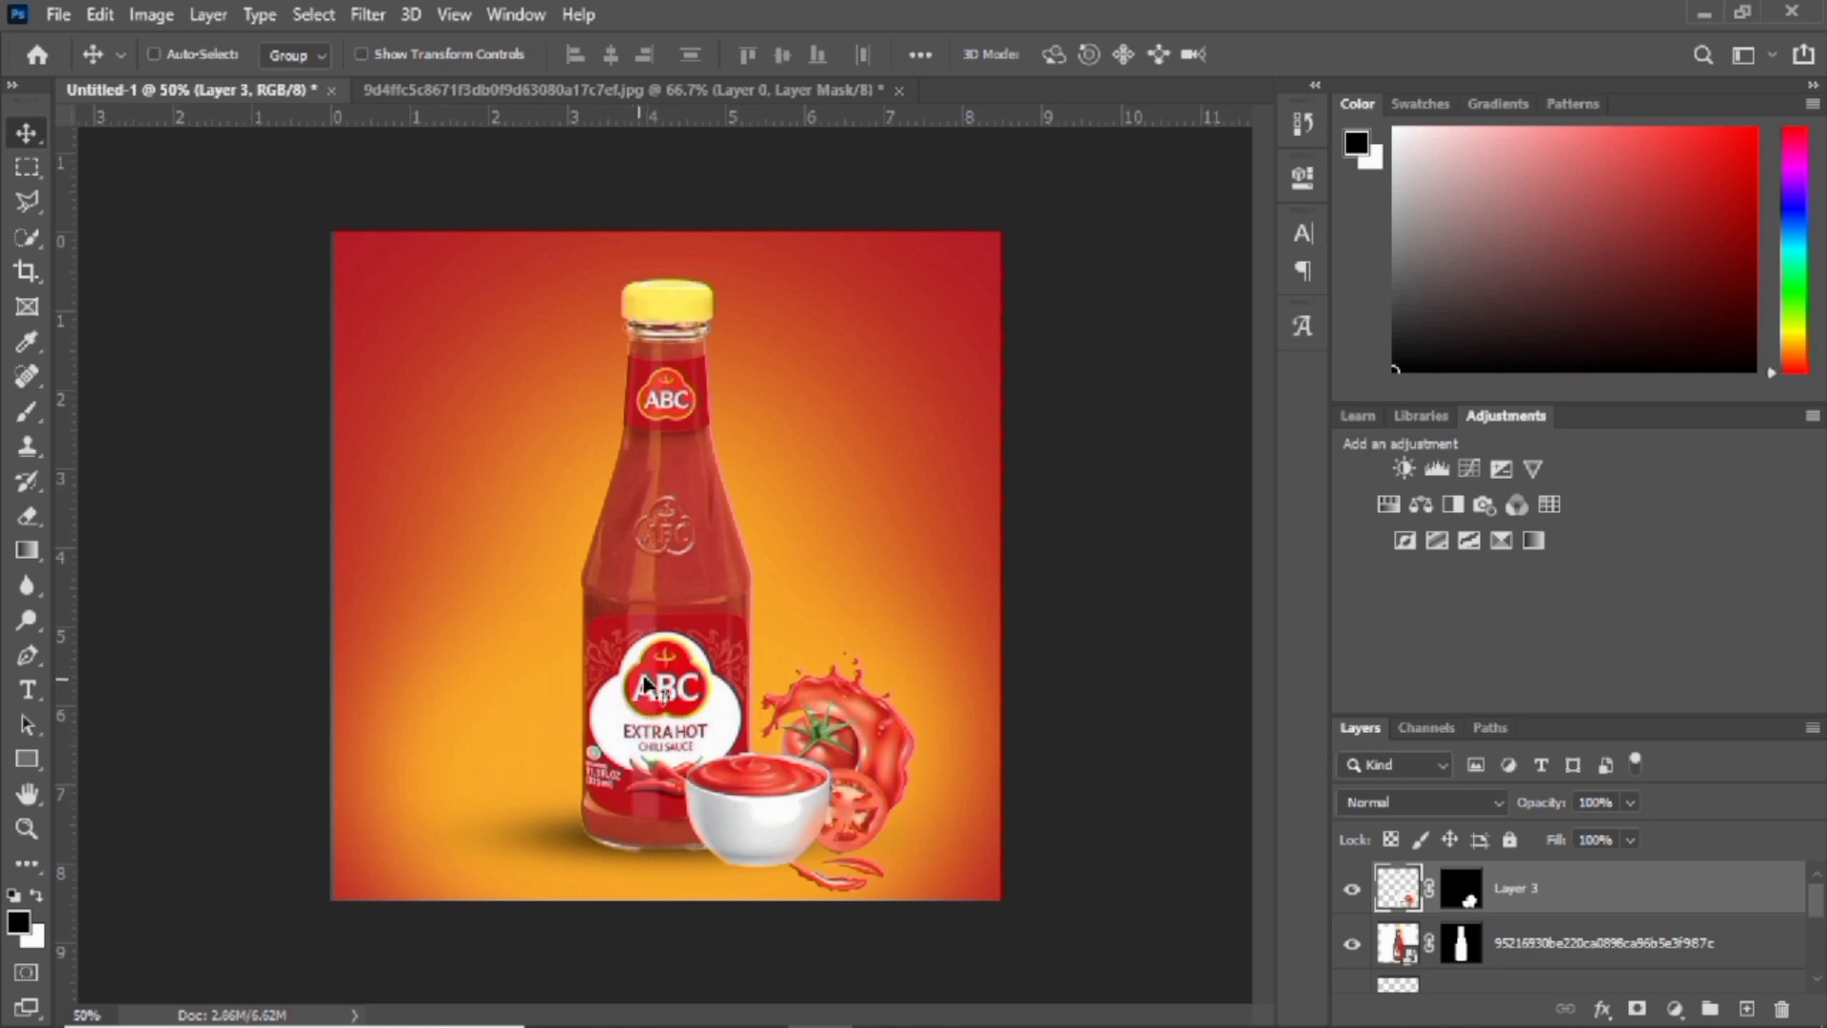
Add an empty layer beneath the bowl layer and paint a soft black shadow under the bowl with the flattened brush at 400 px
left_click(27, 411)
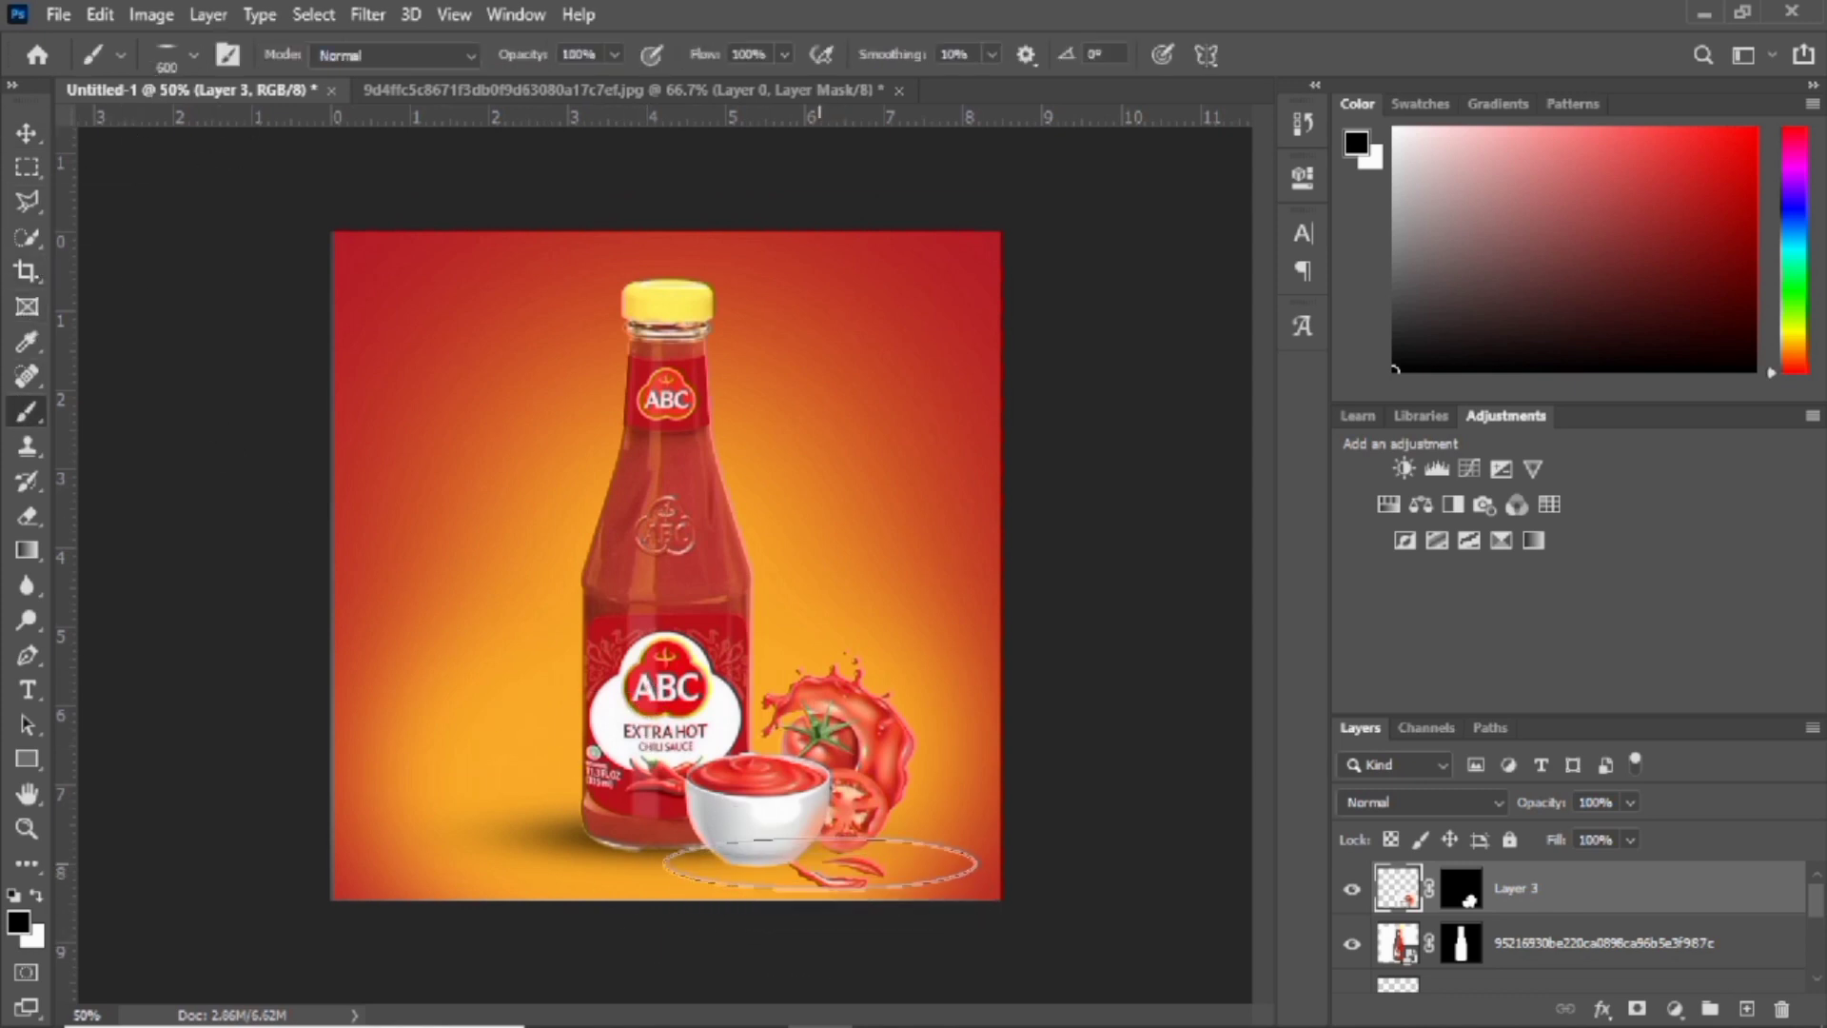
key("bracketleft")
key("bracketleft")
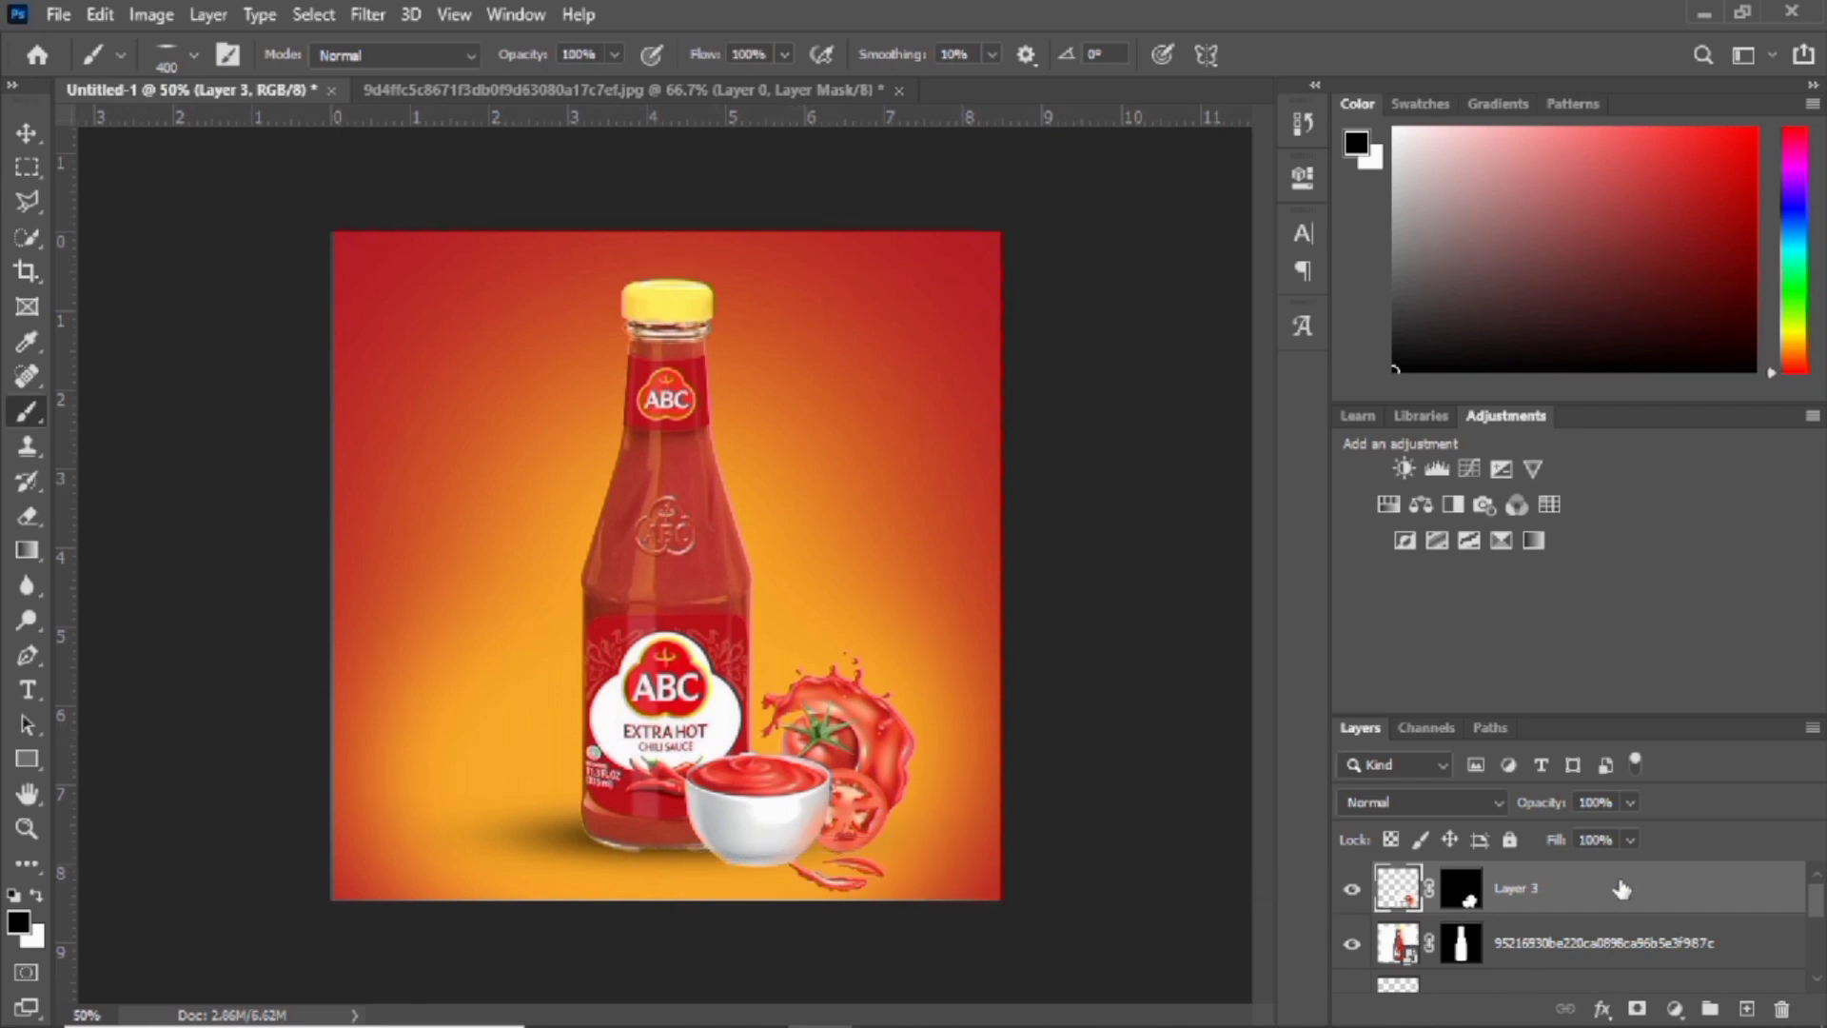
left_click(1746, 1009, "ctrl")
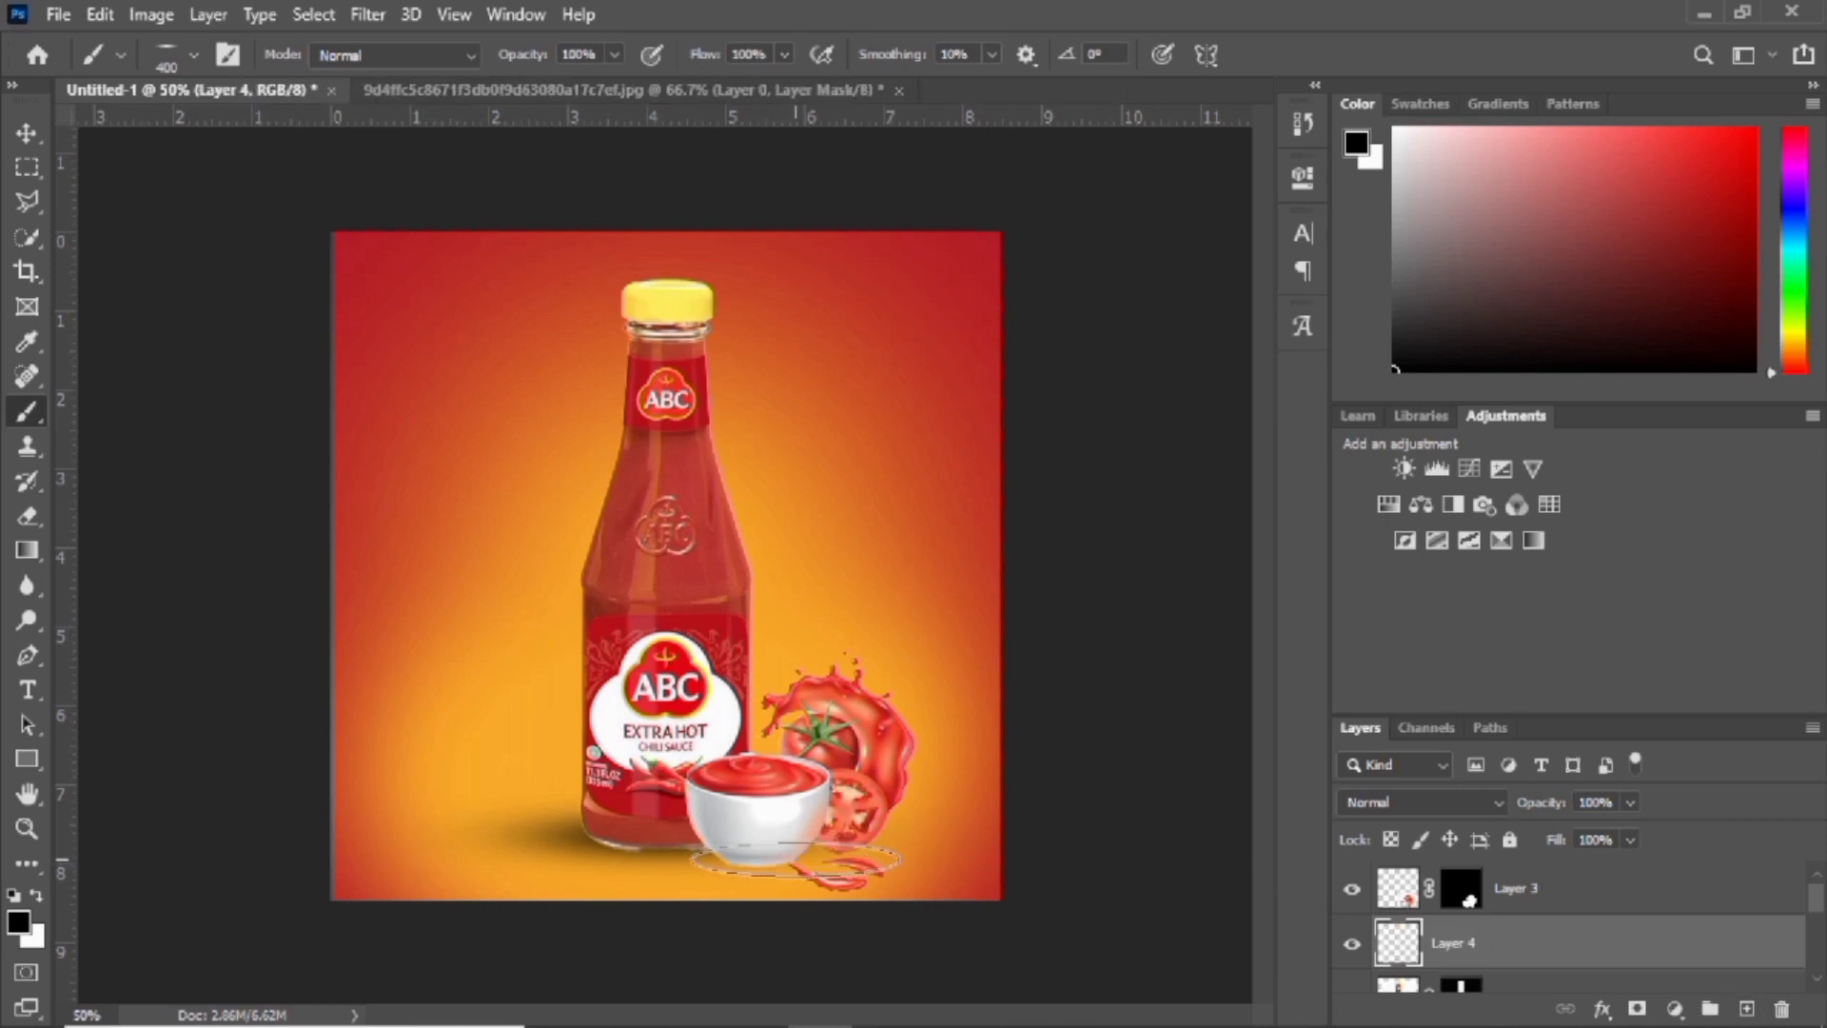
left_click(791, 863)
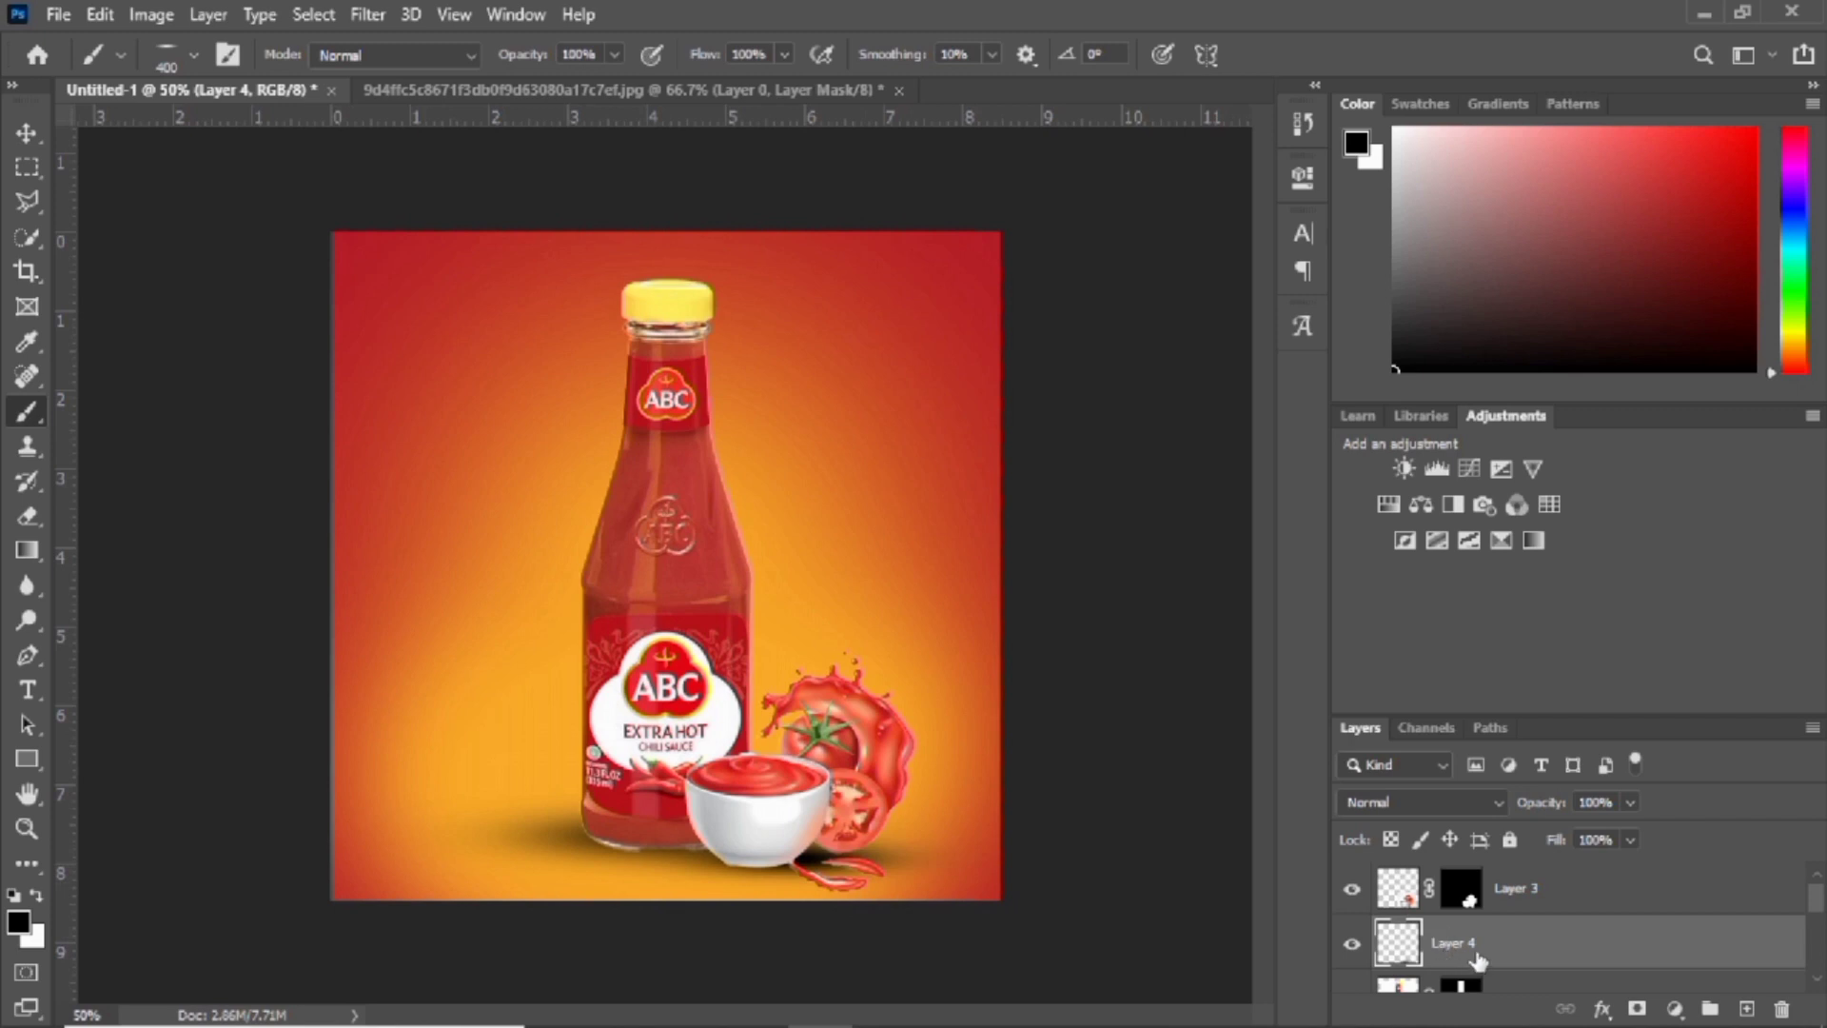
Nudge the bowl's shadow slightly to the left and lower its layer opacity to 73%
key("v")
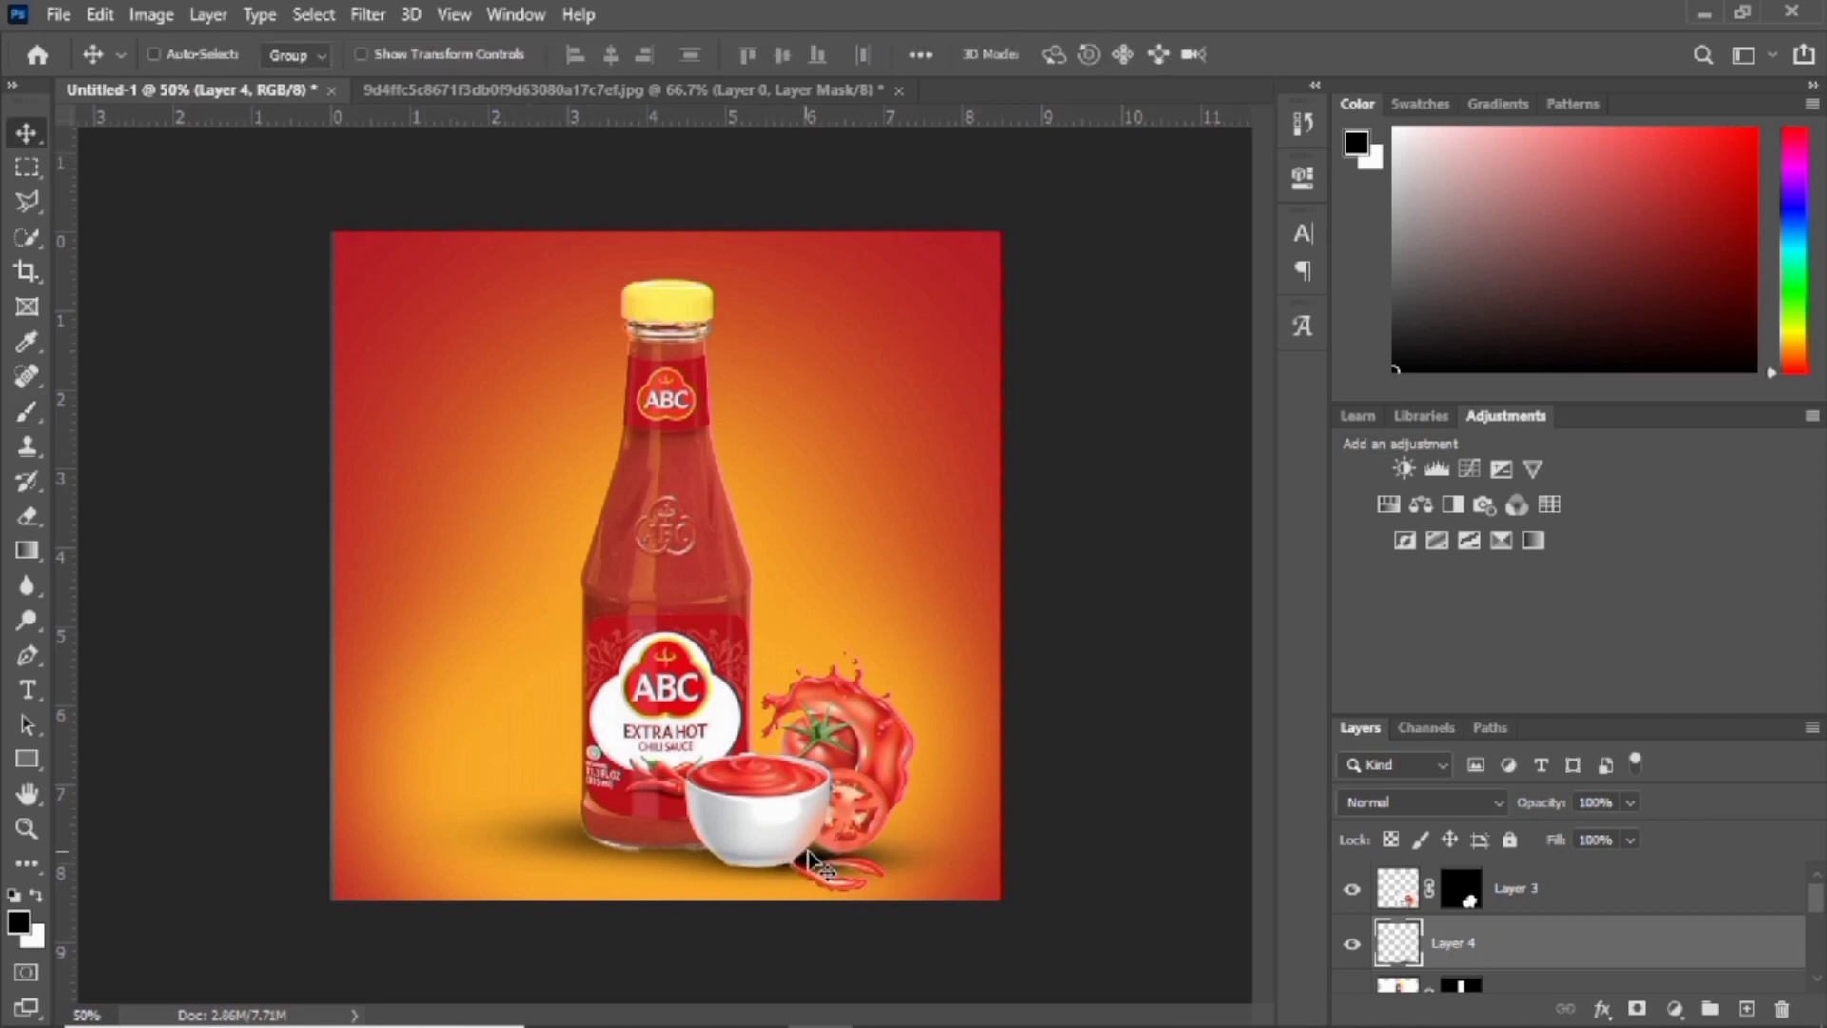
left_click_drag(810, 861, 798, 864)
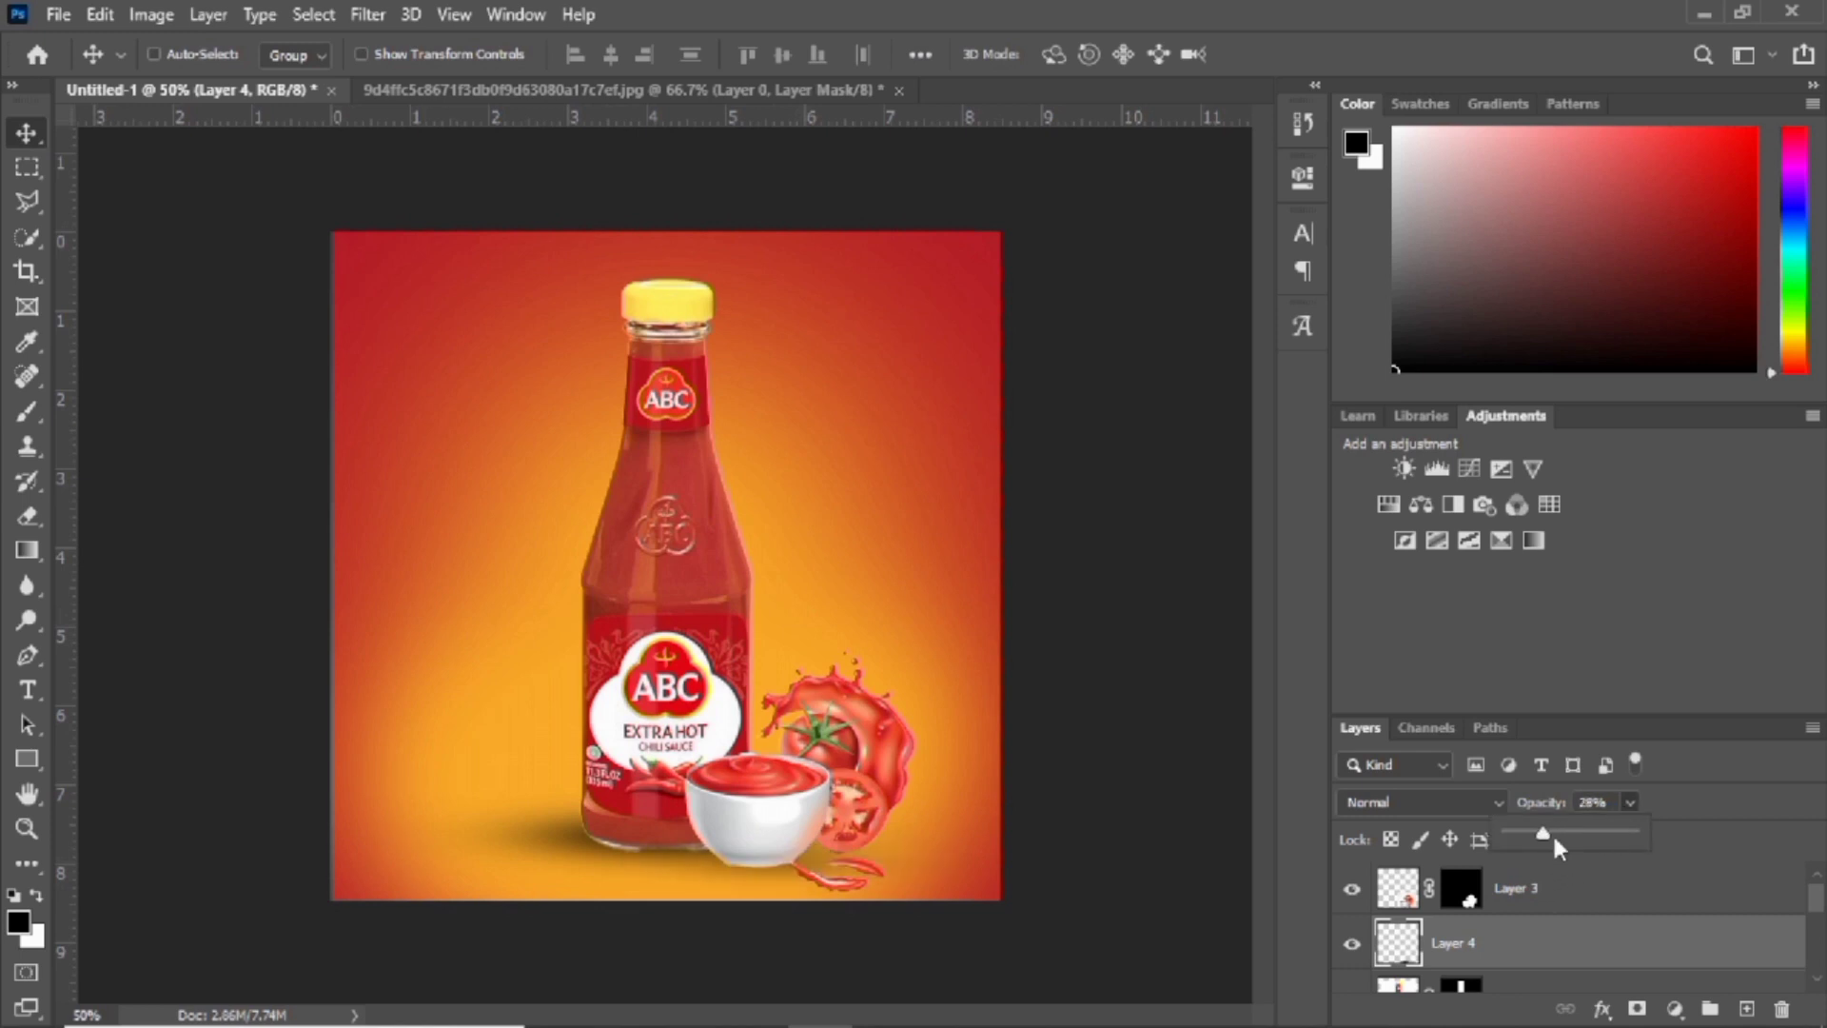
left_click_drag(1575, 838, 1599, 838)
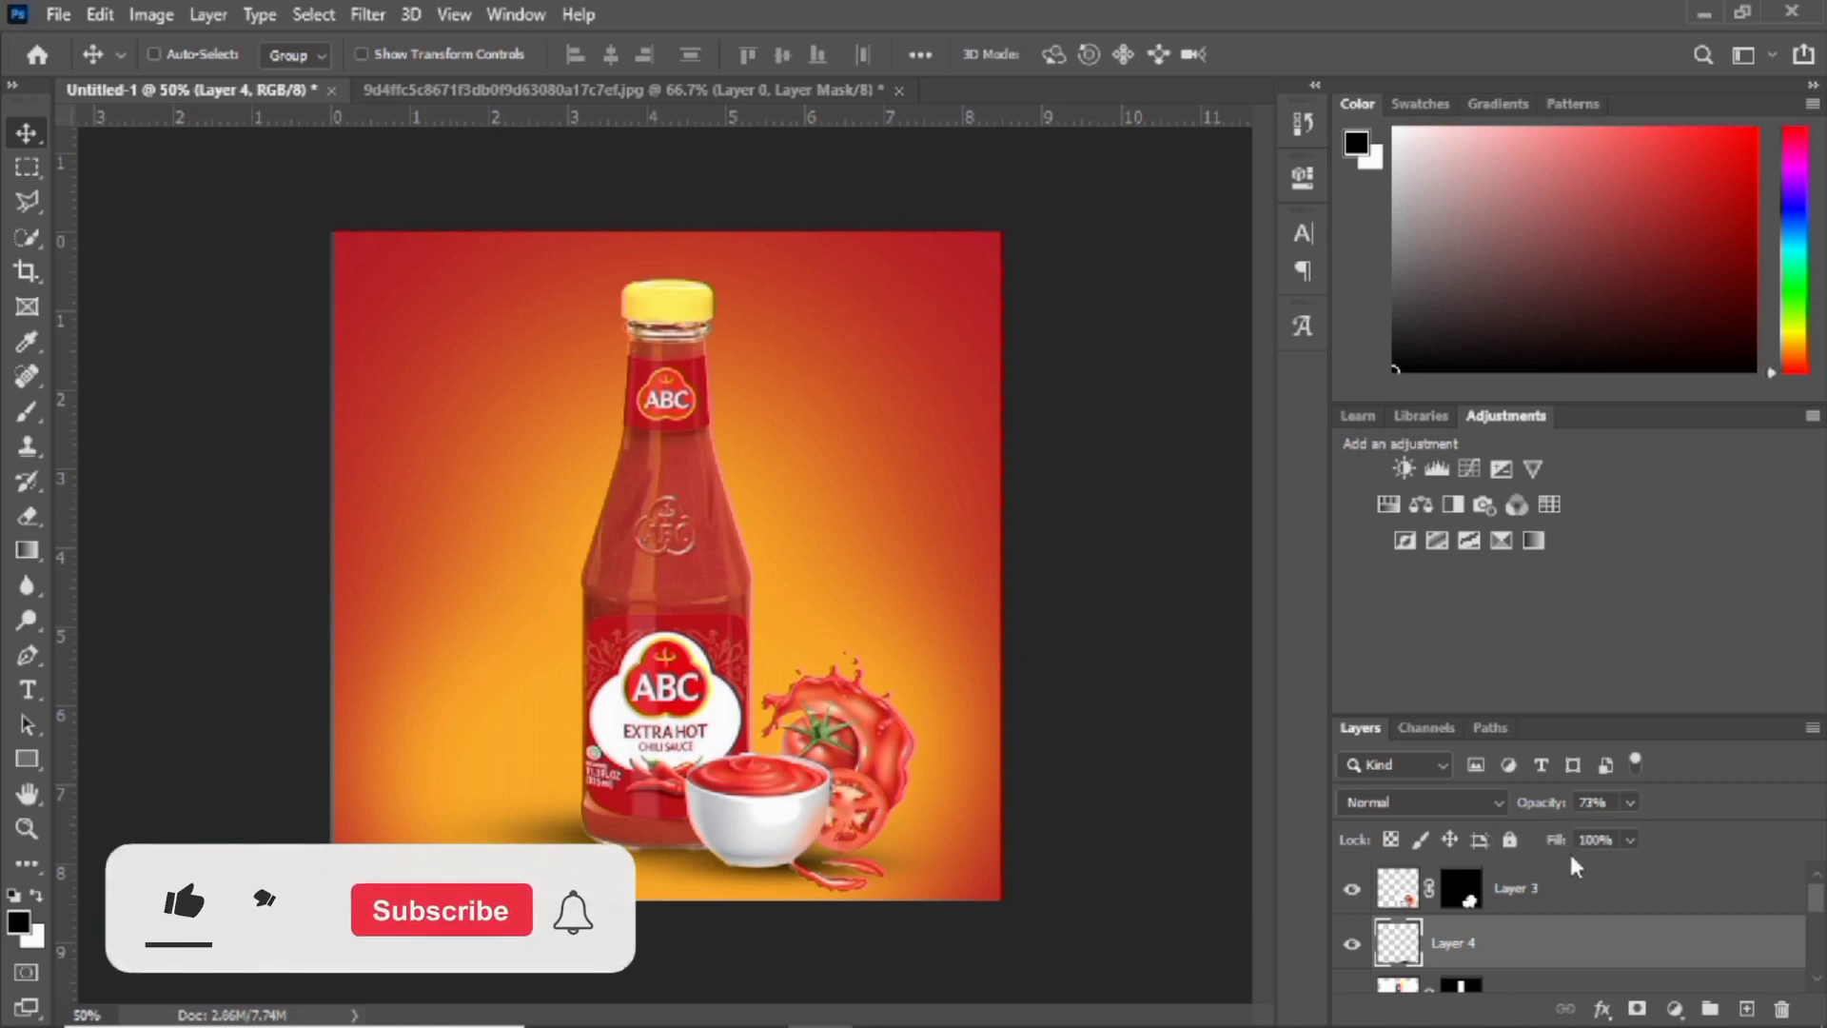
Open the broken chili peppers image from New folder (3) as a separate document and close the tomato bowl source document
left_click(1703, 14)
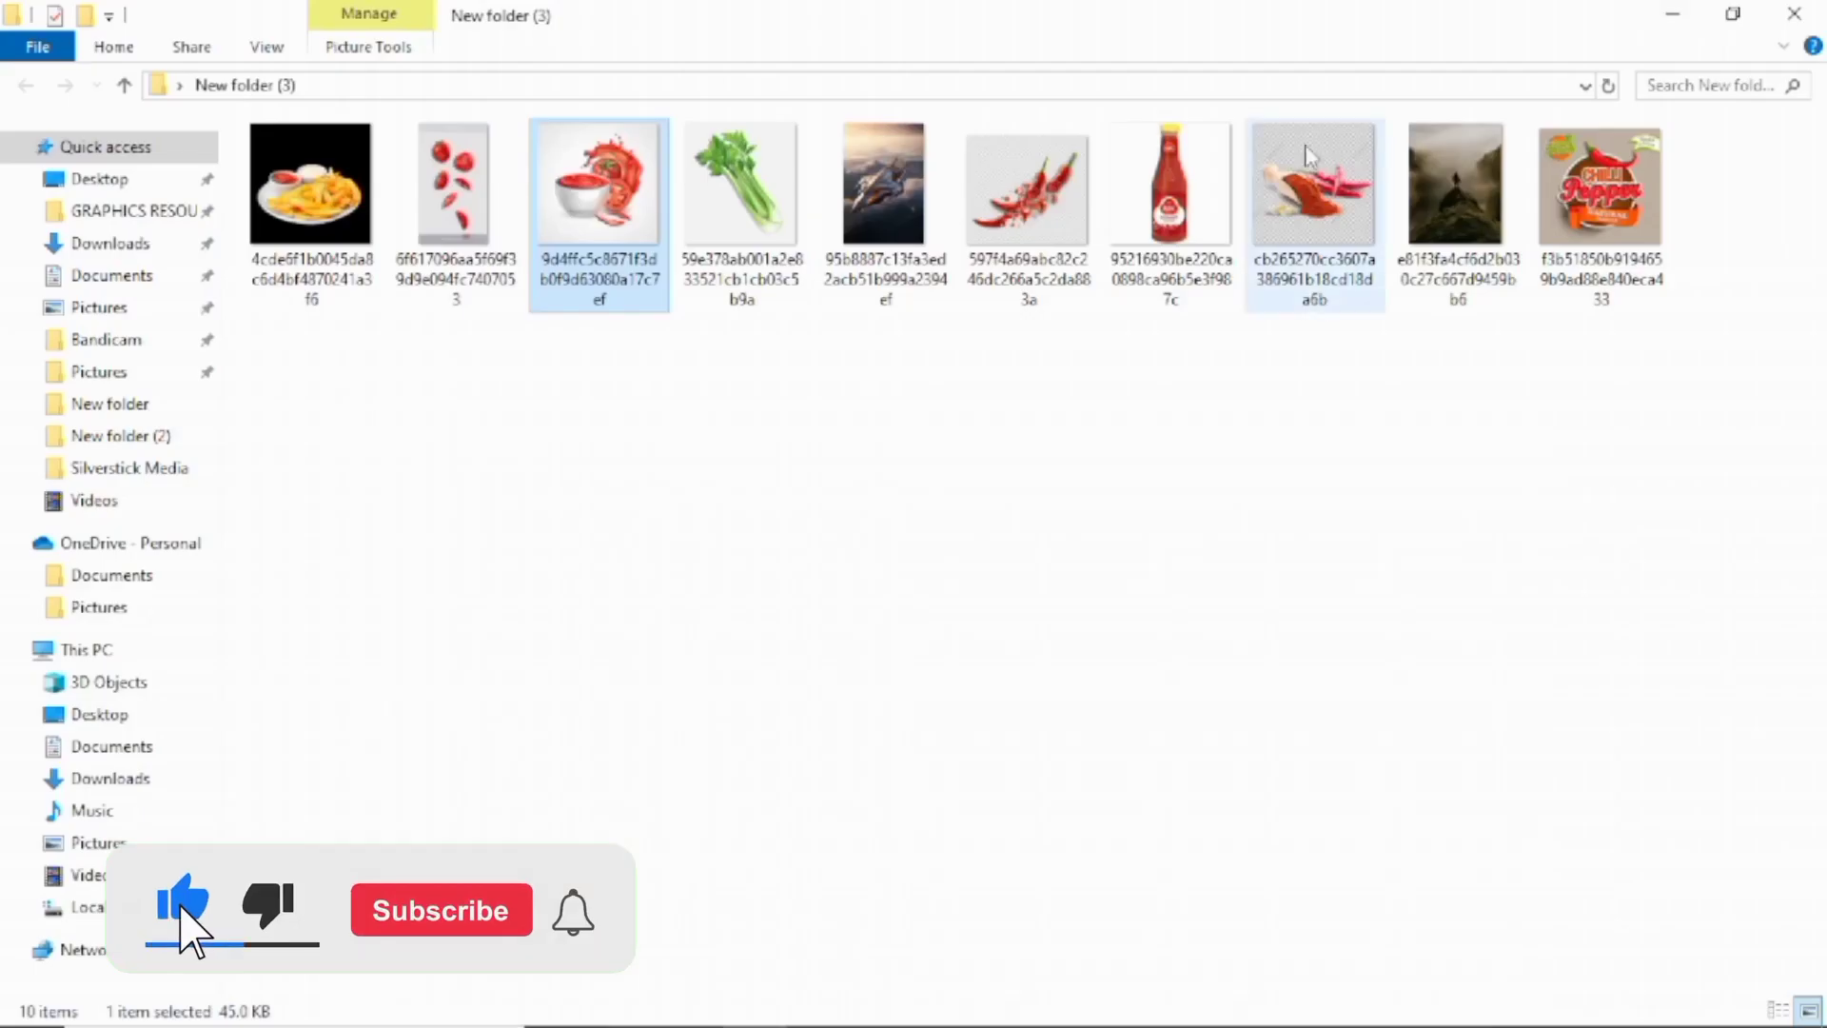
left_click_drag(1038, 186, 980, 85)
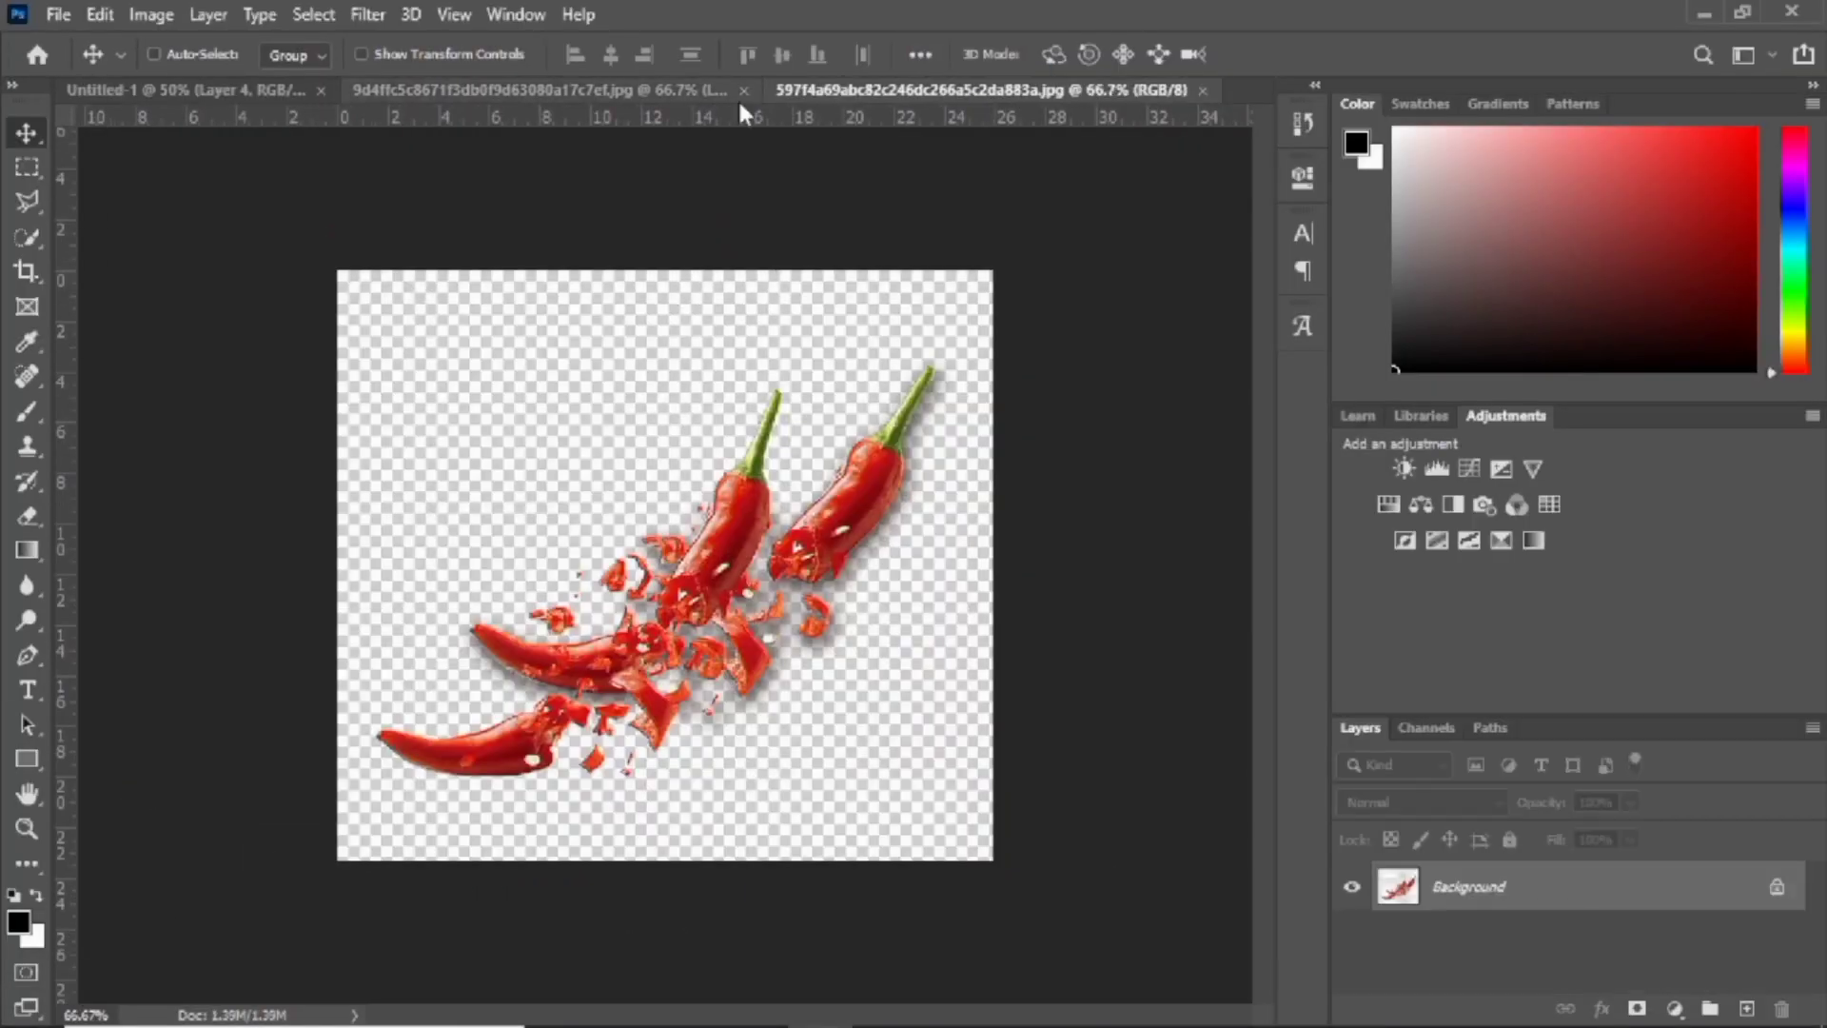
left_click(744, 90)
left_click(909, 407)
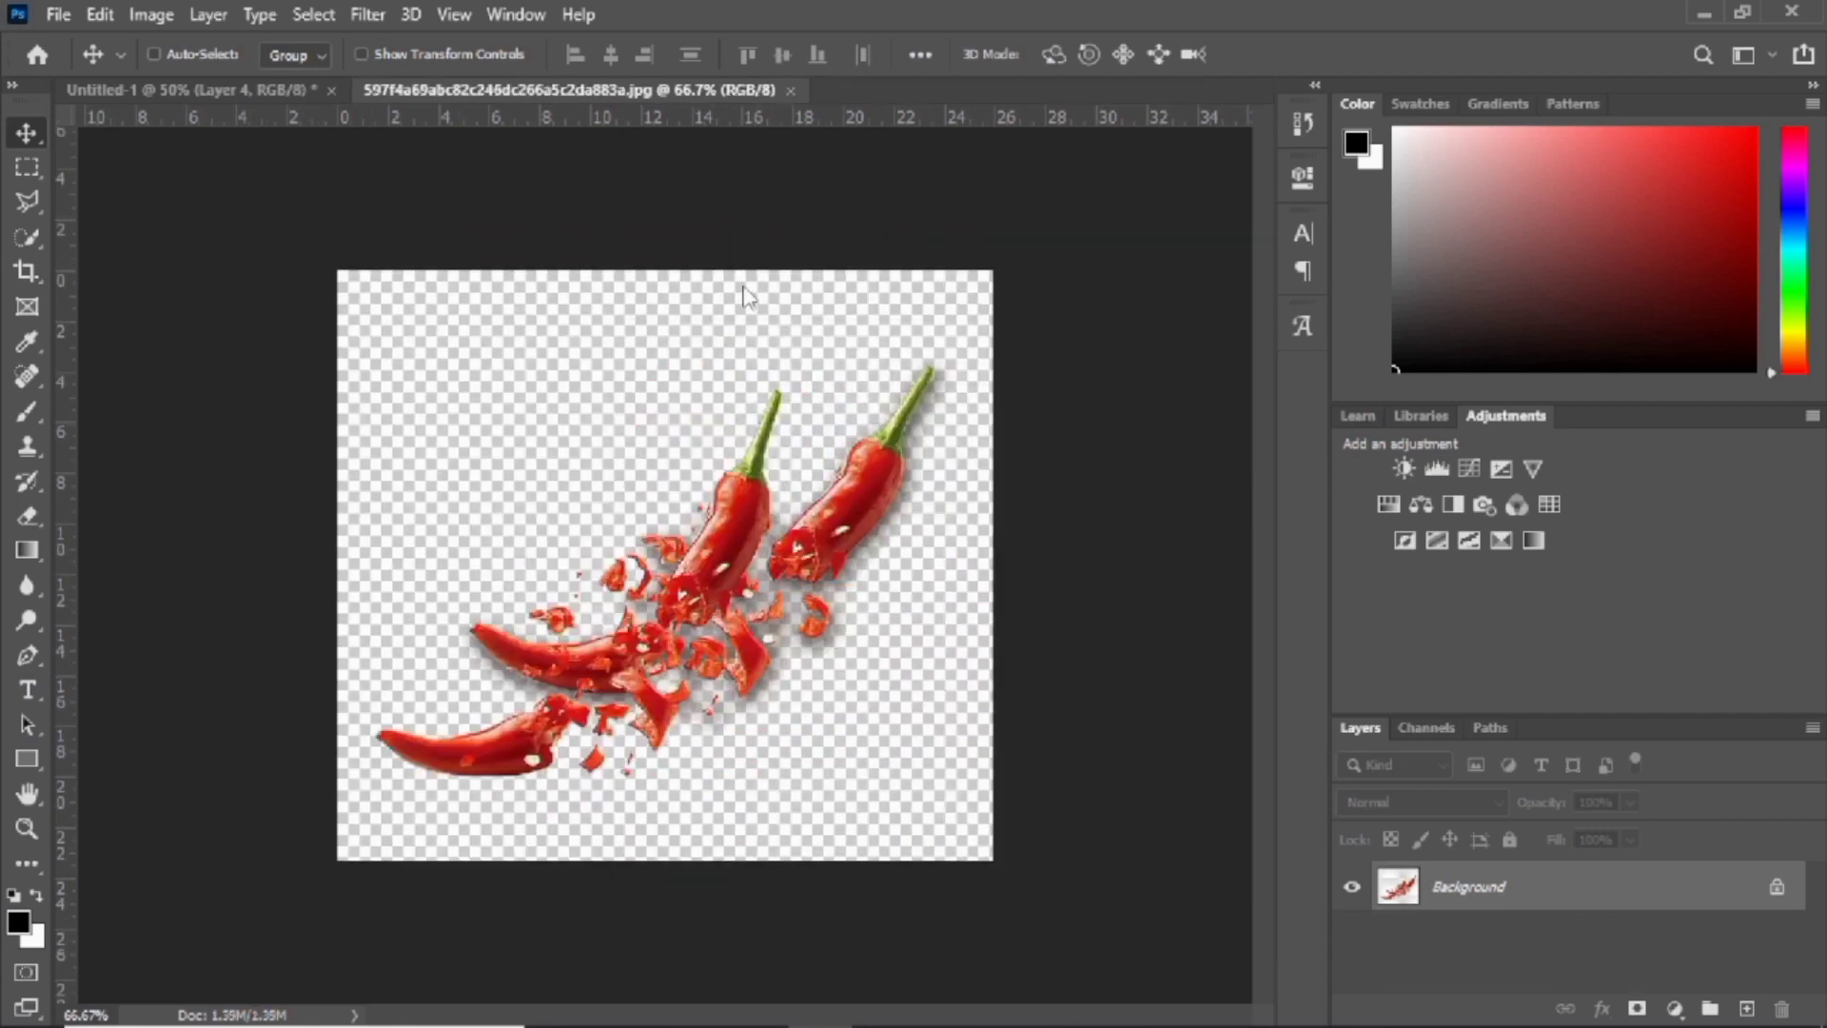
Select the chili peppers automatically, refine the selection with the Quick Selection tool and mask out the background
left_click(314, 14)
left_click(359, 325)
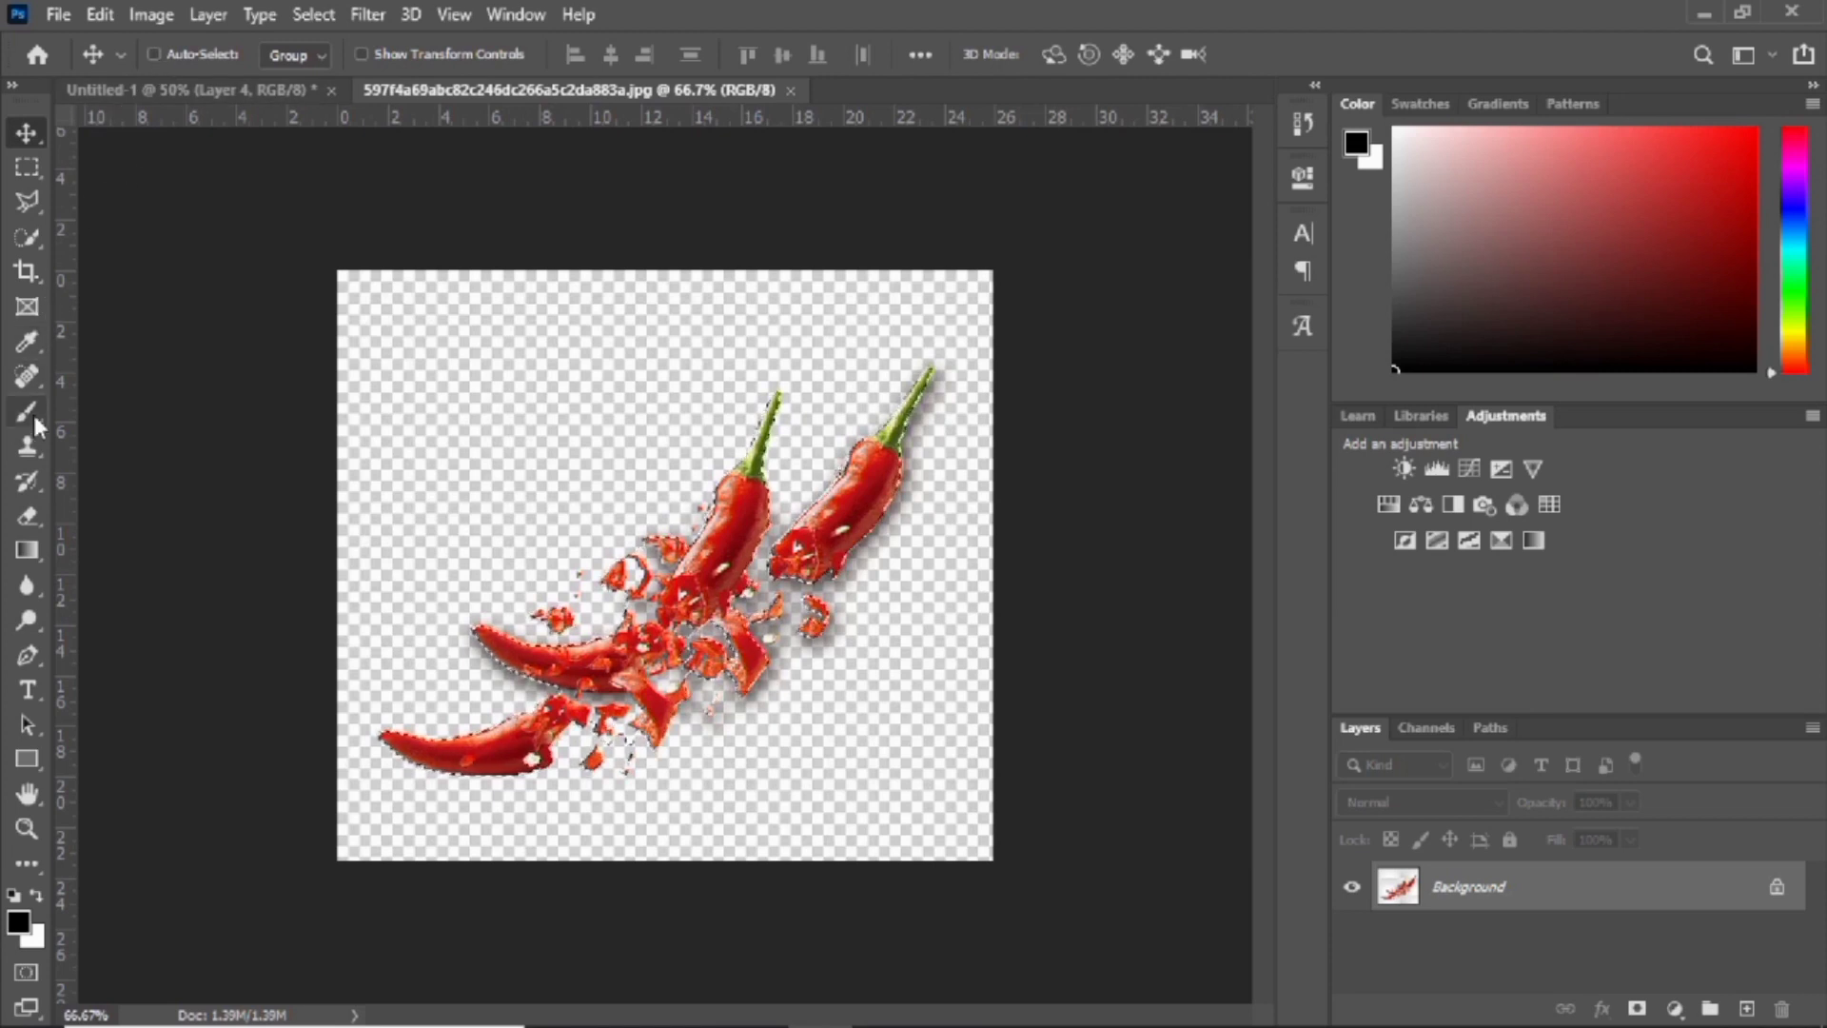
left_click(34, 240)
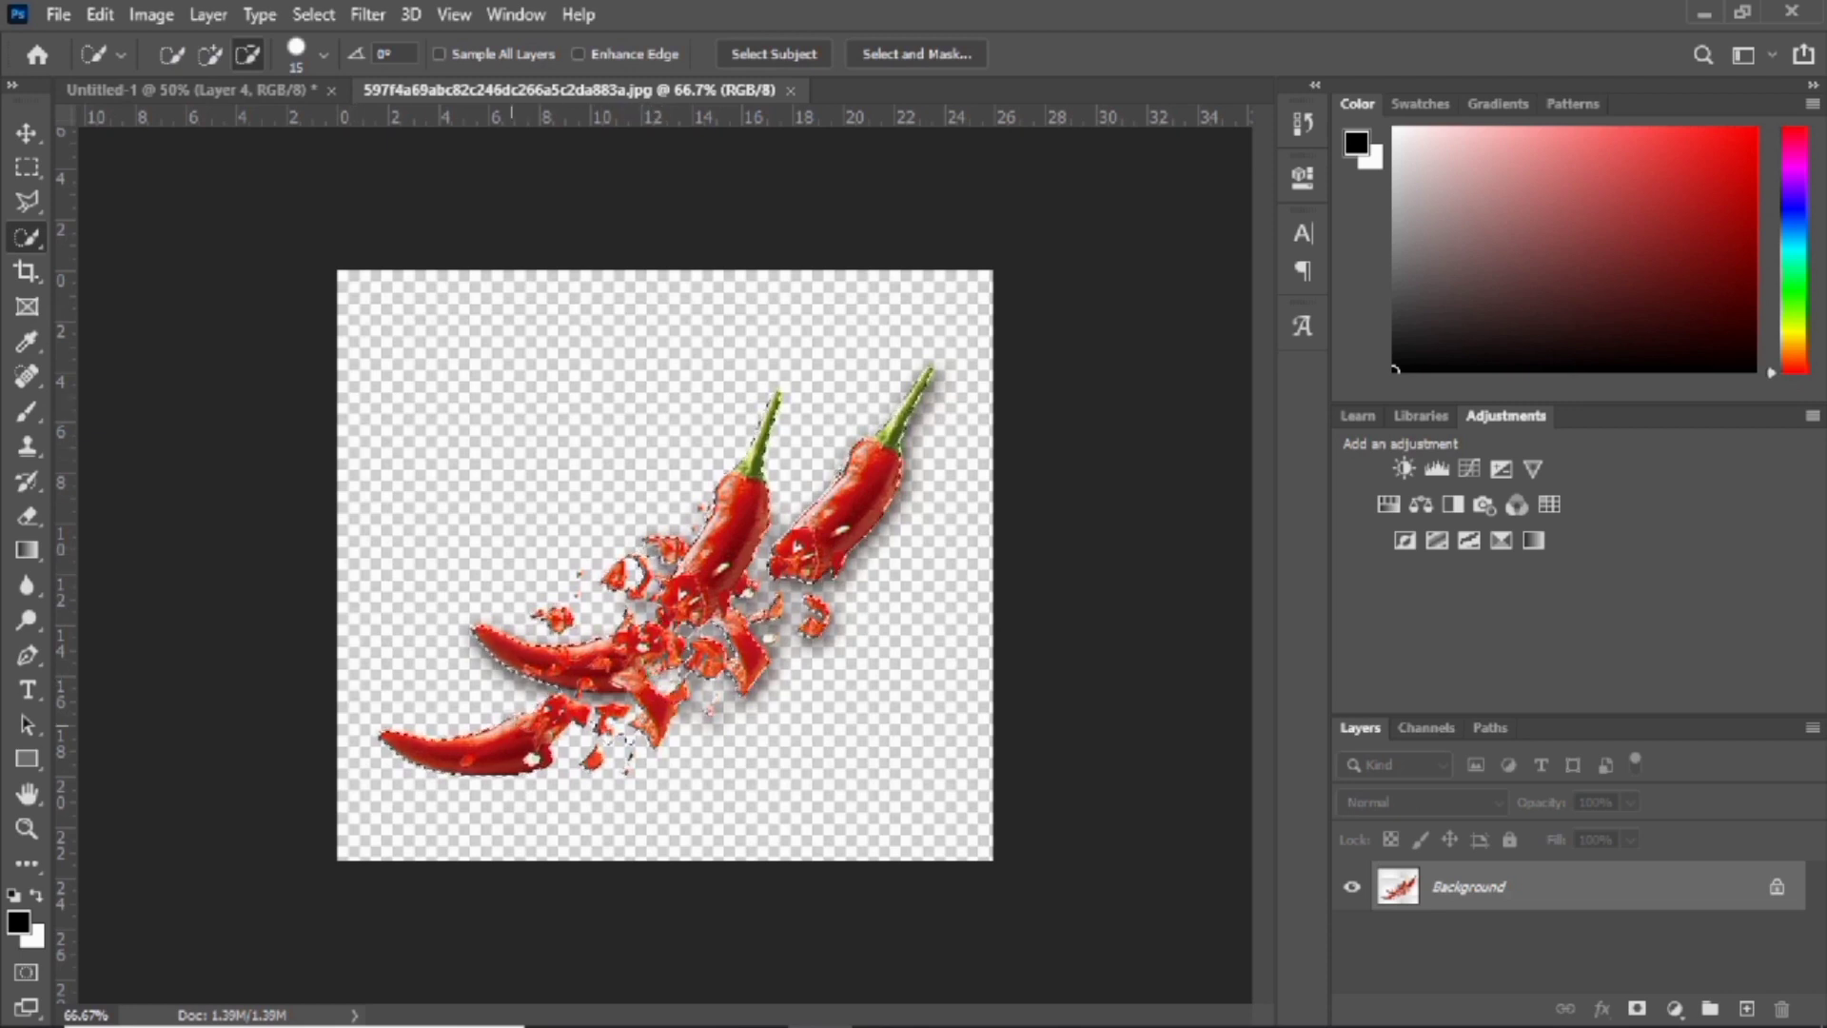
left_click(1637, 1008)
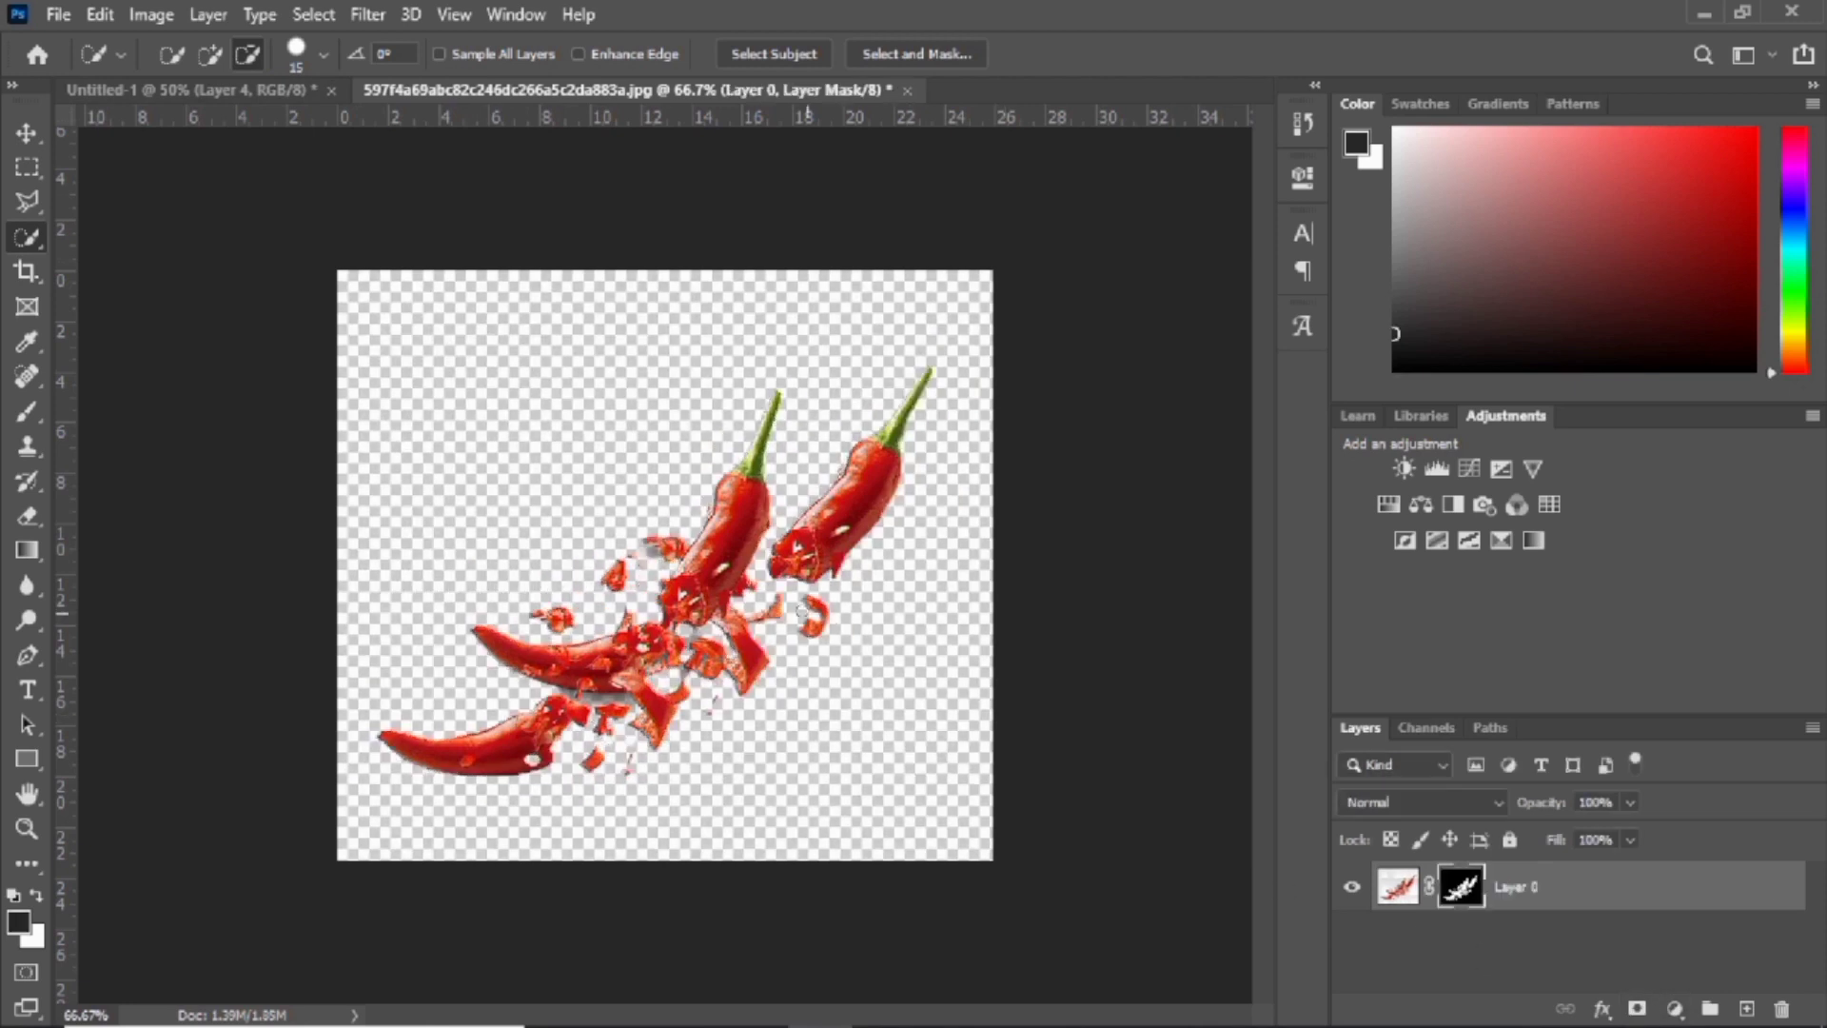
Bring the masked chili peppers into the Untitled-1 ad and move their layer directly beneath the bottle layer
left_click(34, 126)
left_click_drag(731, 530, 723, 609)
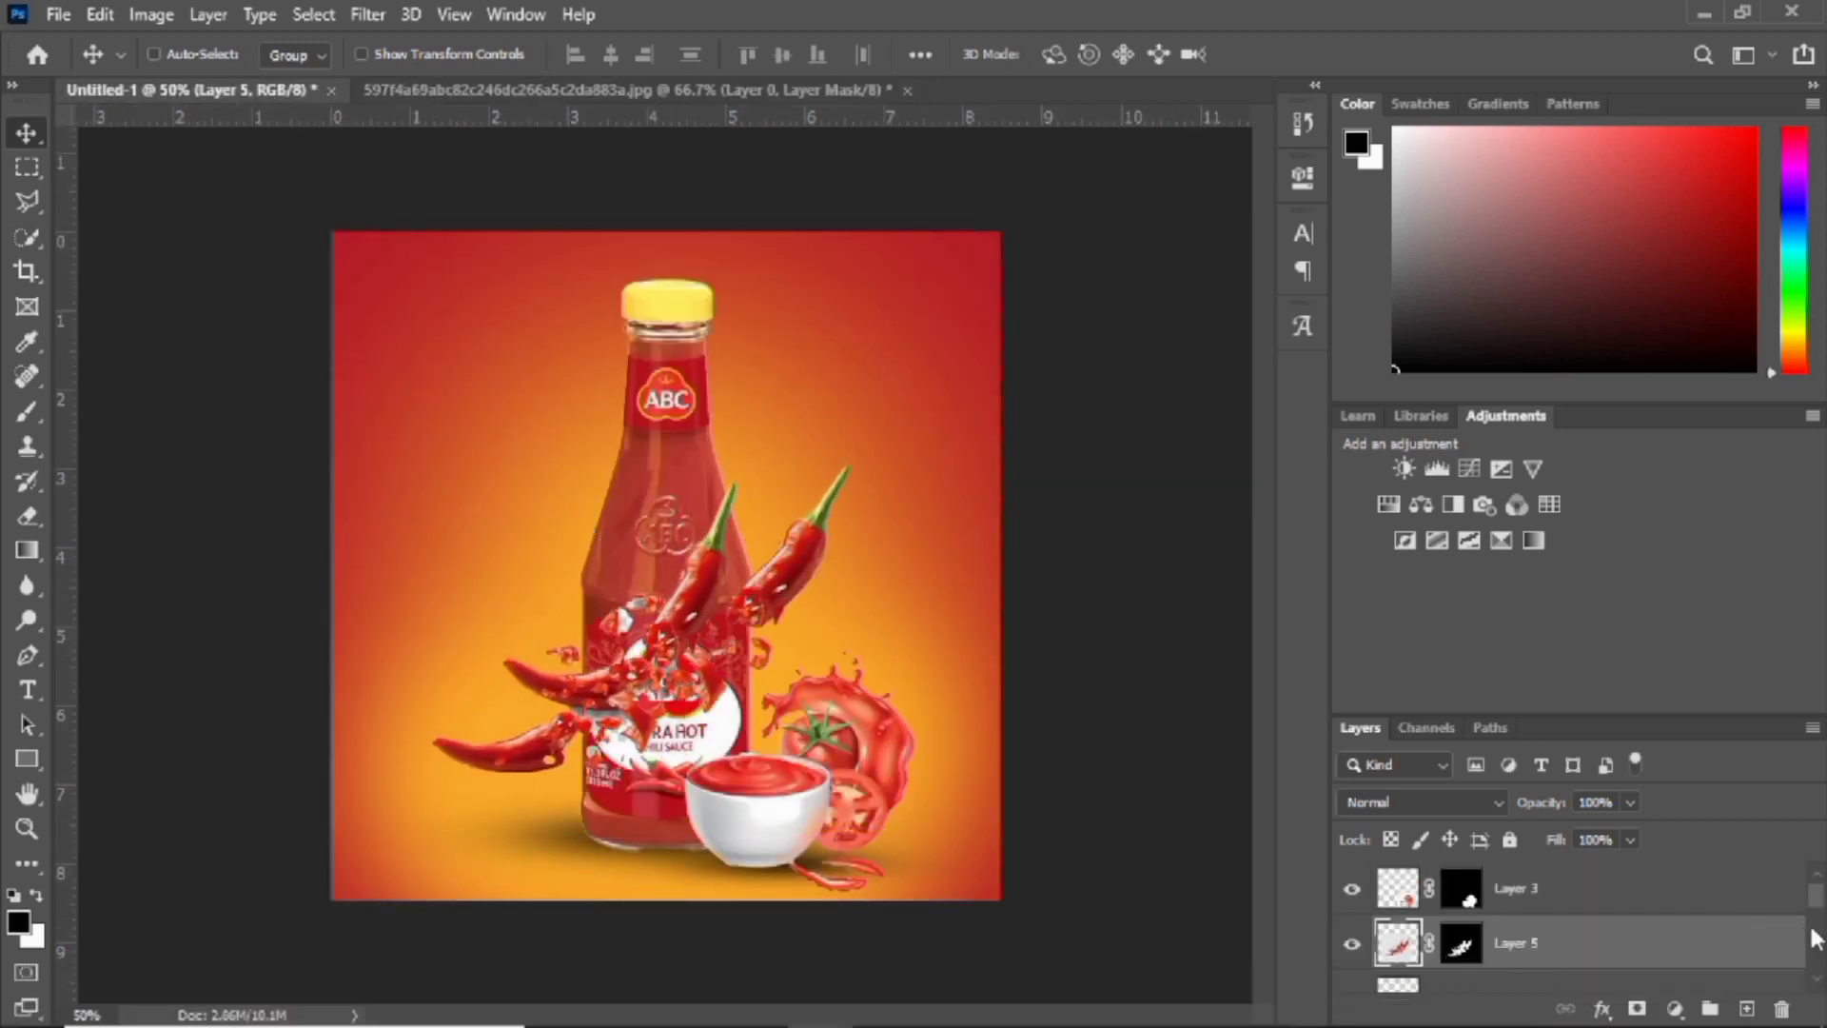
left_click_drag(1815, 897, 1813, 908)
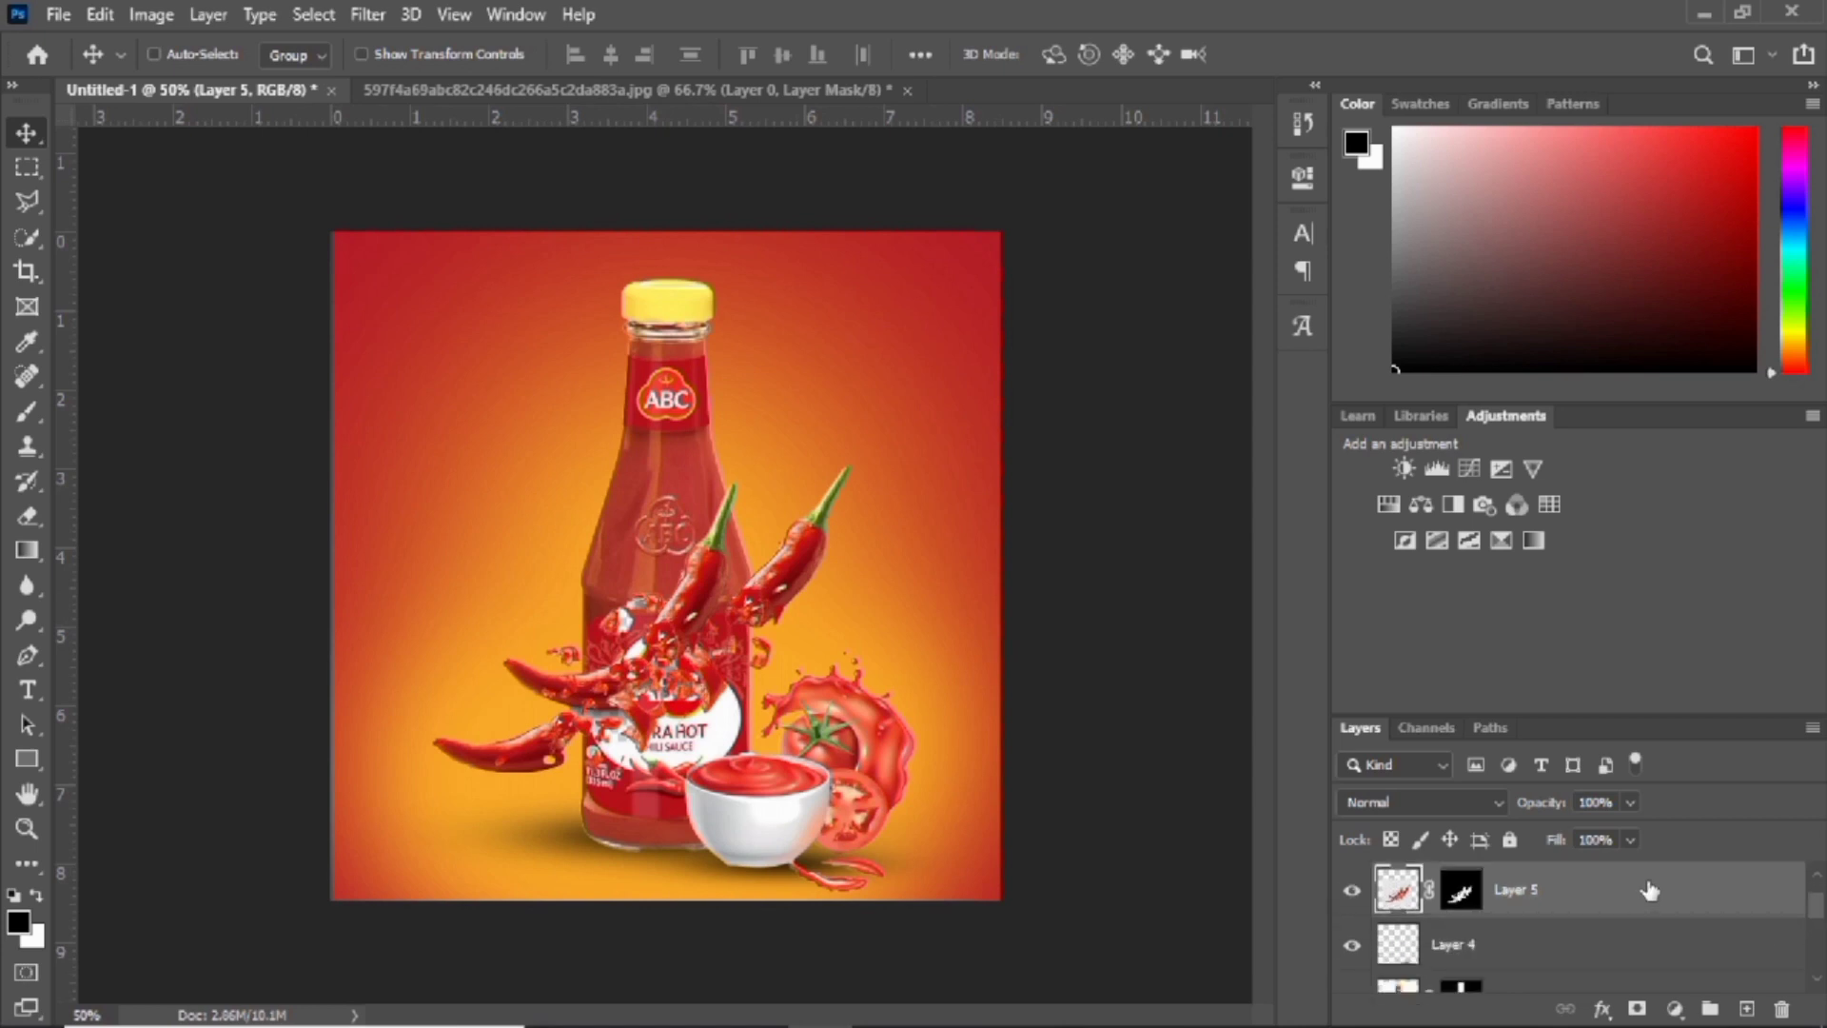
left_click_drag(1650, 891, 1652, 965)
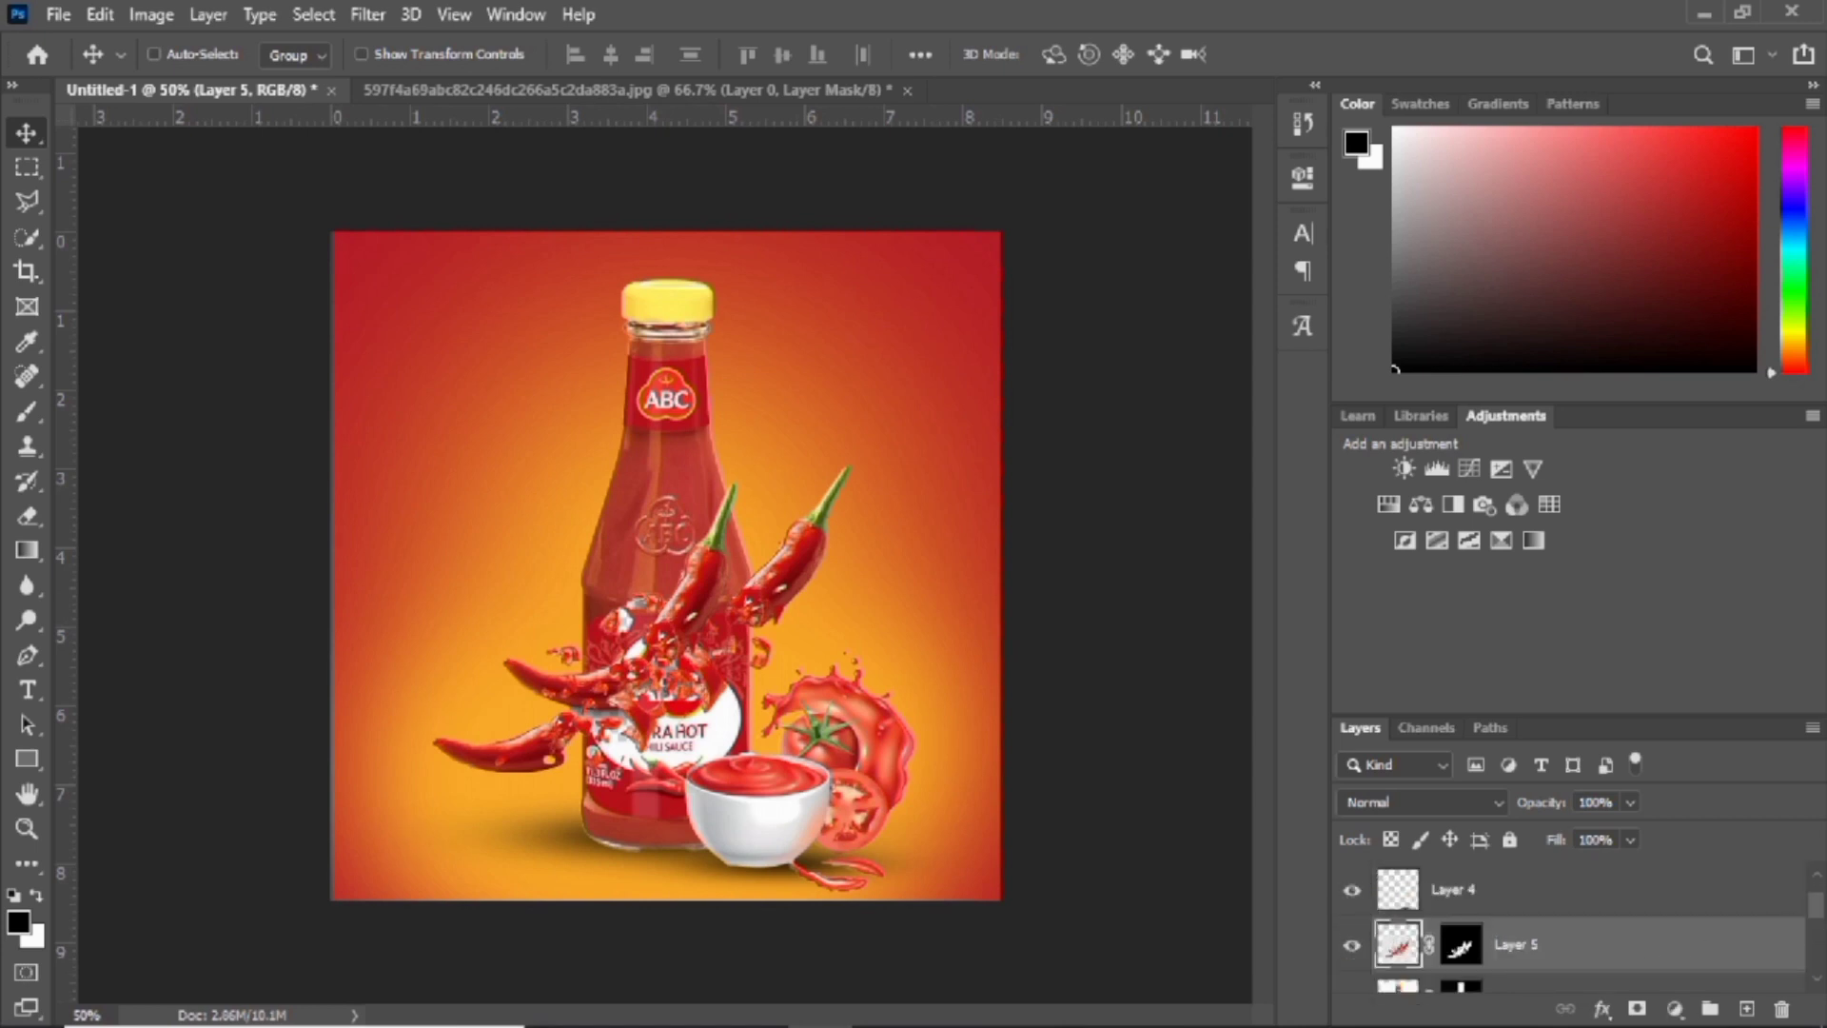
scroll(1759, 916, "down", 2)
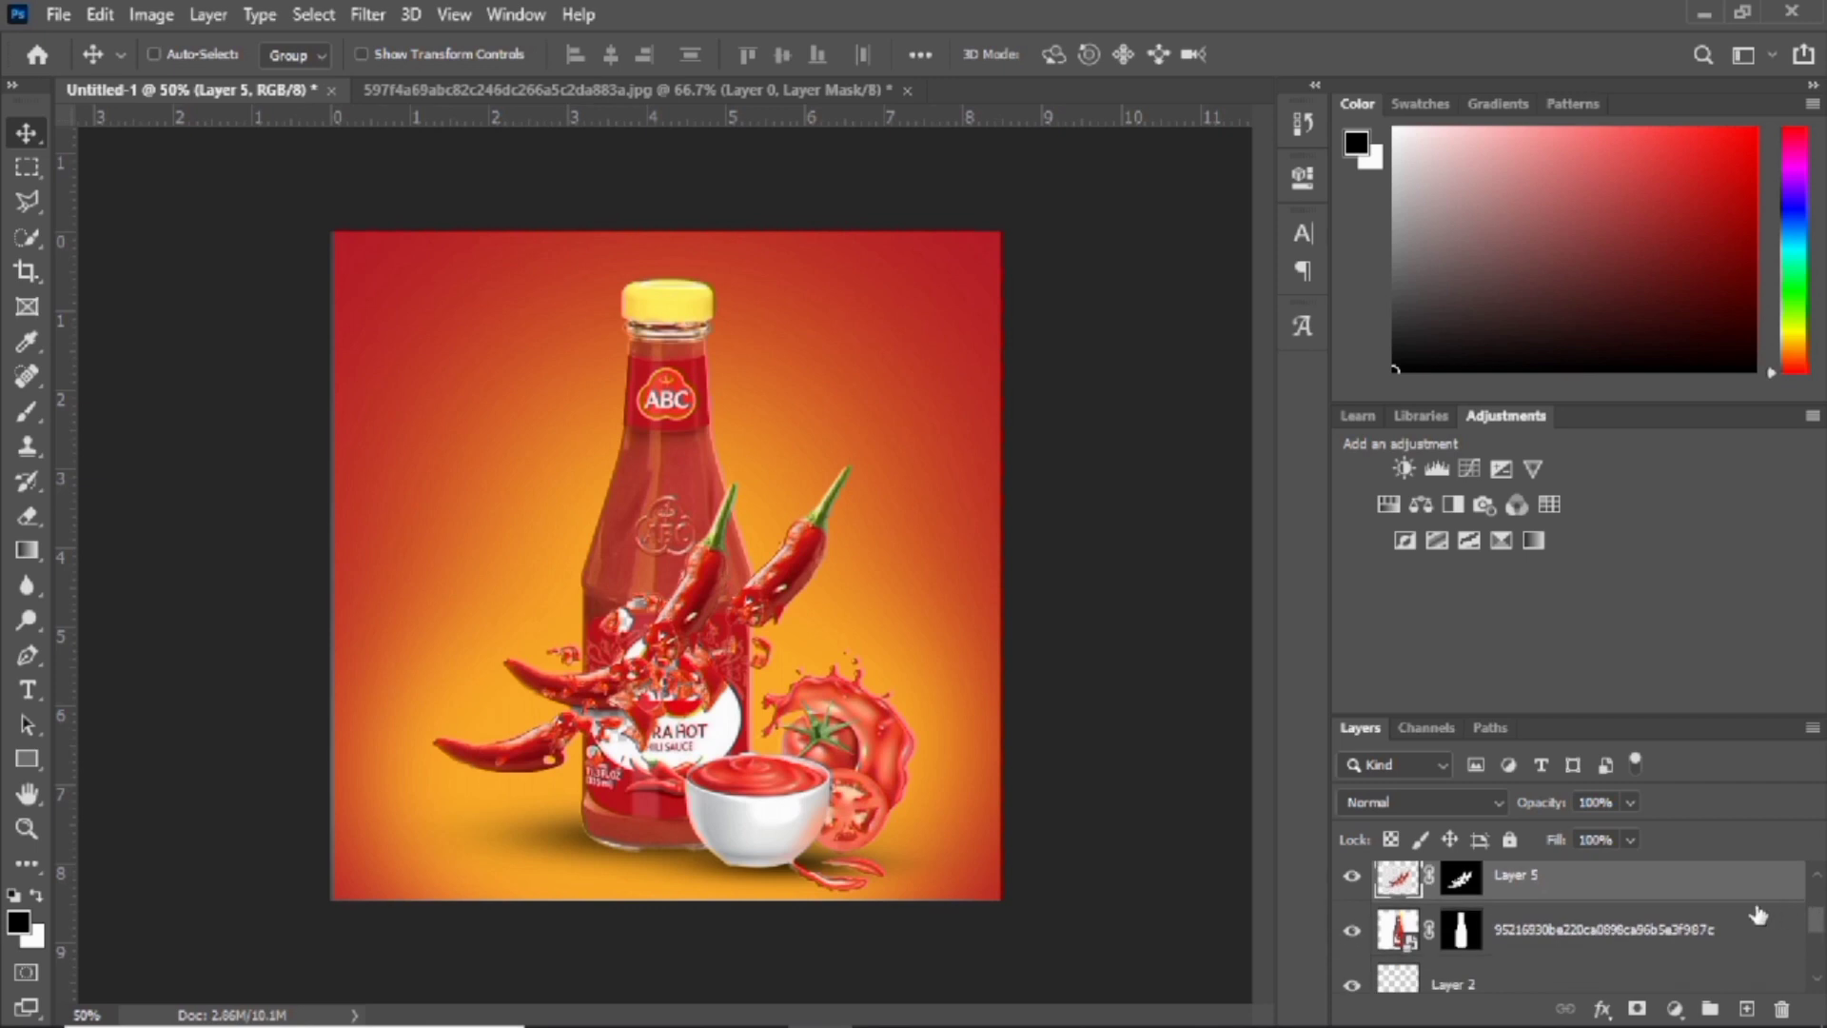
left_click_drag(1651, 874, 1647, 954)
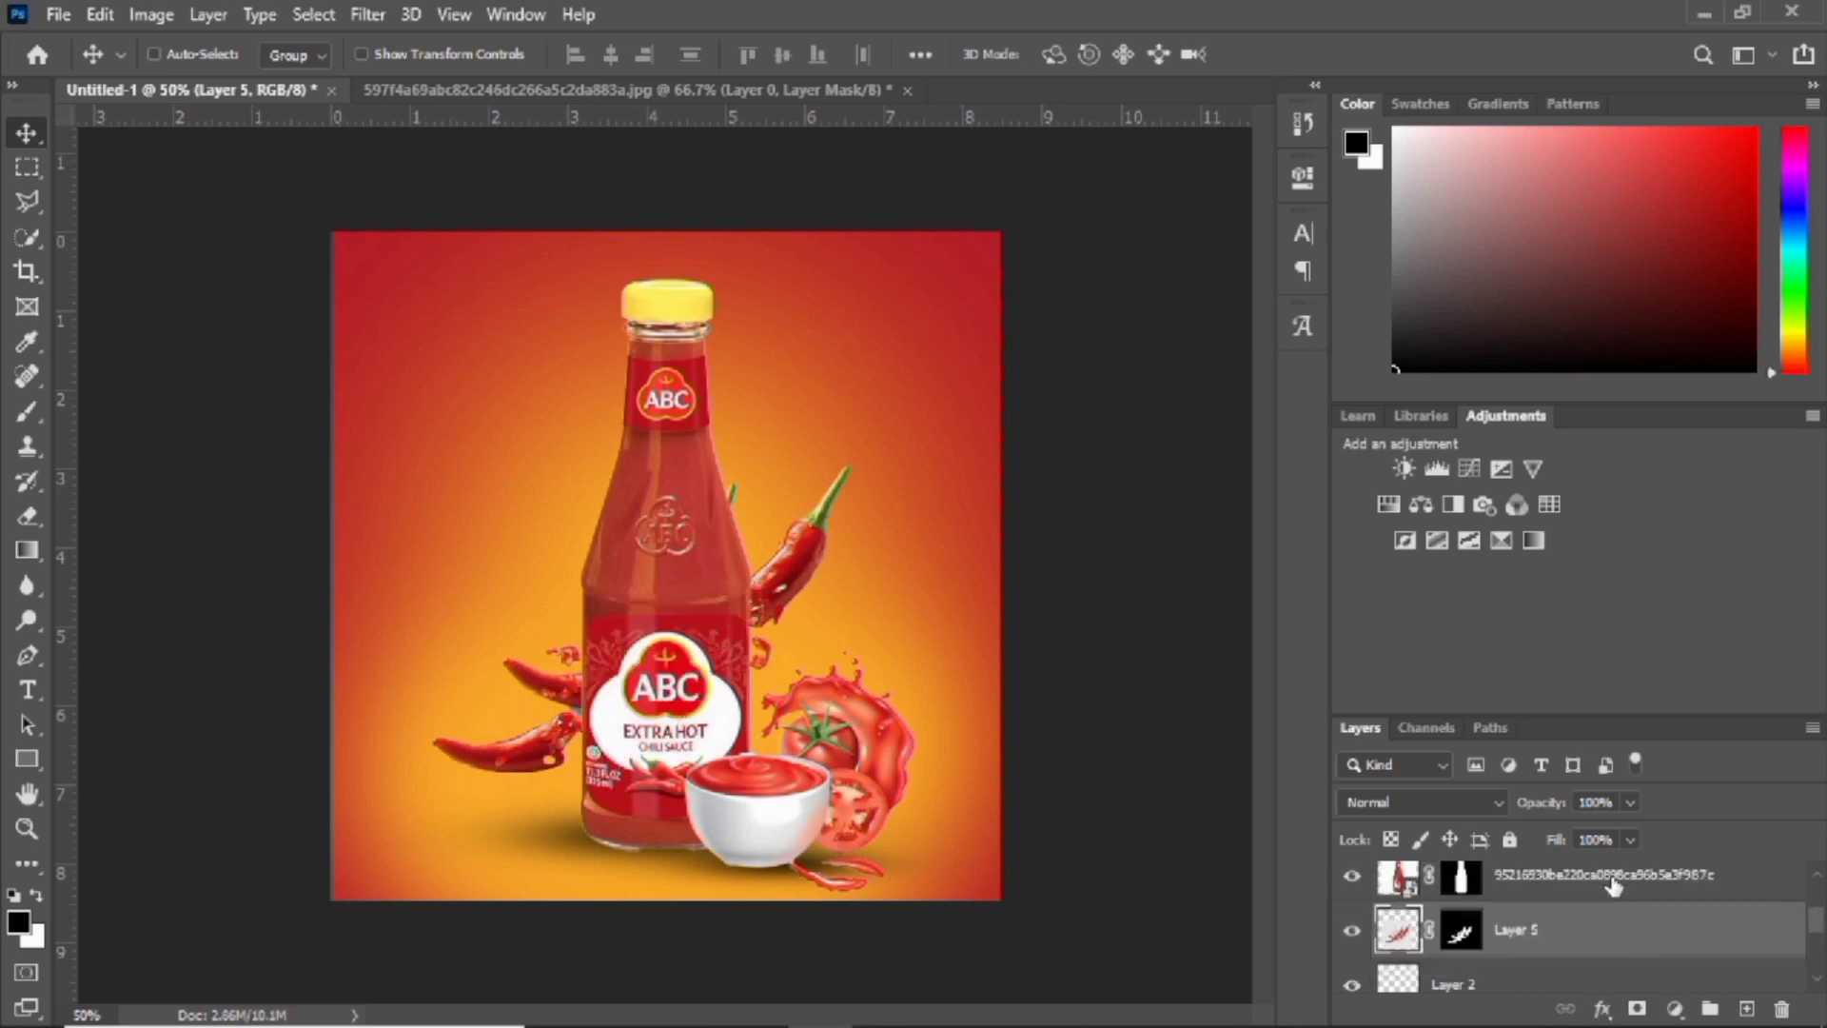
Enlarge the chili peppers to about 175%, rotate them about -7.7° and position them behind the bottle
key("ctrl+t")
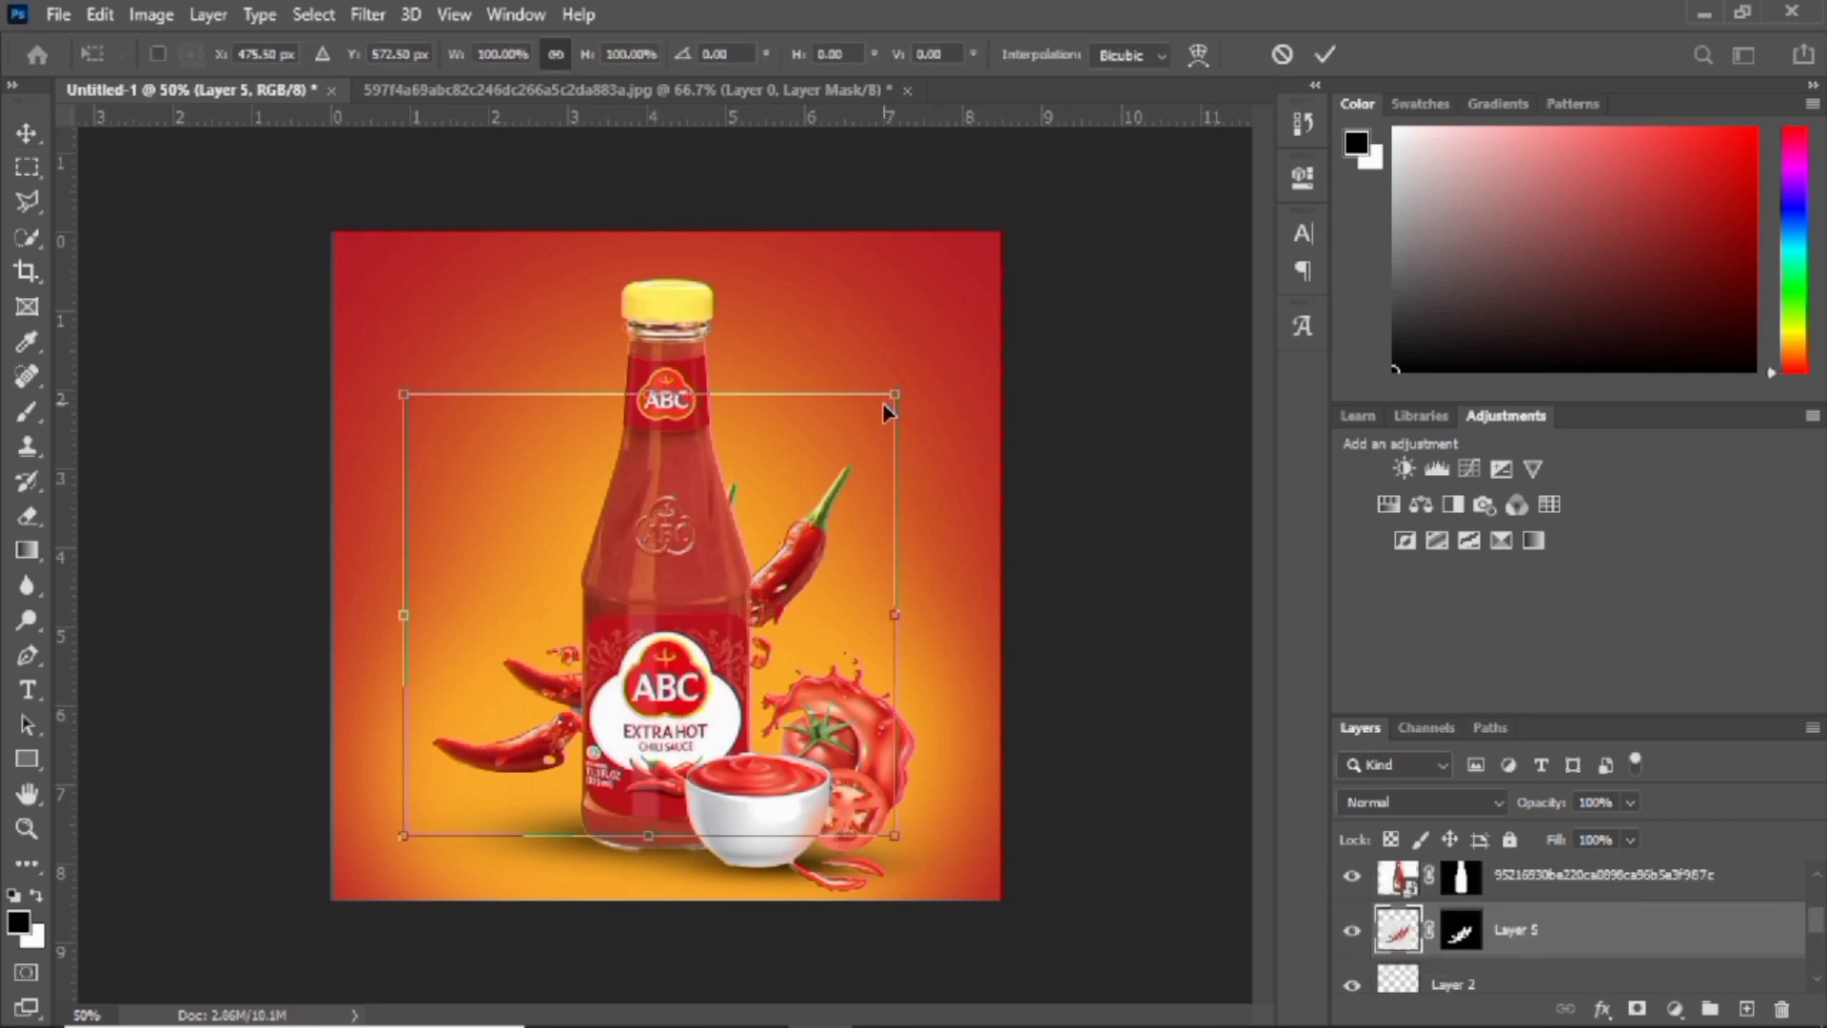
left_click_drag(895, 394, 1218, 106)
left_click_drag(936, 531, 903, 614)
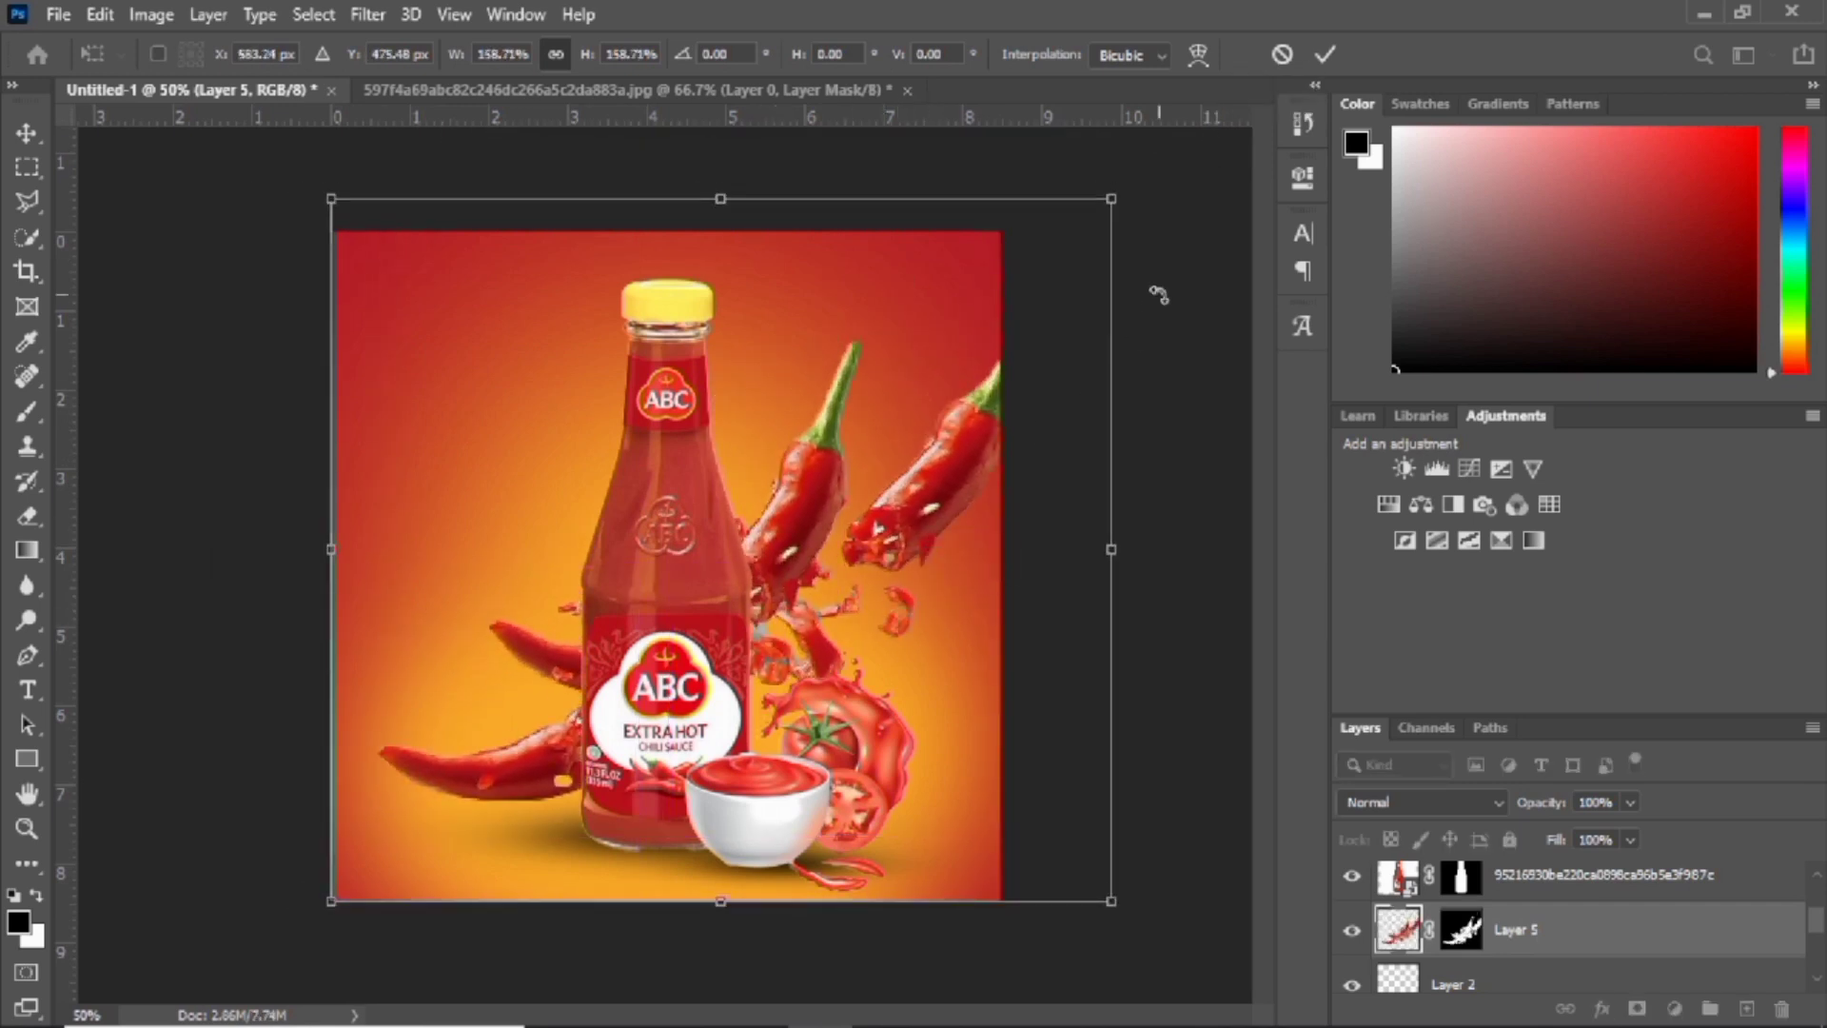
left_click_drag(853, 382, 834, 397)
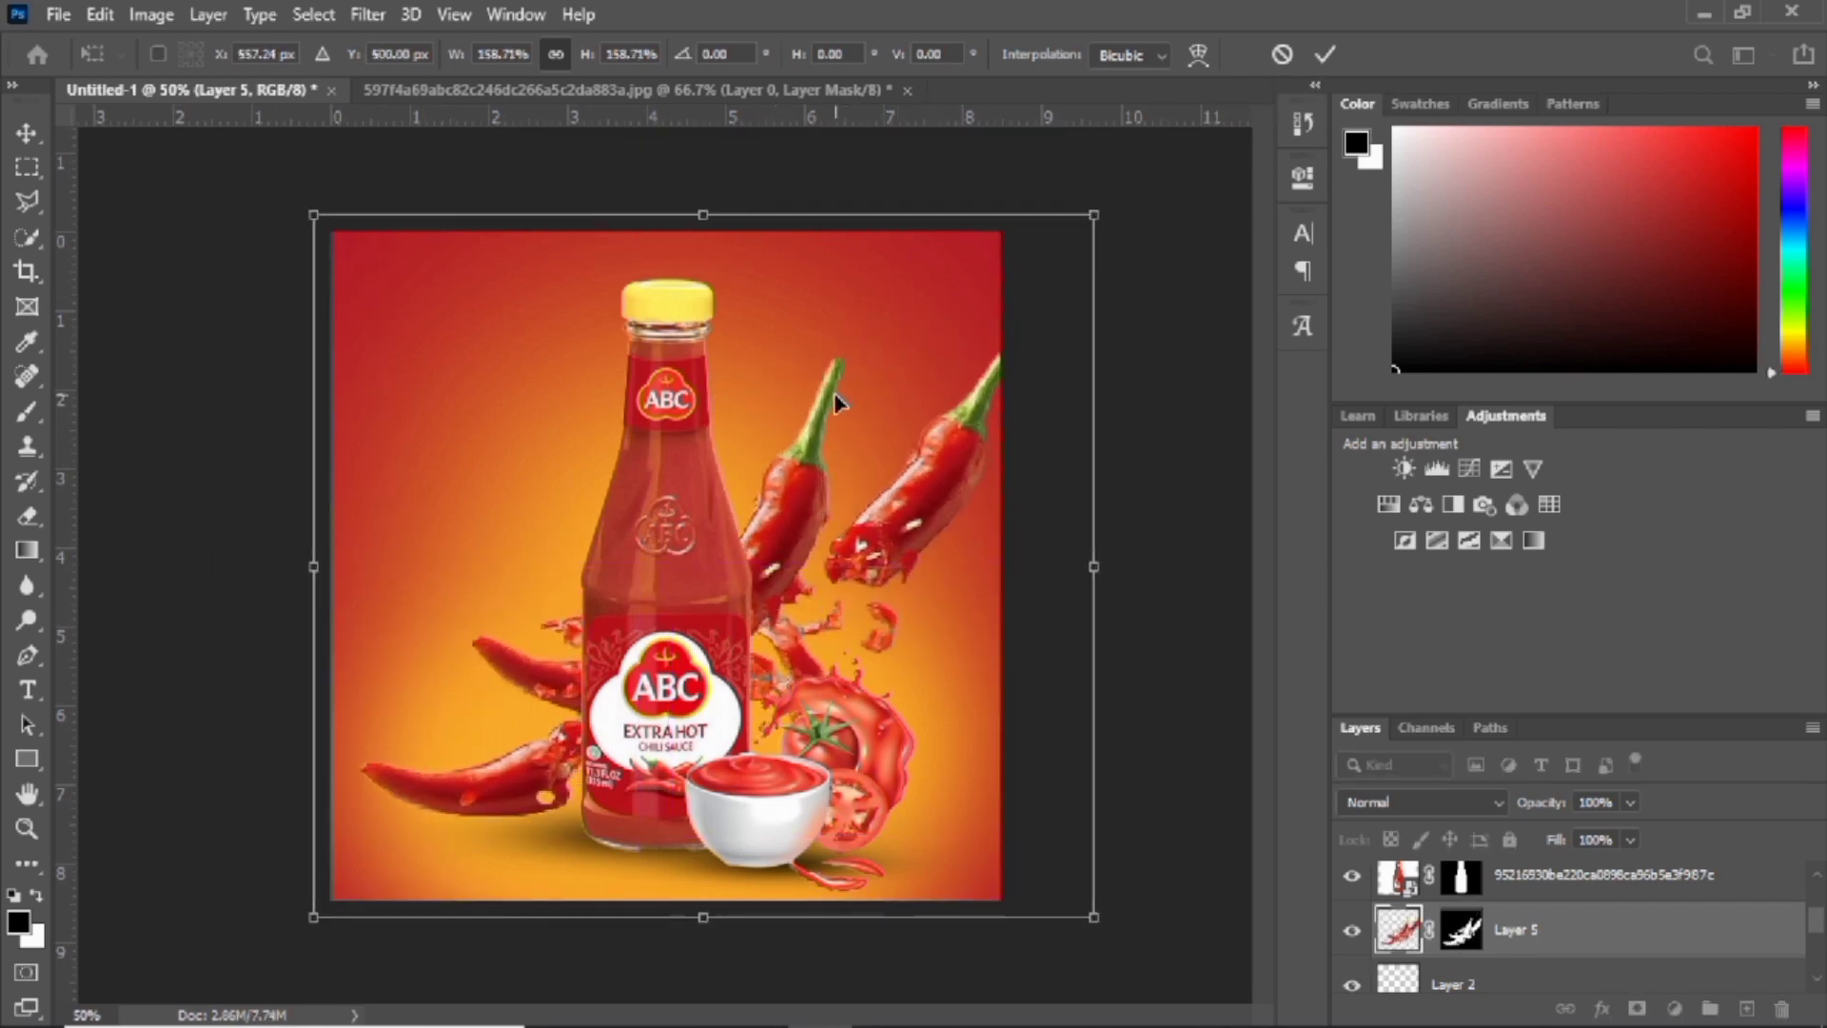
left_click_drag(1094, 240, 1169, 124)
left_click_drag(892, 468, 850, 504)
left_click_drag(246, 916, 257, 1022)
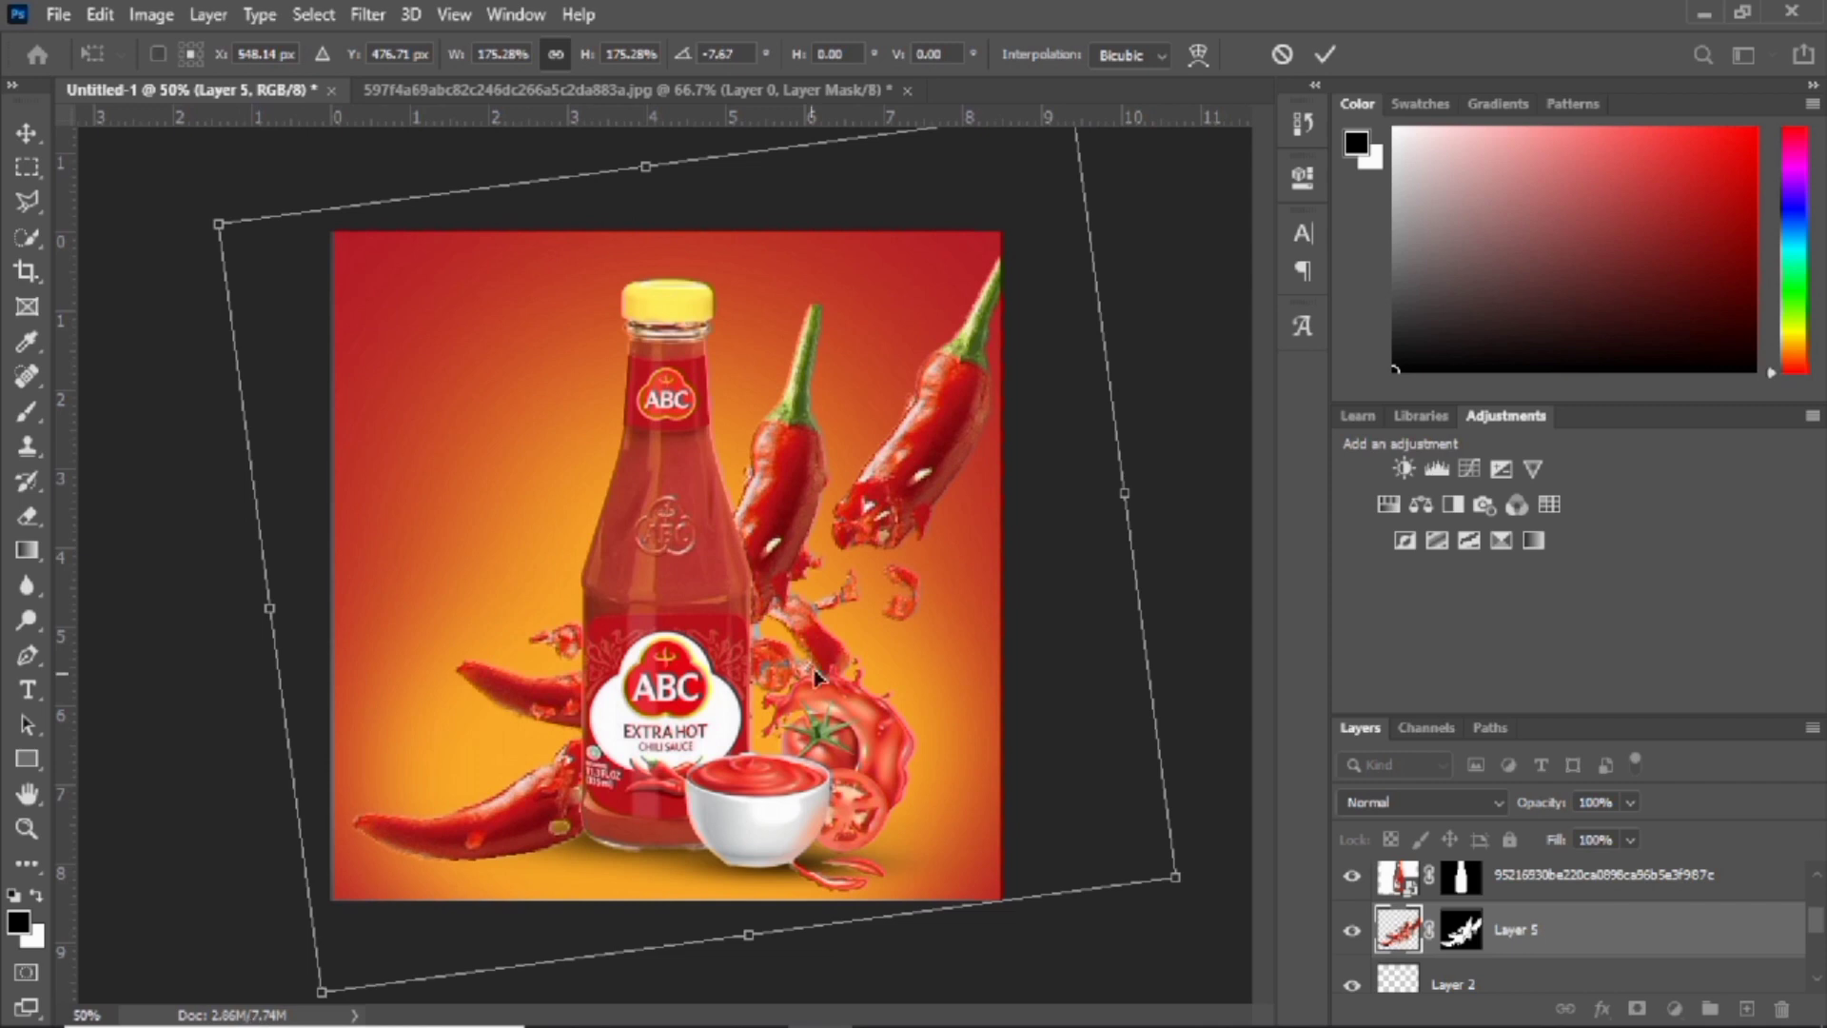
mouse_move(820, 675)
left_mouse_down()
mouse_move(795, 687)
mouse_move(817, 639)
left_mouse_up()
key("Return")
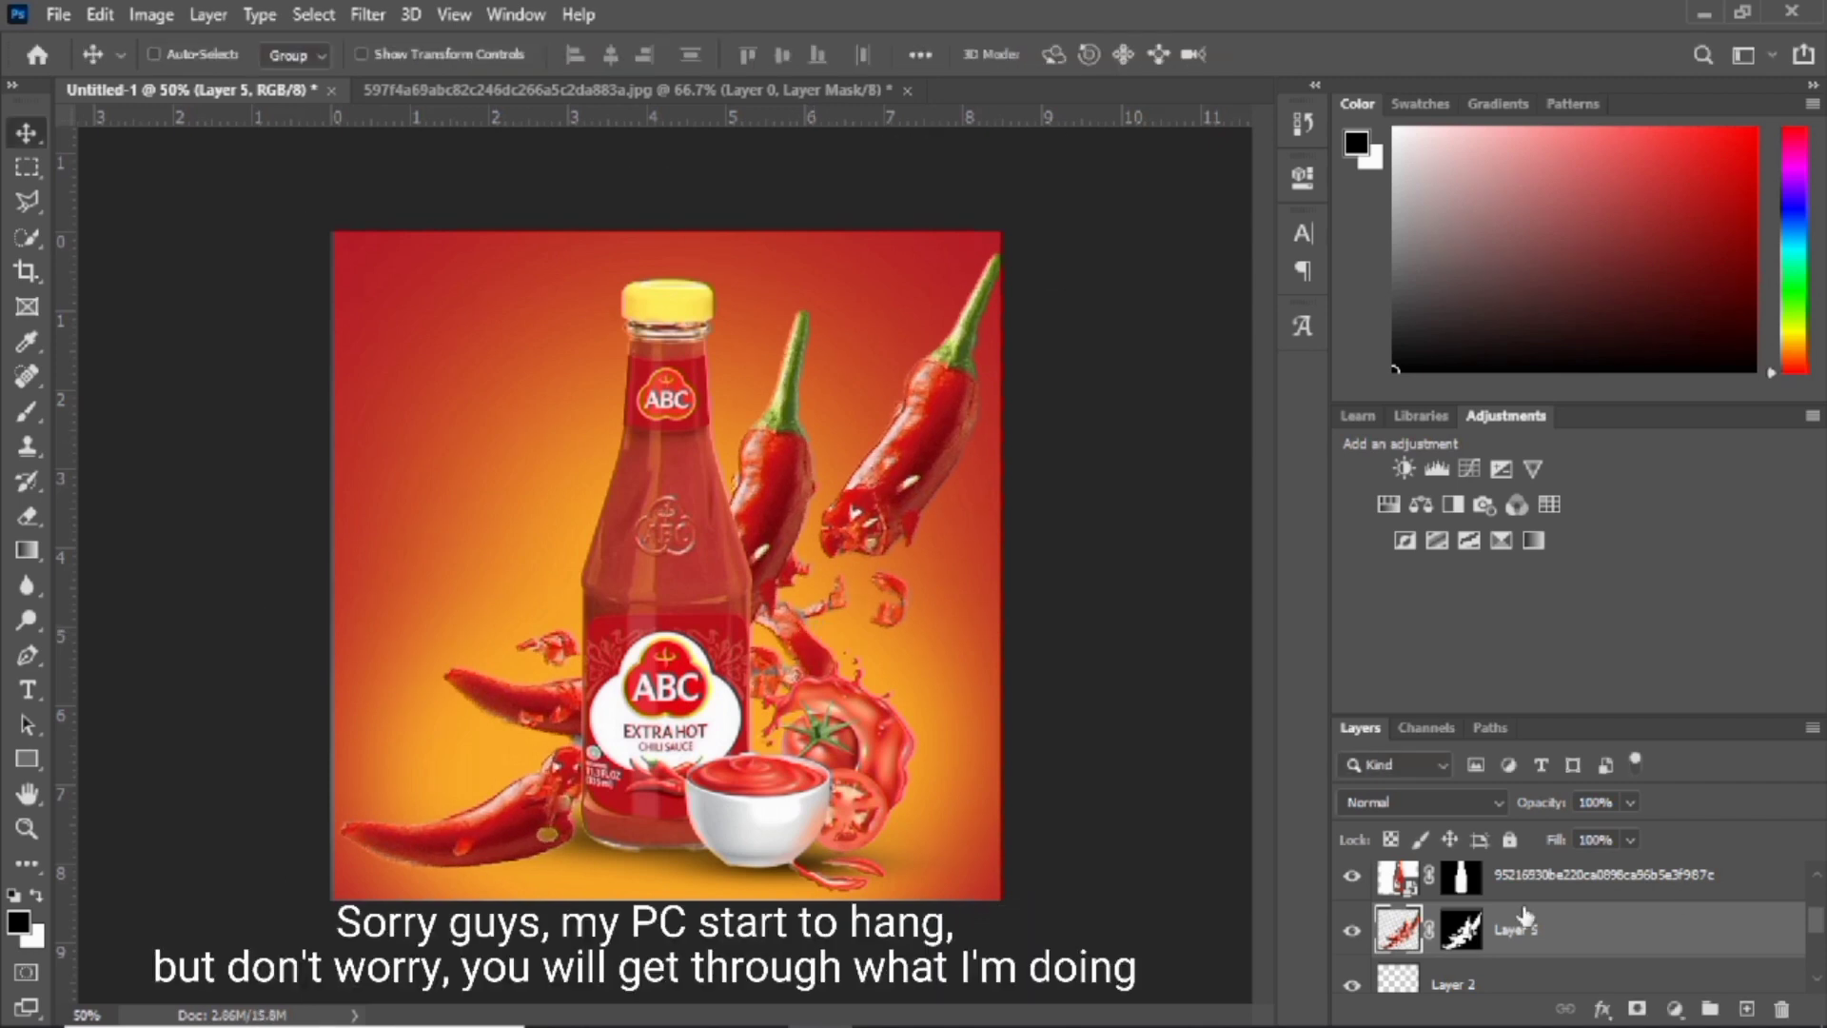
Add a Levels adjustment clipped to the chili peppers layer, with midtones at 0.72 and the white input at 220
left_click(1436, 470)
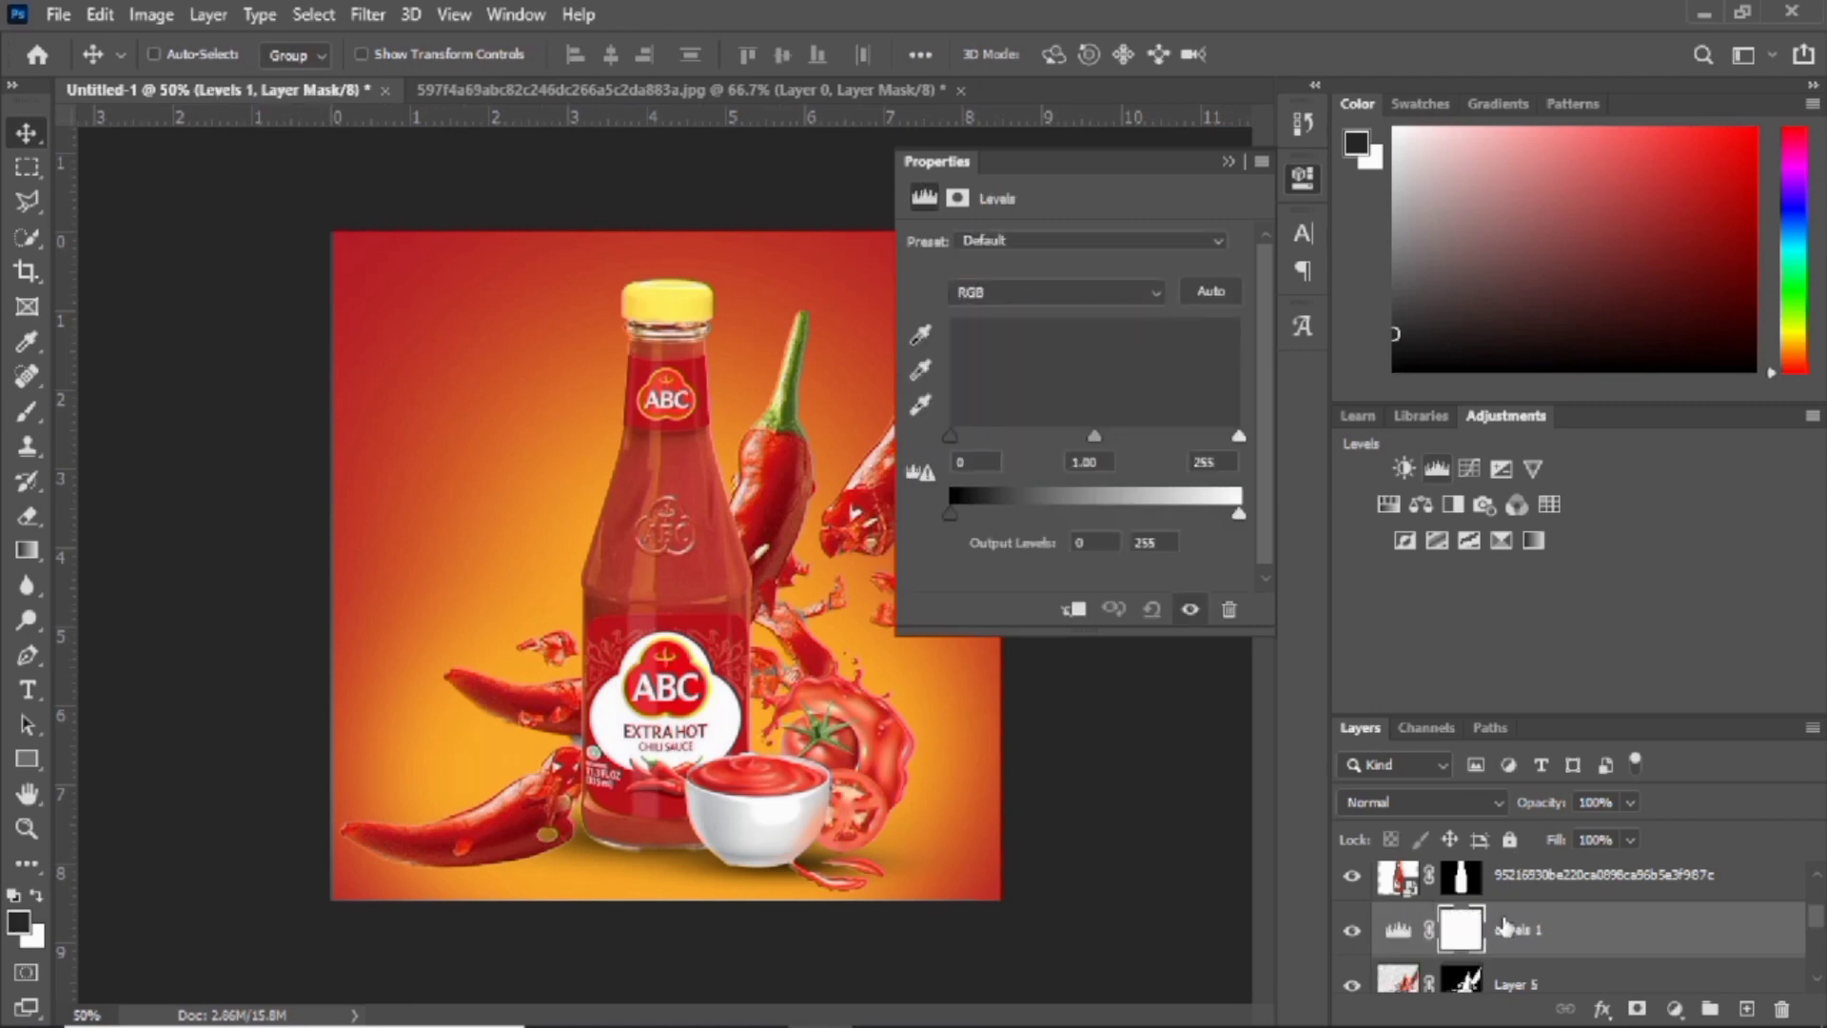
right_click(1523, 929)
left_click(1319, 520)
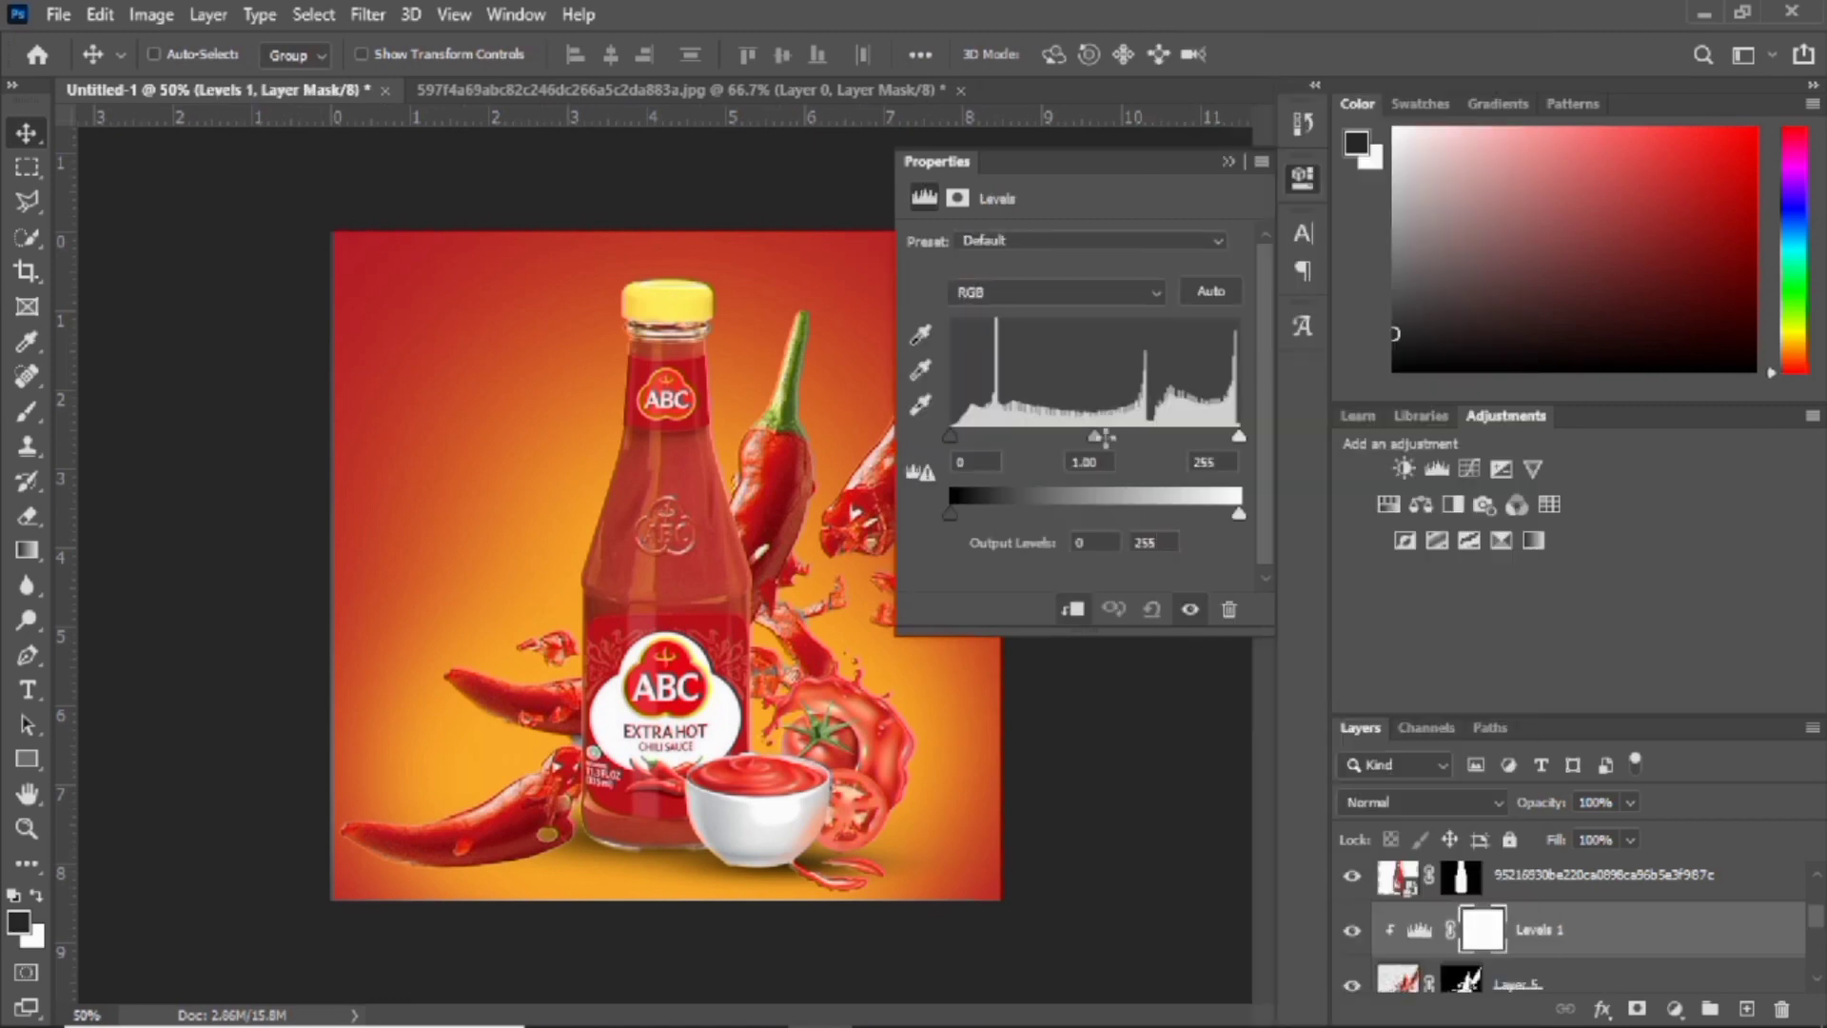
left_click_drag(1102, 437, 1138, 476)
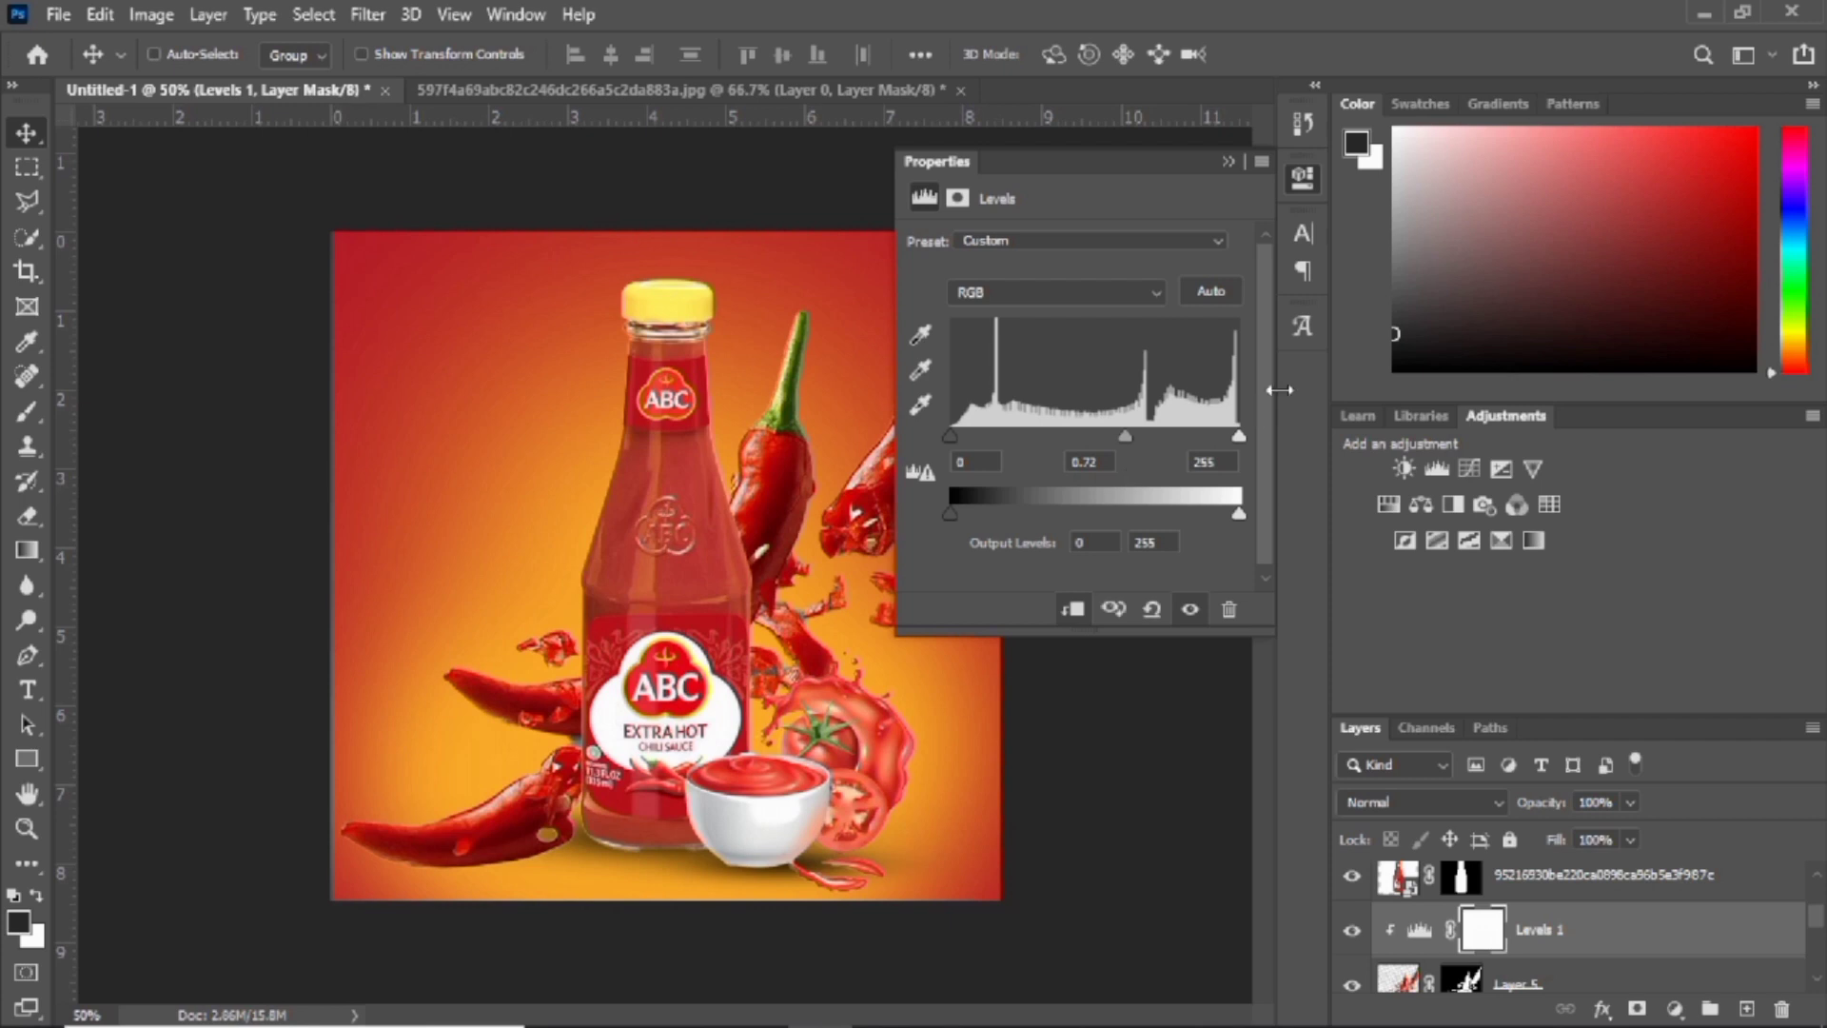
left_click_drag(1238, 438, 1202, 463)
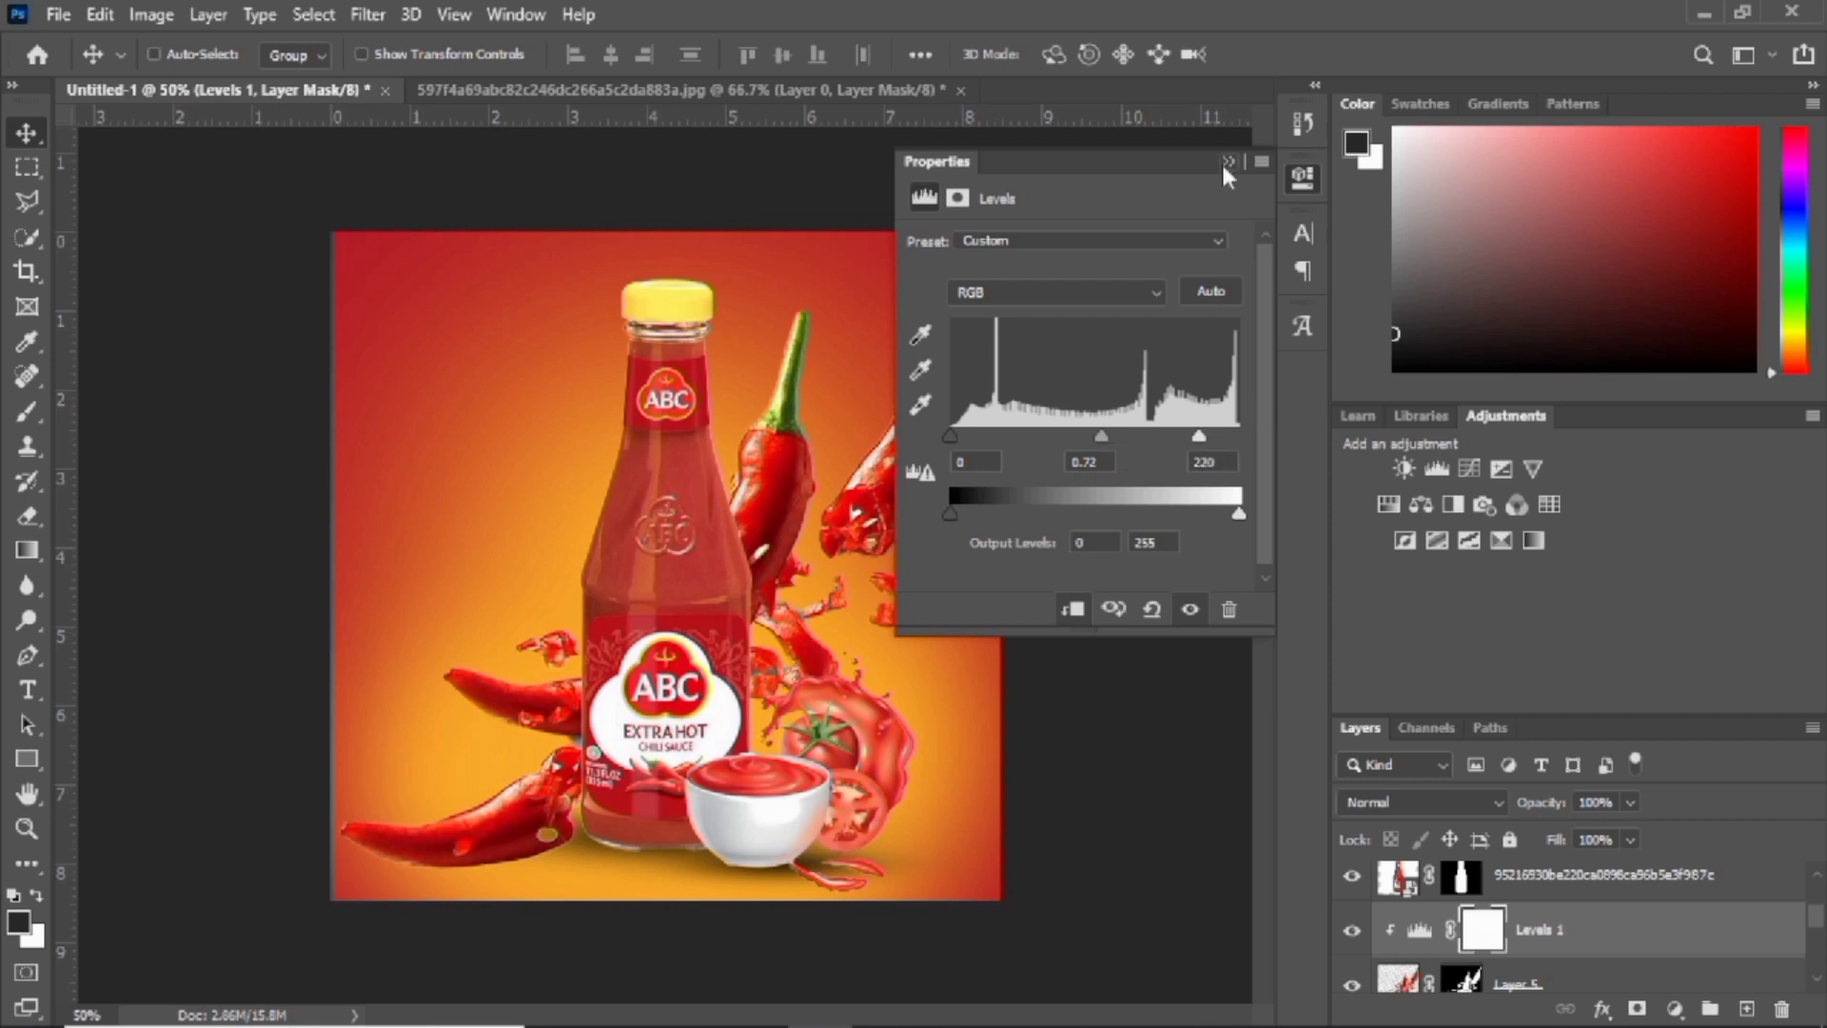
left_click(1227, 163)
Darken the tomato bowl on Layer 3 with a clipped Curves adjustment, lowering the highlight endpoint and pulling the midtones down
left_click_drag(1813, 923, 1819, 890)
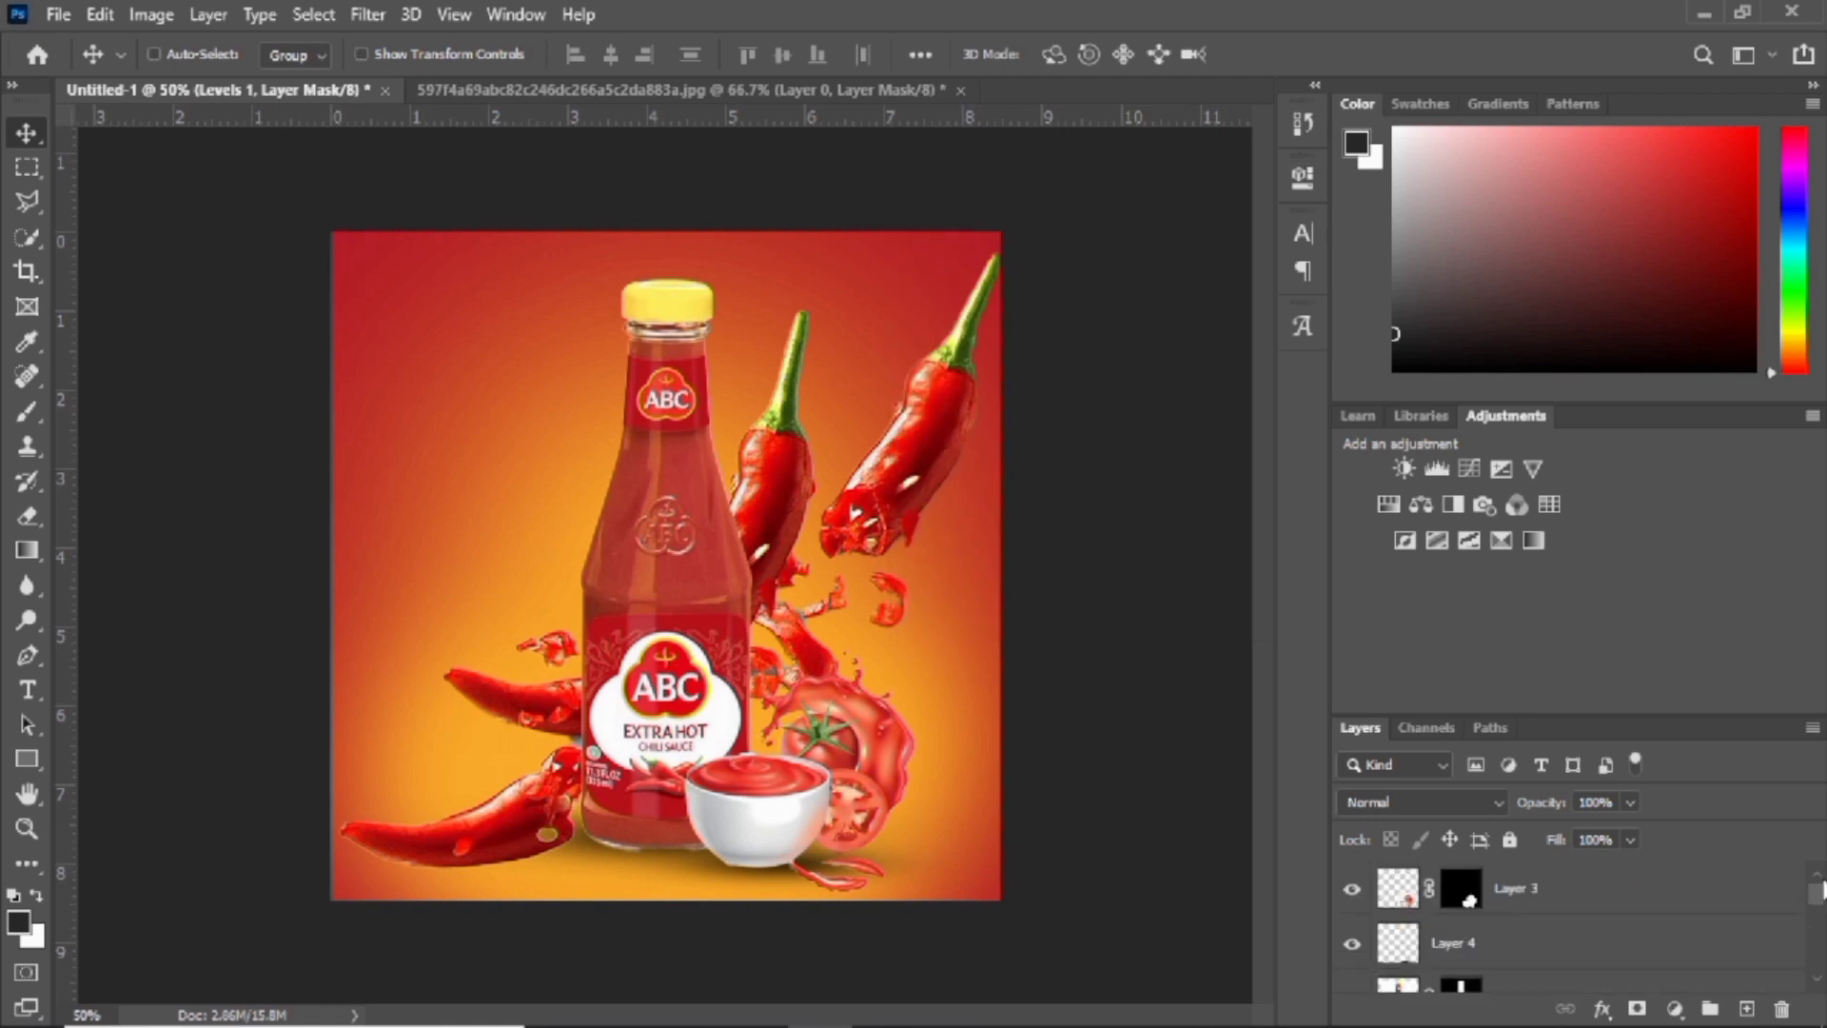
left_click(1599, 885)
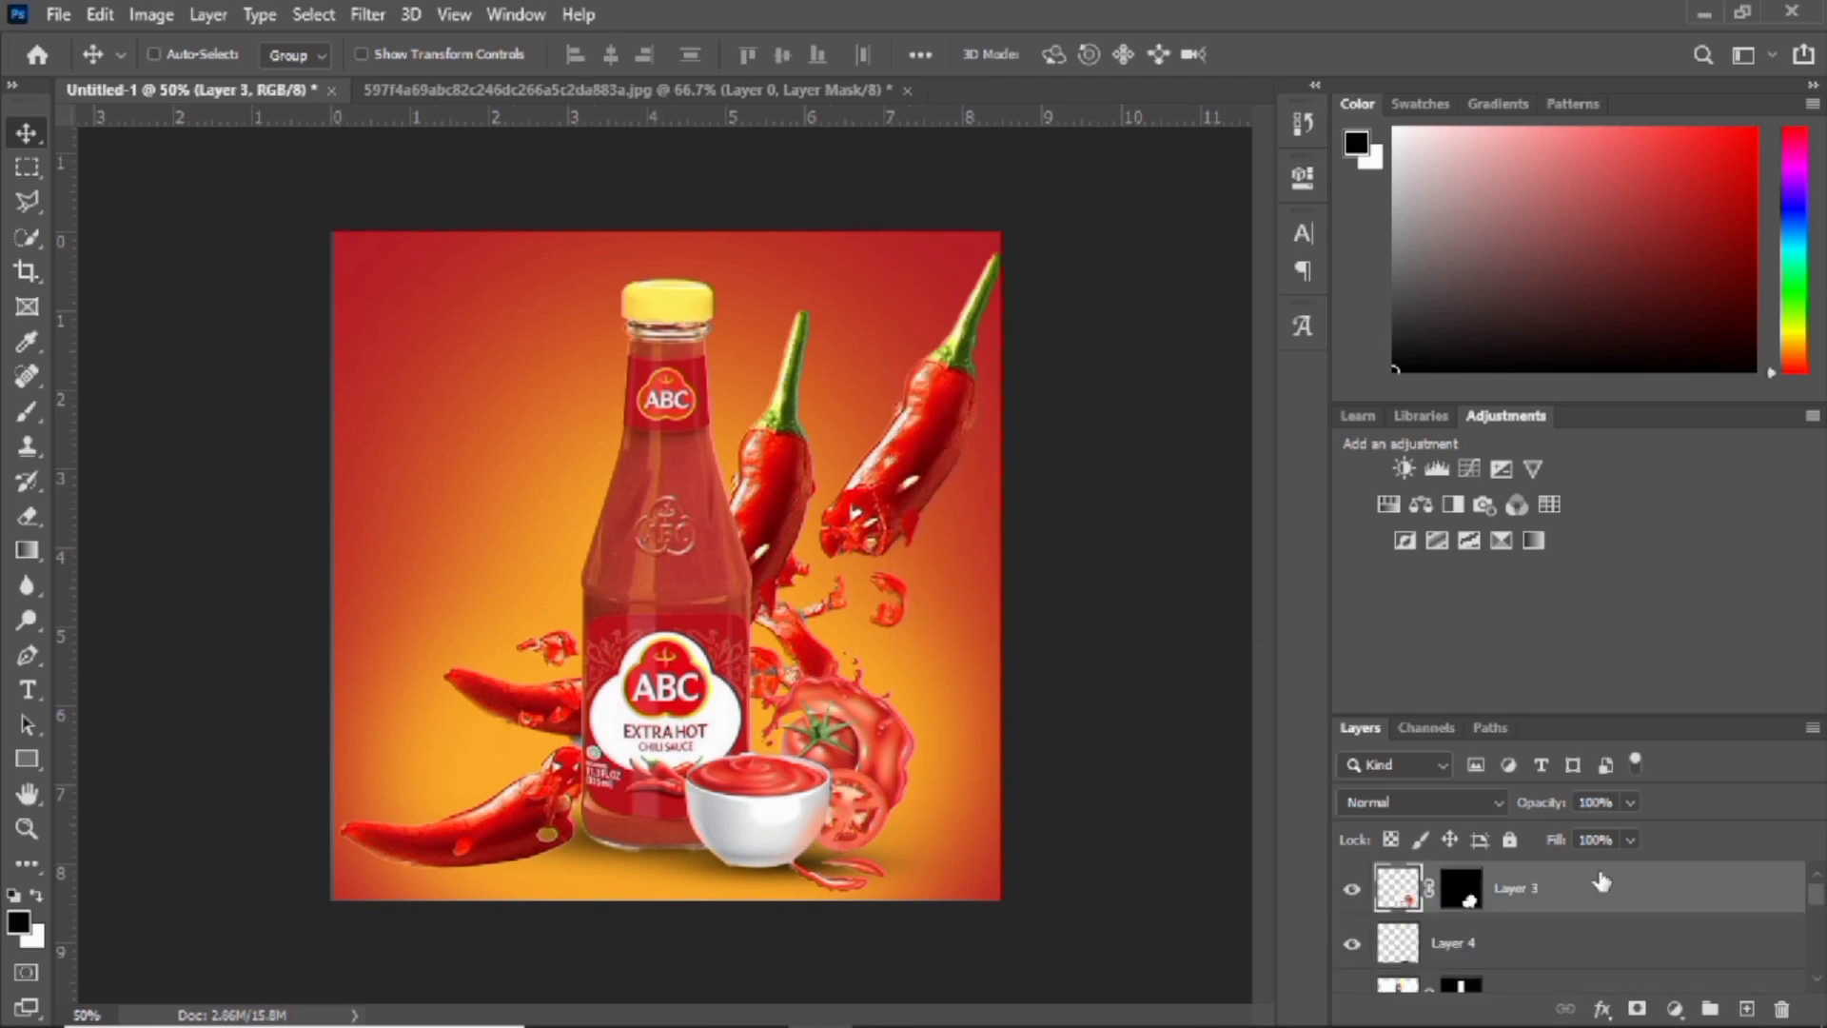
left_click(1467, 469)
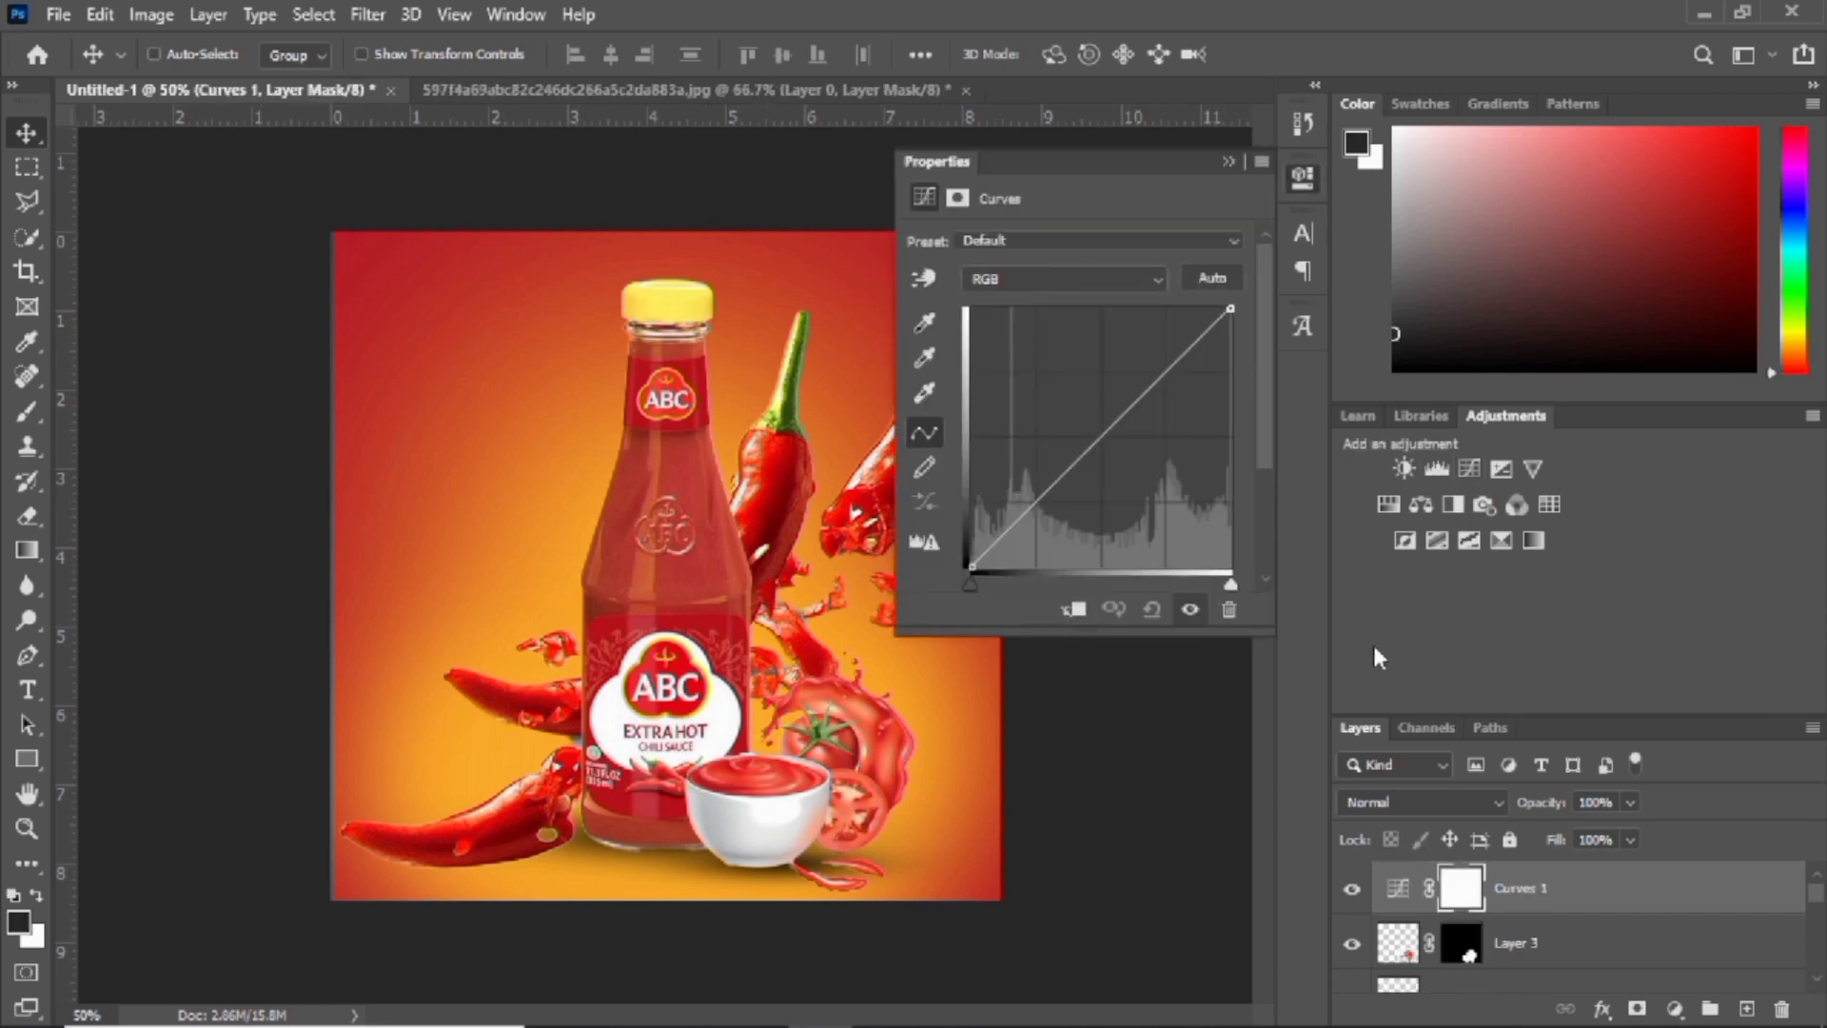
right_click(1497, 900)
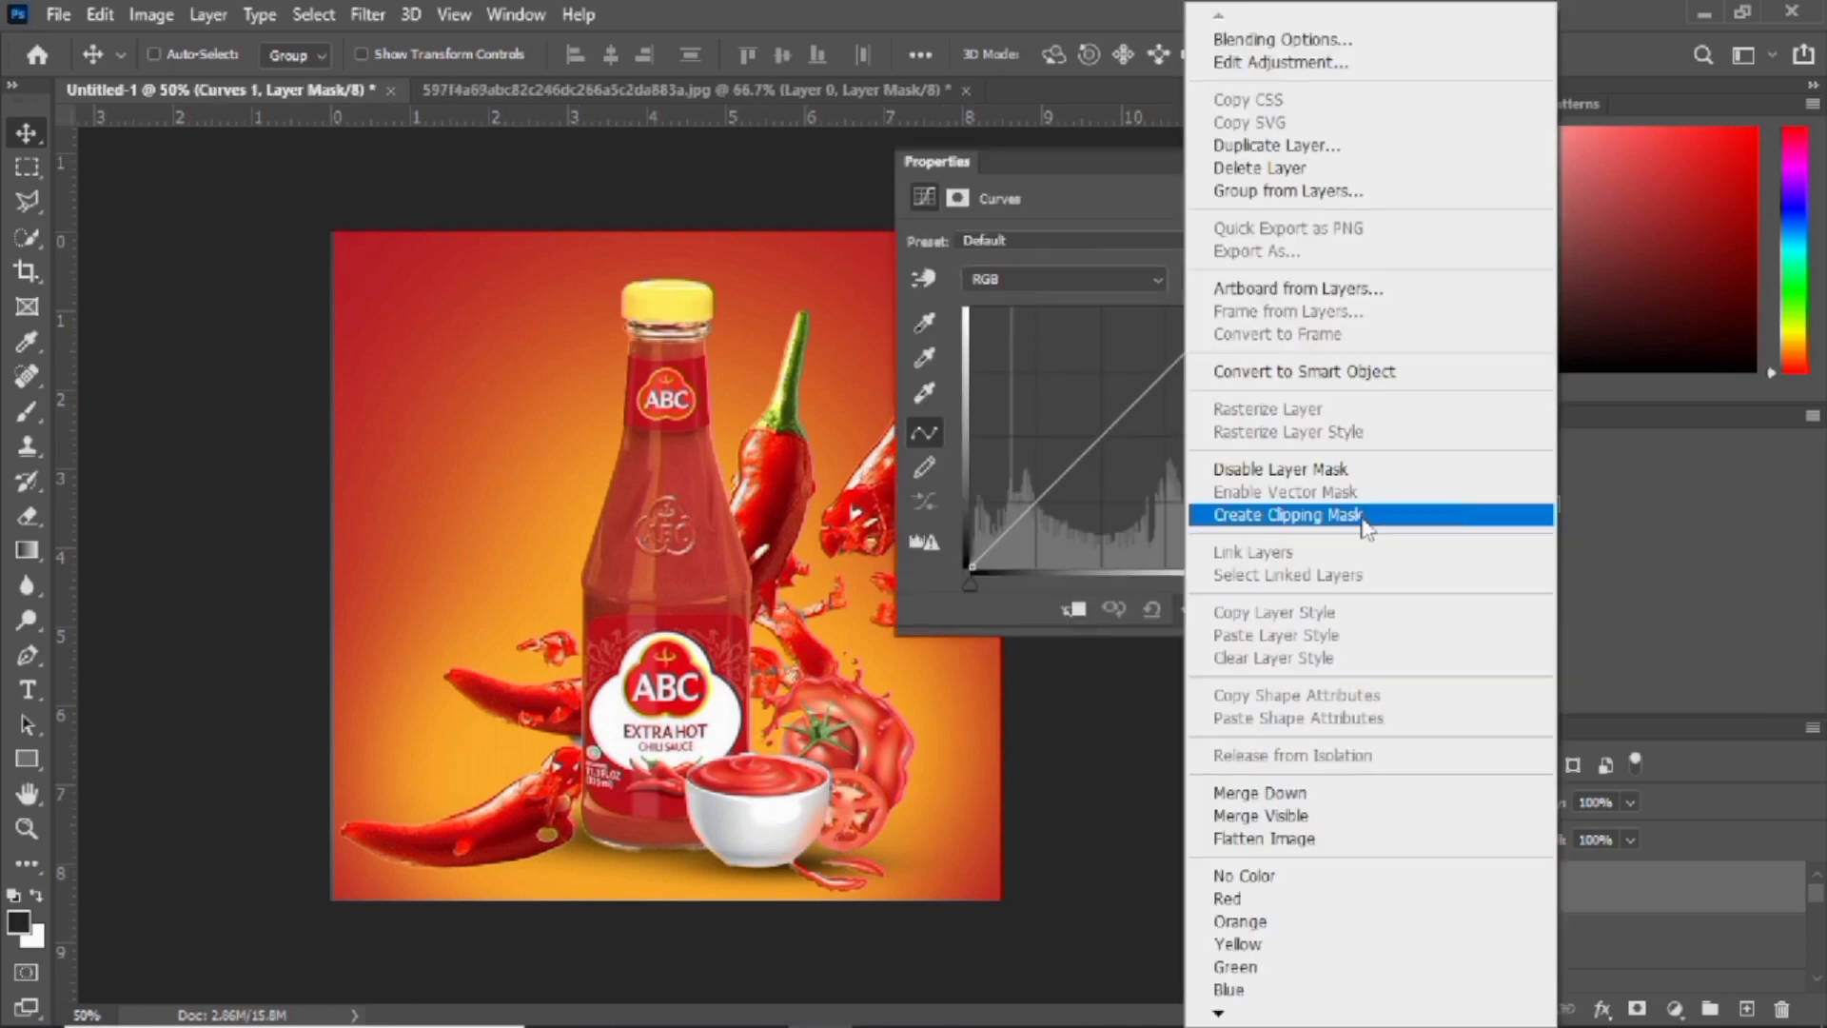
left_click(1367, 515)
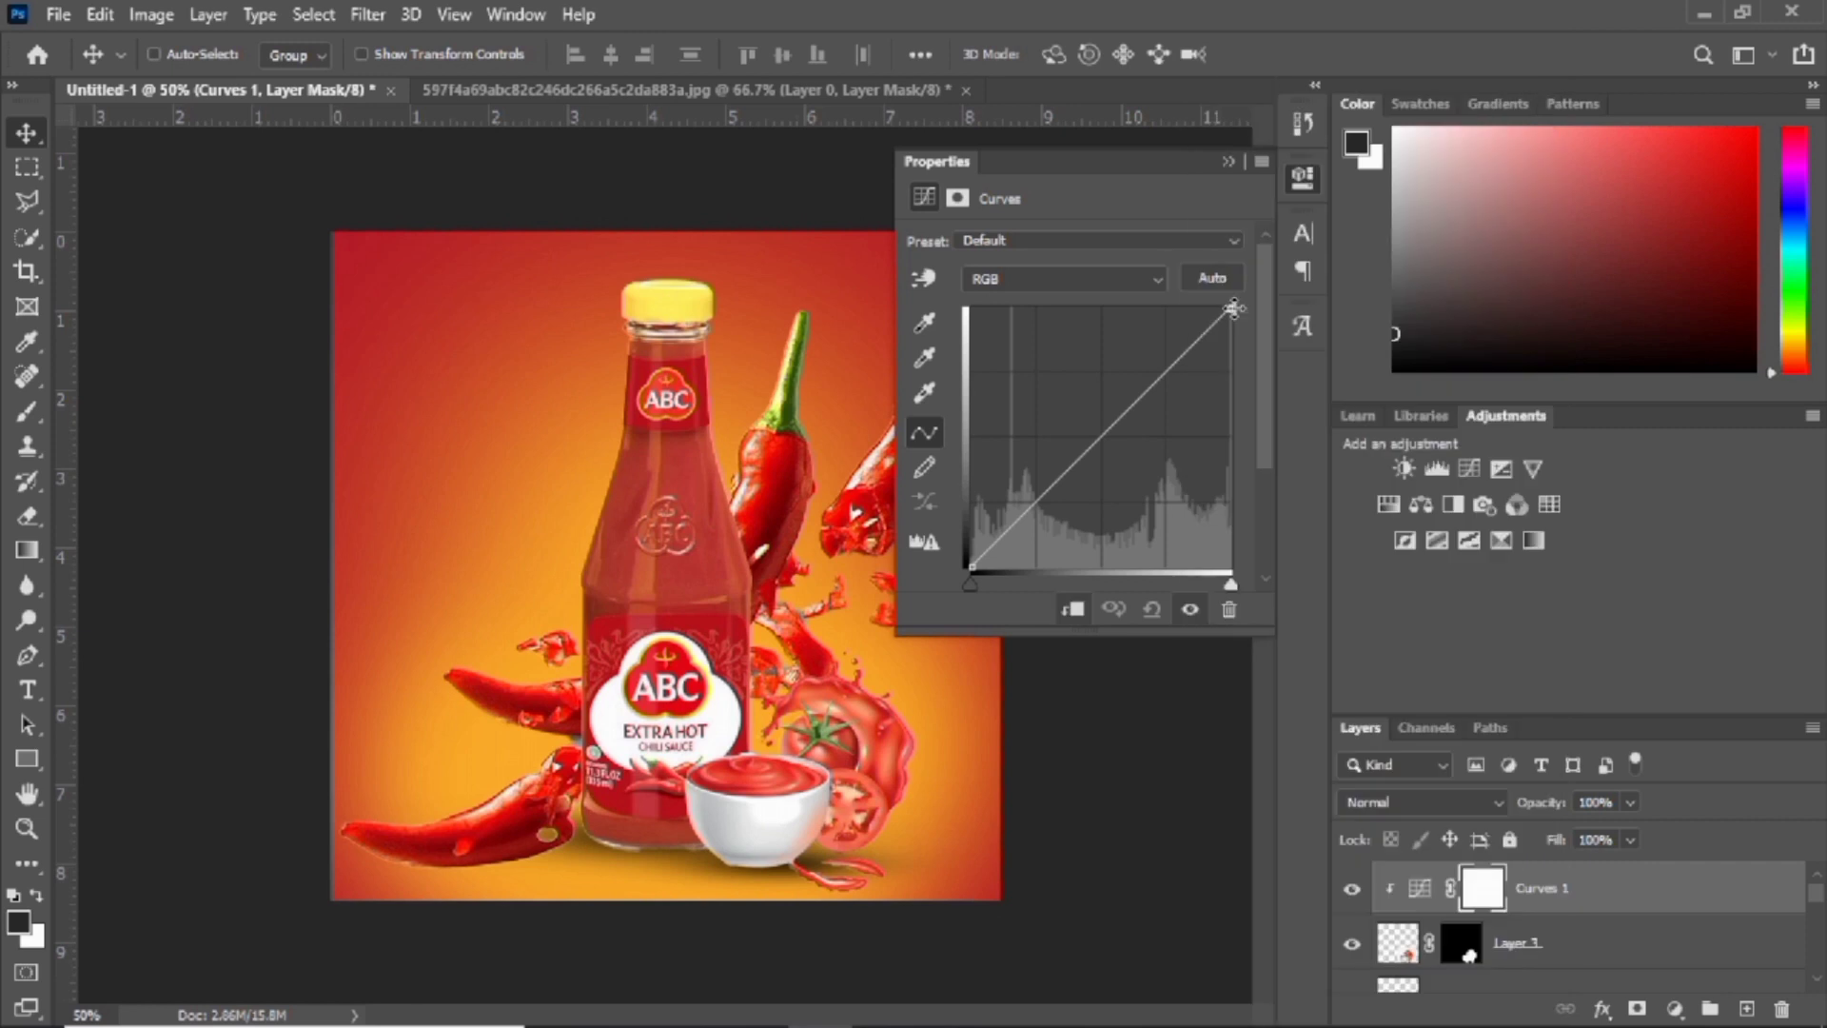
left_click_drag(1232, 307, 1256, 342)
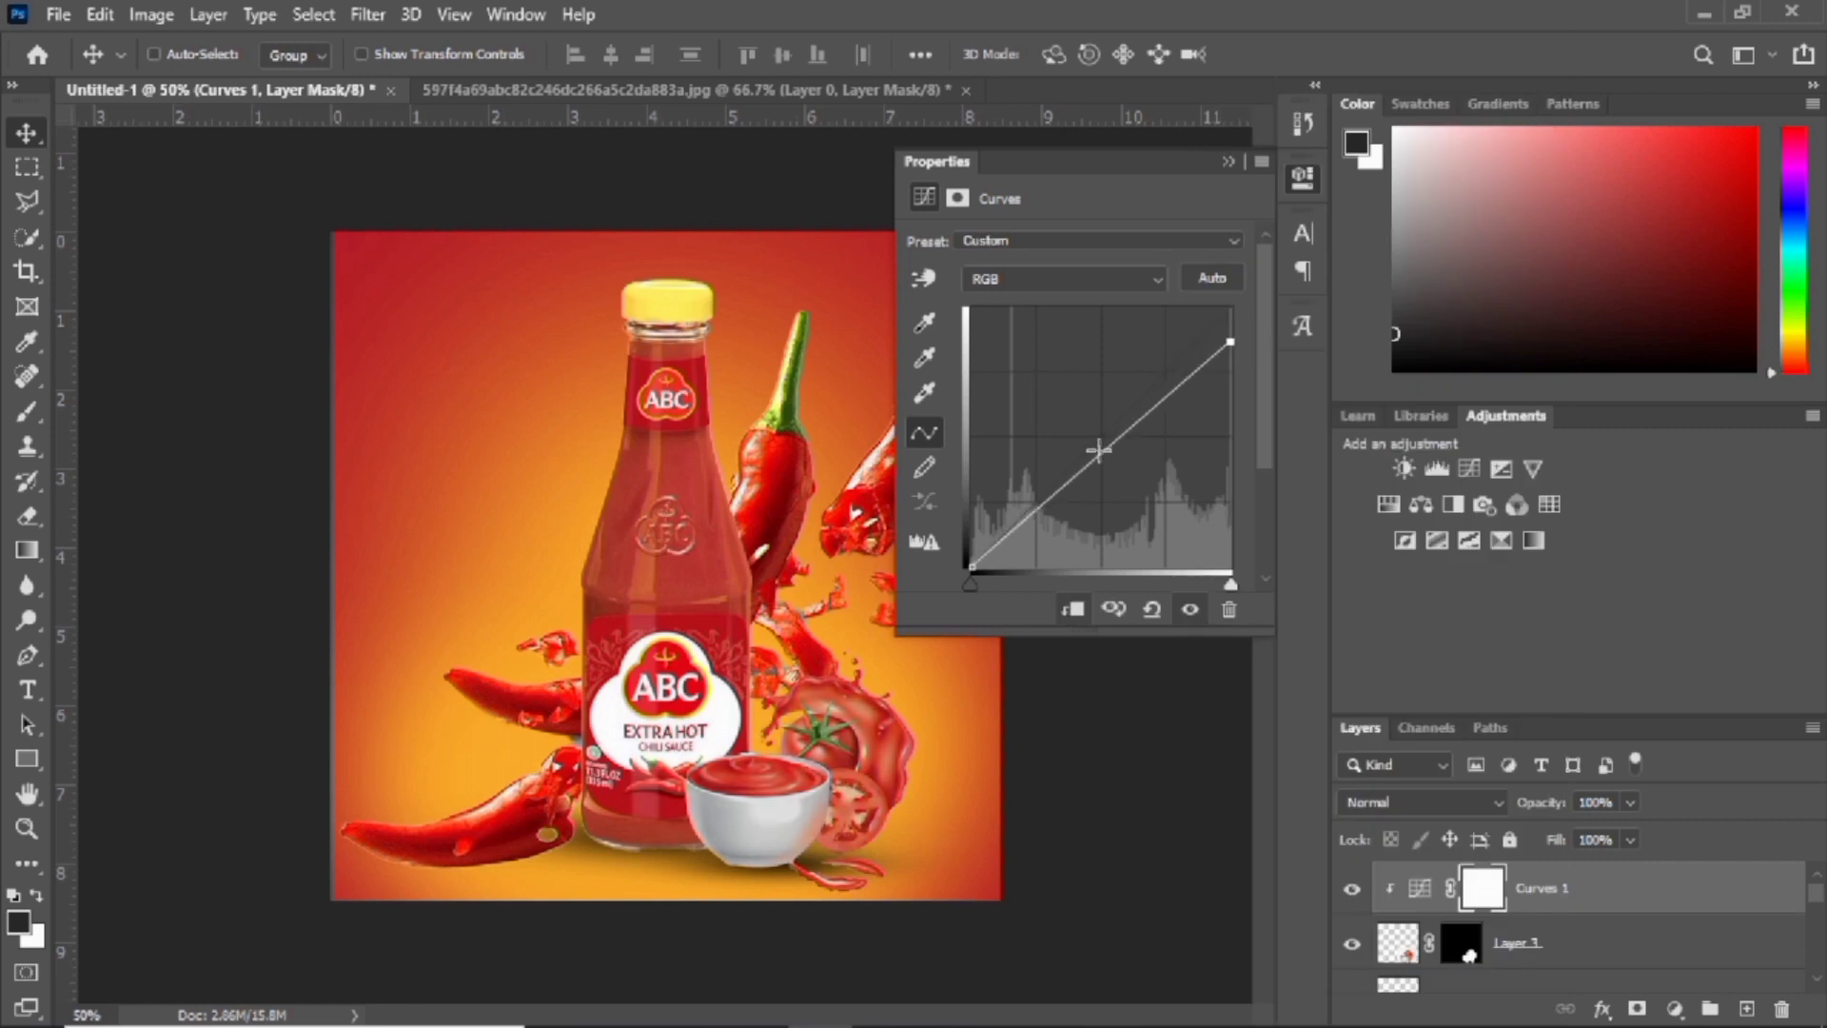
left_click_drag(1098, 452, 1122, 455)
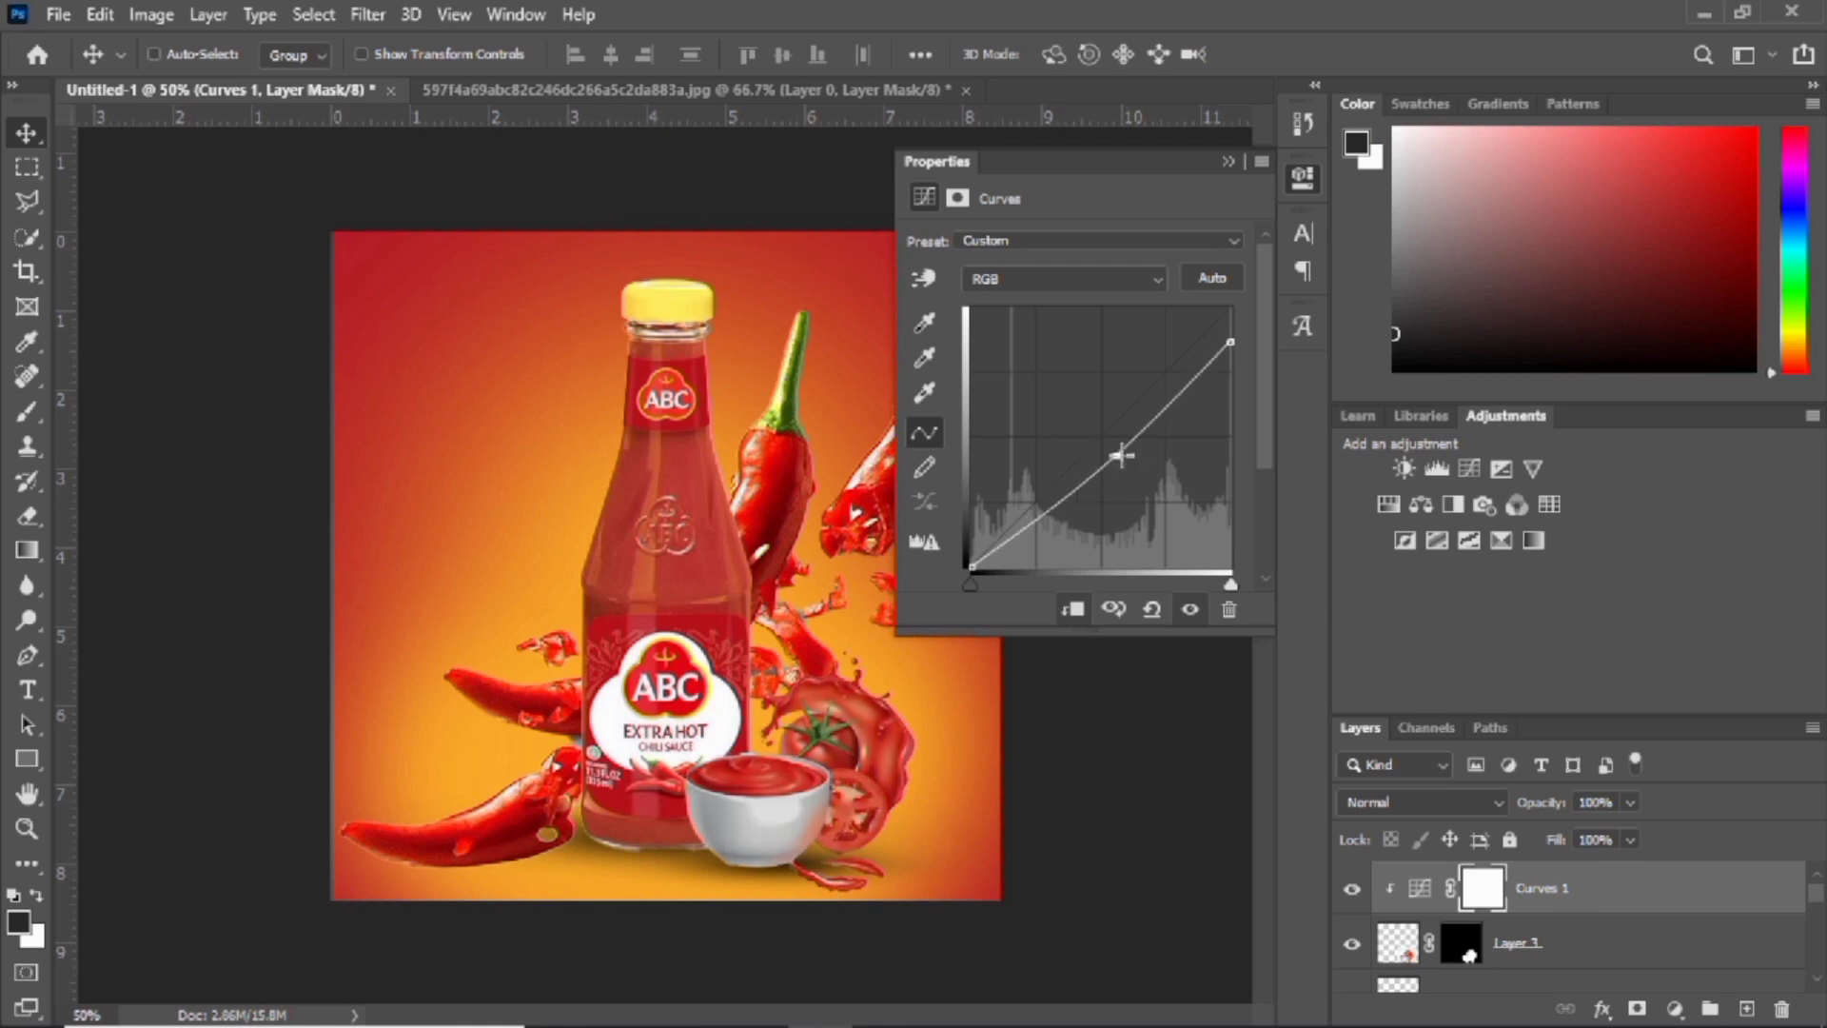
left_click(1227, 163)
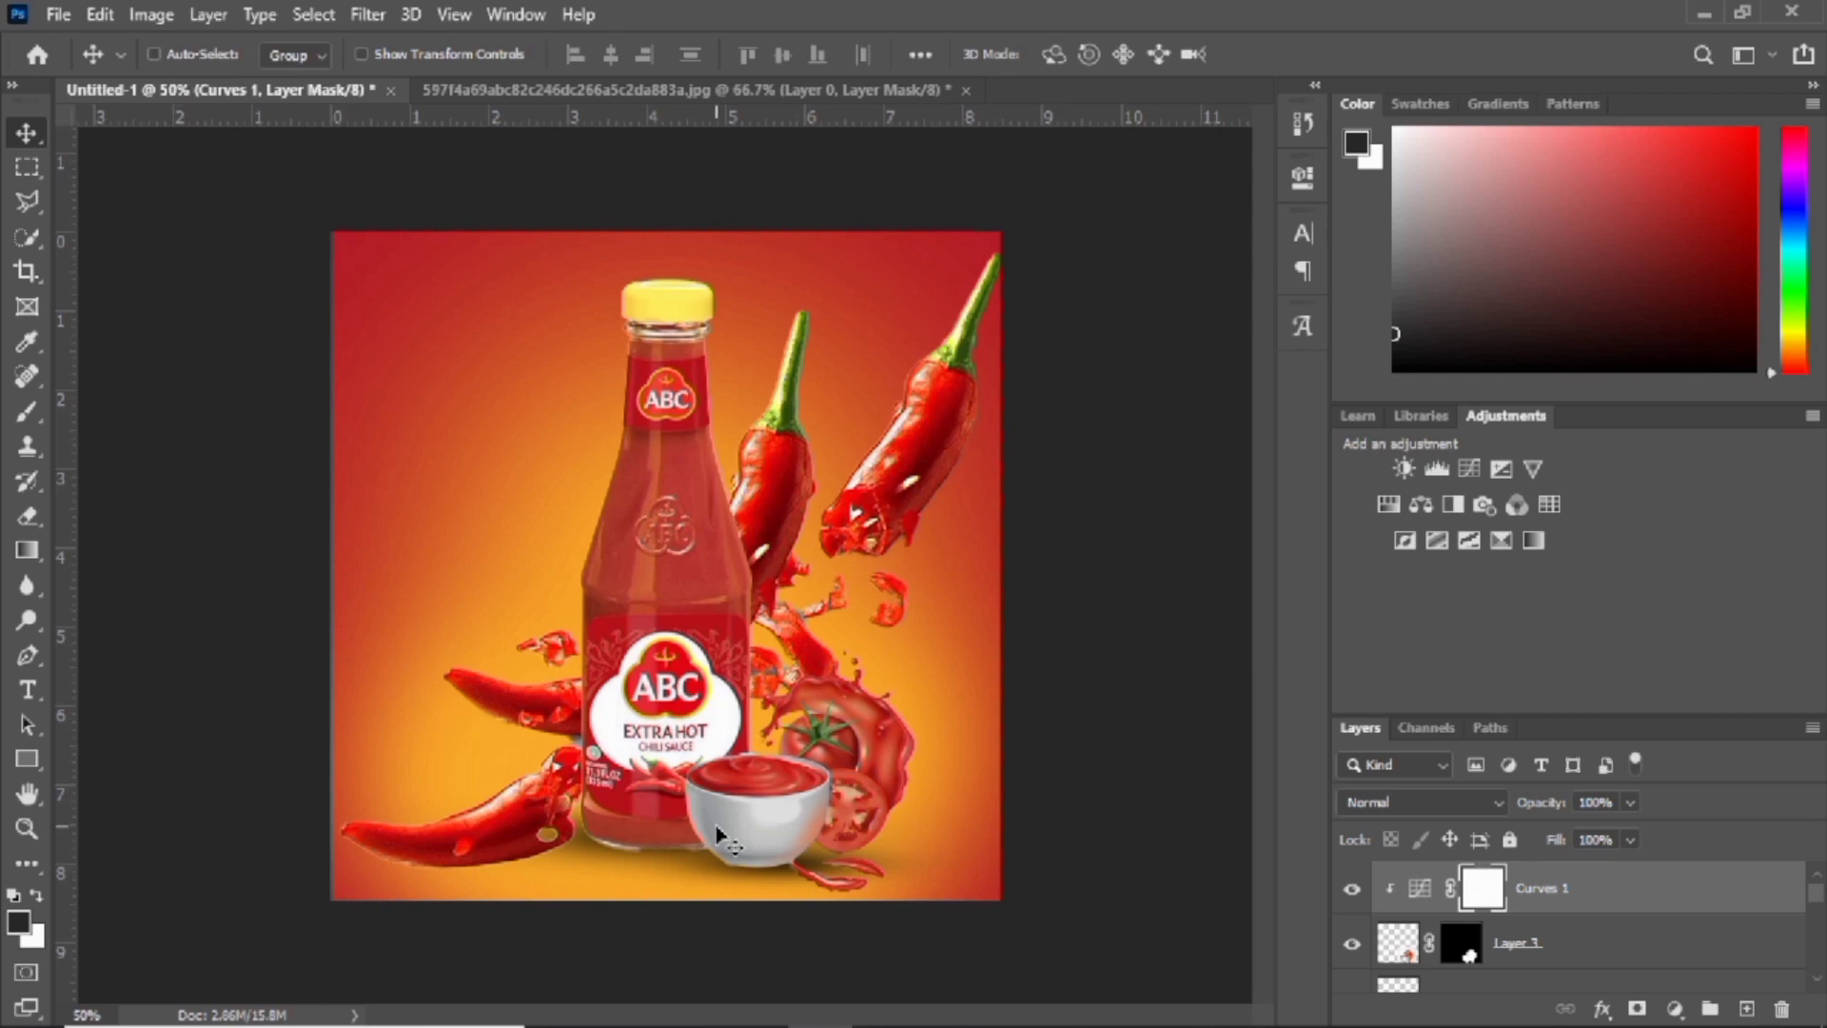
Place the smoky flame image on black from the image folder directly above the bottle layer, centred at about X 455 px, Y 500 px
mouse_move(1816, 893)
left_mouse_down()
mouse_move(1822, 936)
mouse_move(1818, 915)
left_mouse_up()
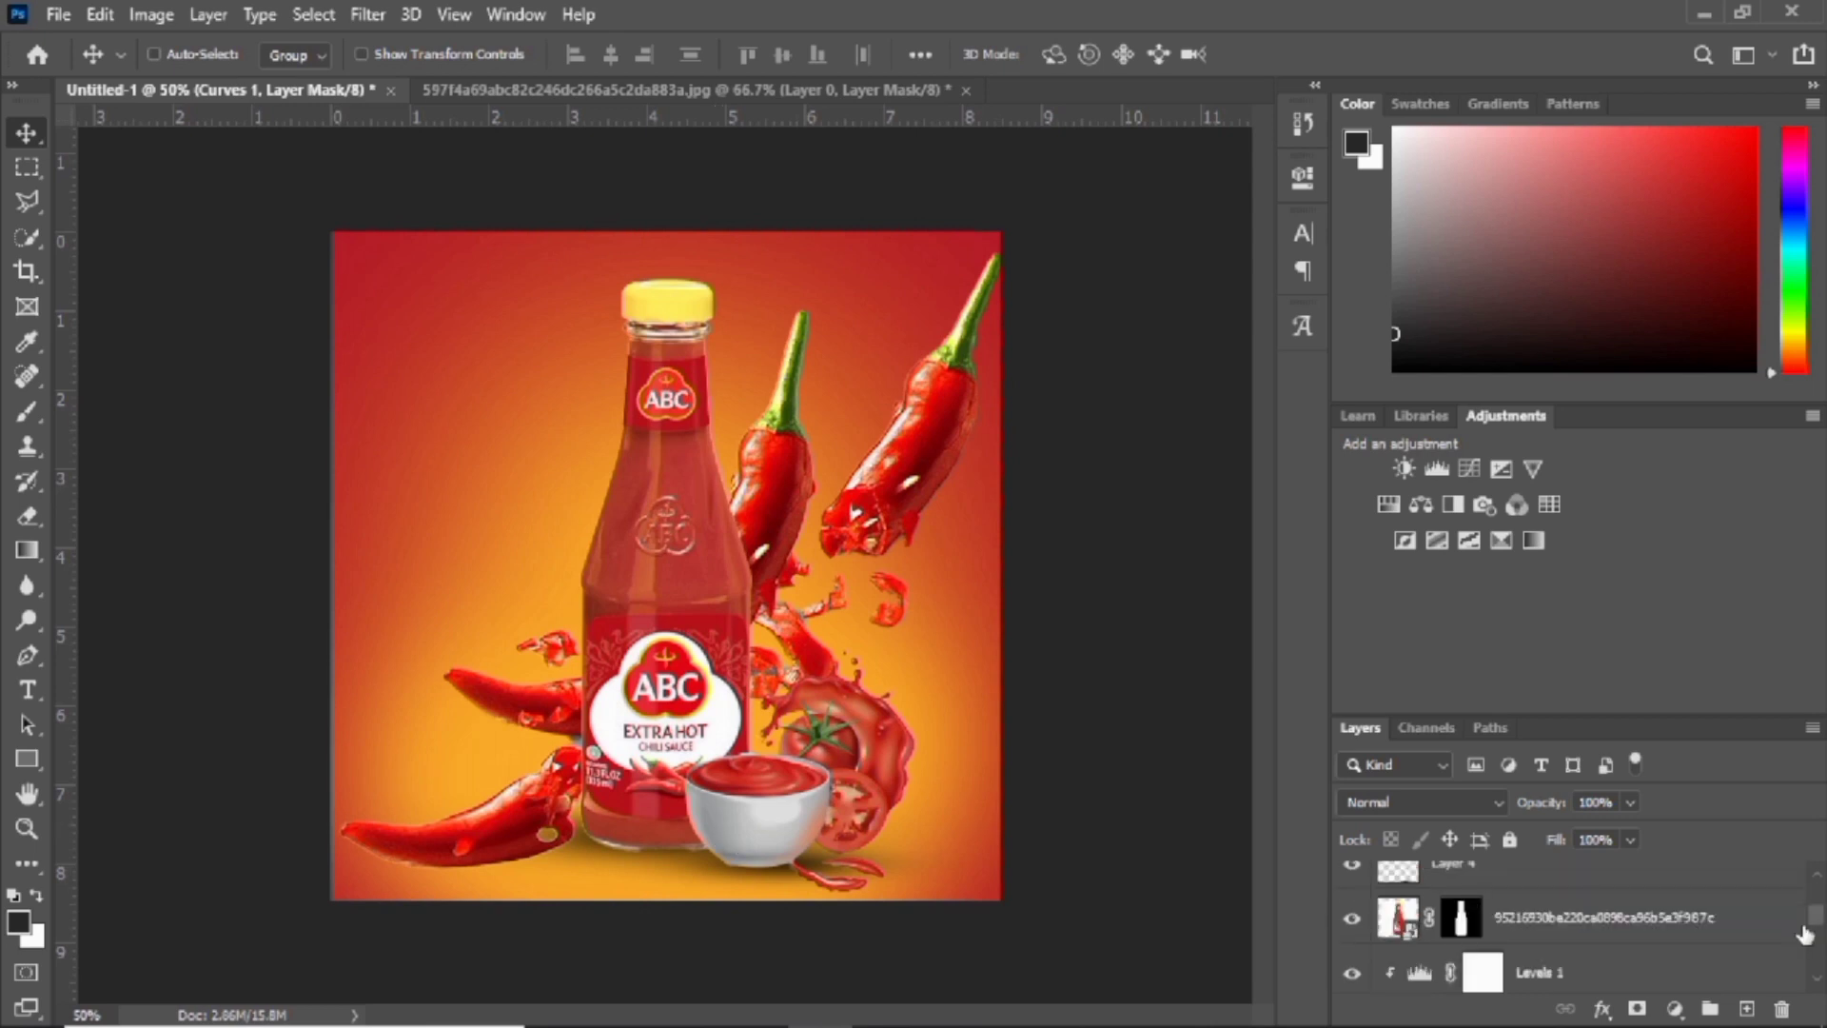
left_click(1631, 918)
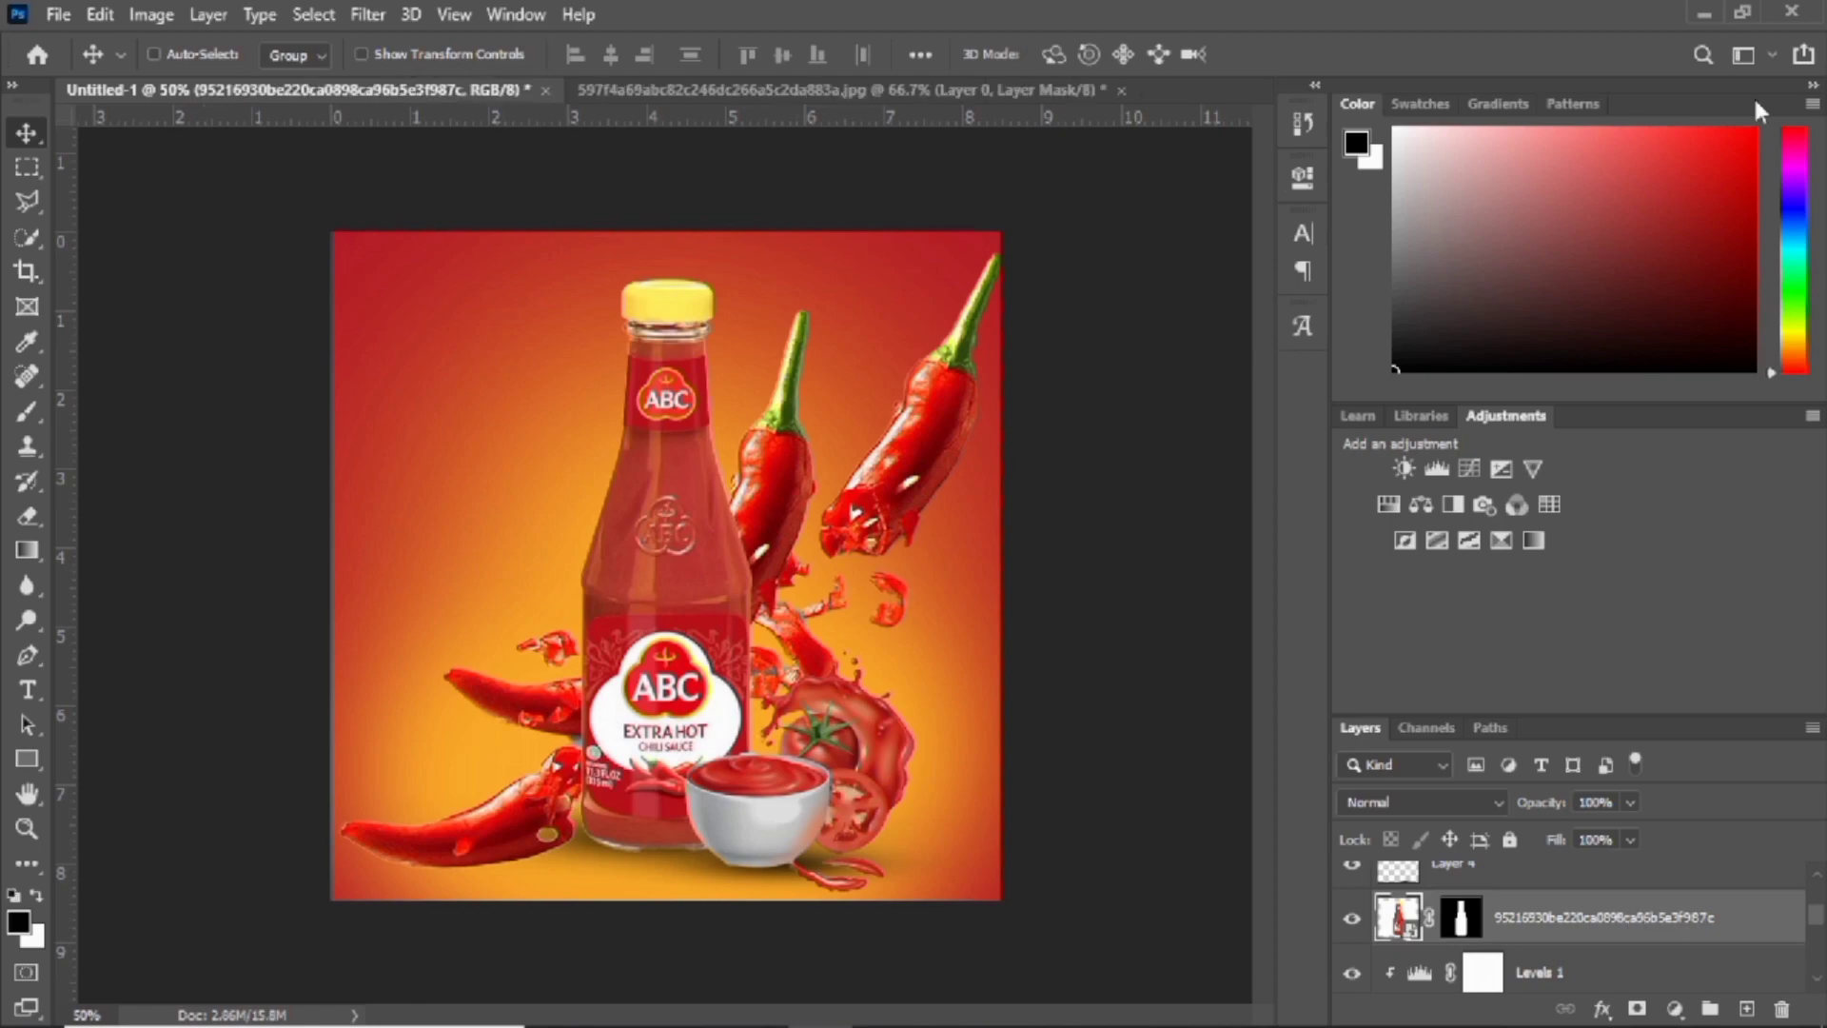
key("alt+Tab")
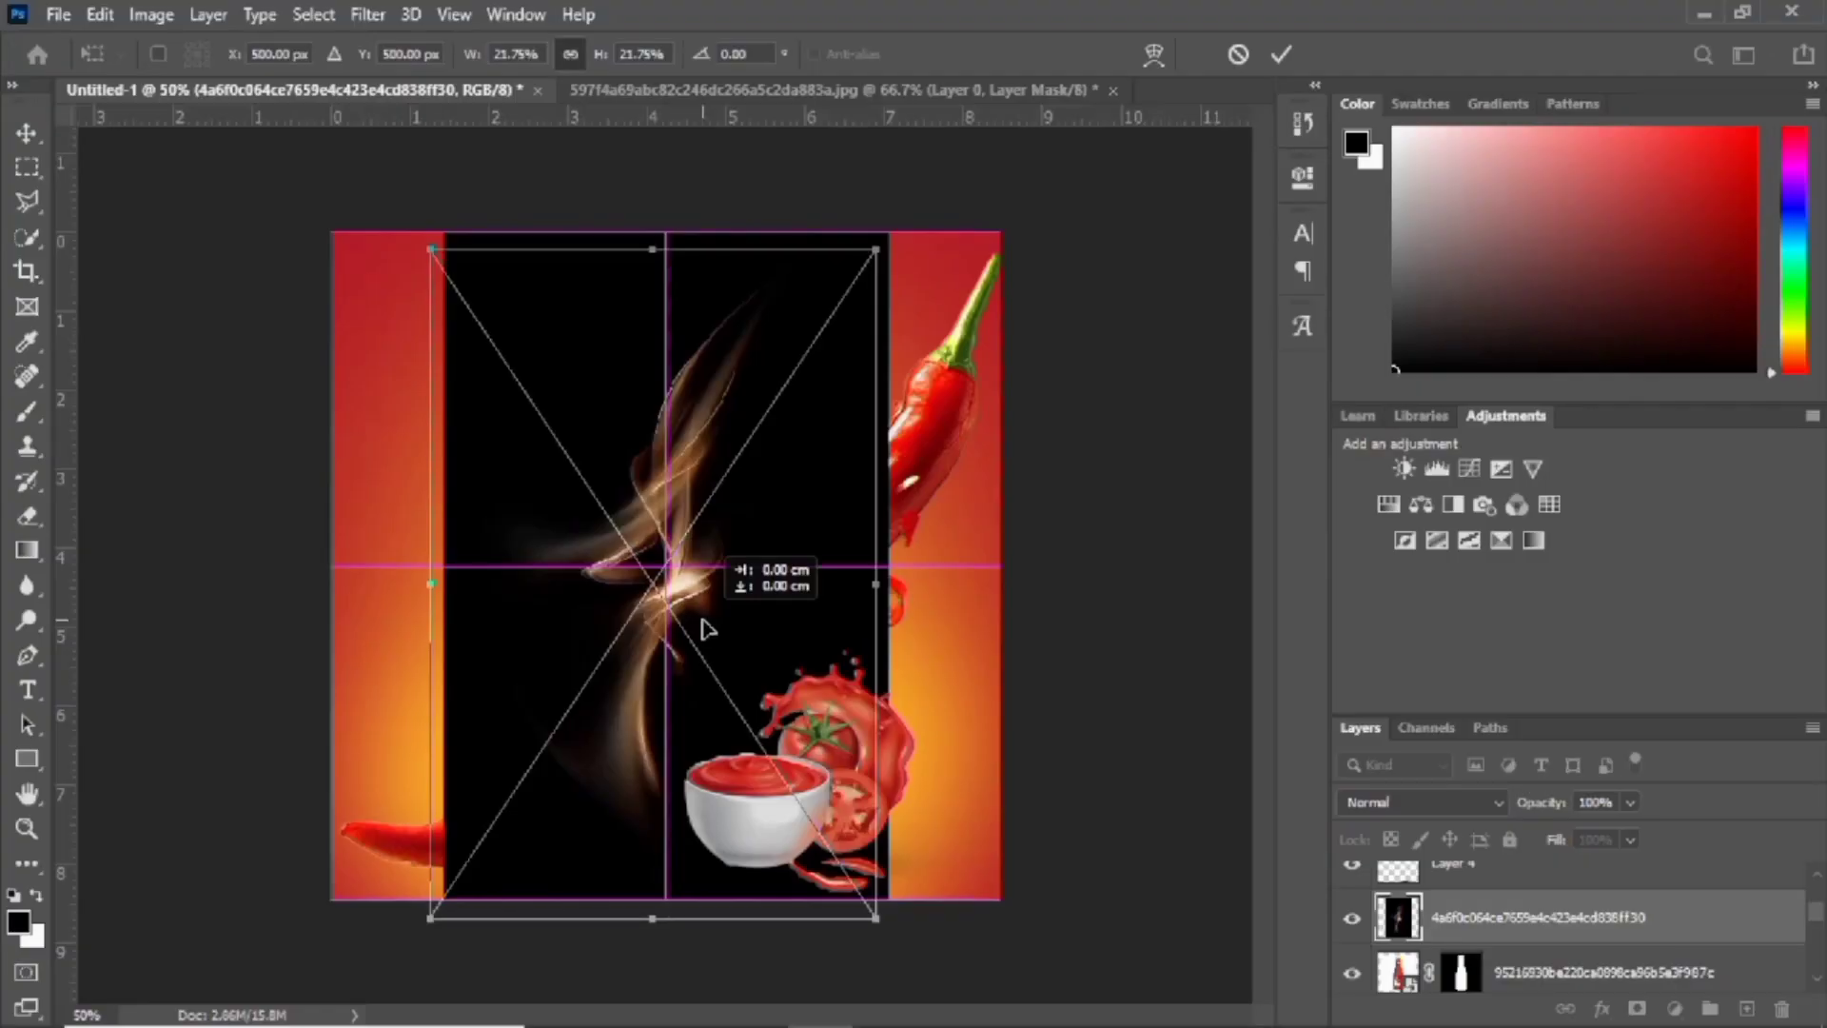
left_click_drag(706, 628, 697, 619)
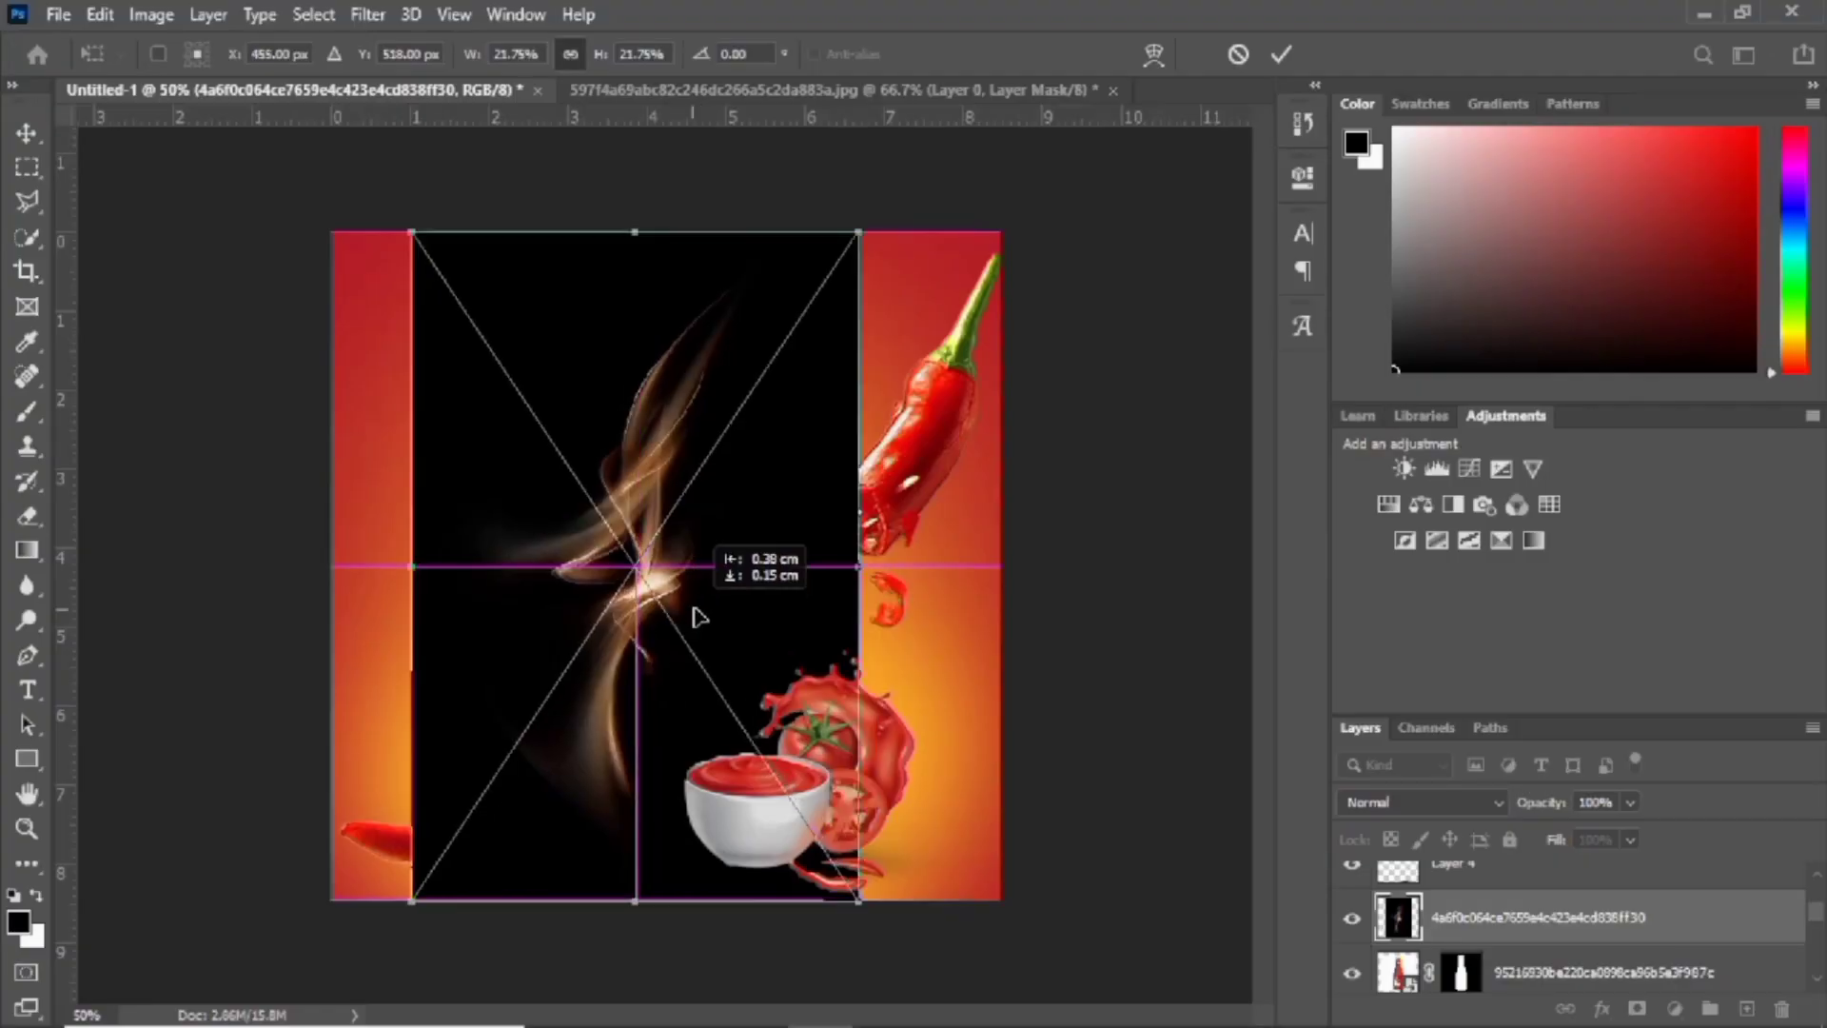
left_click(1421, 802)
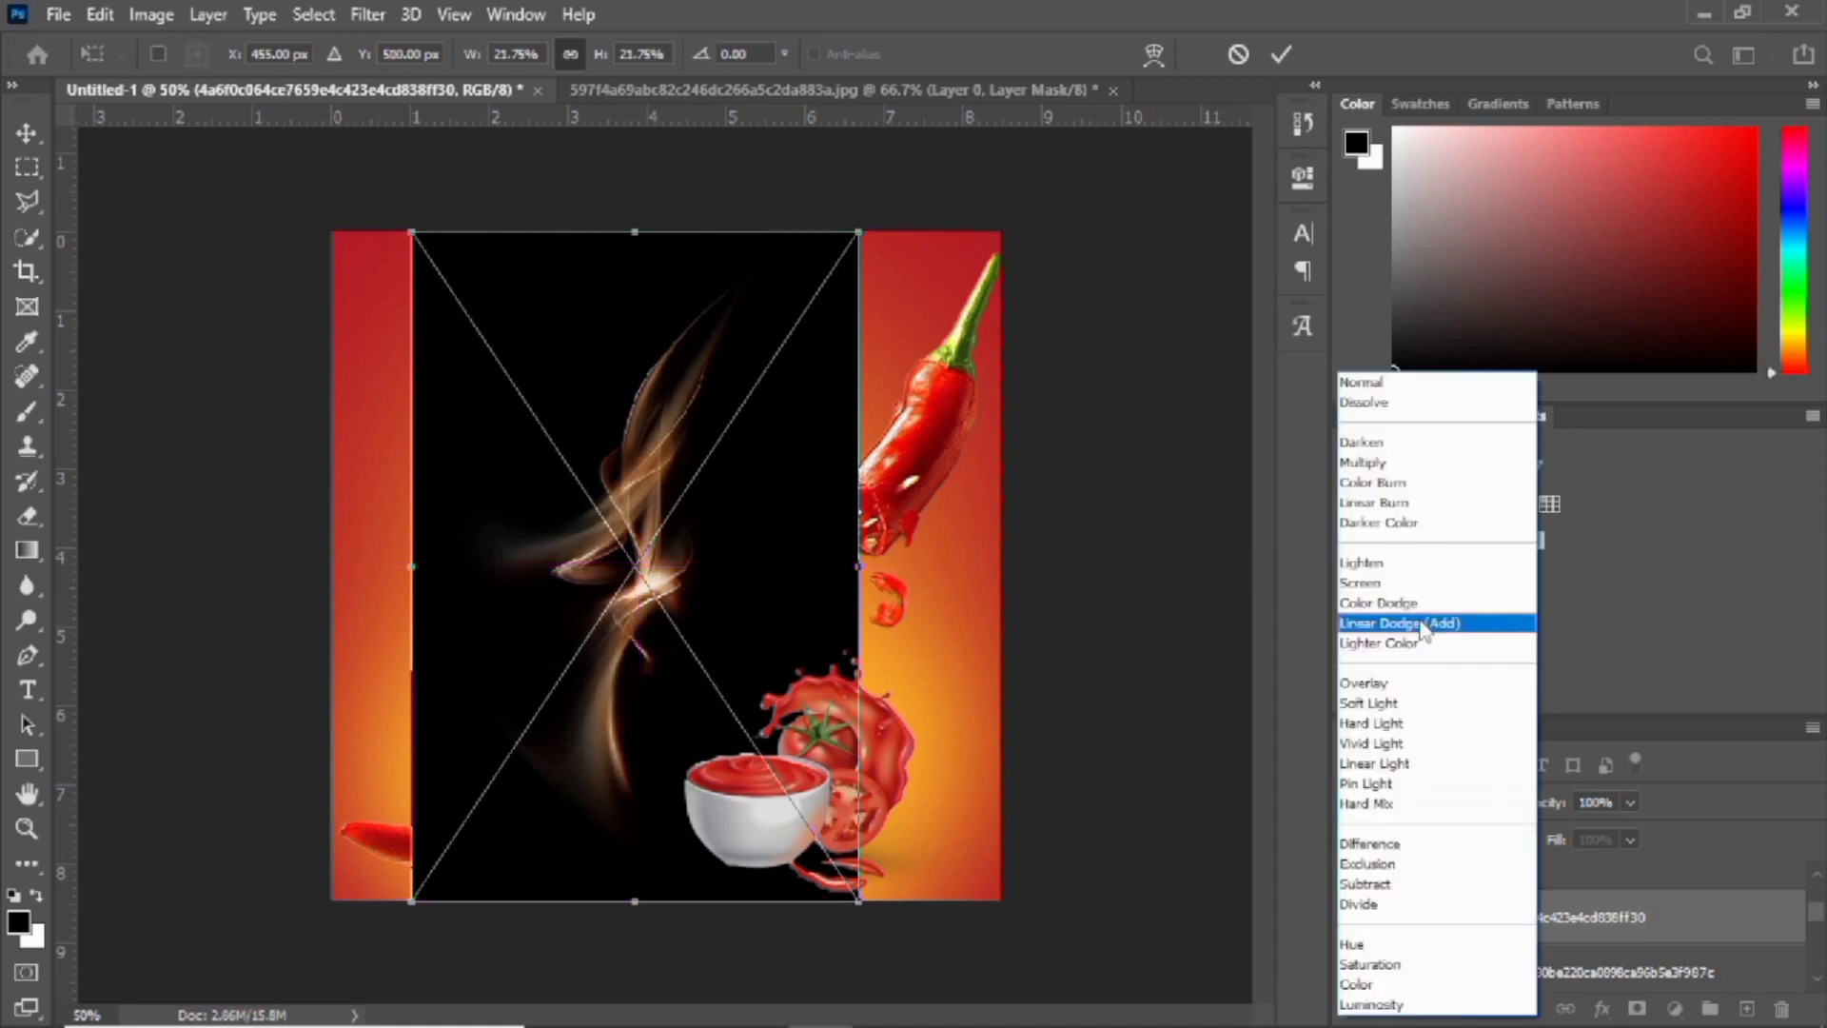
key("Escape")
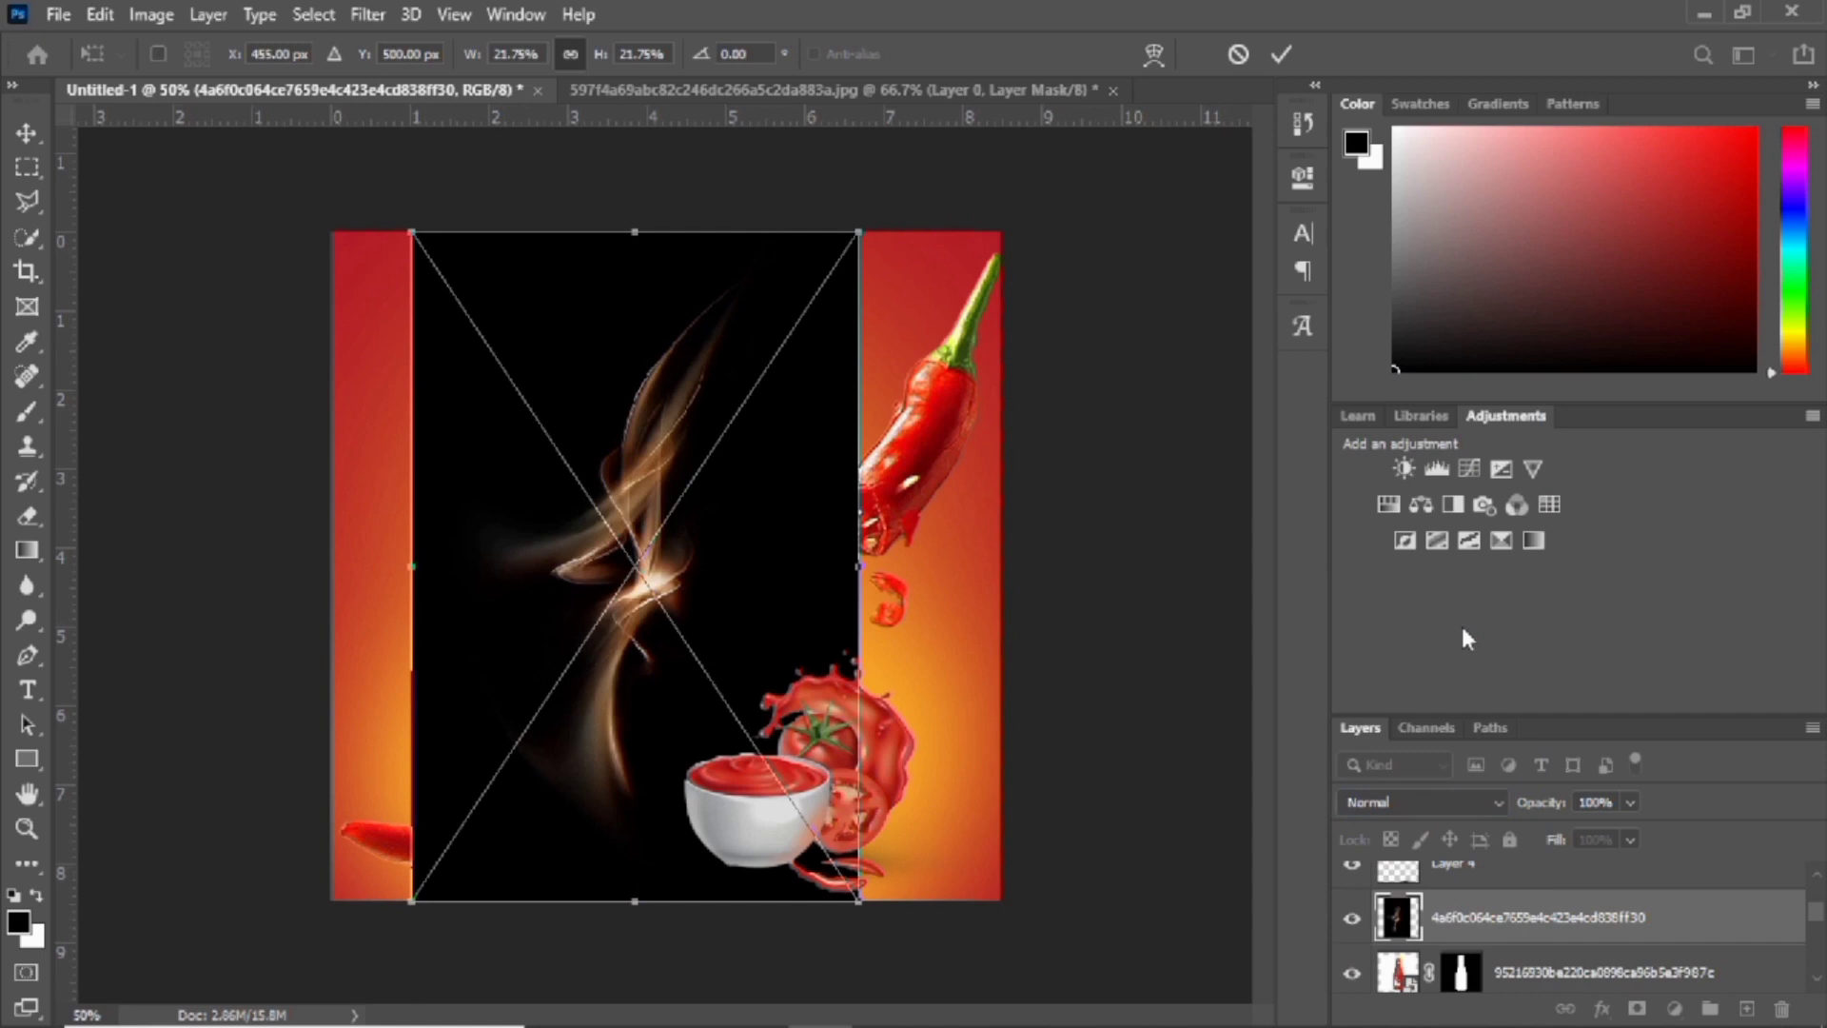
mouse_move(1230, 1020)
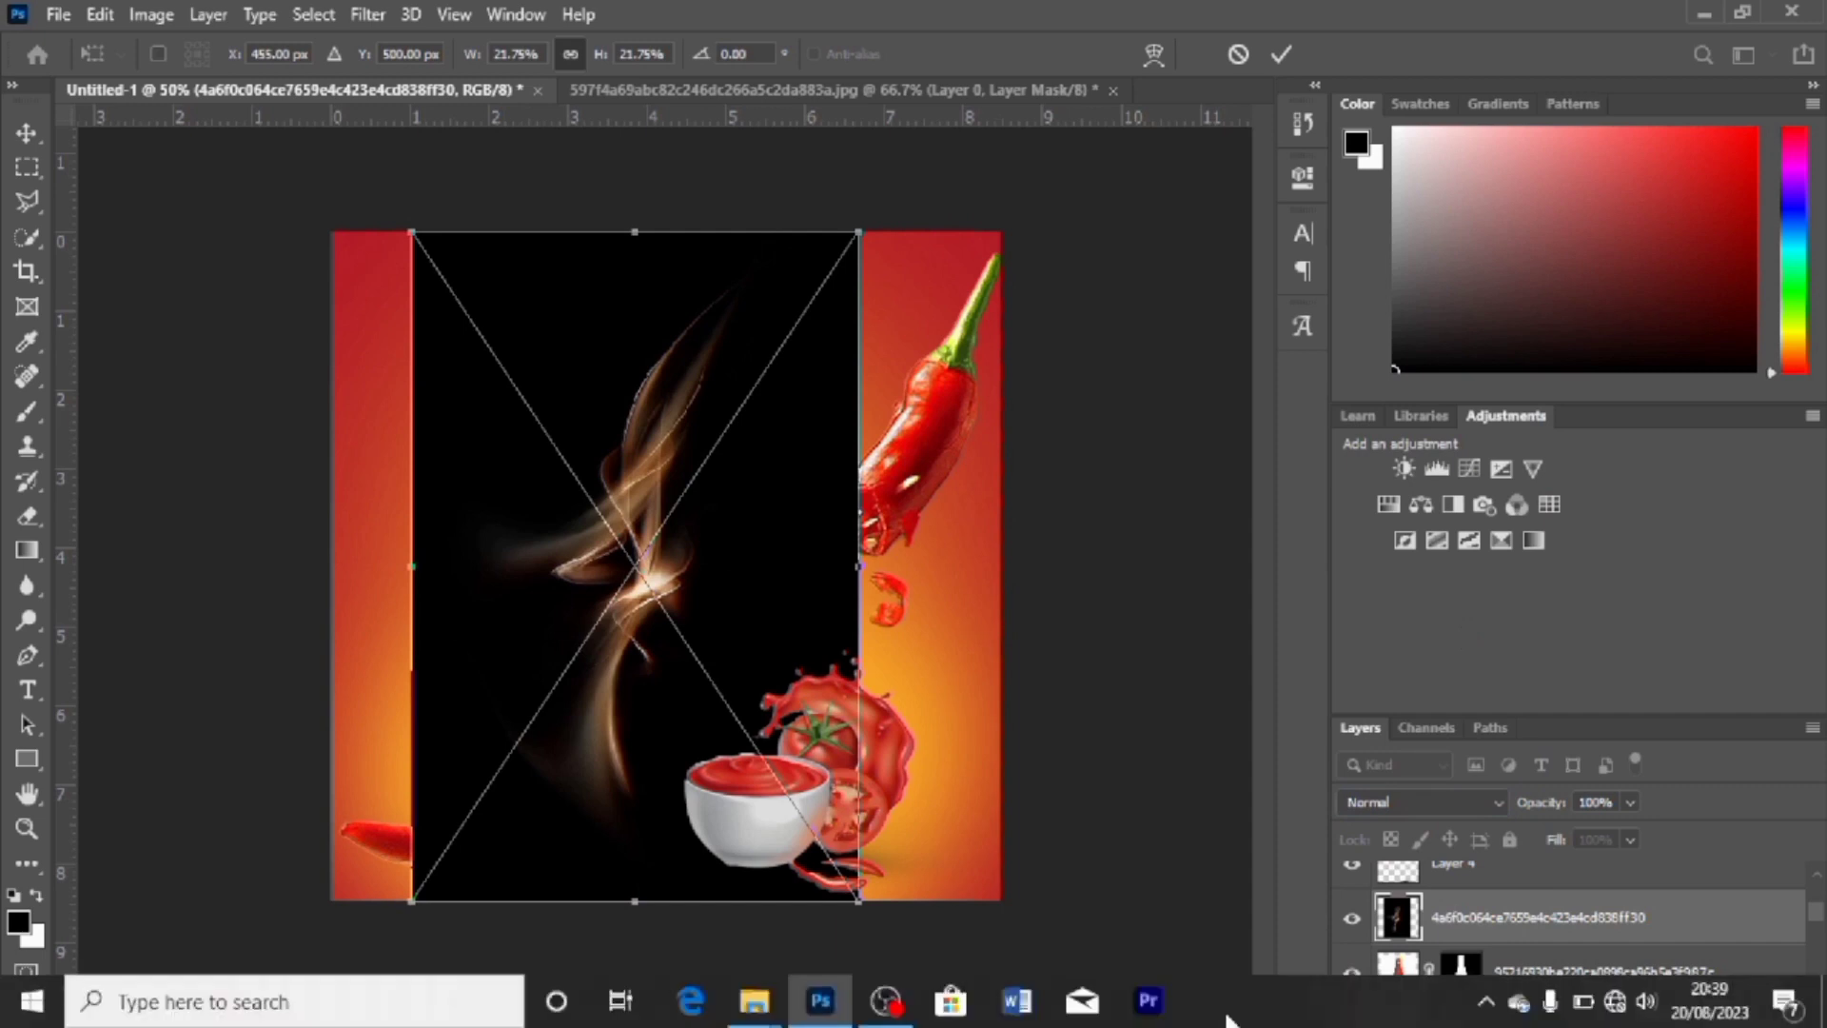
key("Return")
Blend the flame layer with Linear Dodge (Add) and shift it down and left over the bottle's left edge
left_click(1499, 802)
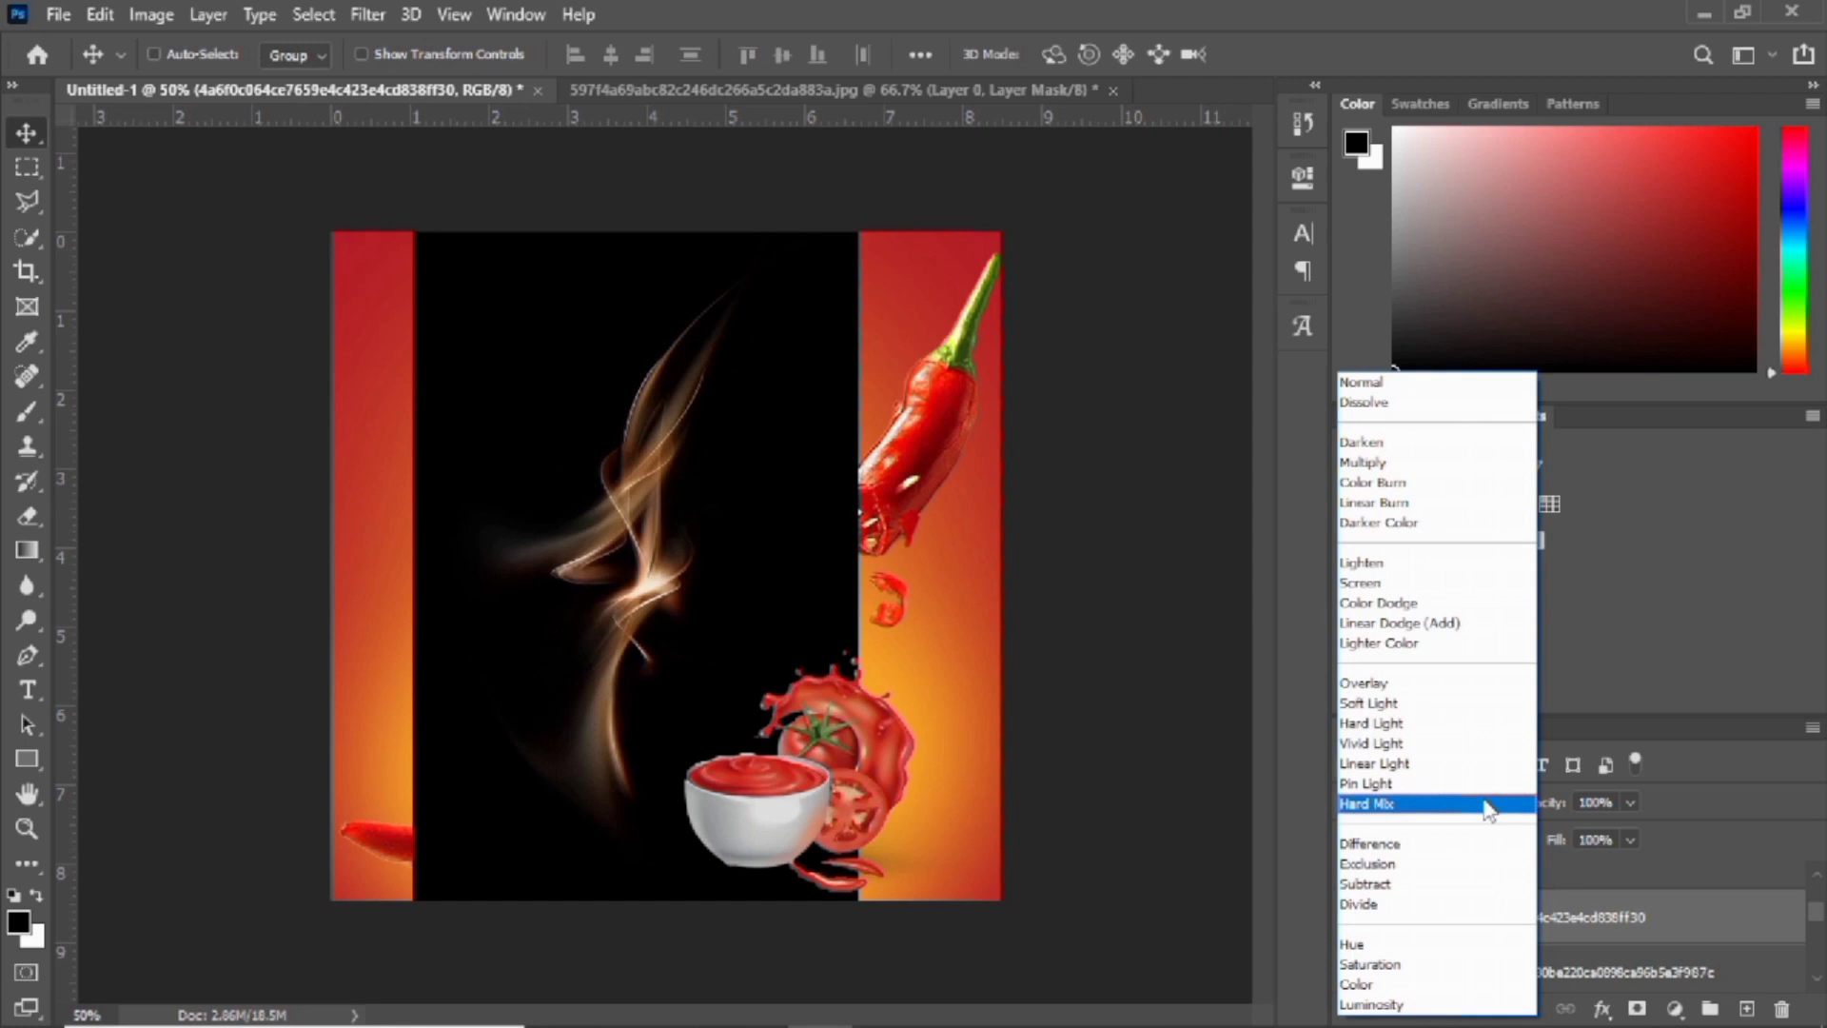
left_click(1399, 622)
left_click_drag(635, 530, 595, 561)
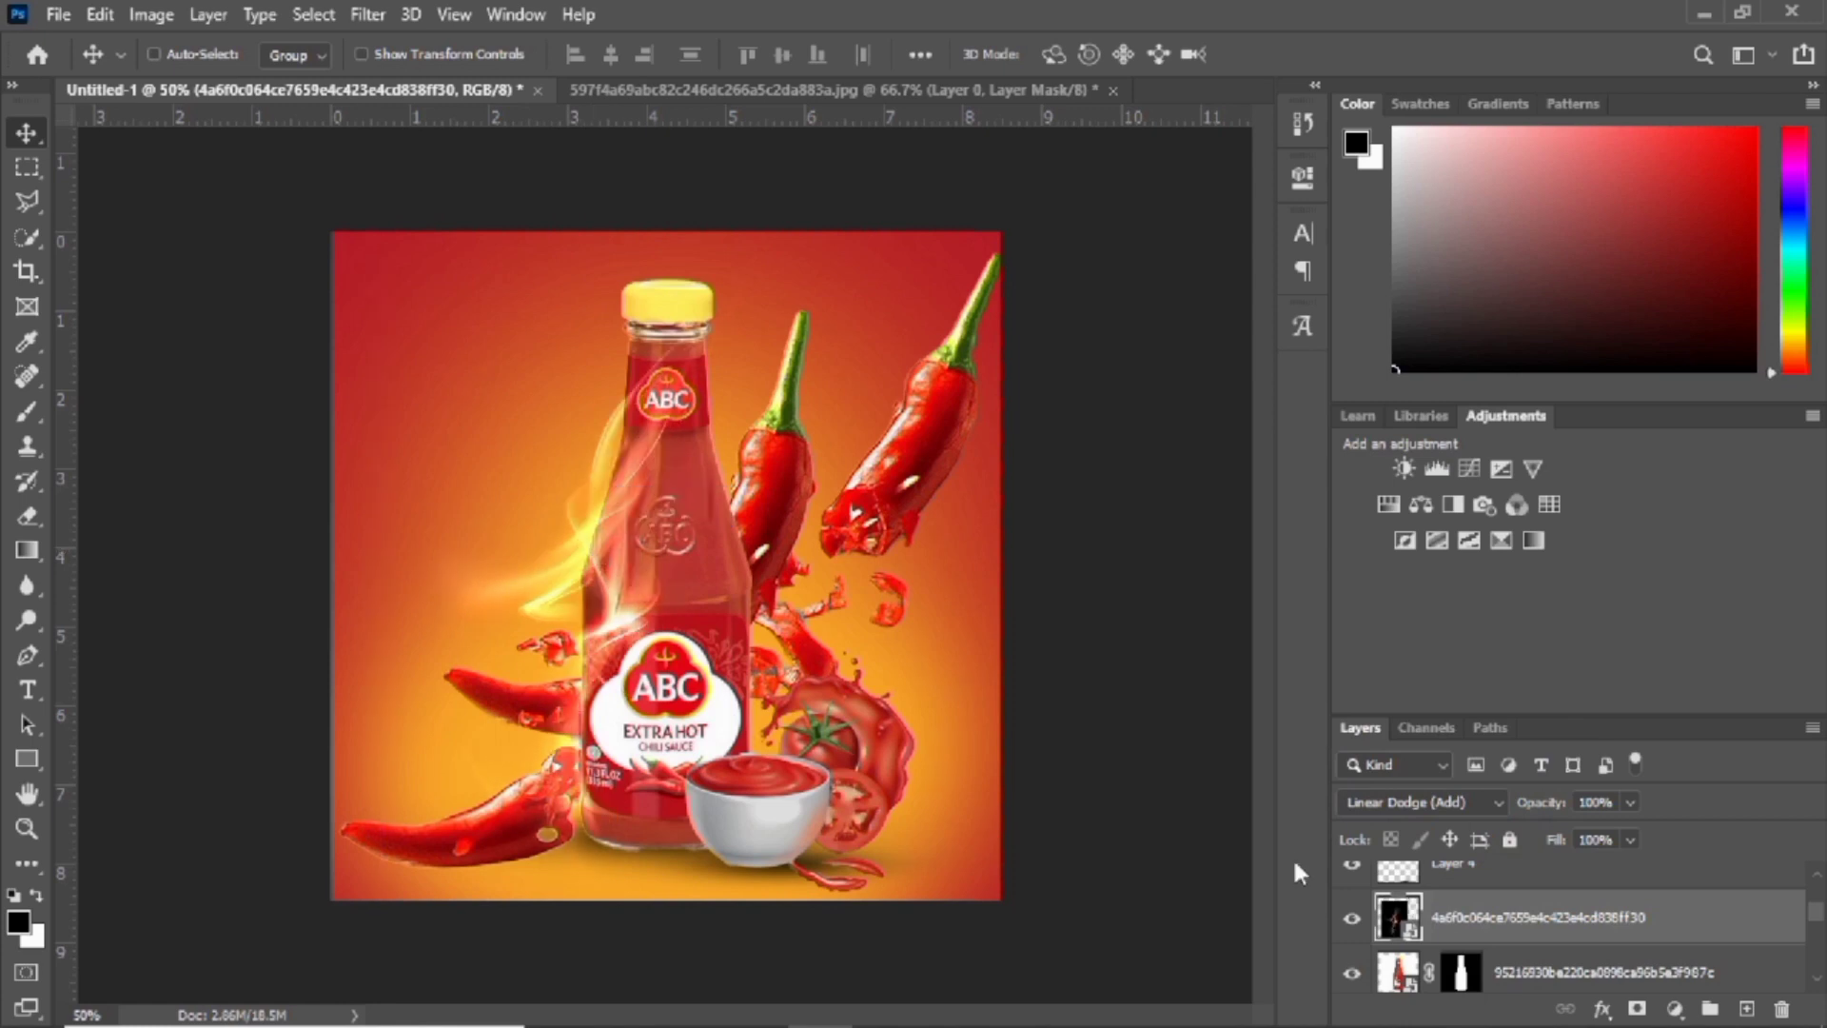
Duplicate the flame layer, move the copy to the bottle's right side and flip it horizontally
key("ctrl+j")
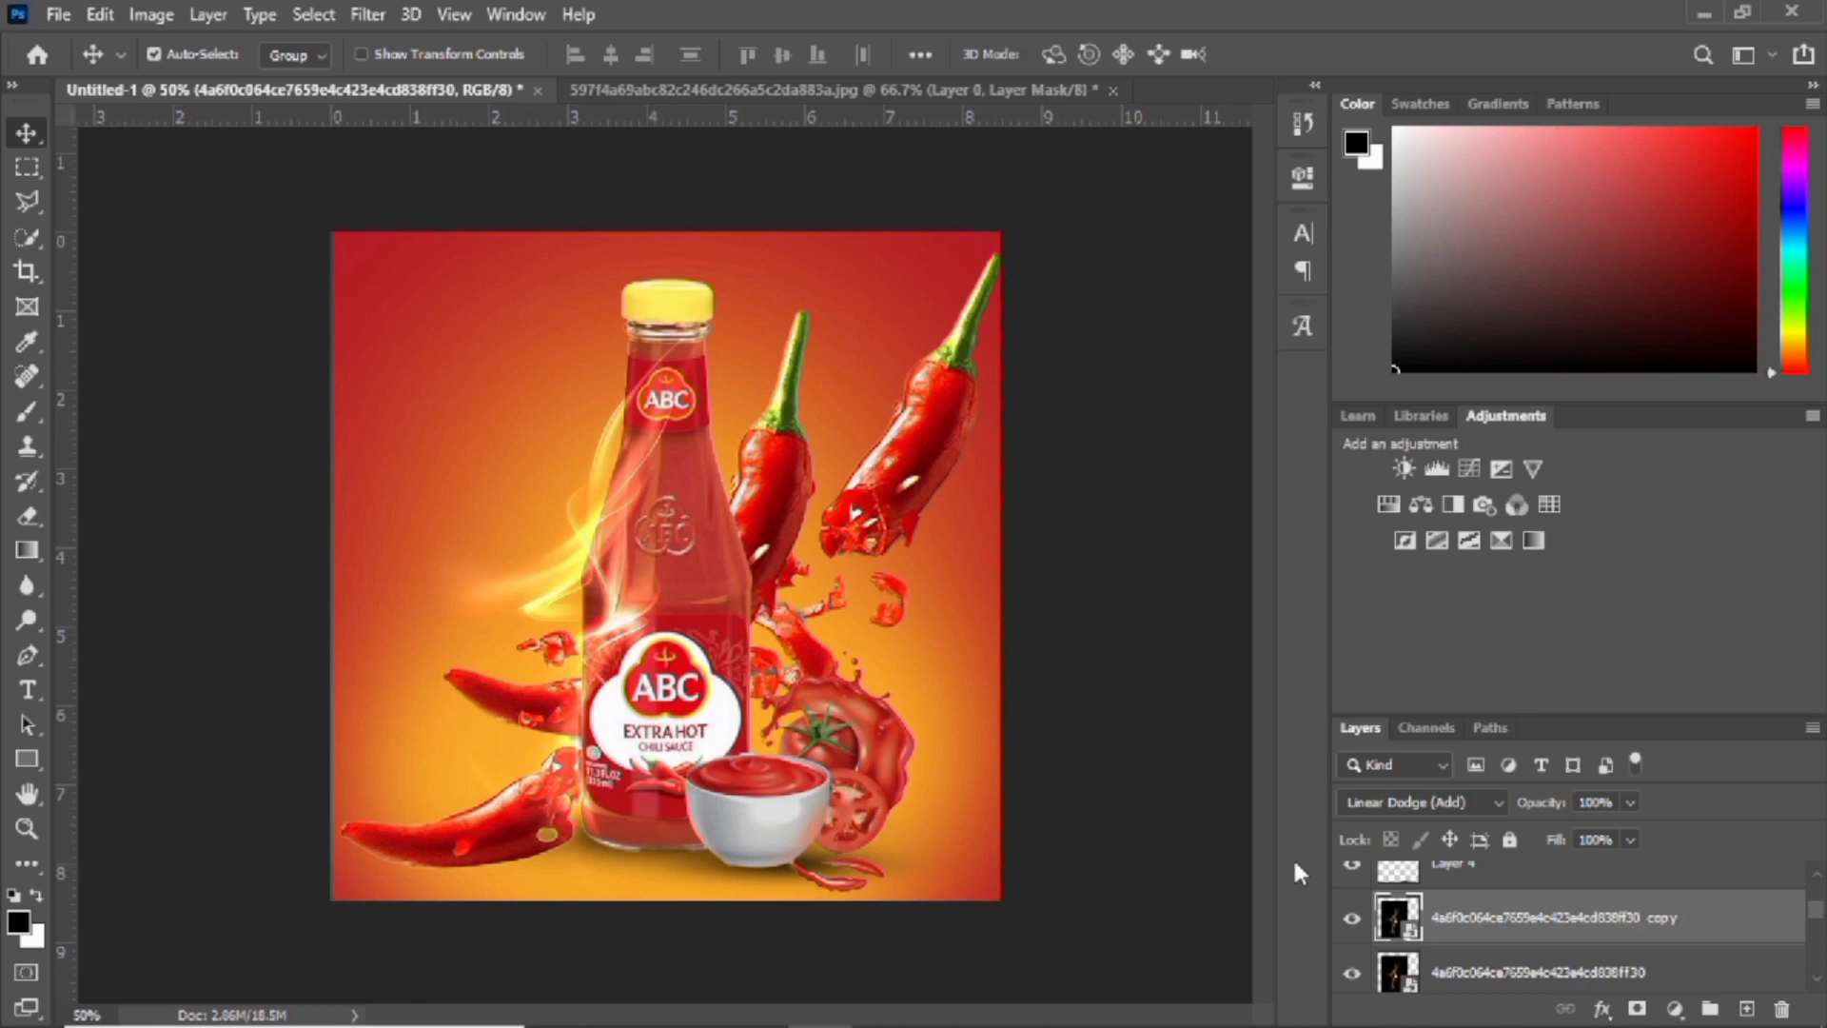
left_click_drag(582, 570, 702, 577)
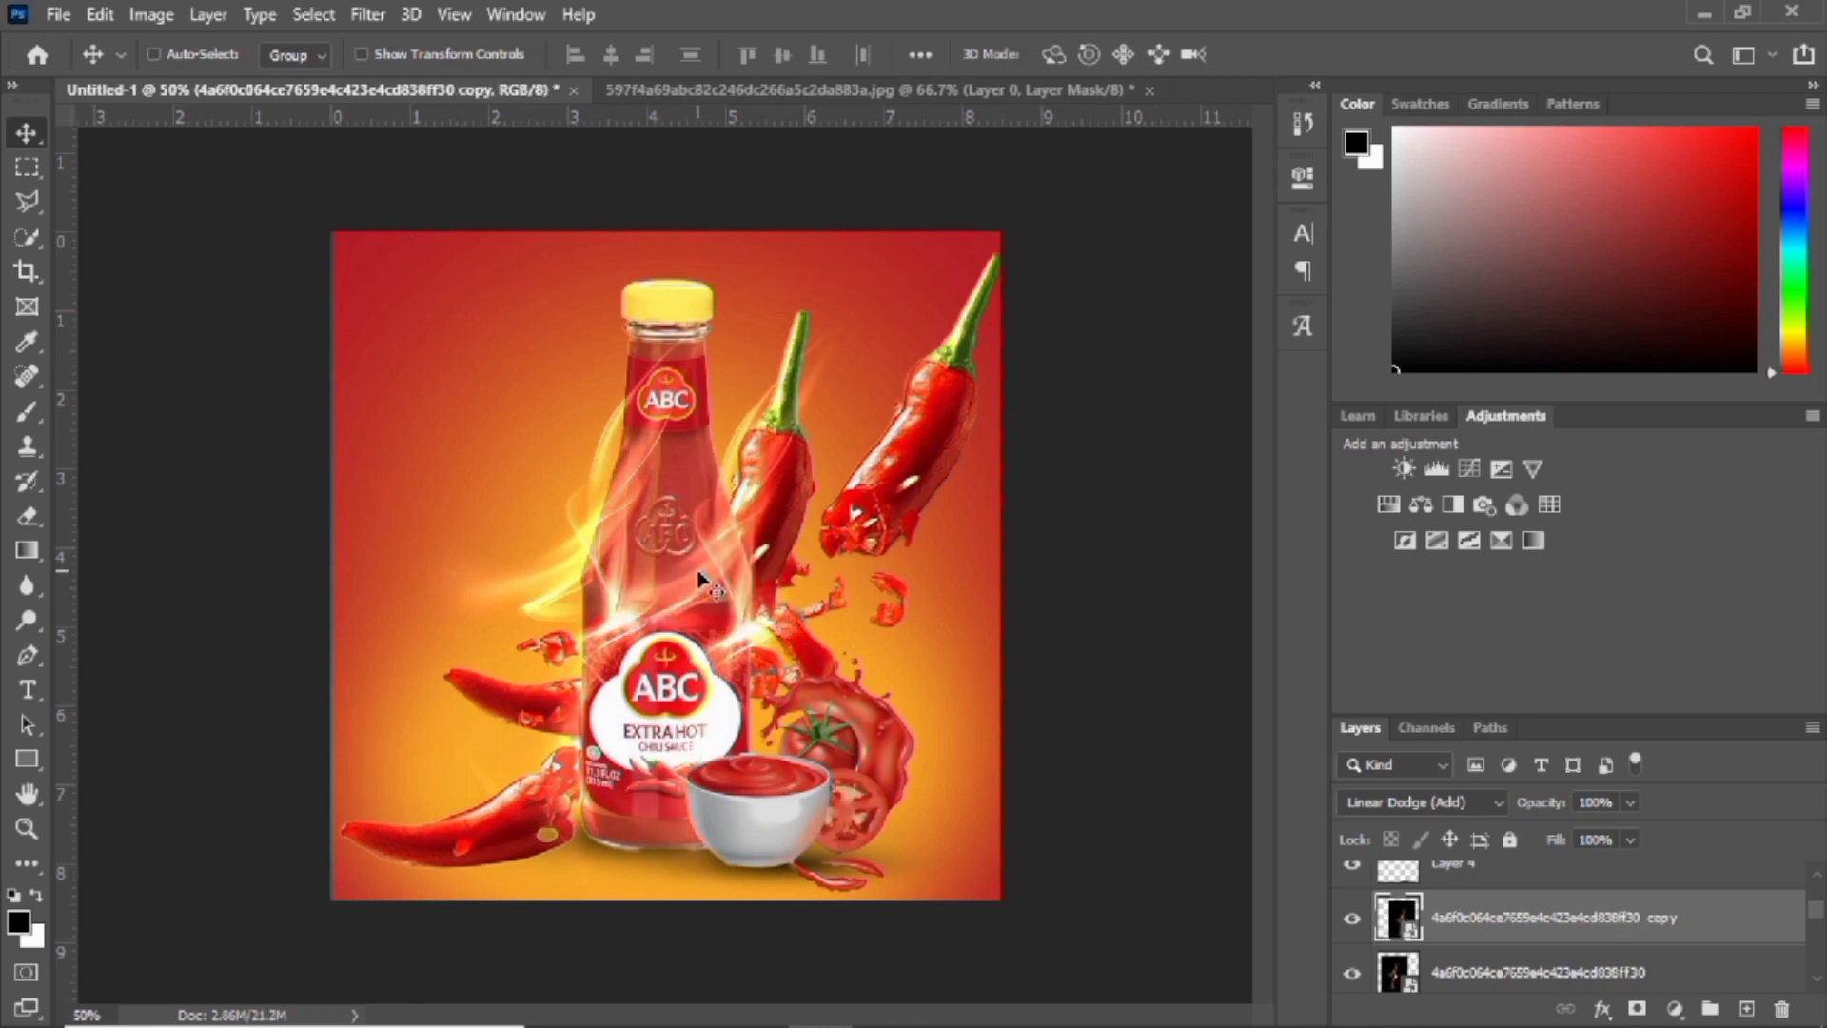
key("ctrl+t")
right_click(703, 579)
left_click(804, 963)
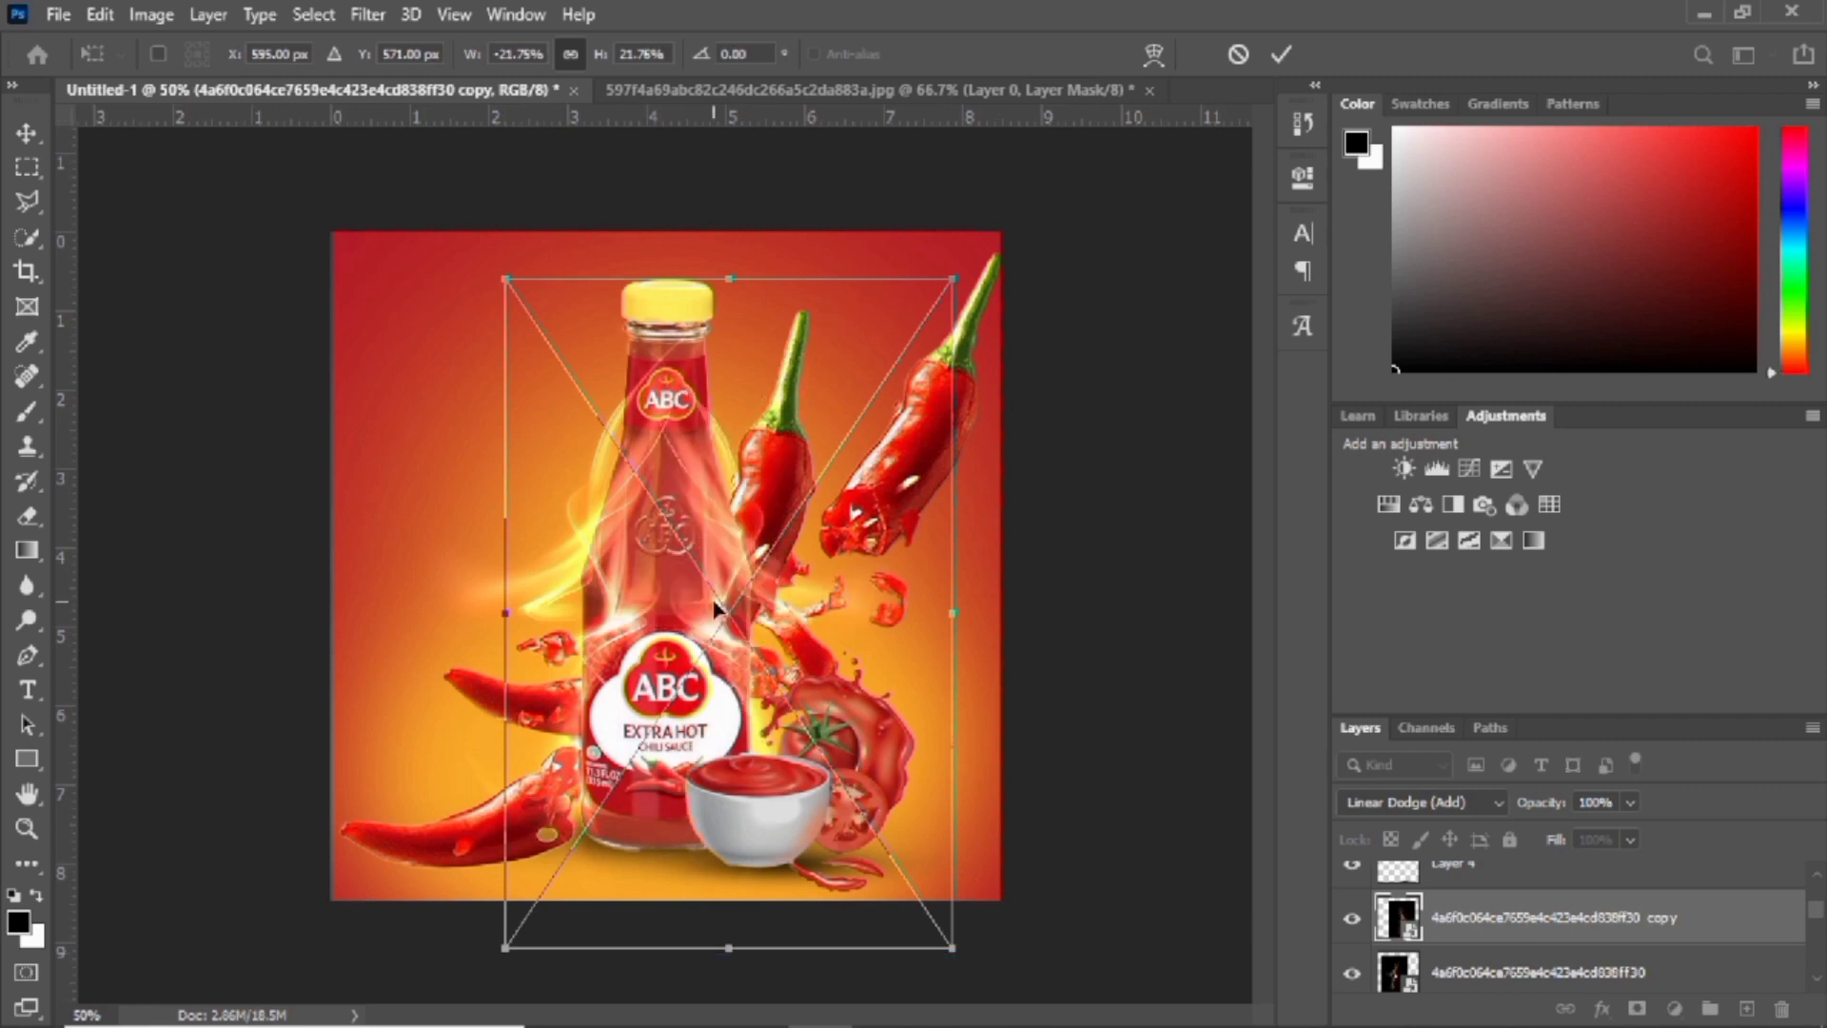
key("Return")
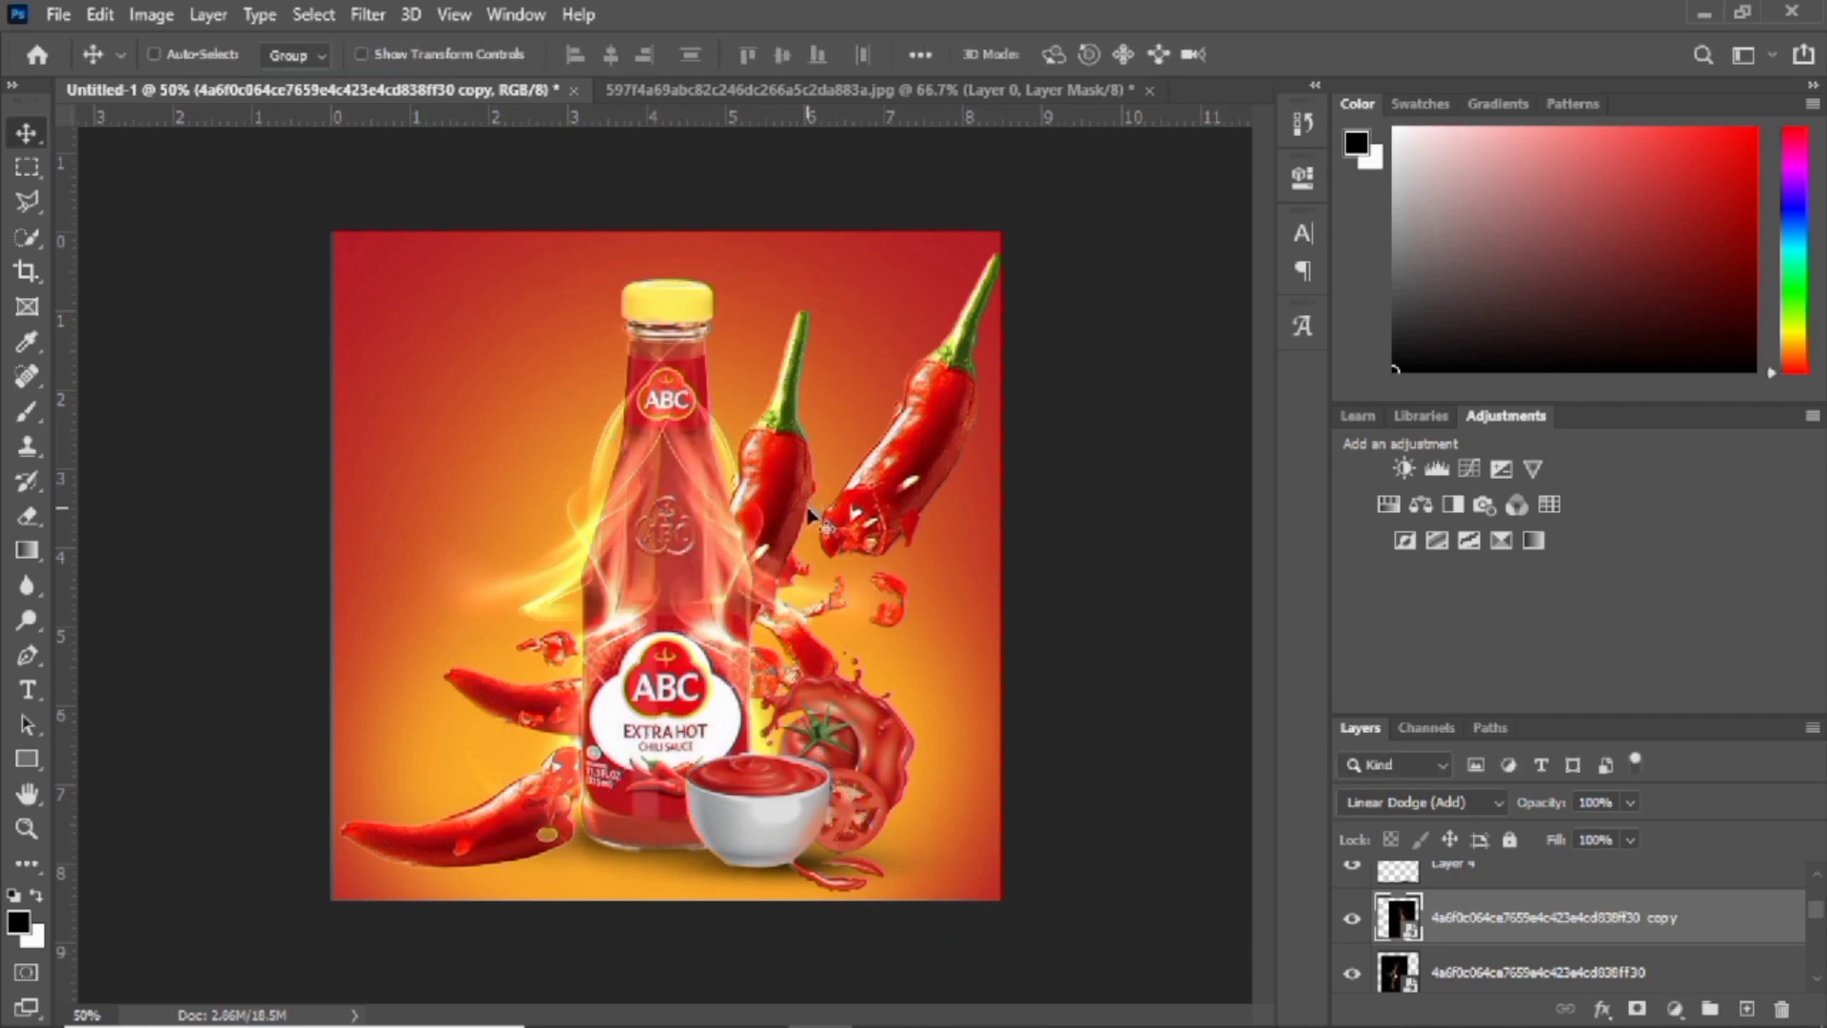
Open the Chilli Pepper logo image from New folder (3) as a separate document and close the chili peppers source without saving
key("alt+Tab")
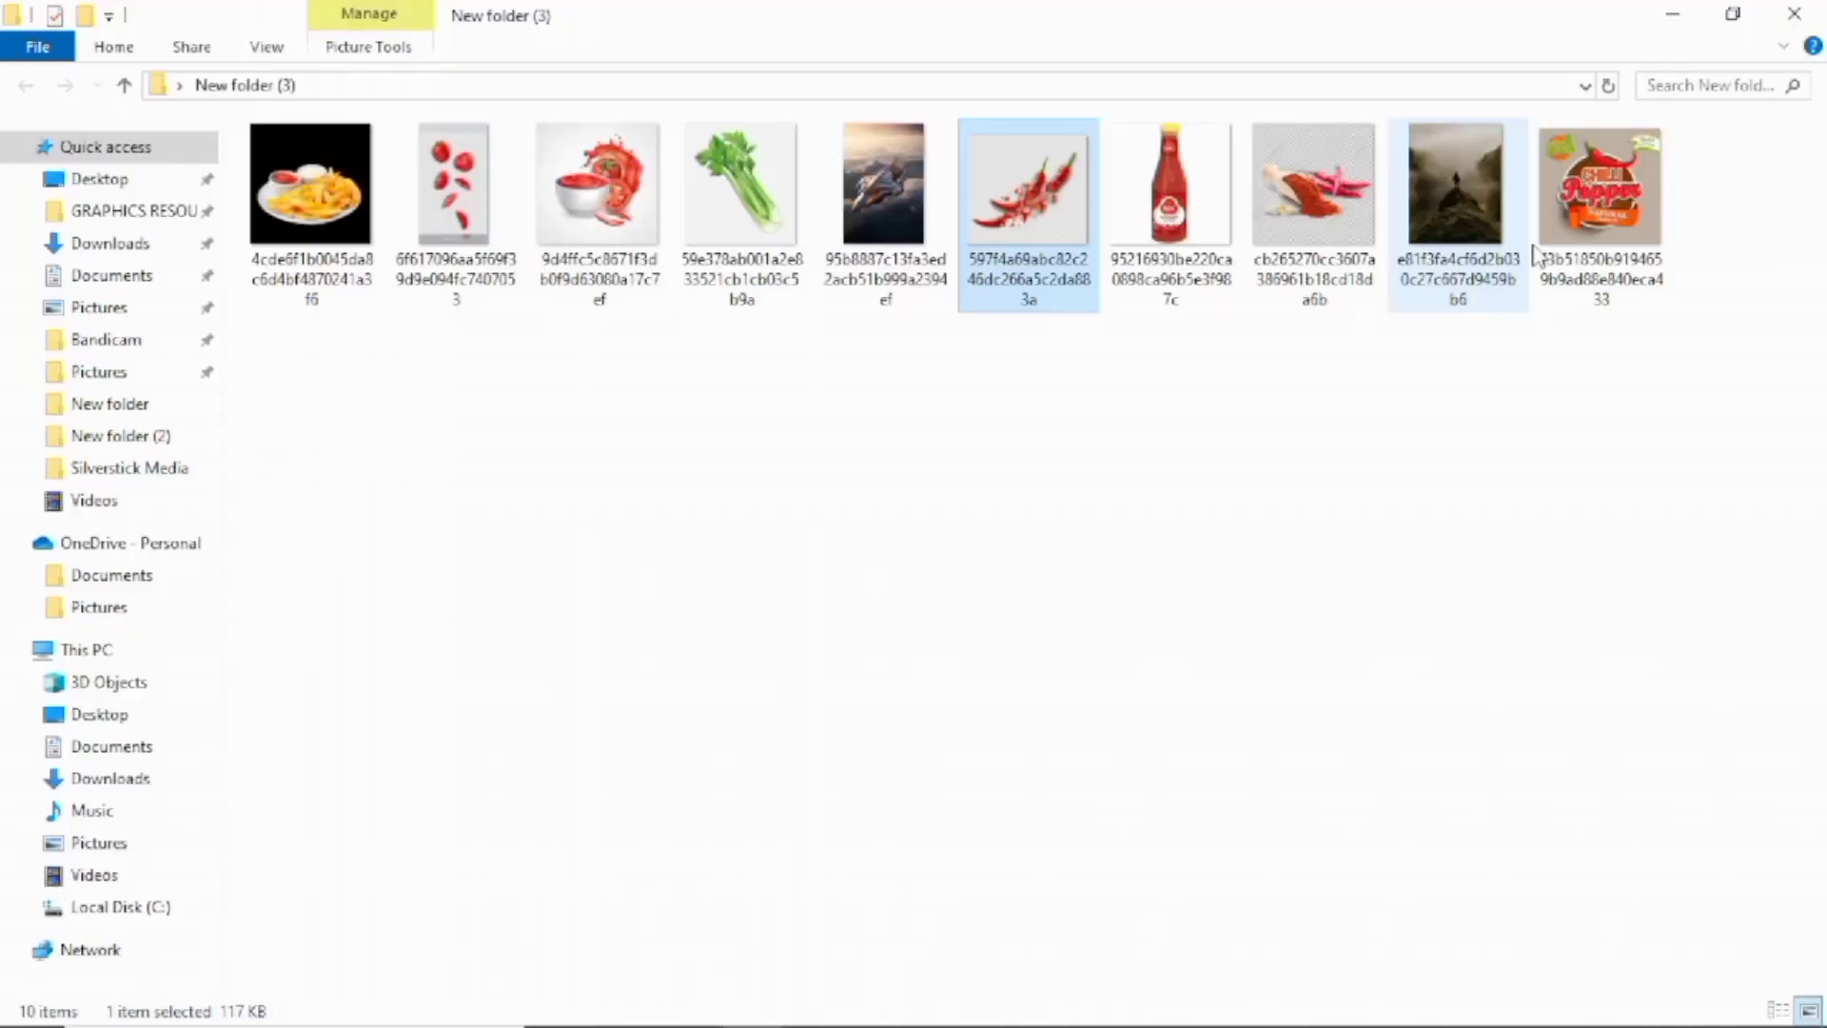
key("alt+Tab")
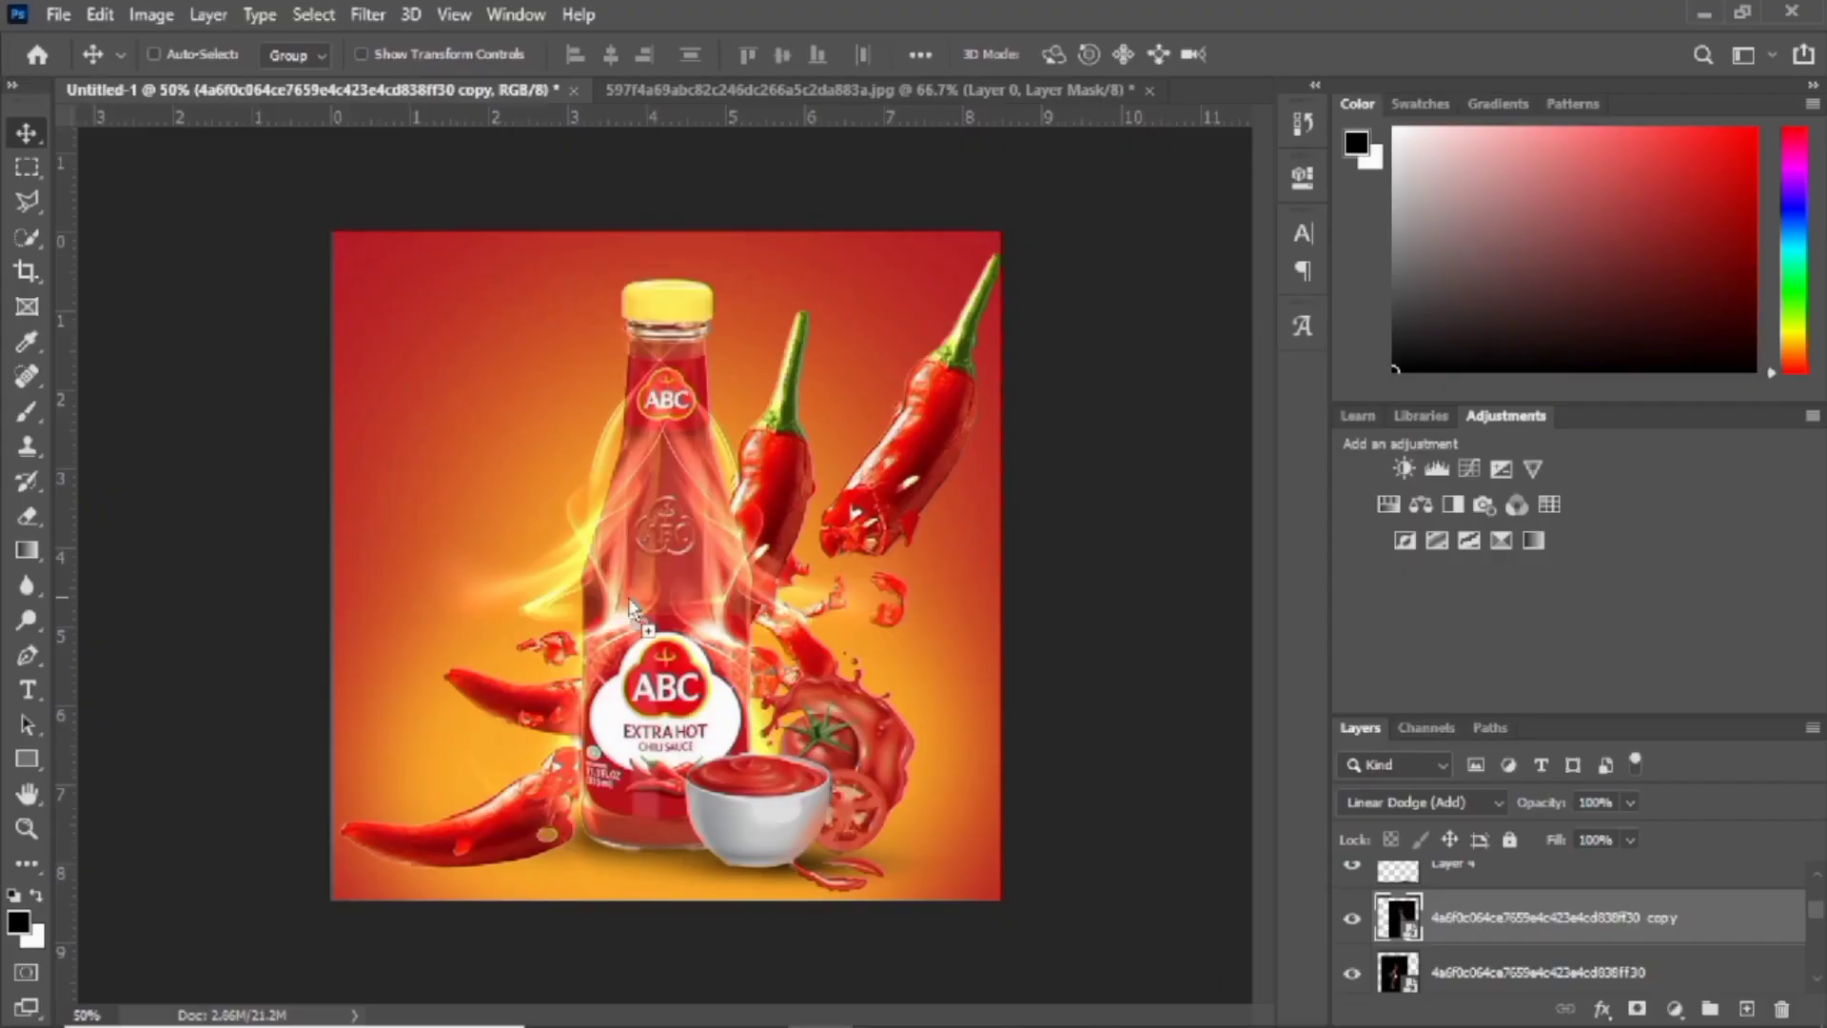
left_click_drag(629, 599, 1210, 99)
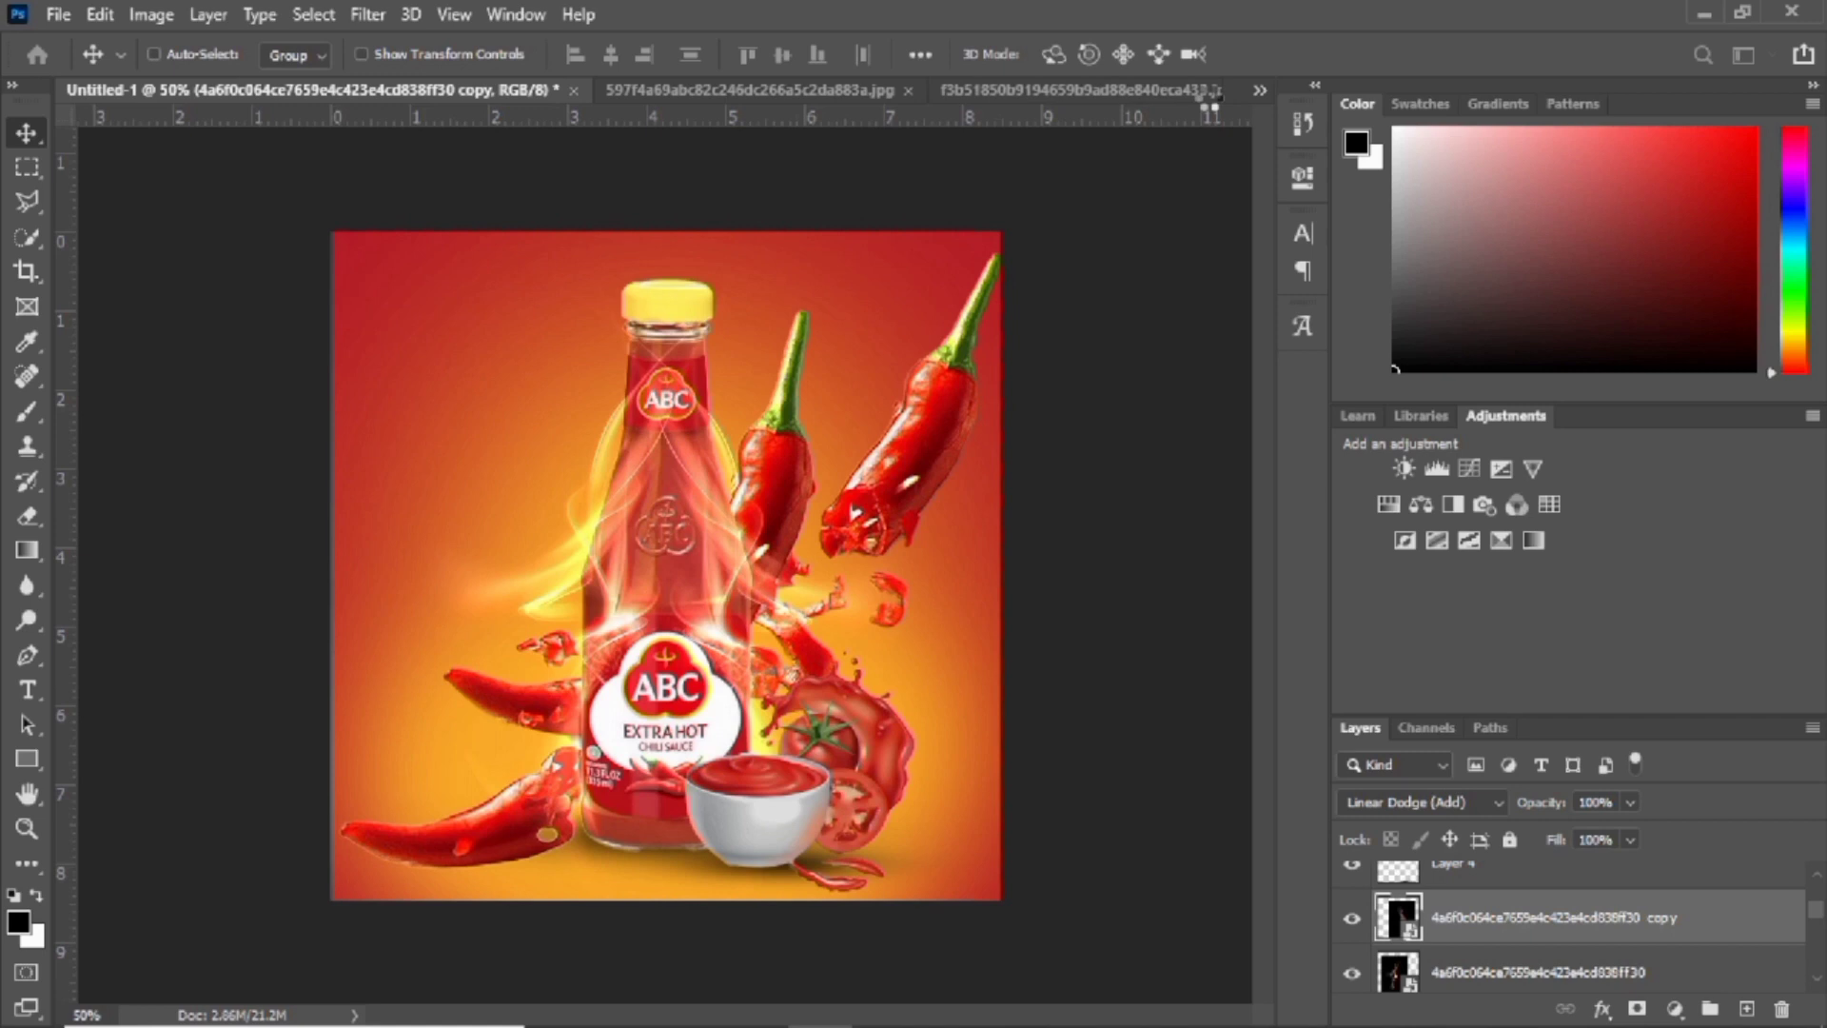
left_click(664, 90)
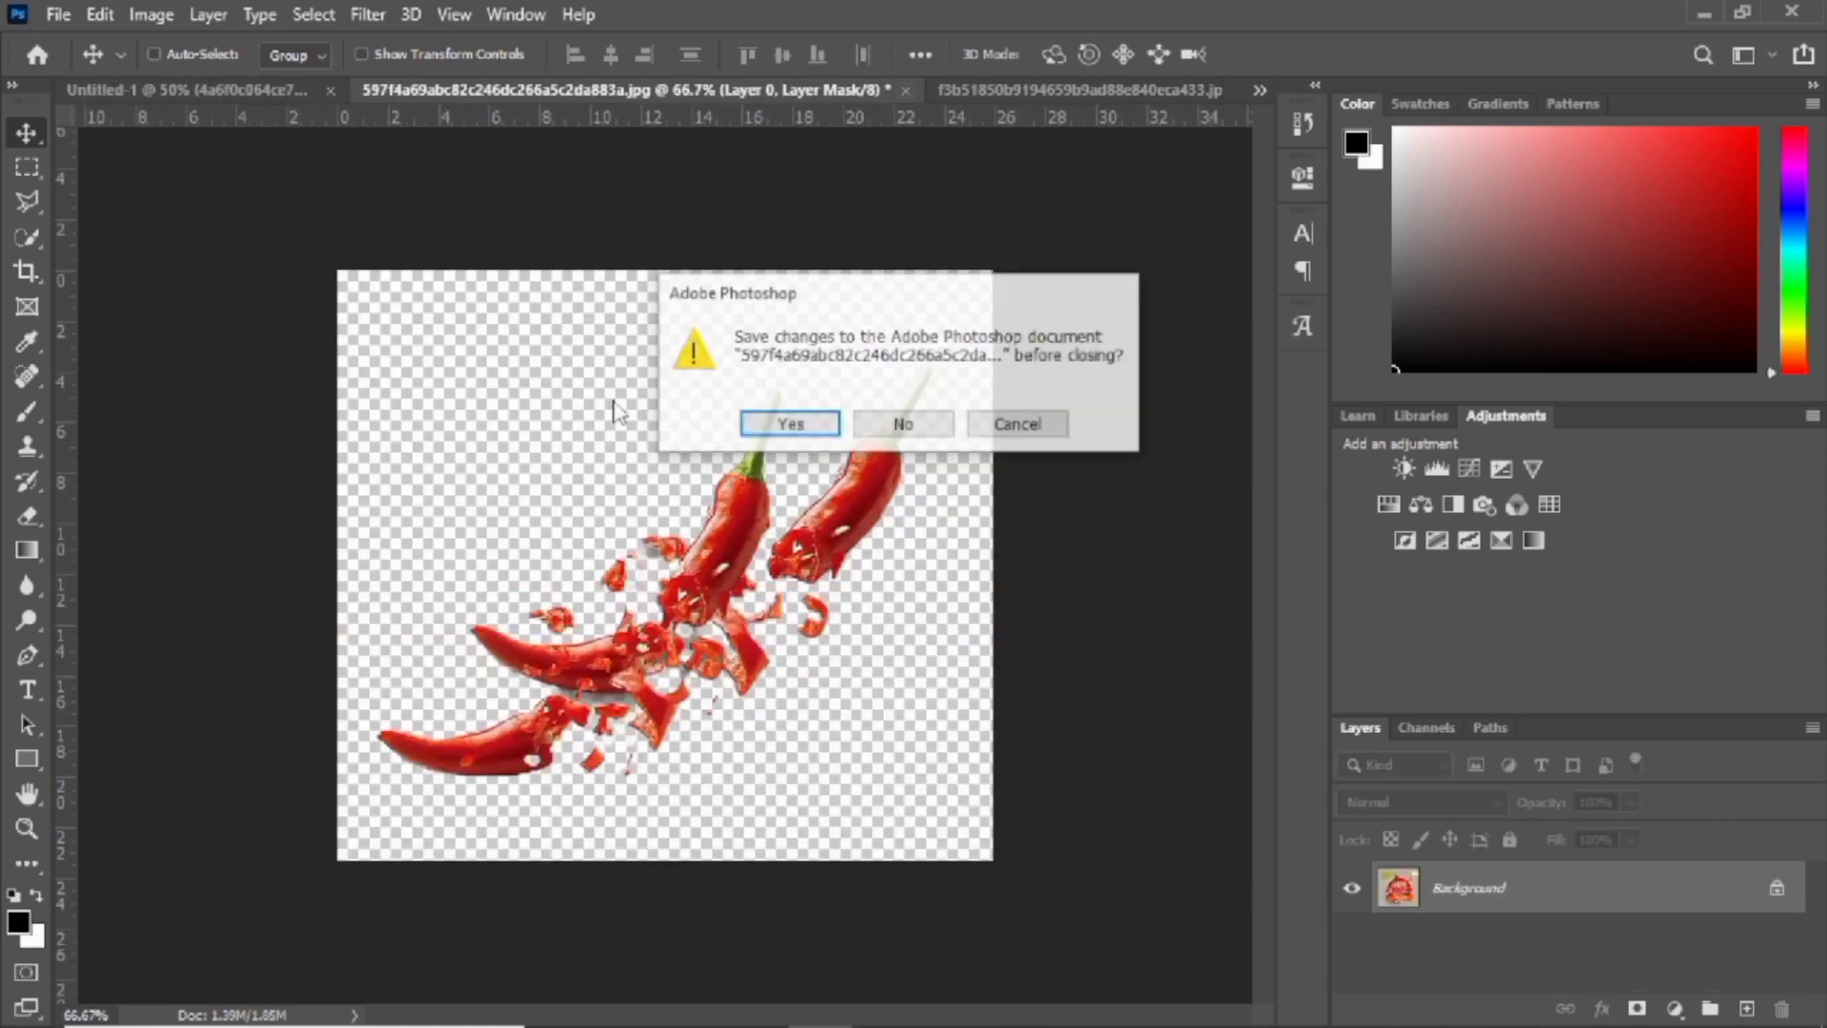
key("n")
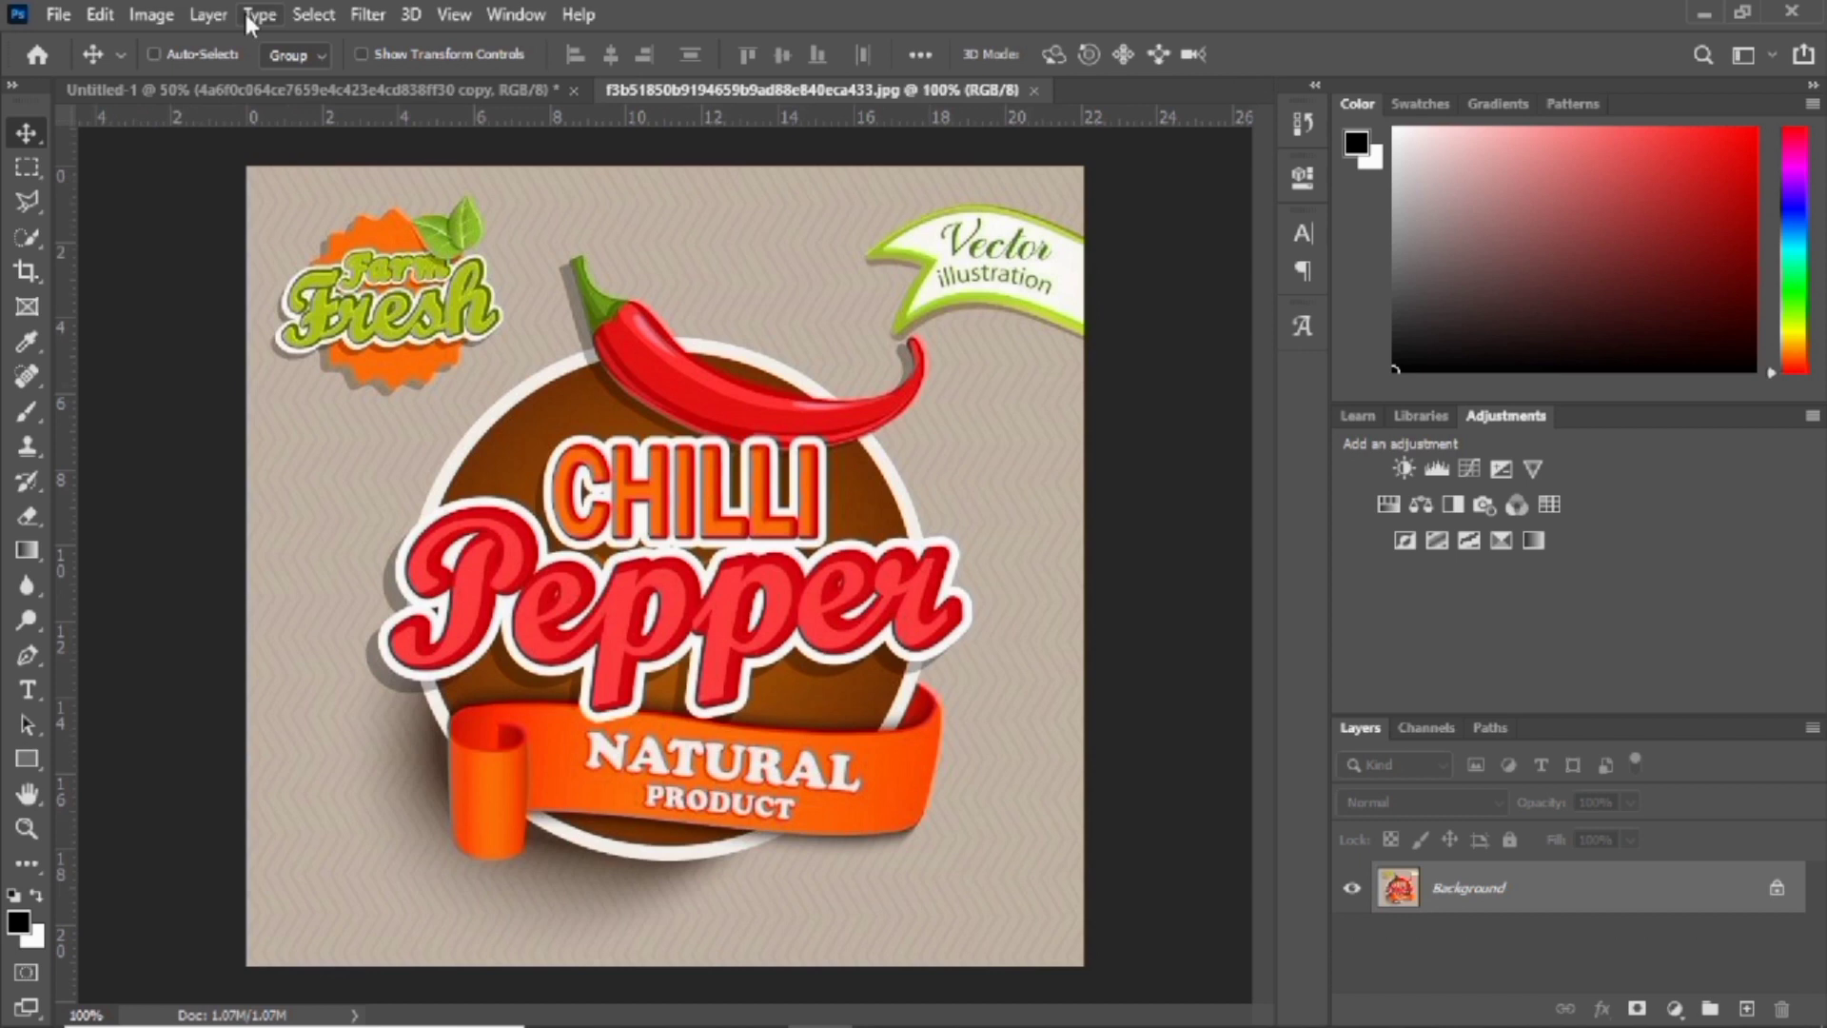
Refine the Quick Selection around the Chilli Pepper logo, adding missed chili edges and subtracting background beside the chili's curled tip
mouse_move(1601, 1008)
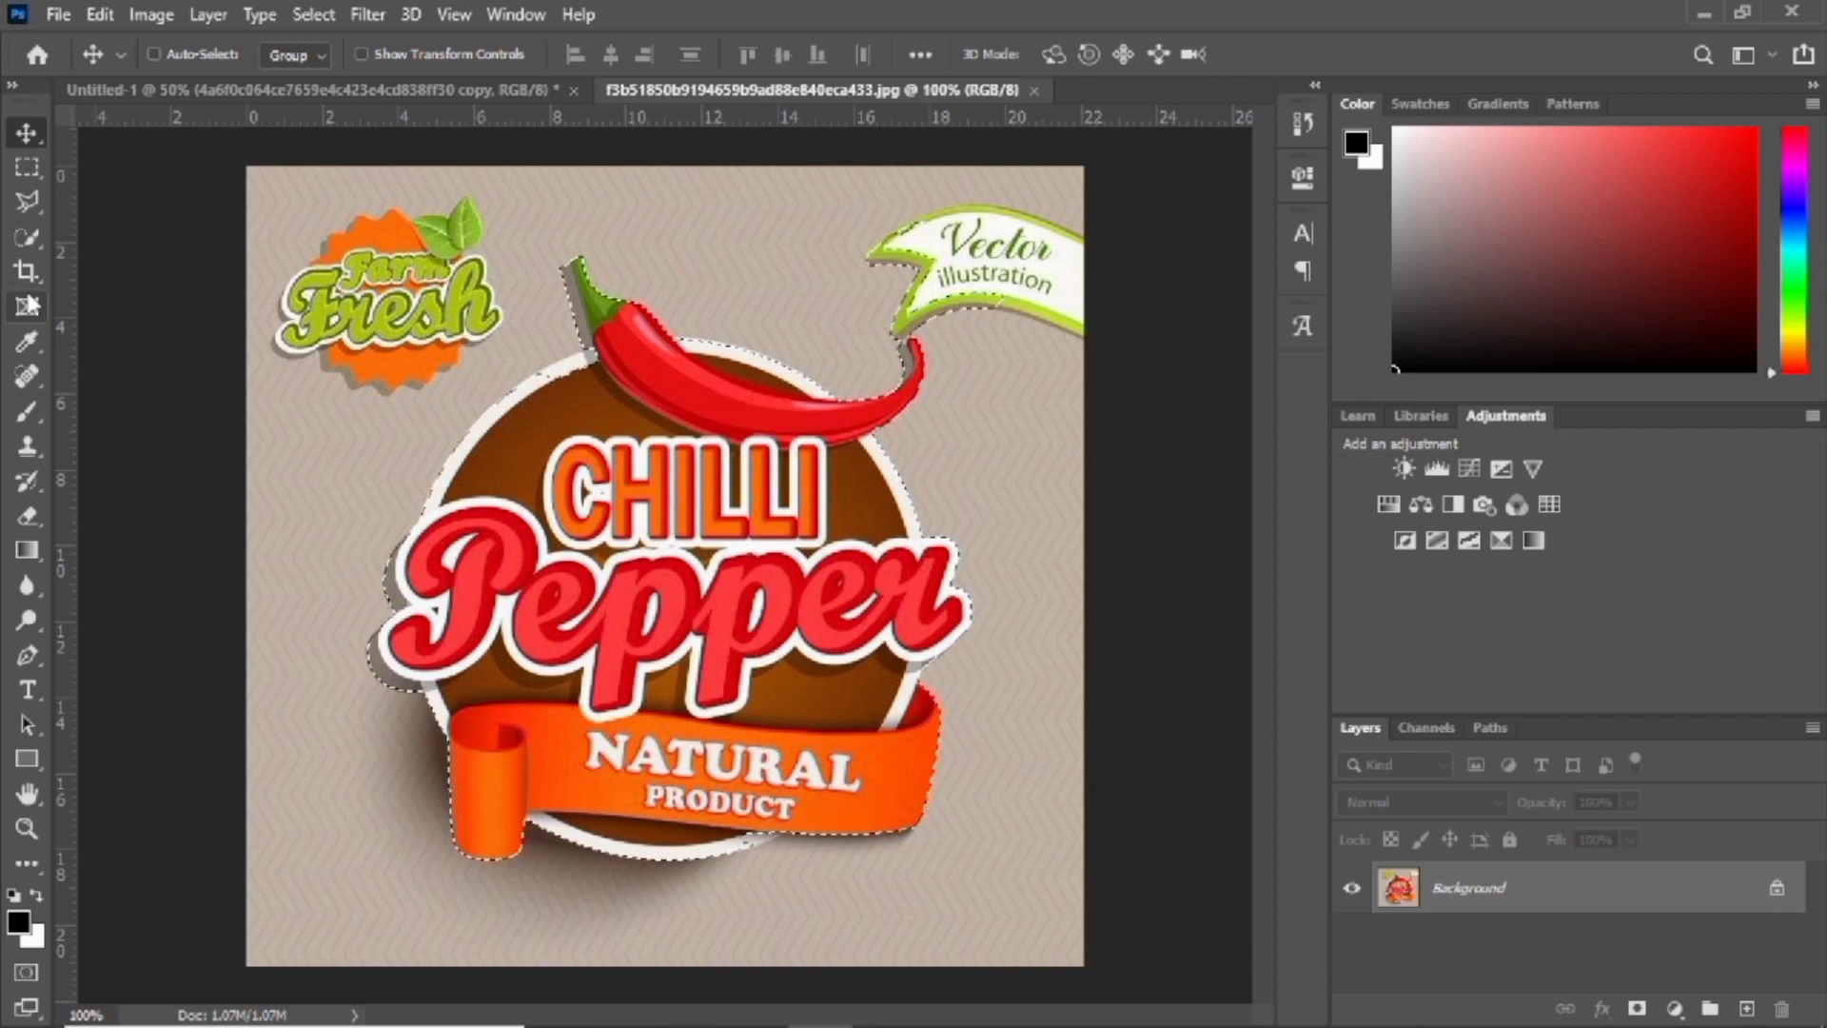
key("w")
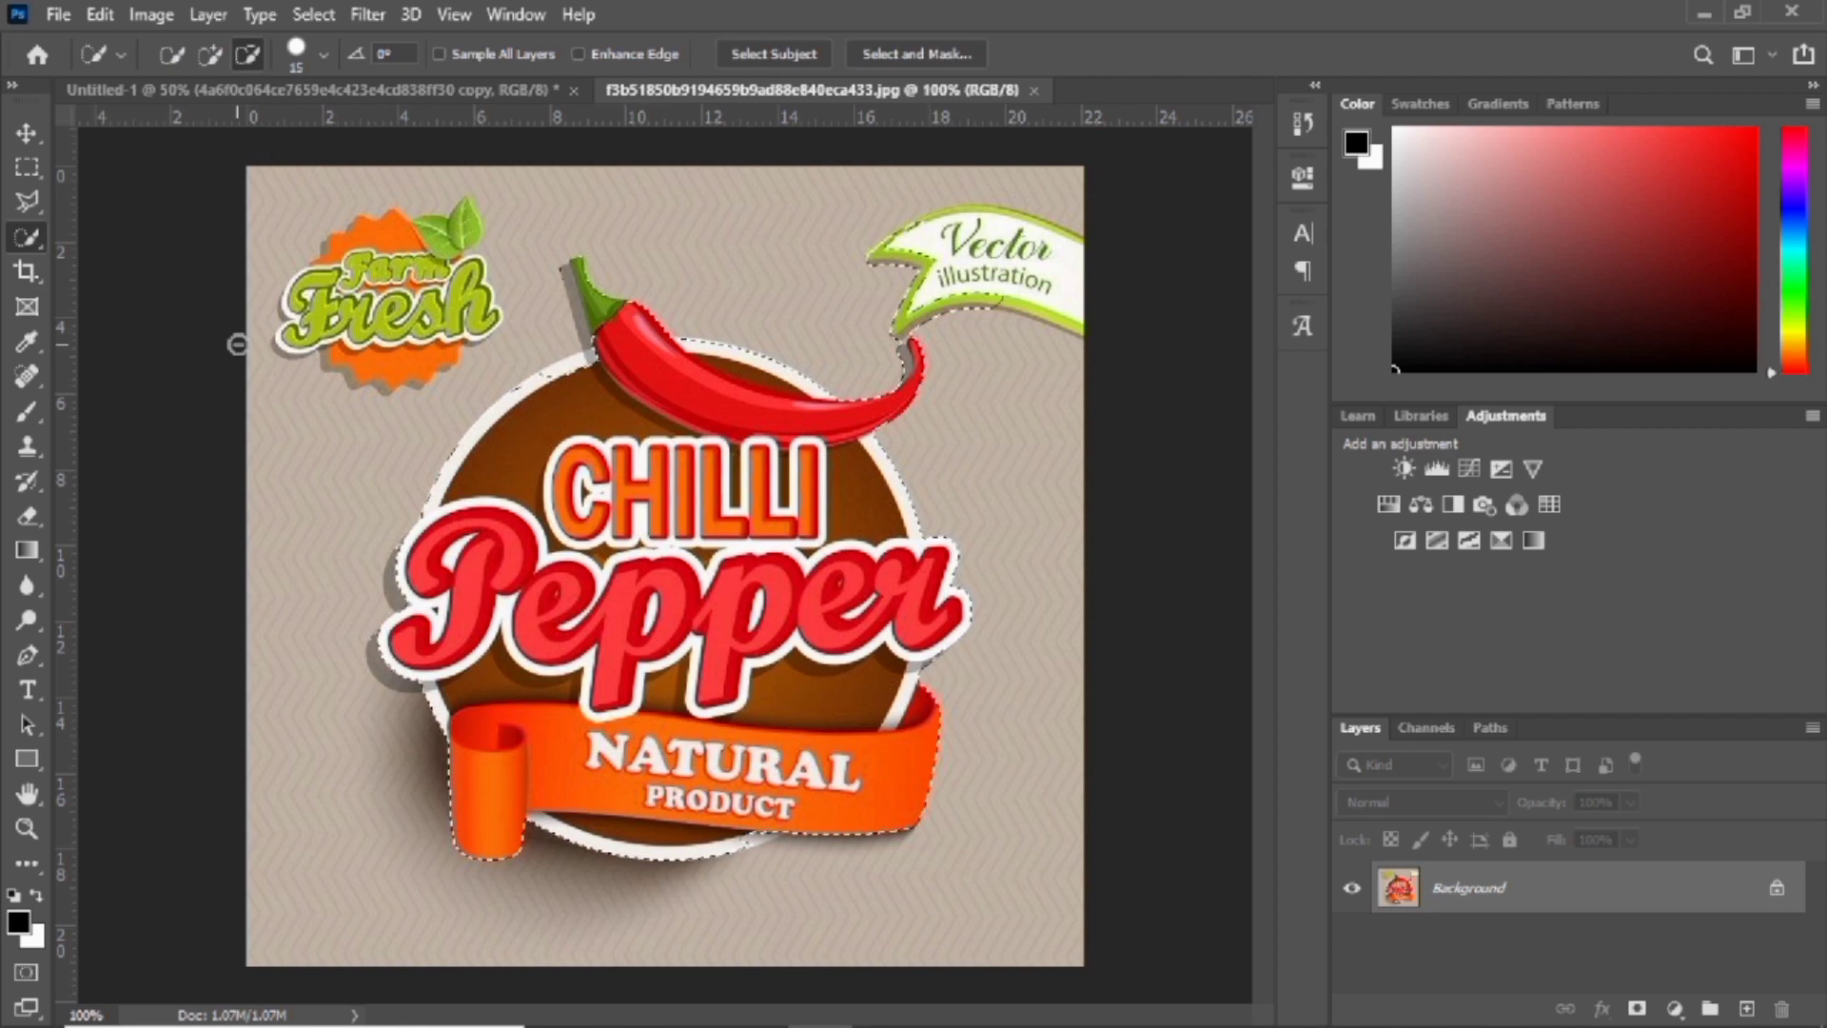
left_click(210, 54)
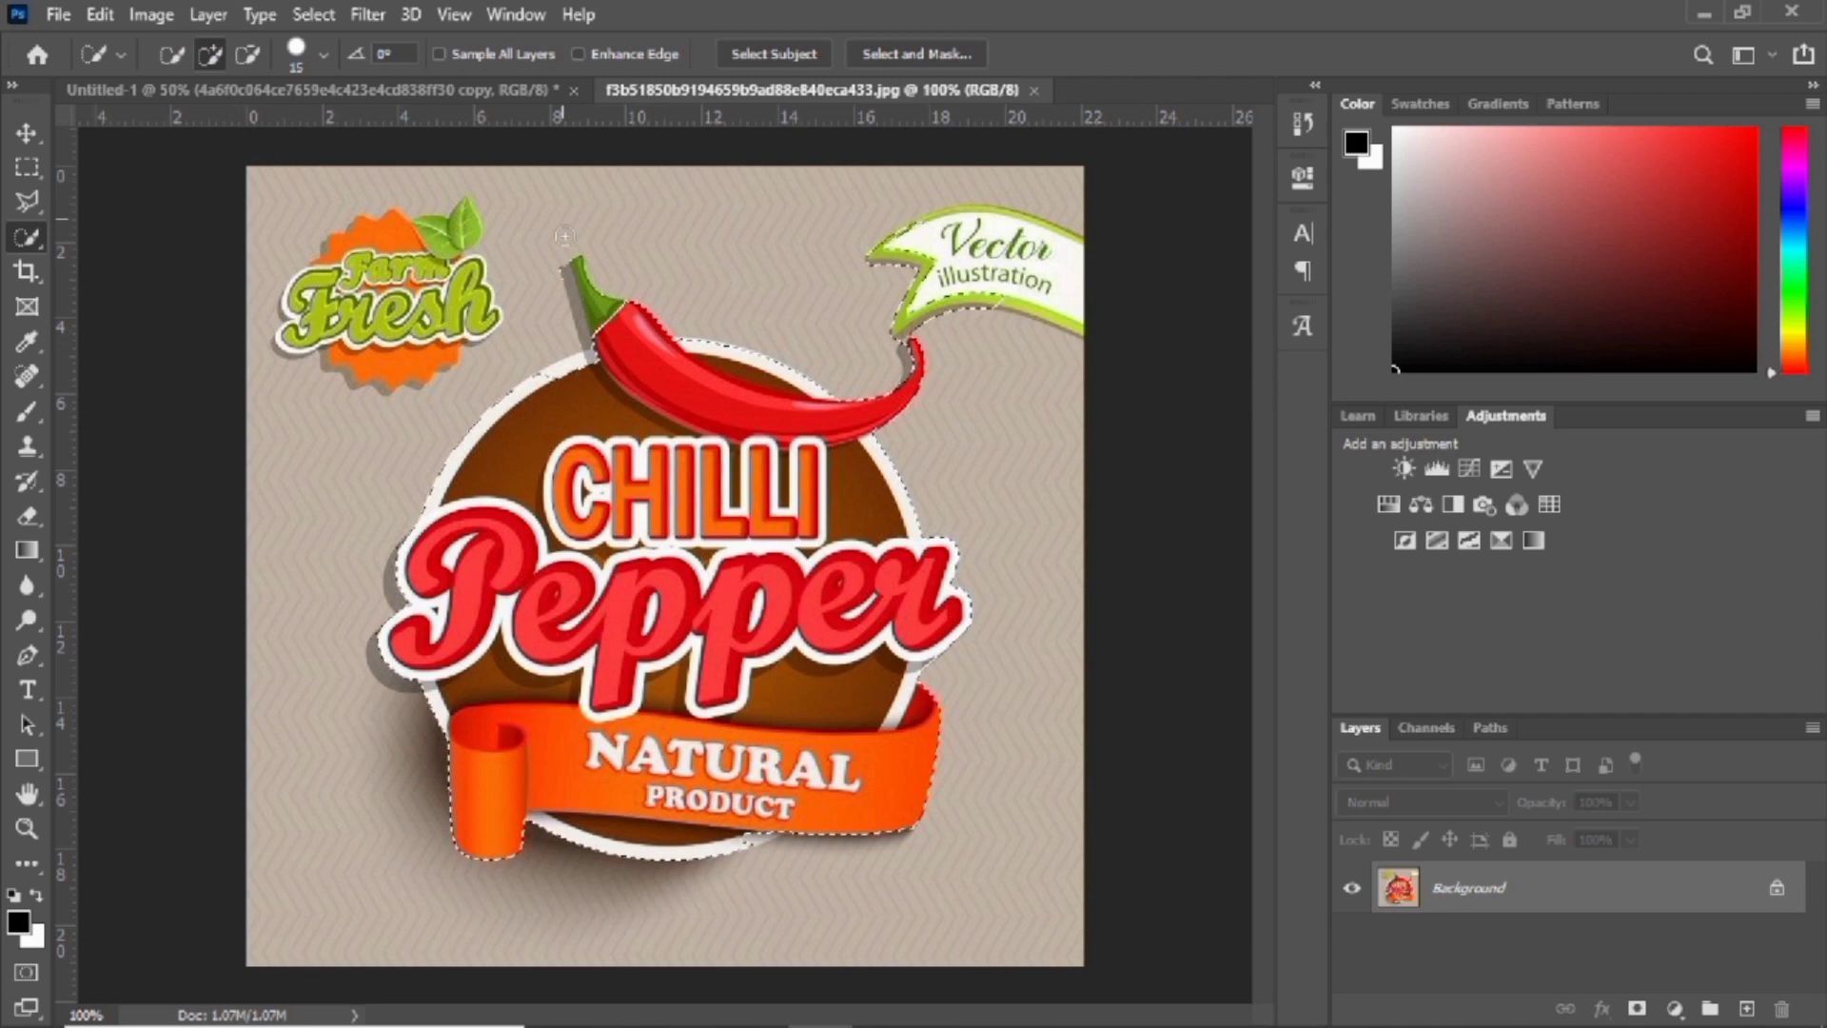
left_click(907, 328)
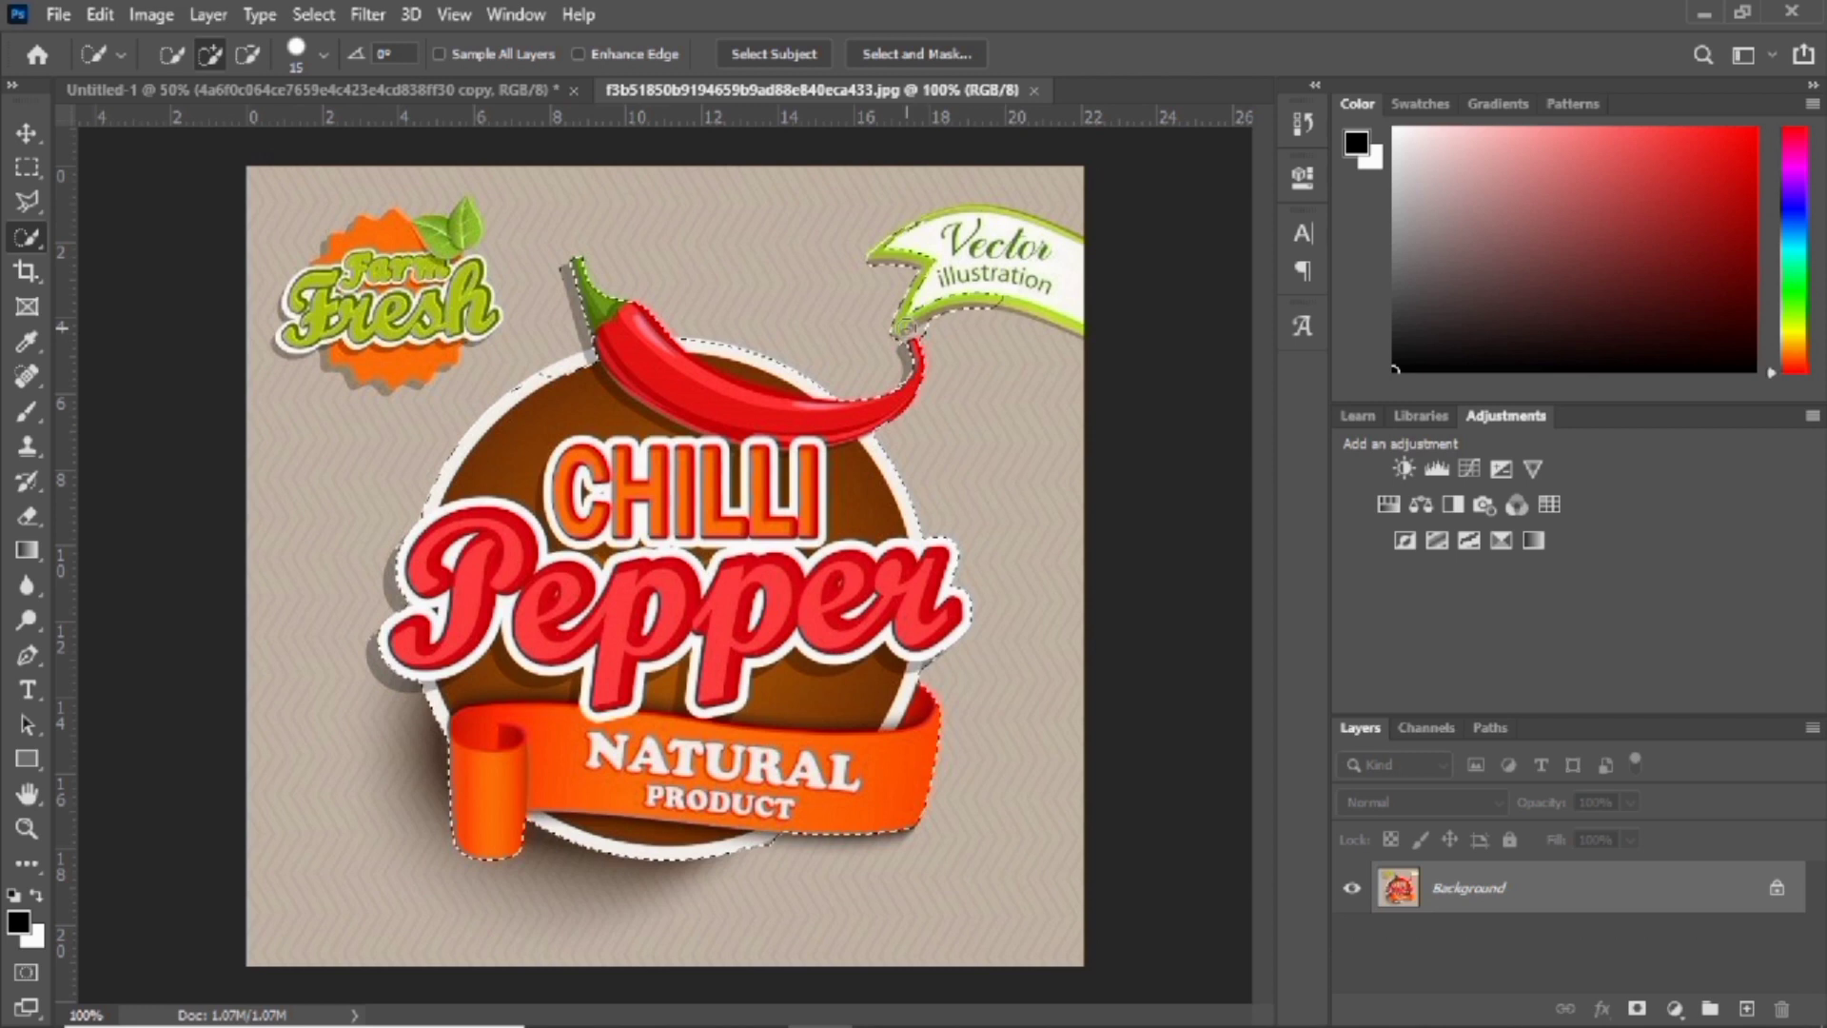
key("alt")
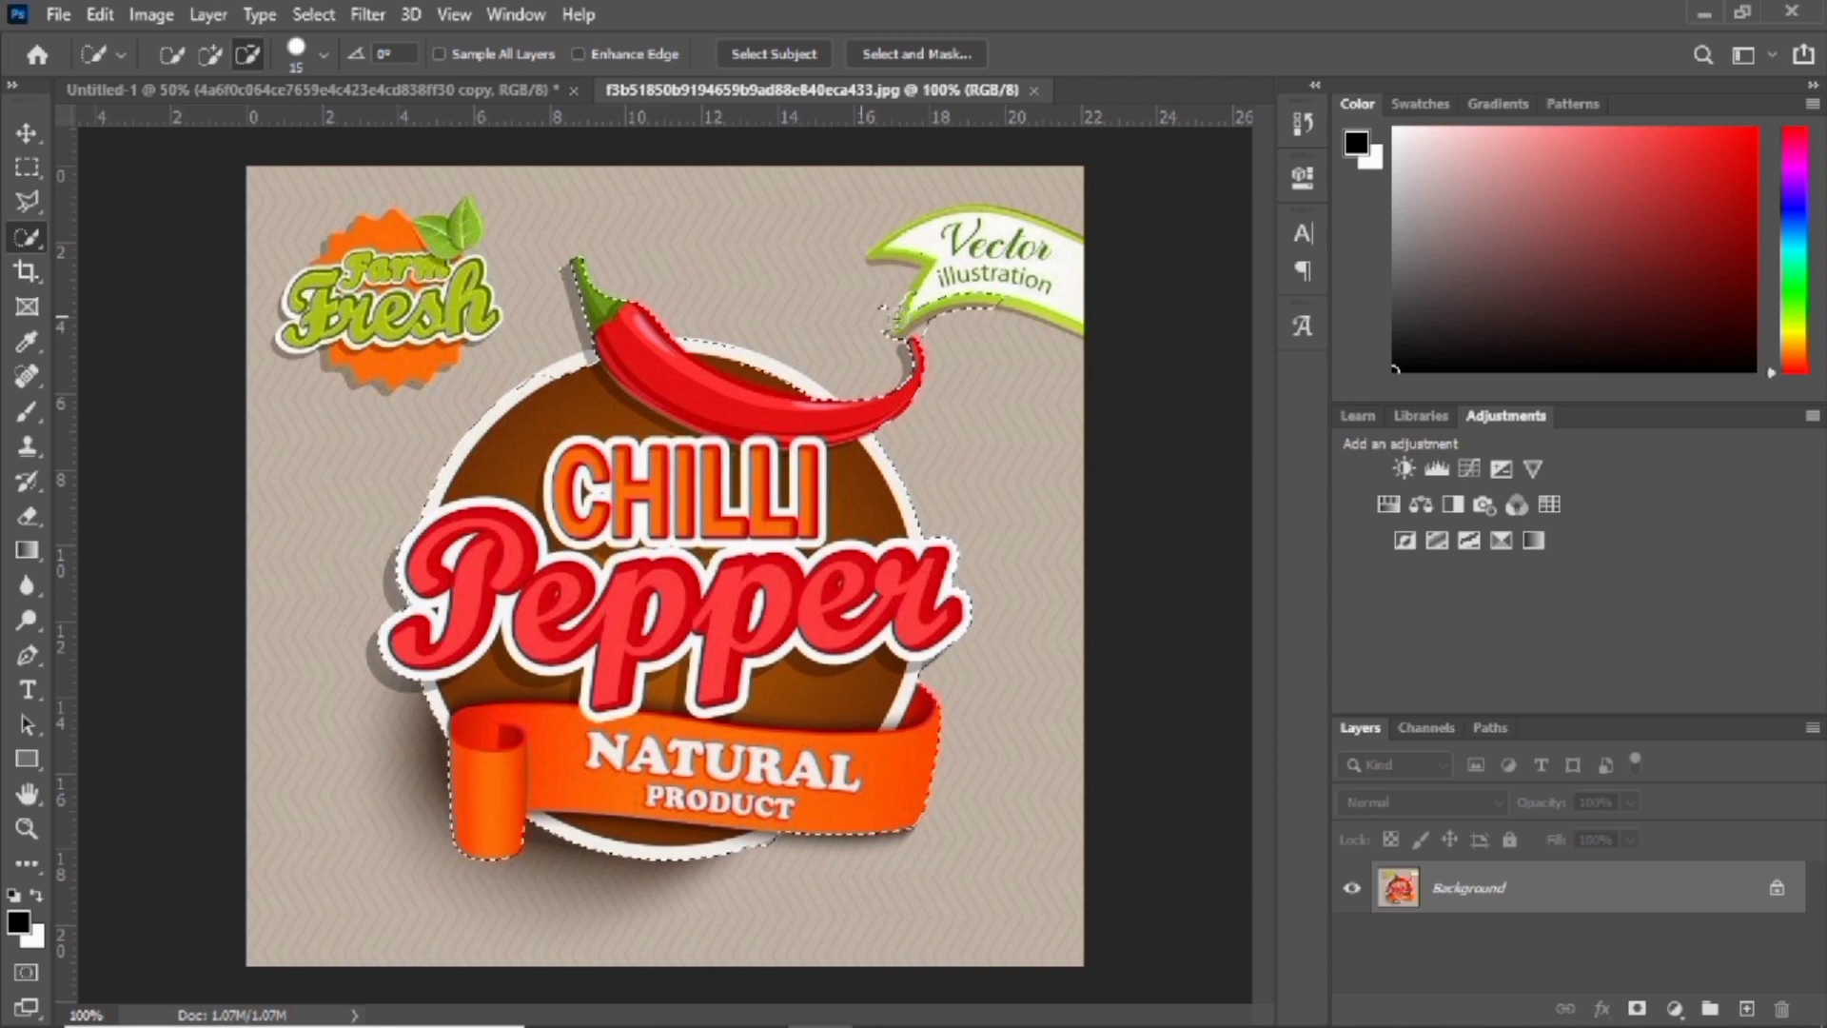
left_click(895, 319, "alt")
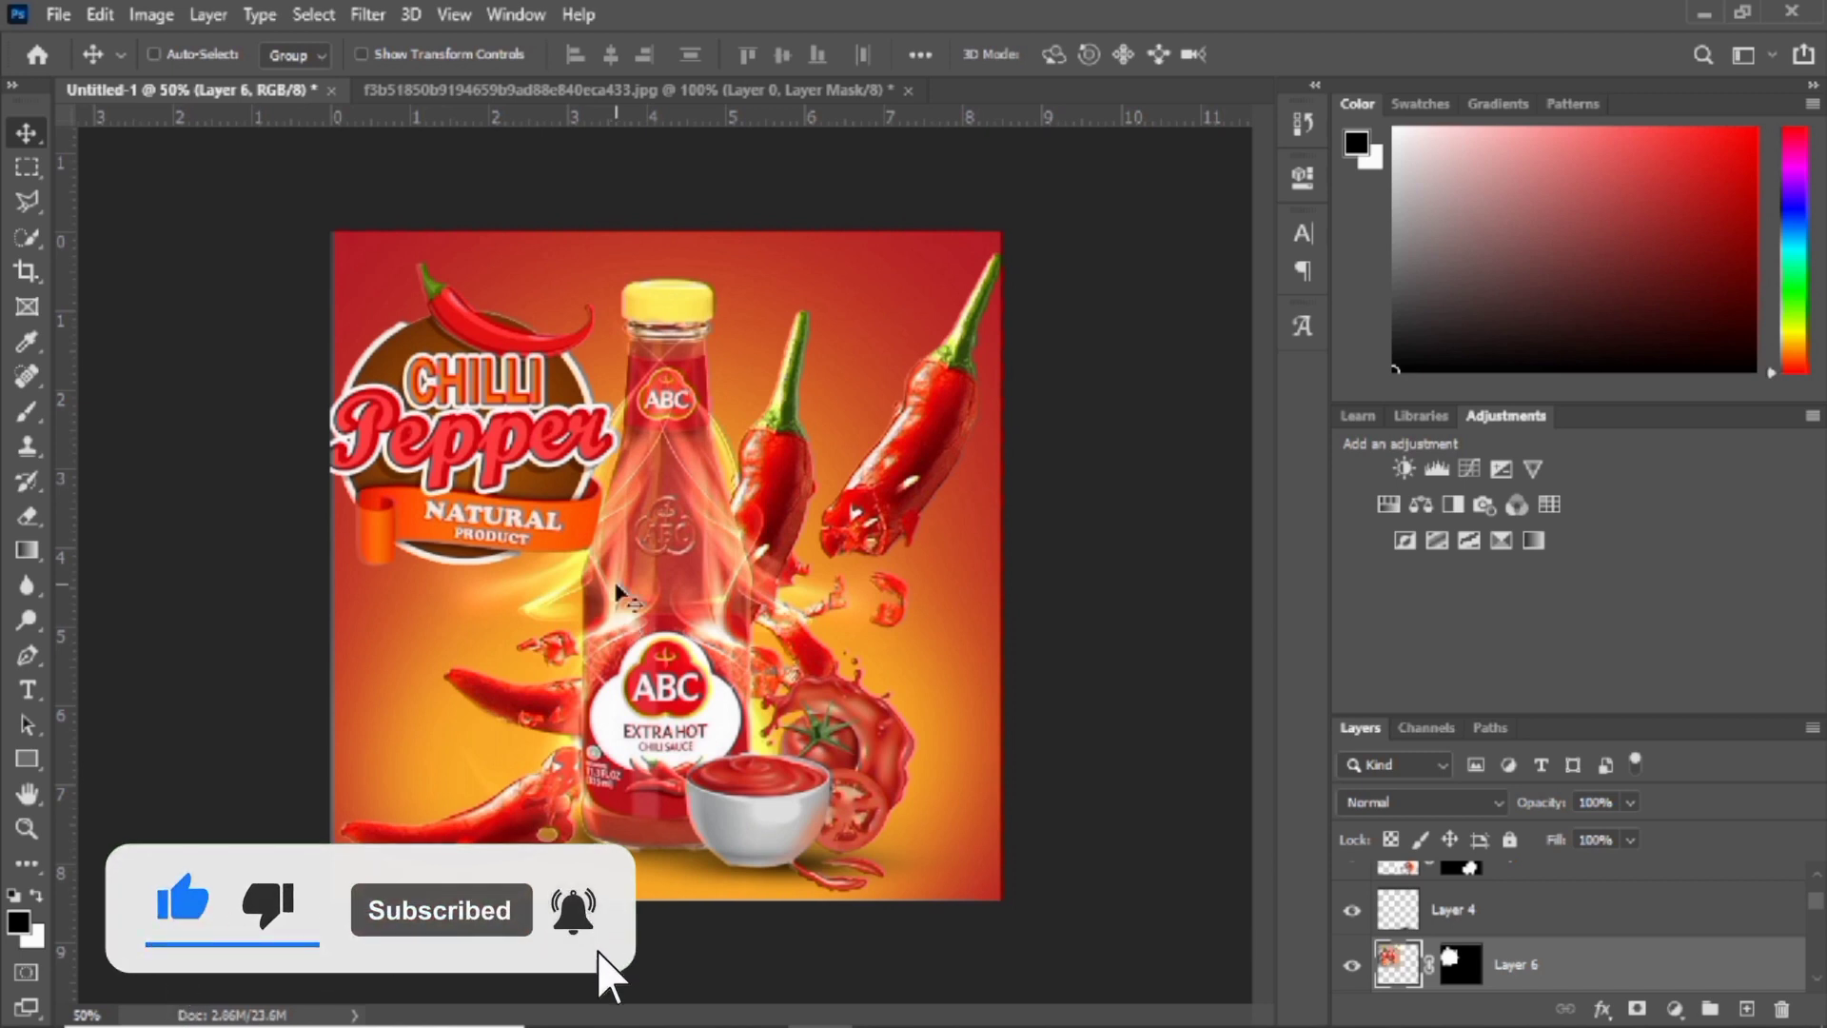
Scale the Chilli Pepper logo to about 38% and move it into the ad's upper-left corner
key("ctrl+t")
left_click_drag(619, 565, 440, 327)
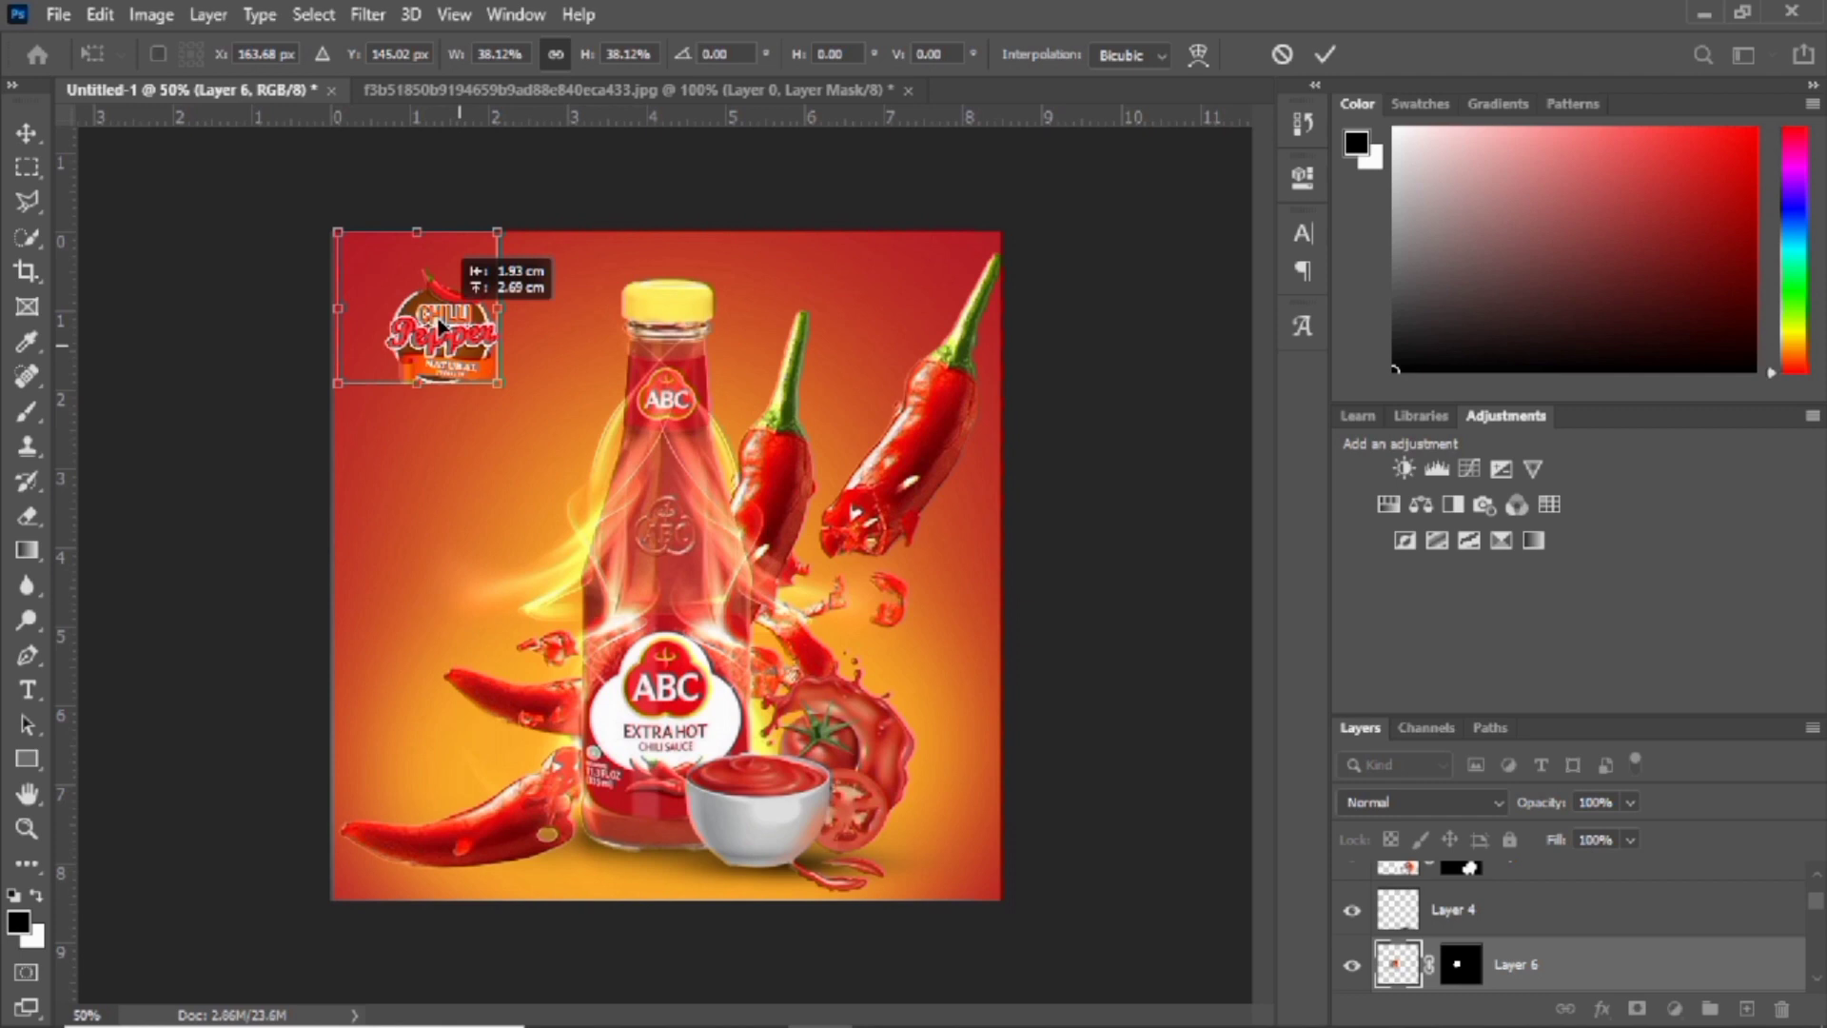
key("Return")
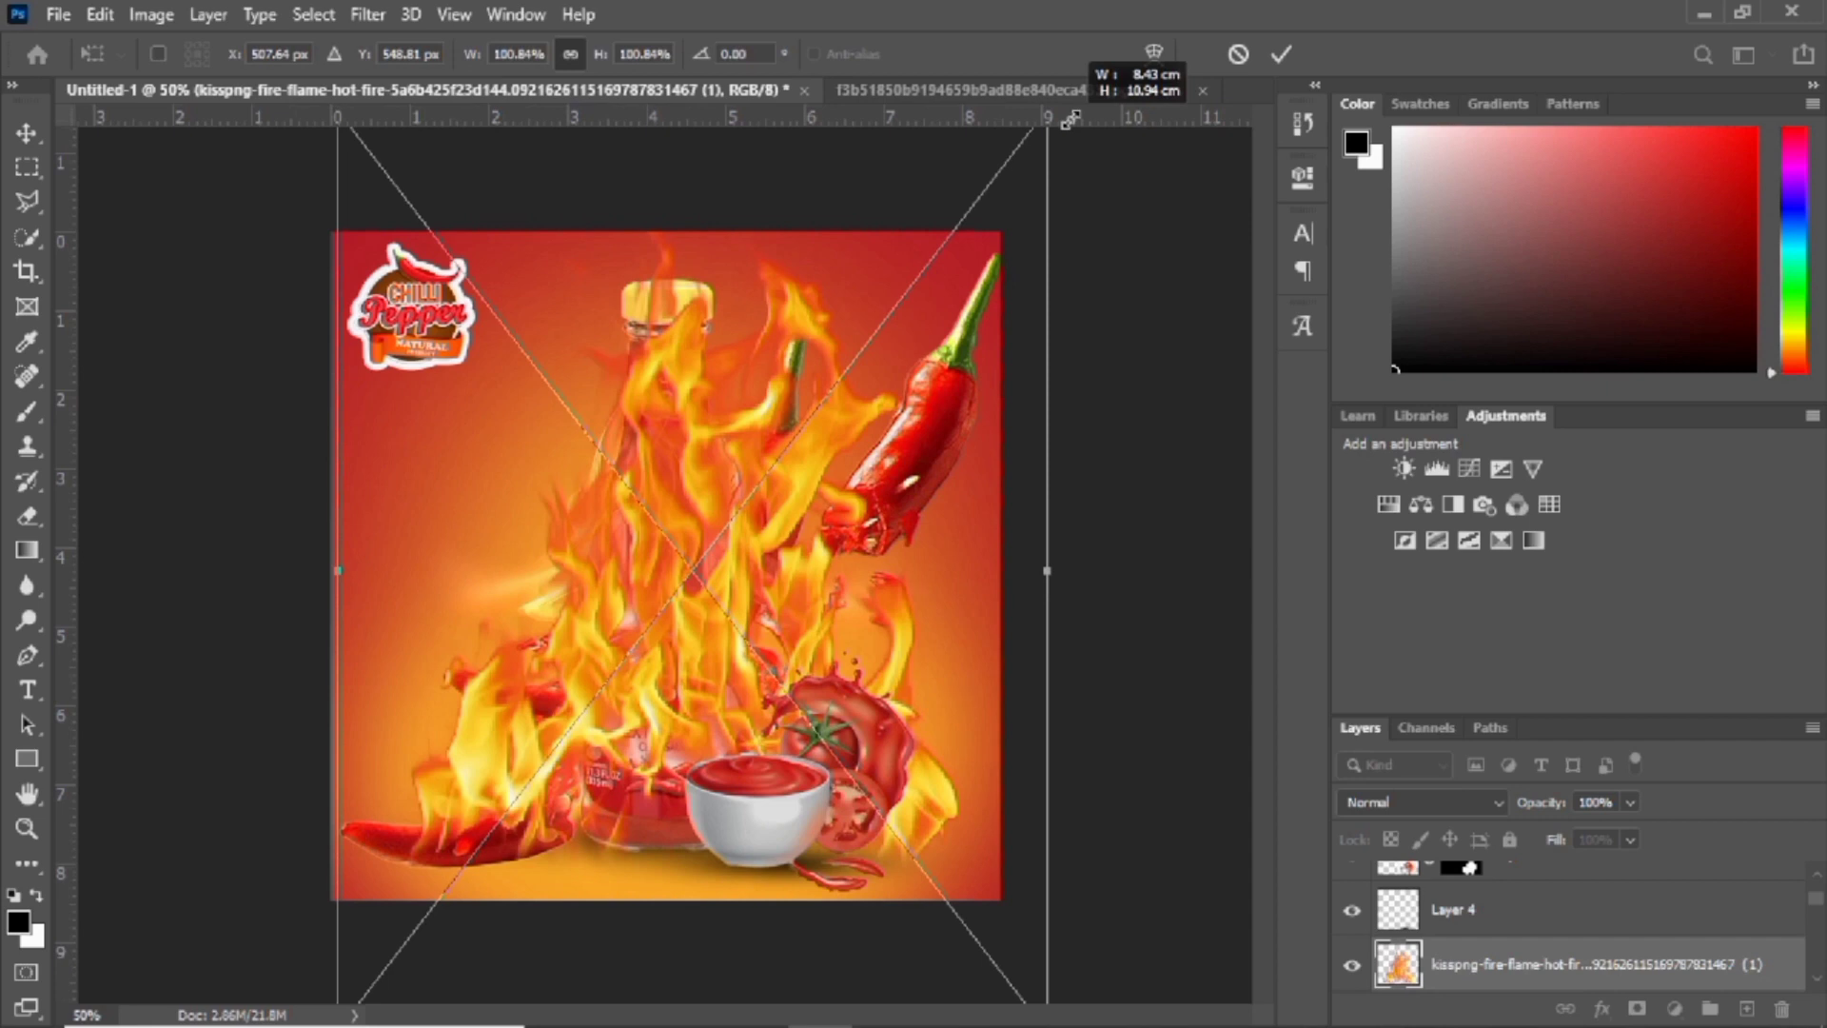
Place the large fire flame image beneath the bottle and chili peppers (Layer 5) and blend it with Screen
key("Return")
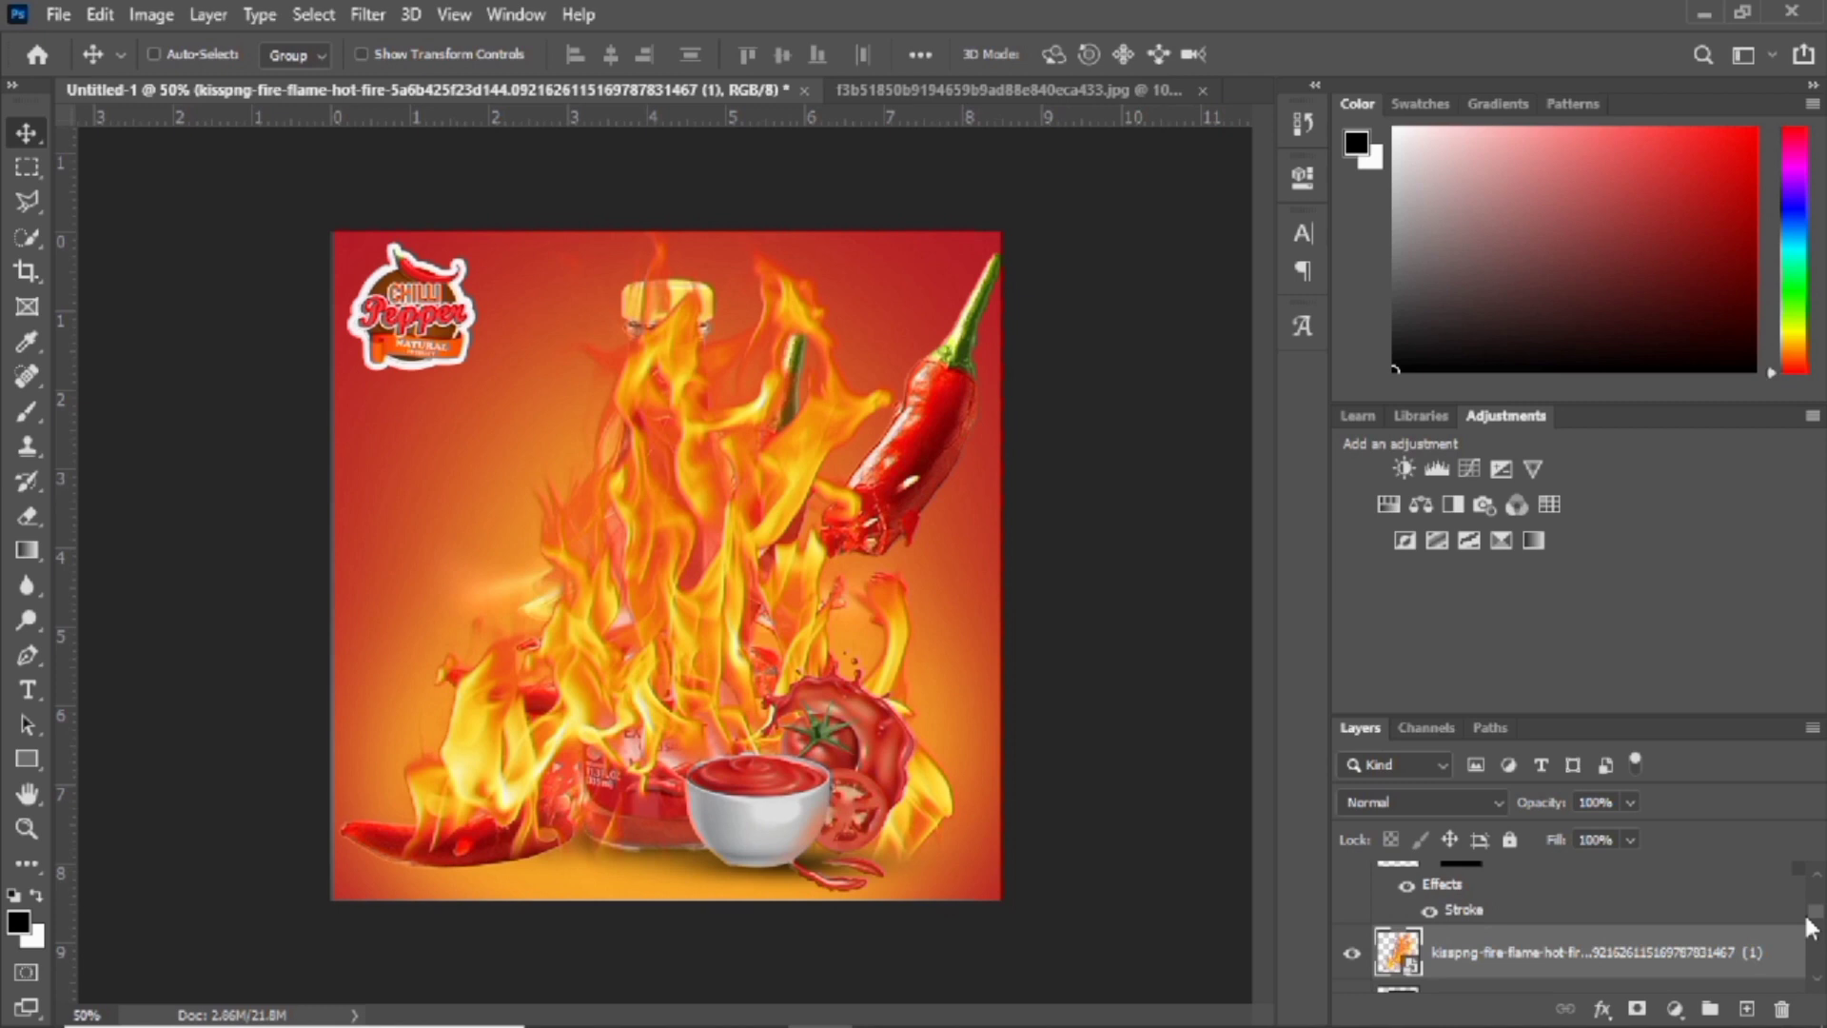
scroll(1810, 927, "down", 2)
left_click_drag(1675, 874, 1677, 955)
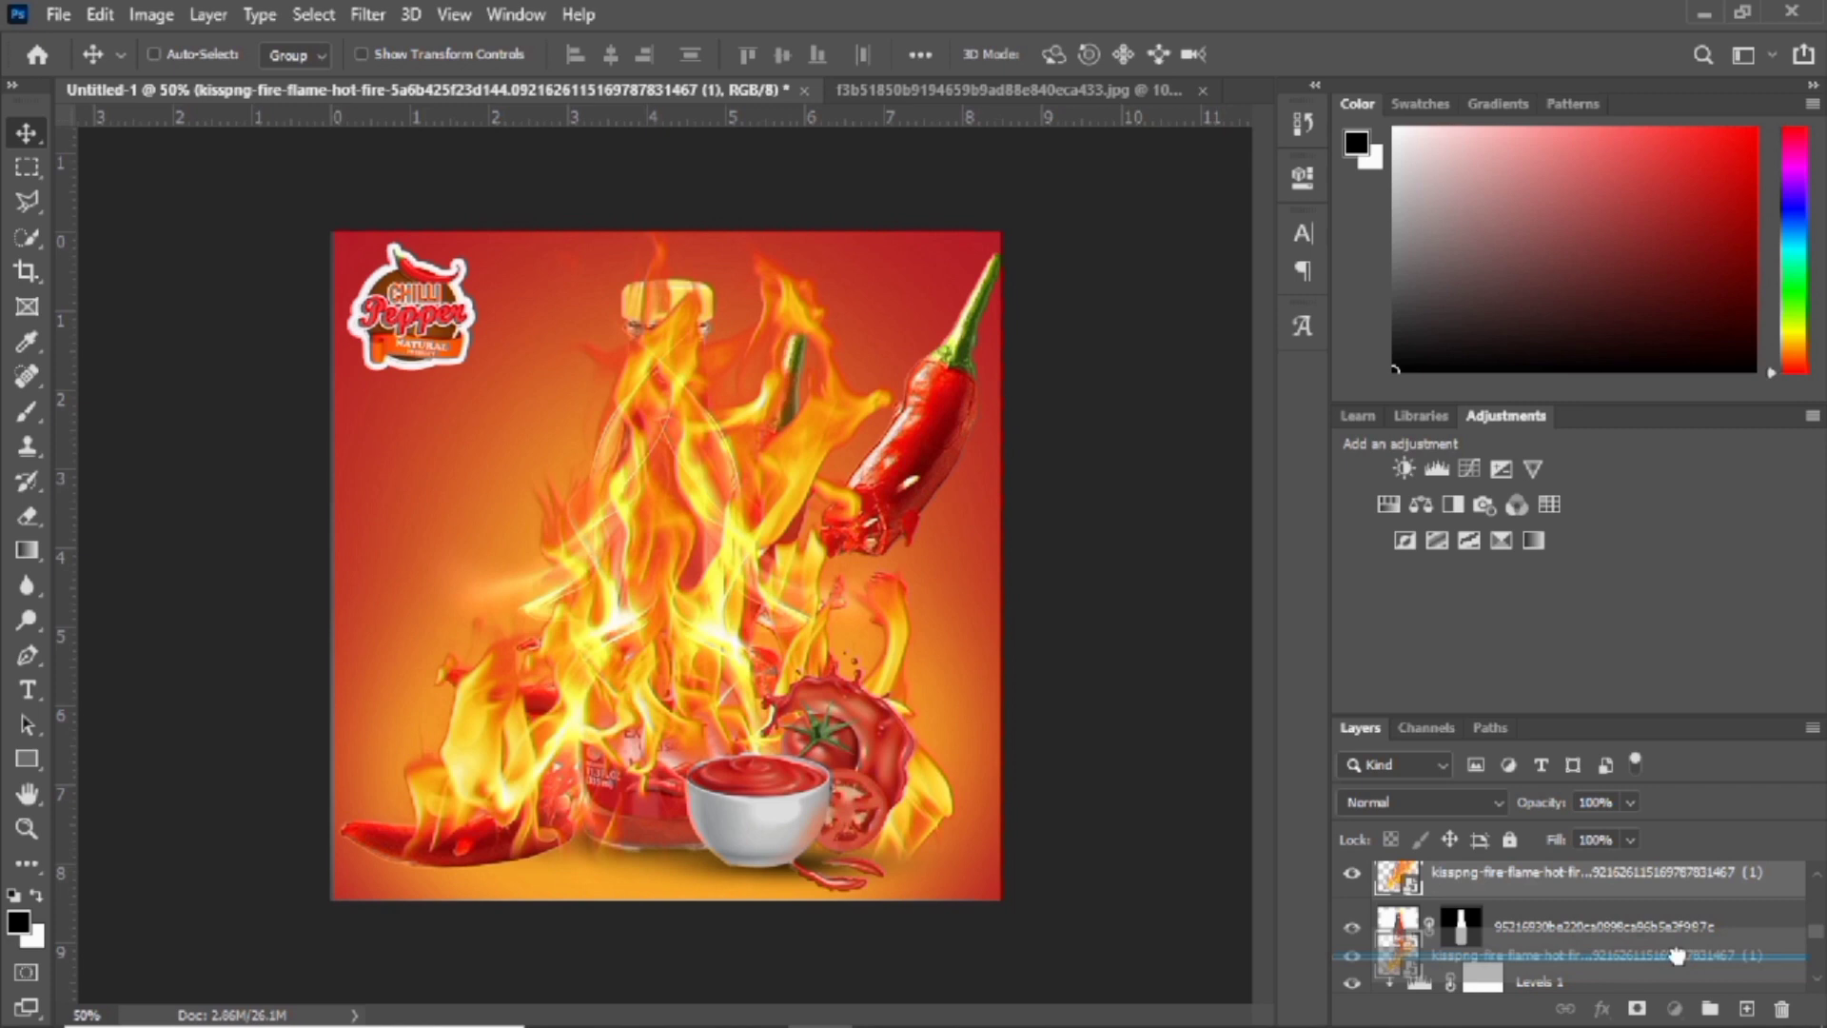
left_click_drag(1677, 954, 1677, 955)
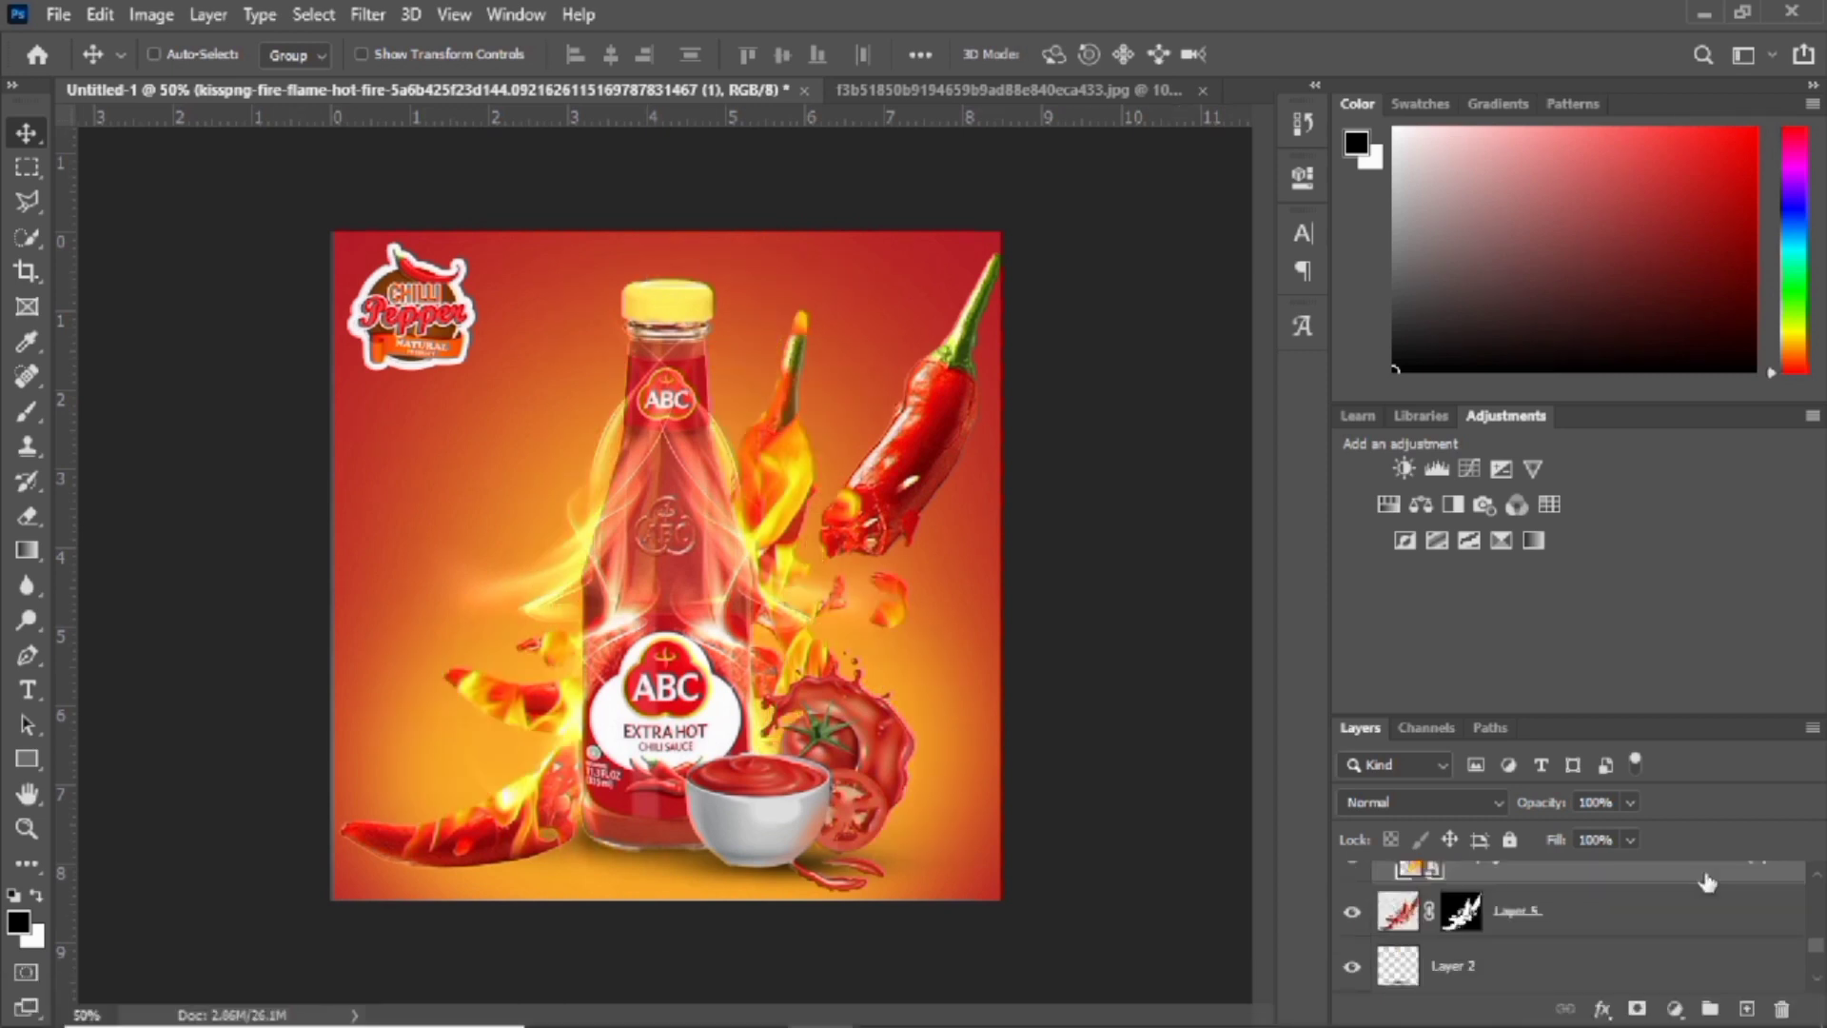
left_click(1423, 803)
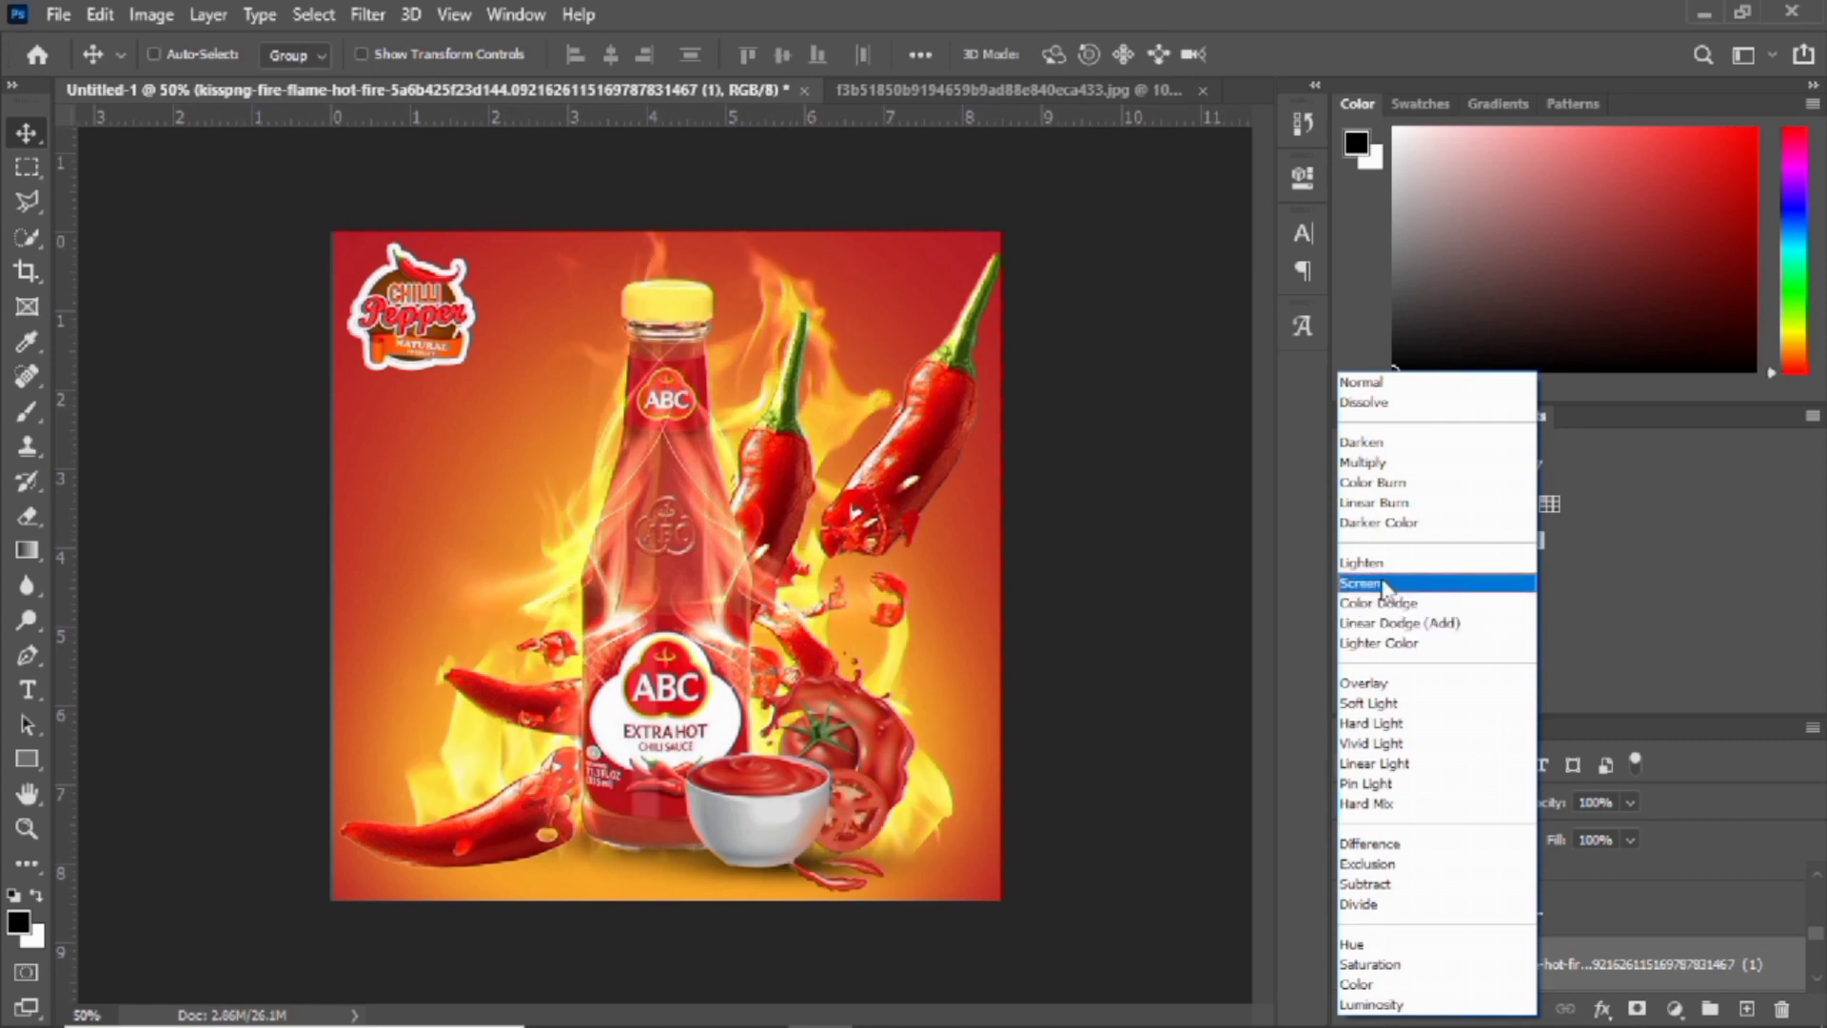
left_click(1382, 583)
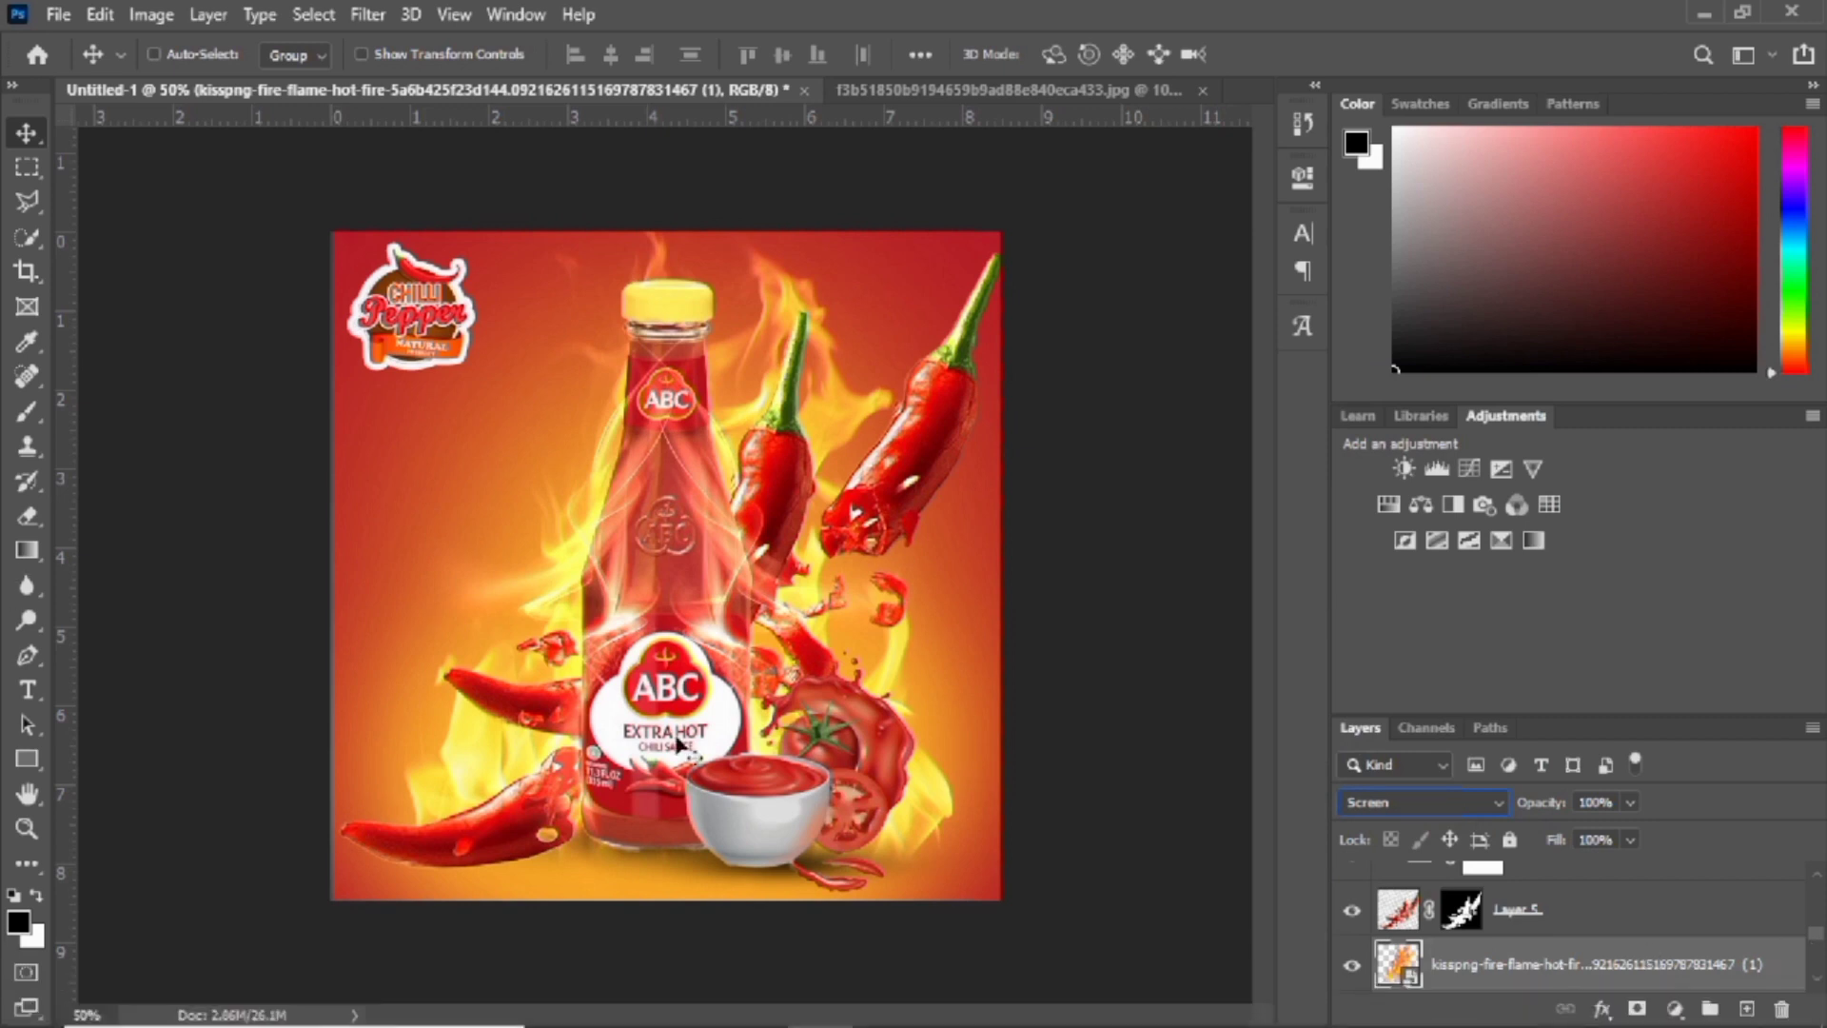
Add a horizontal text layer reading "HOT" on the background between the logo and the bottle
mouse_move(1727, 1026)
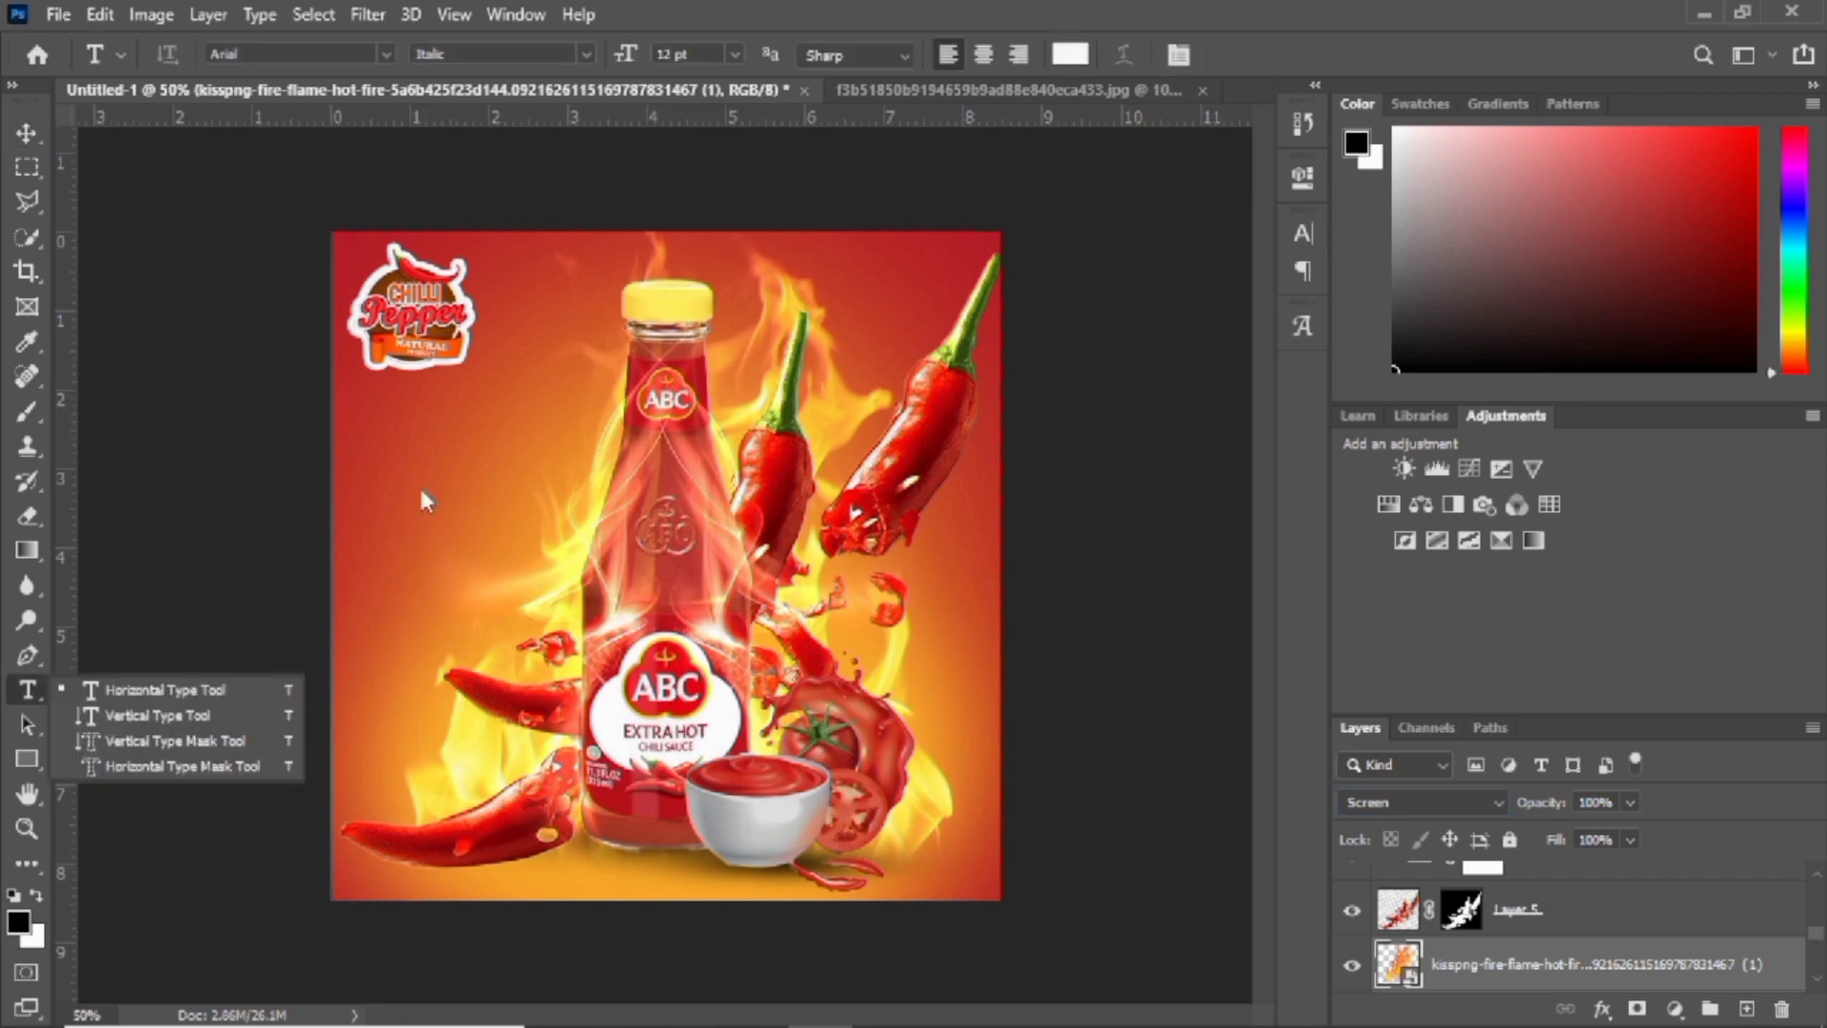
left_click(183, 688)
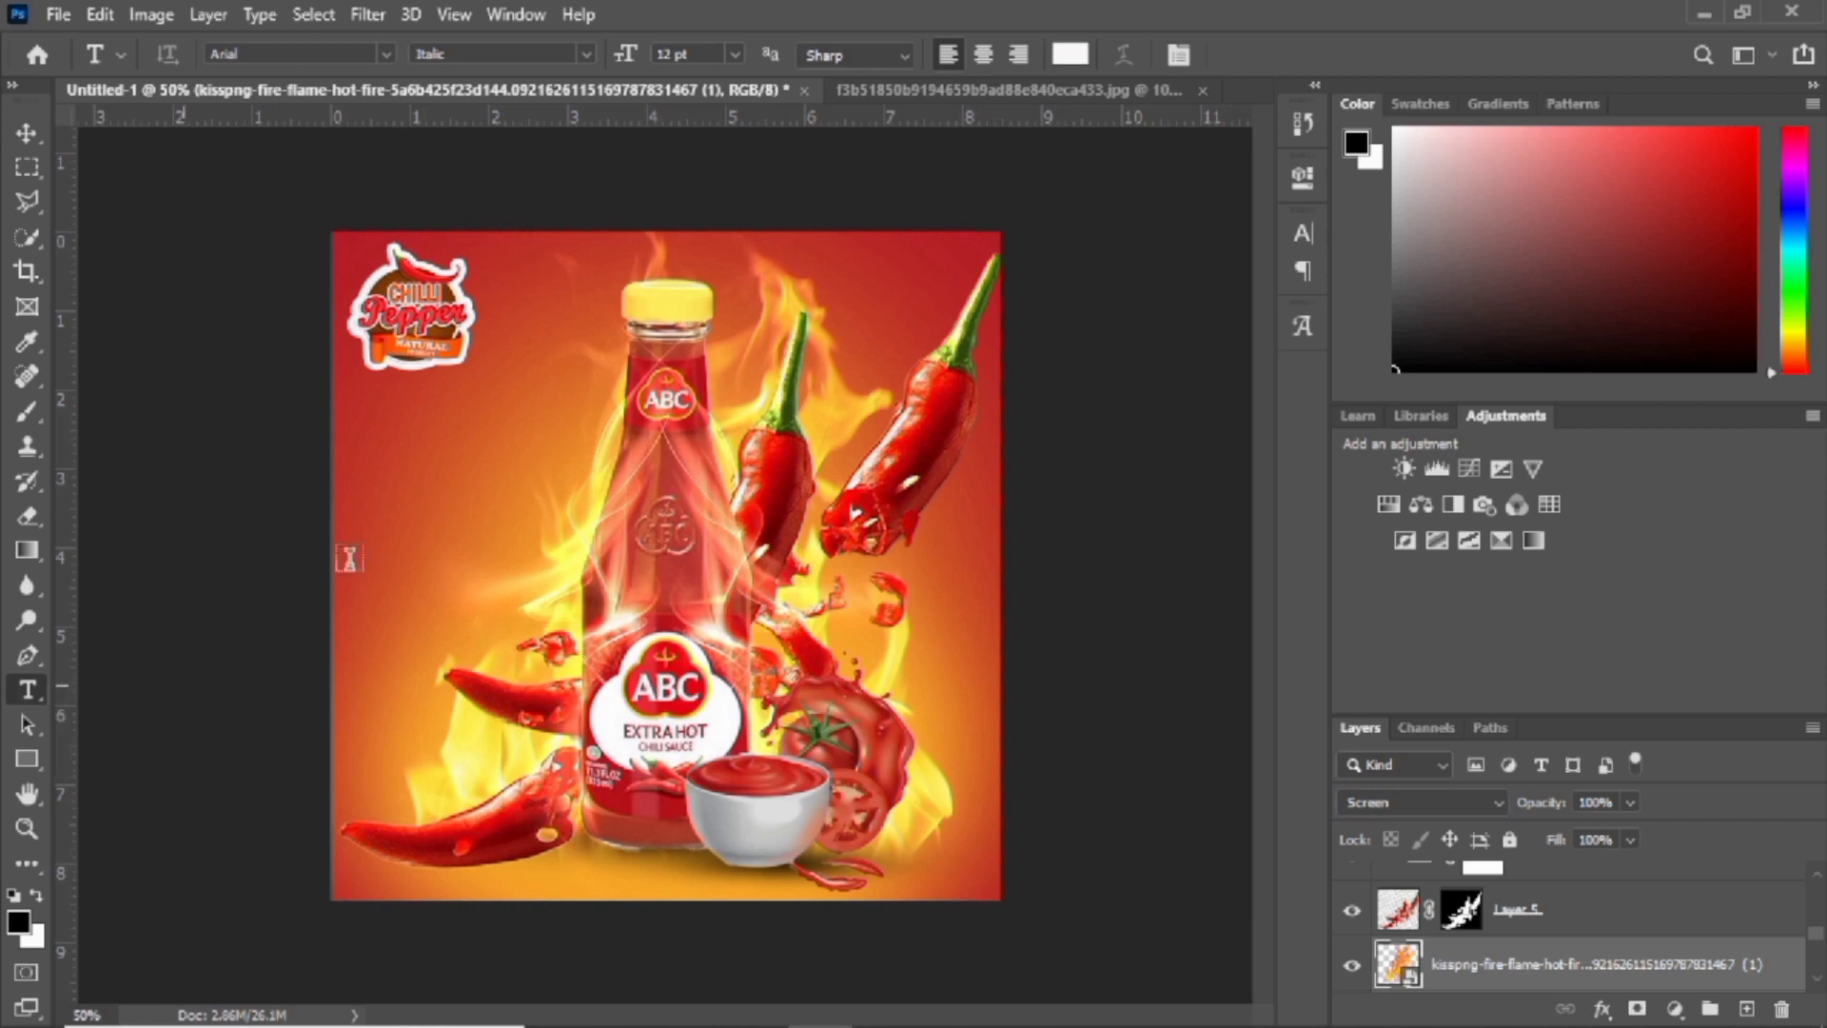
left_click(428, 499)
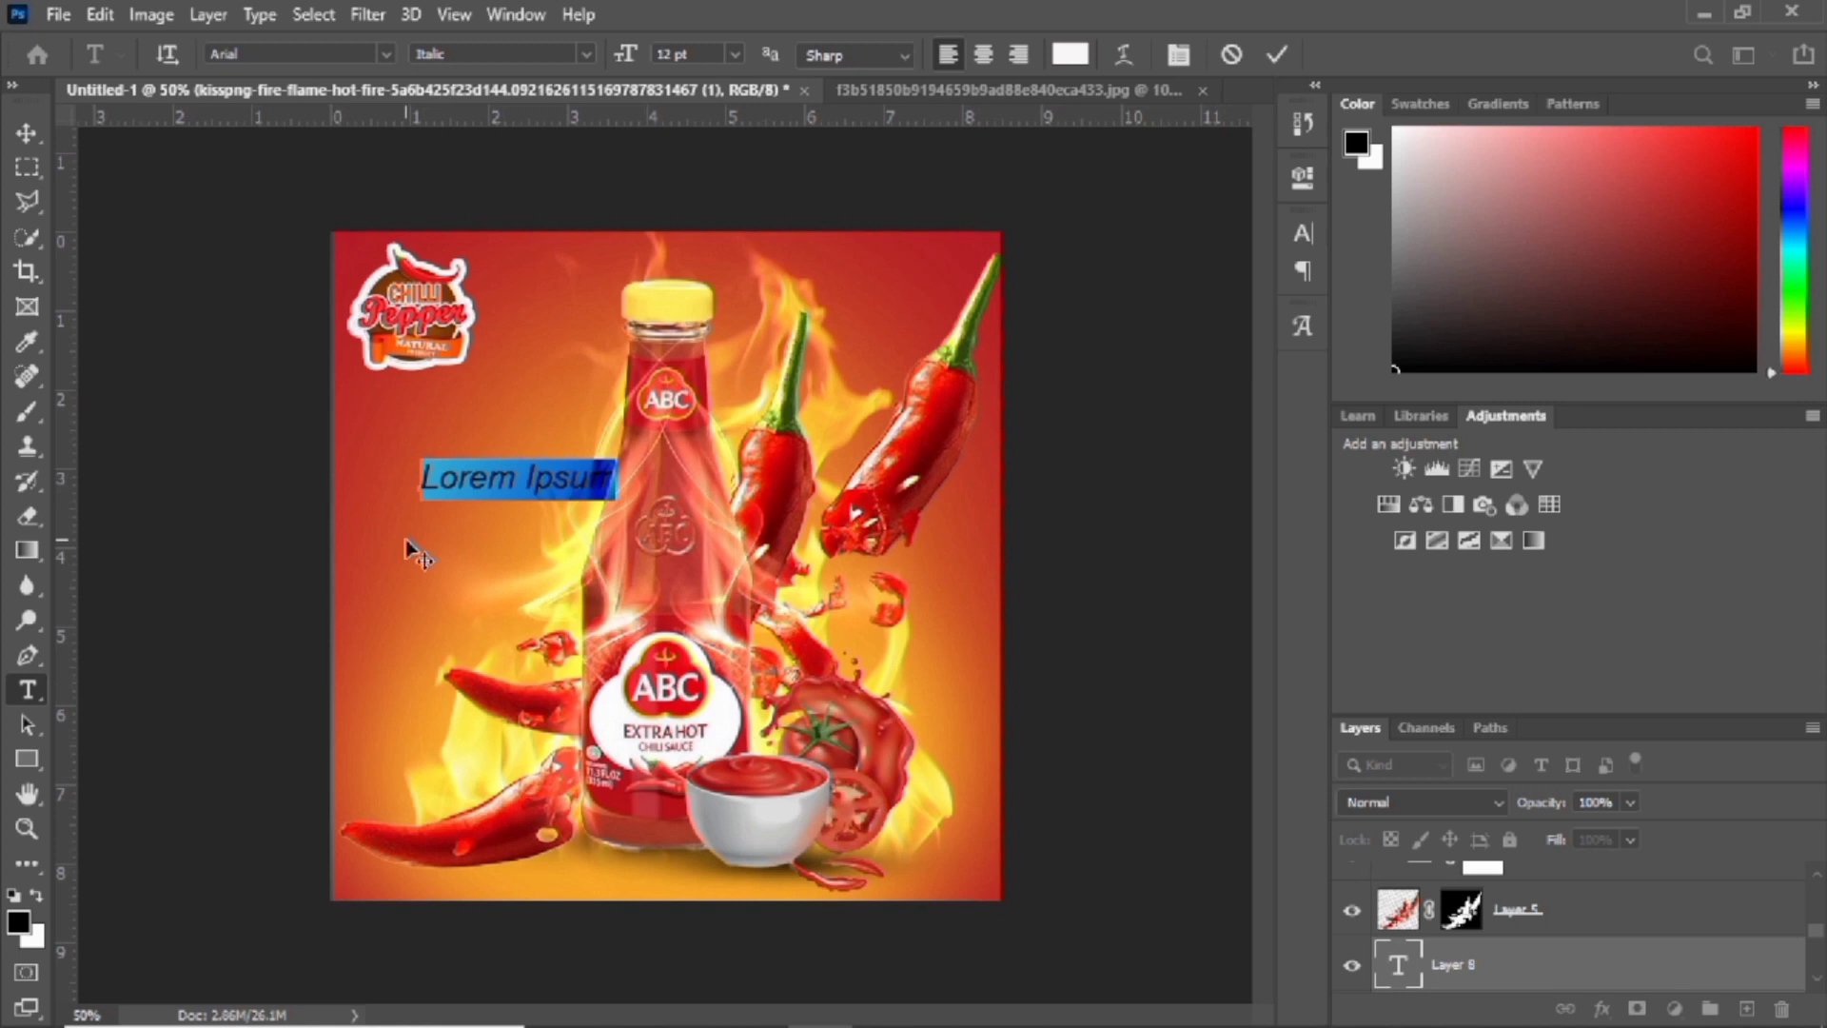
type("HO")
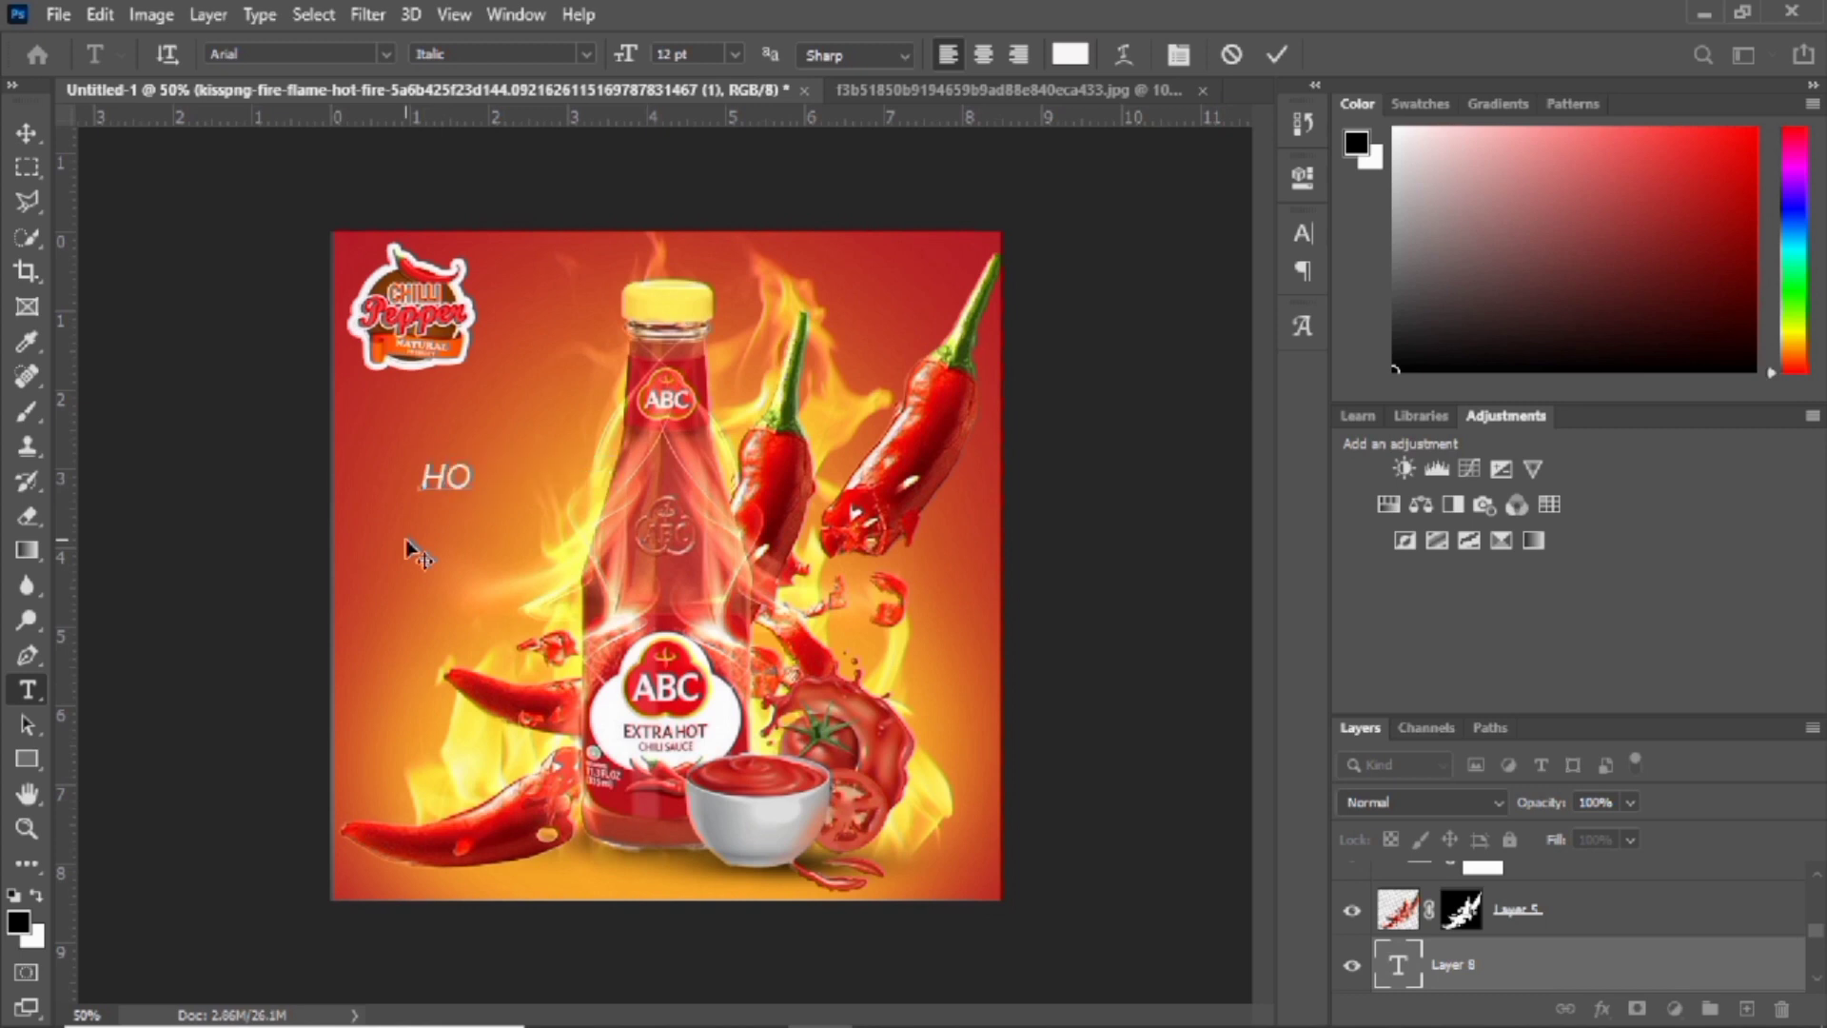
type("T")
Set the HOT text's font to Swis721 Blk BT in the Black style
double_click(457, 474)
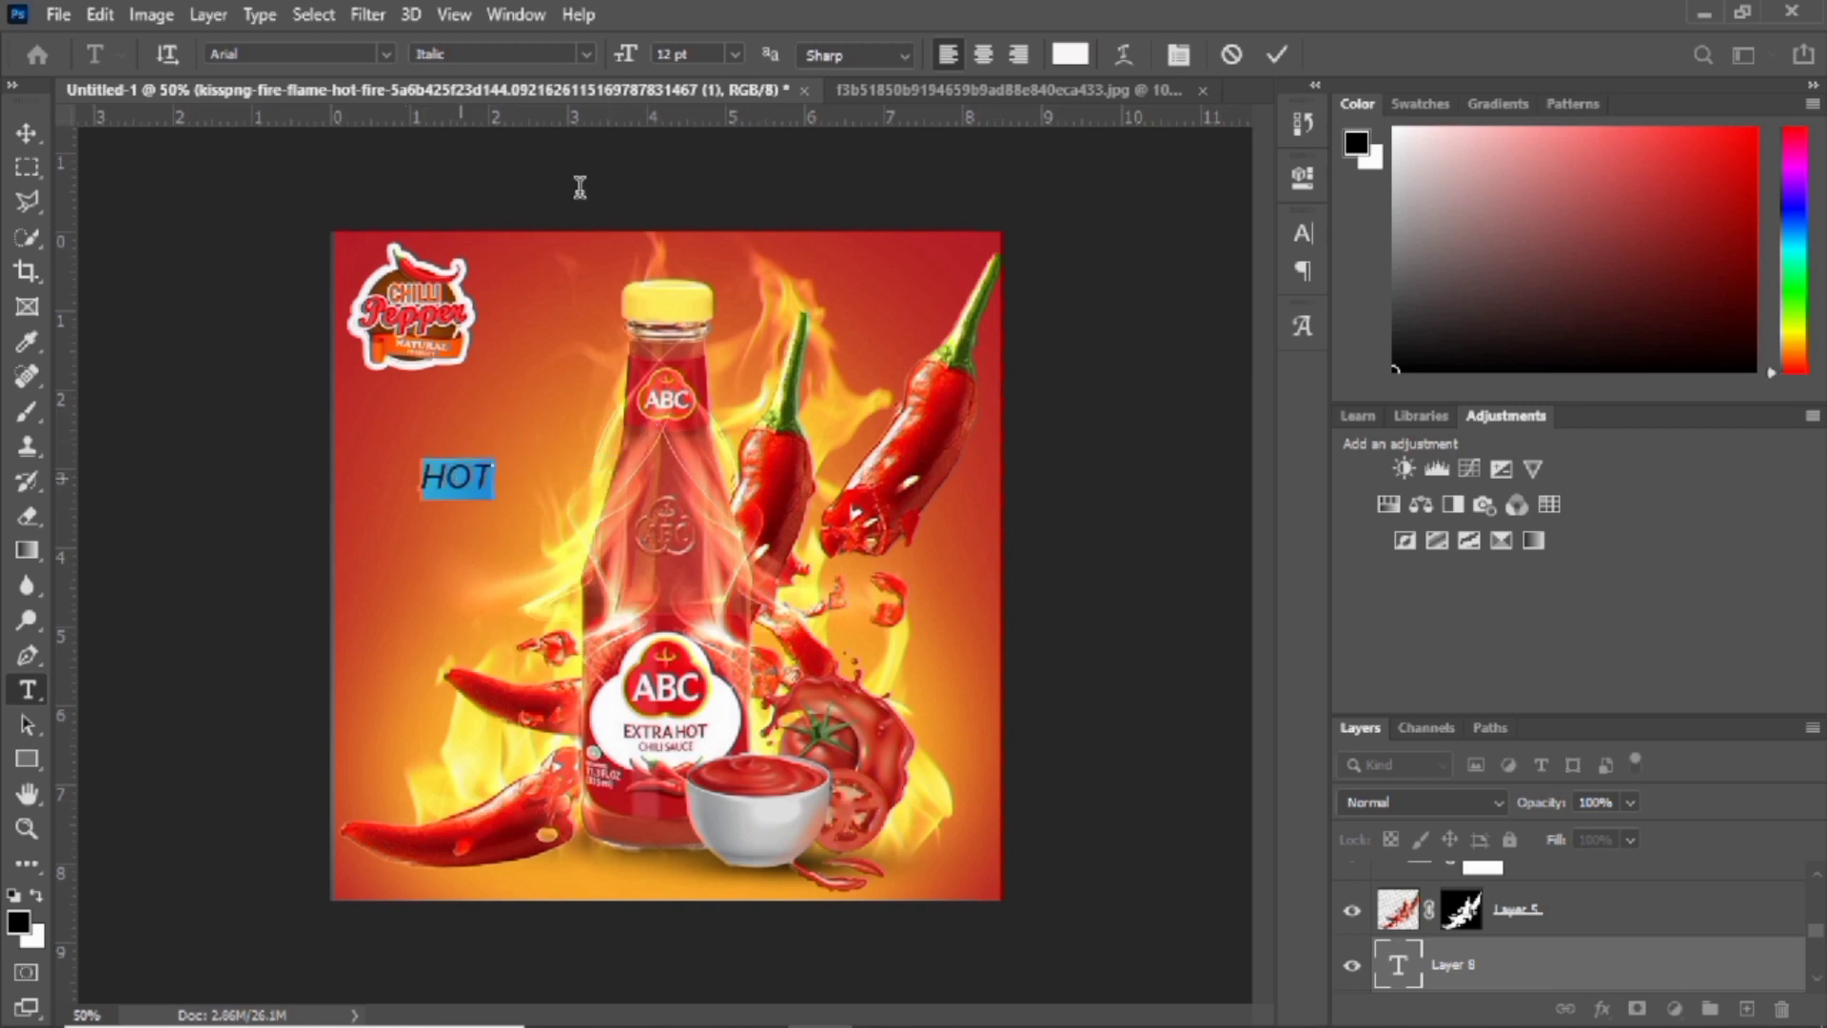
left_click(587, 55)
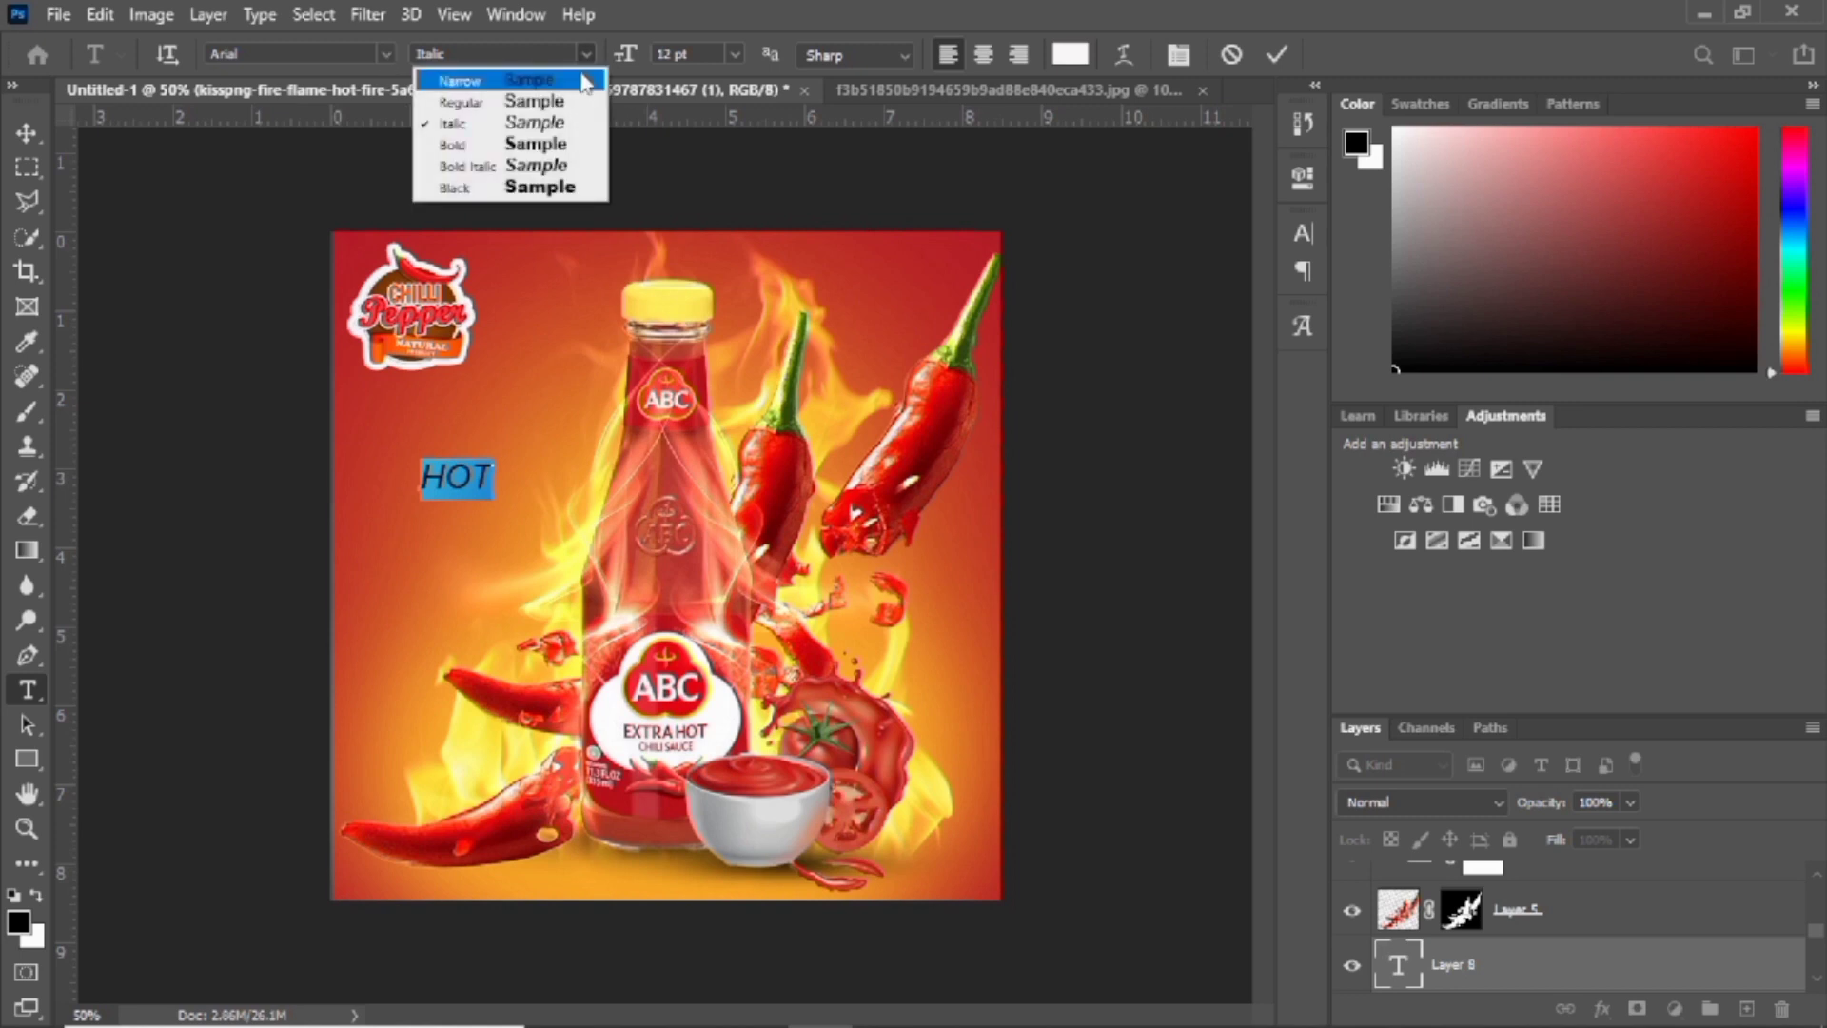
left_click(534, 165)
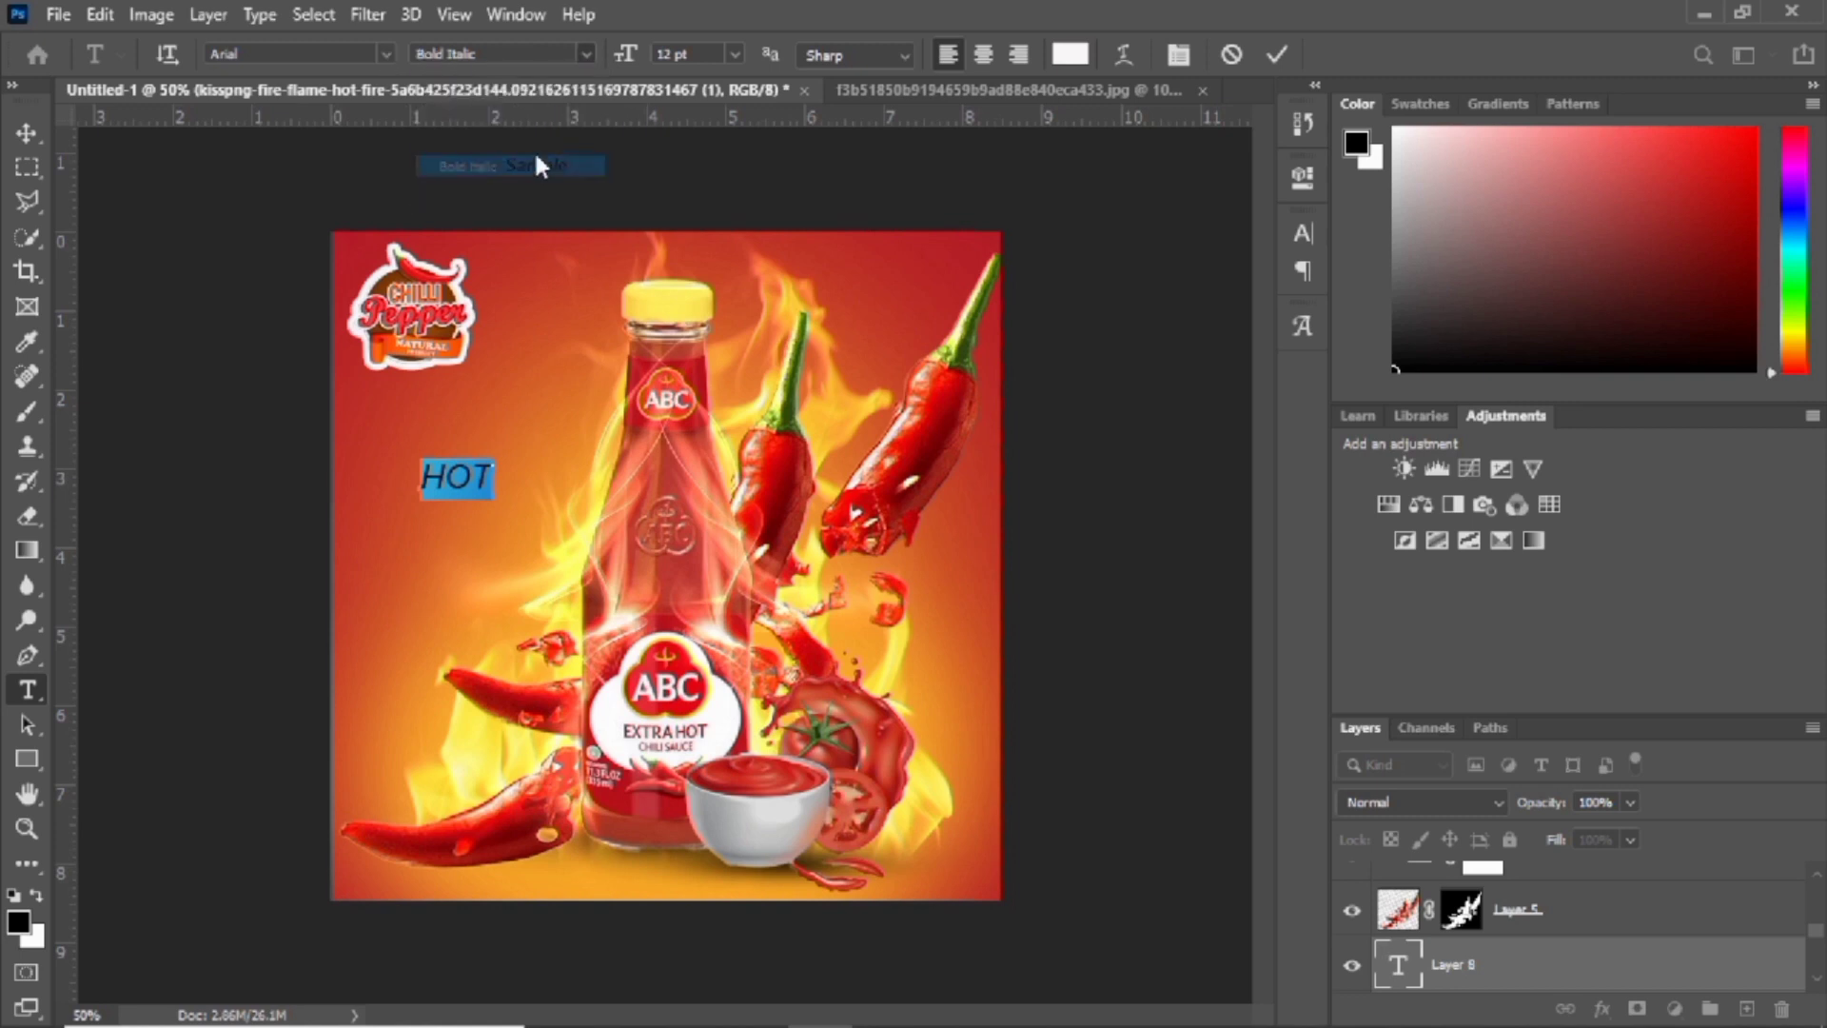
left_click(387, 57)
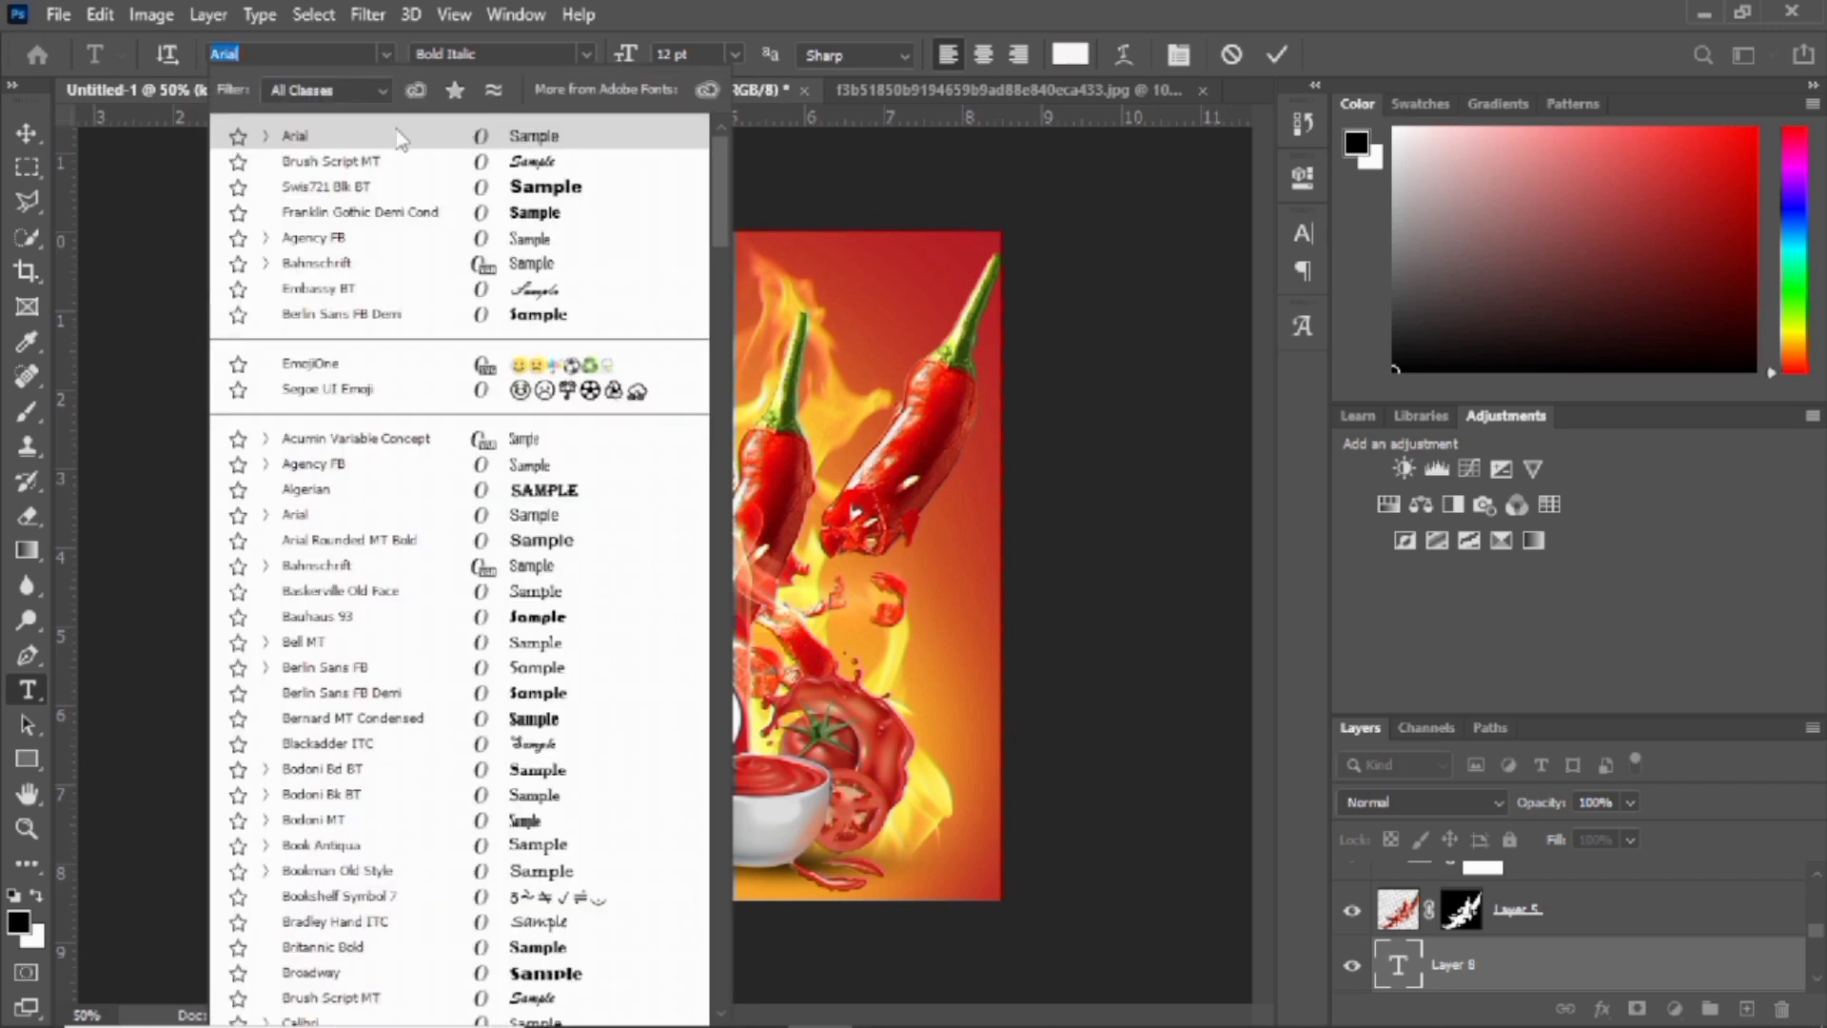
left_click(409, 186)
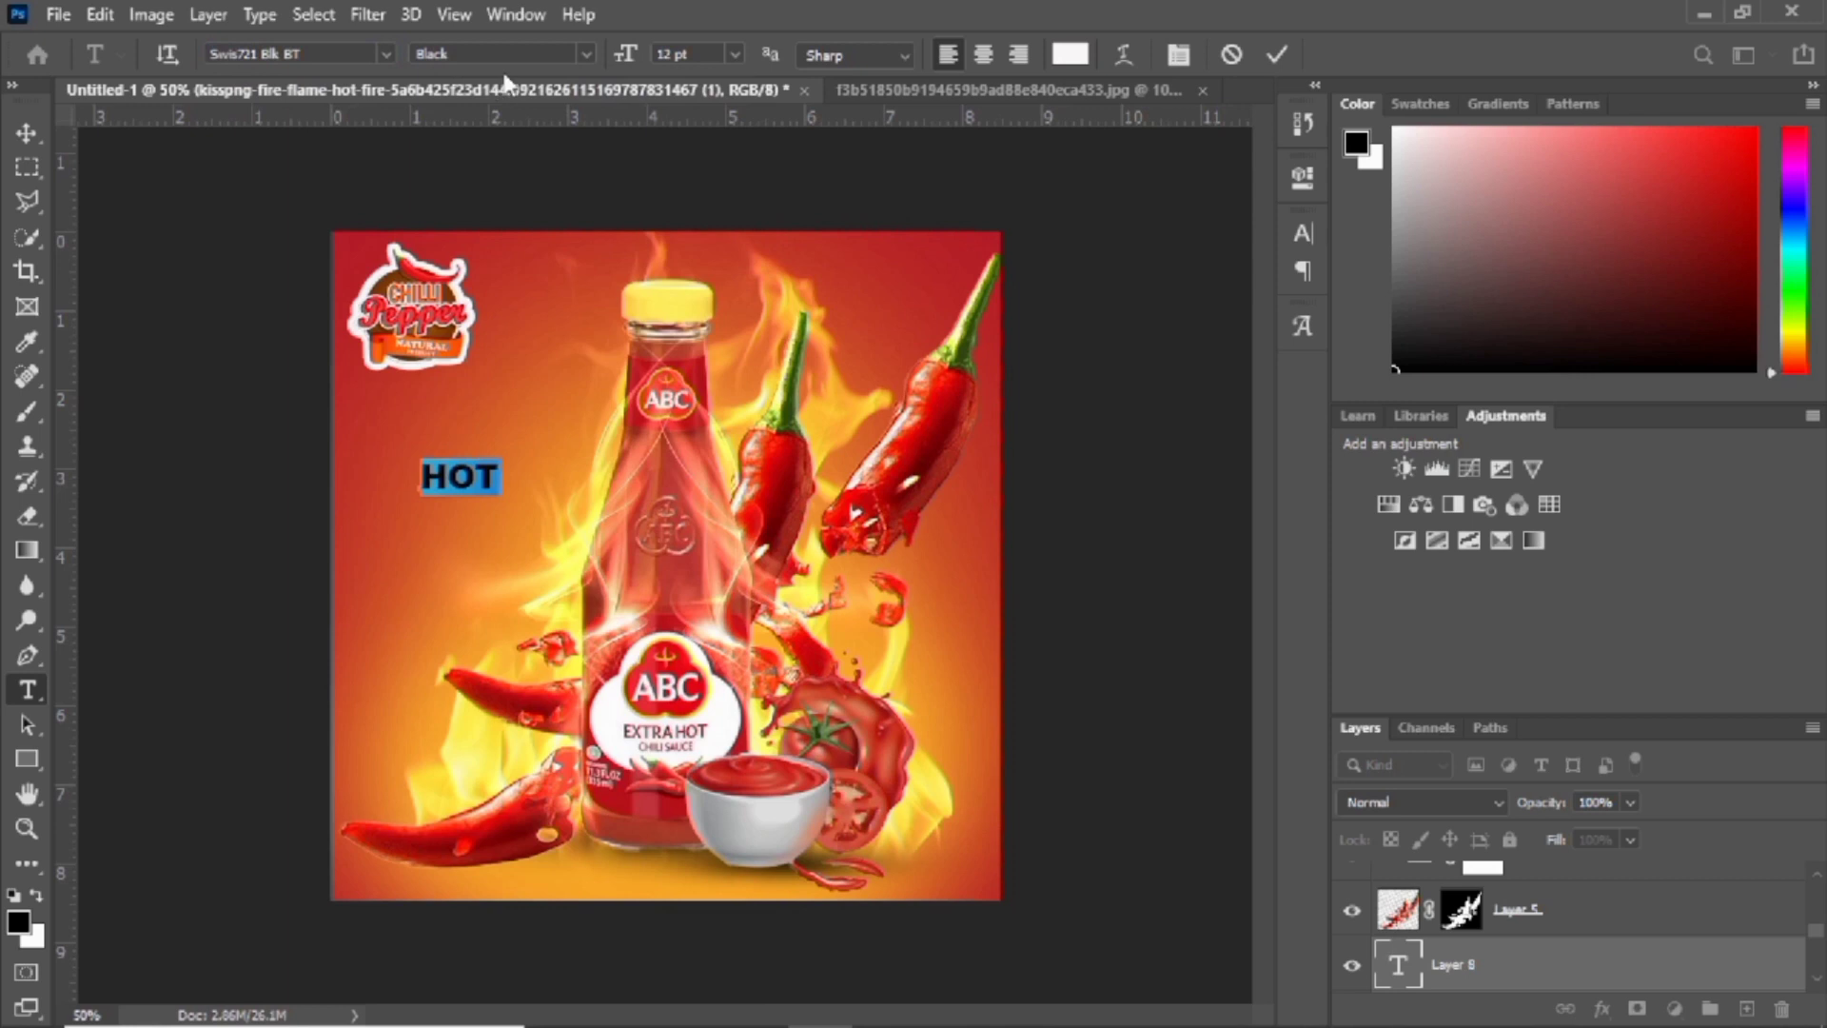
left_click(33, 131)
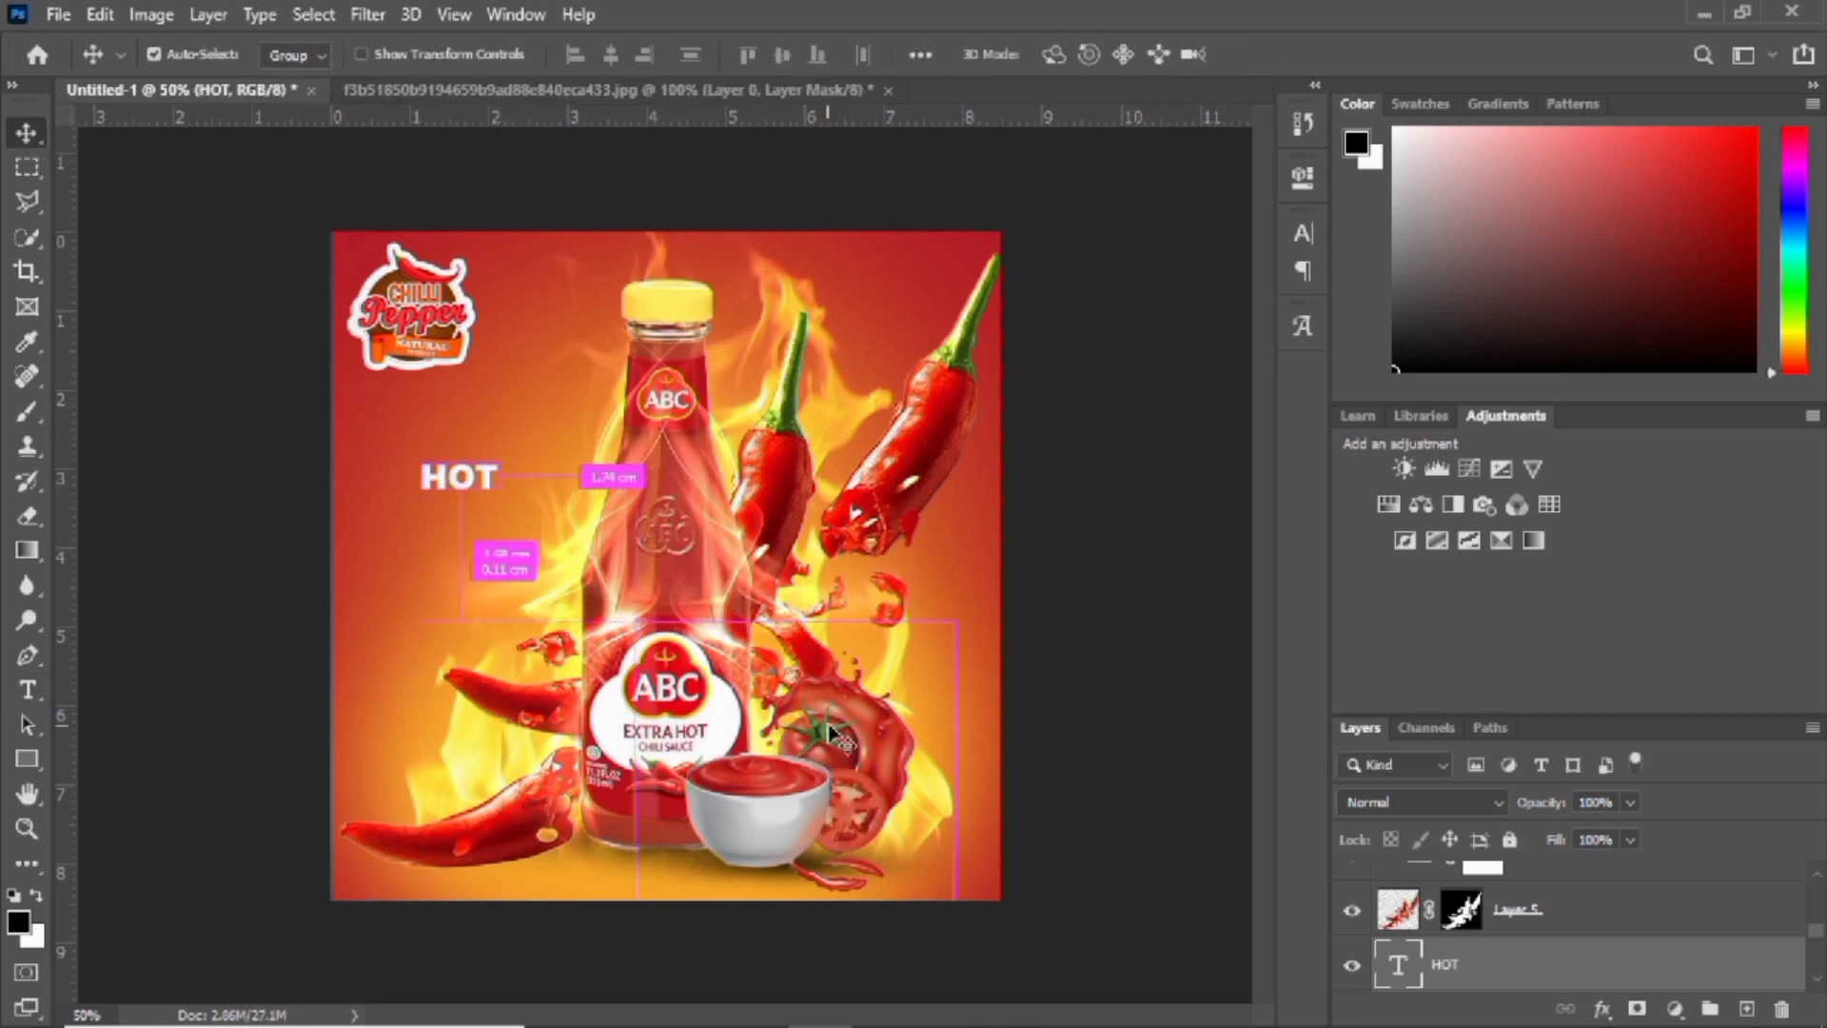
Scale the HOT text to about 150% and position it just below the Chilli Pepper logo
key("ctrl+t")
mouse_move(419, 460)
left_mouse_down()
mouse_move(340, 403)
mouse_move(416, 468)
mouse_move(381, 440)
mouse_move(452, 476)
mouse_move(450, 450)
left_mouse_up()
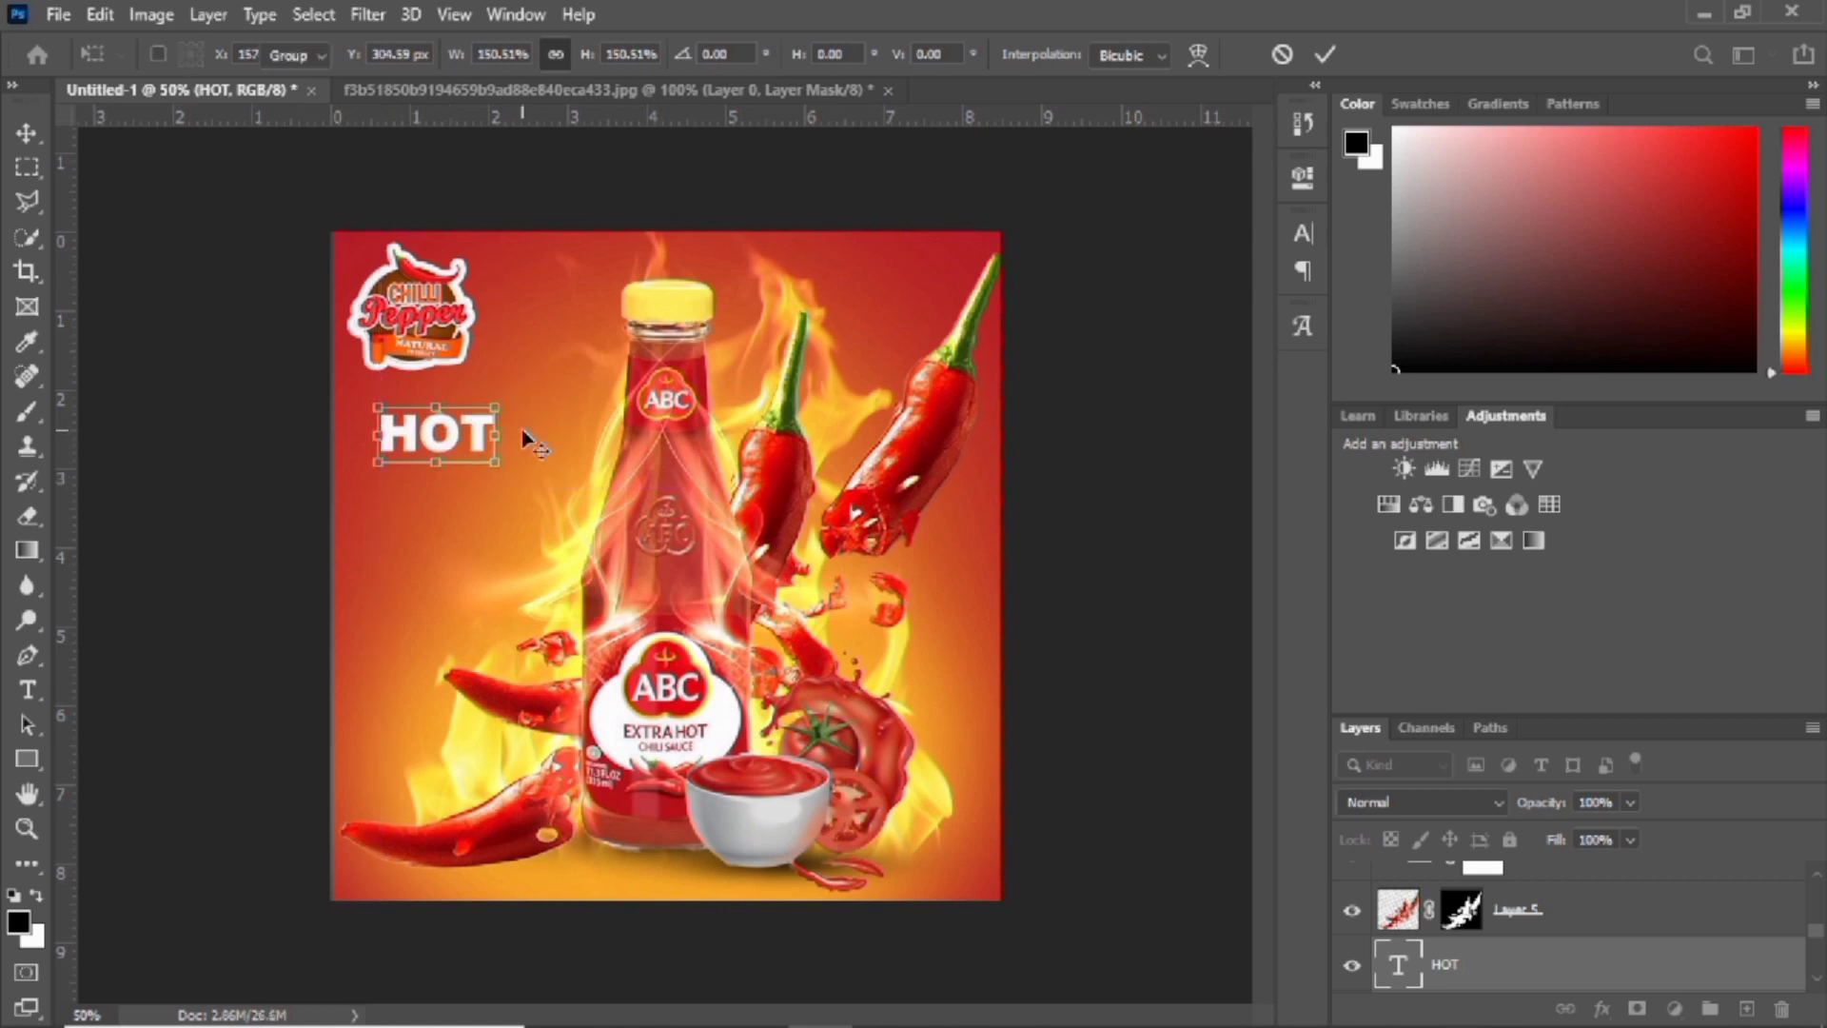
key("Return")
Duplicate the HOT text, place the copy directly beneath it and change its wording to "SAUCE"
key("ctrl+j")
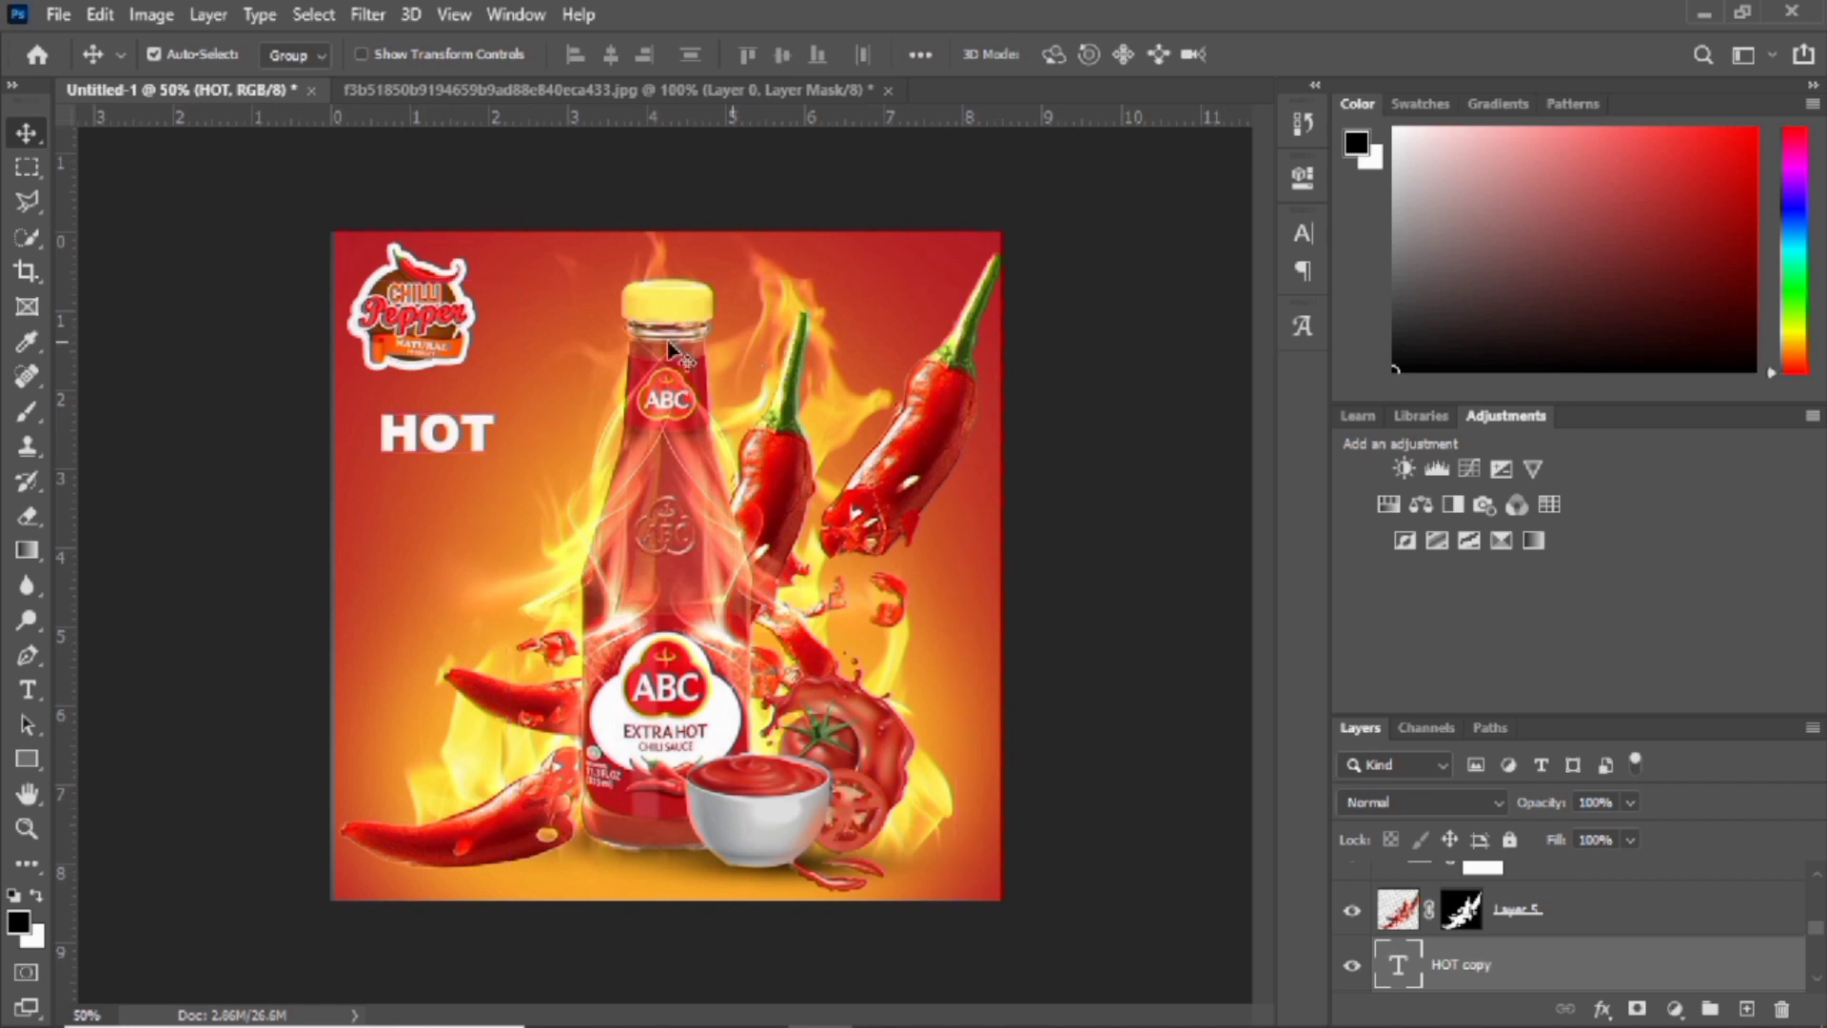
left_click_drag(436, 438, 432, 493)
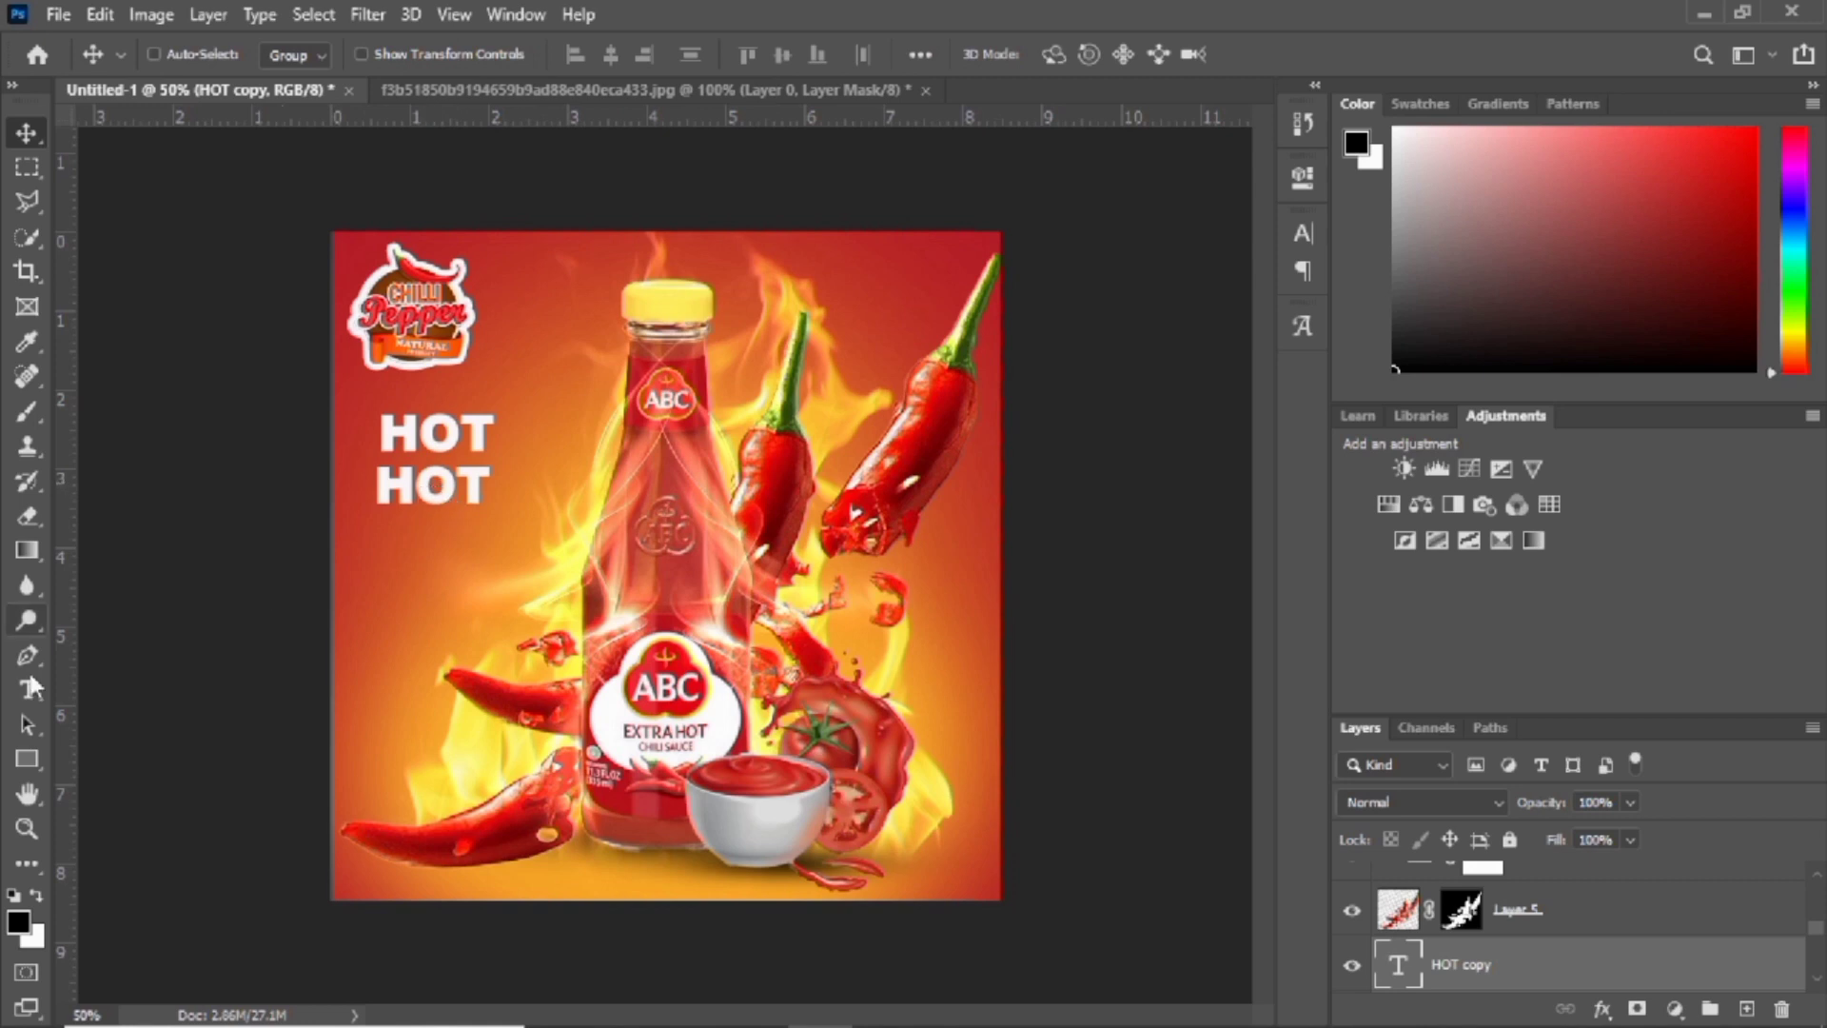
left_click(31, 687)
left_click(417, 486)
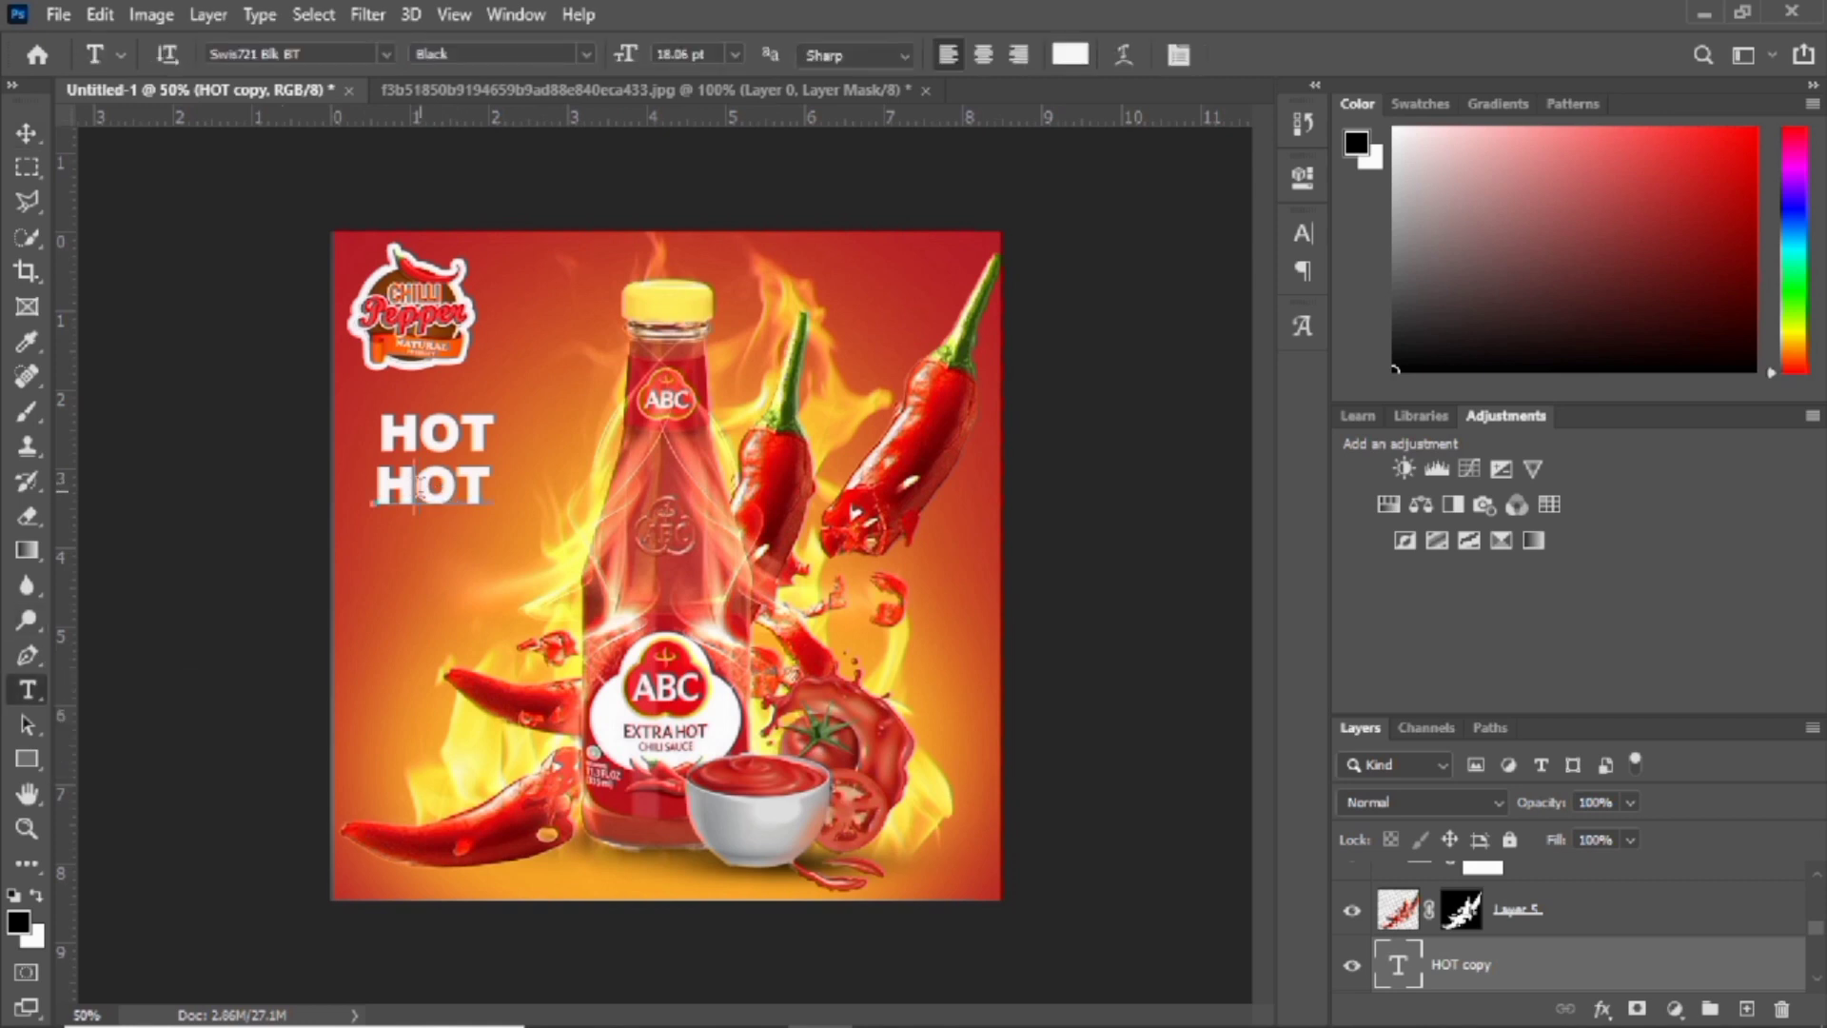
double_click(432, 487)
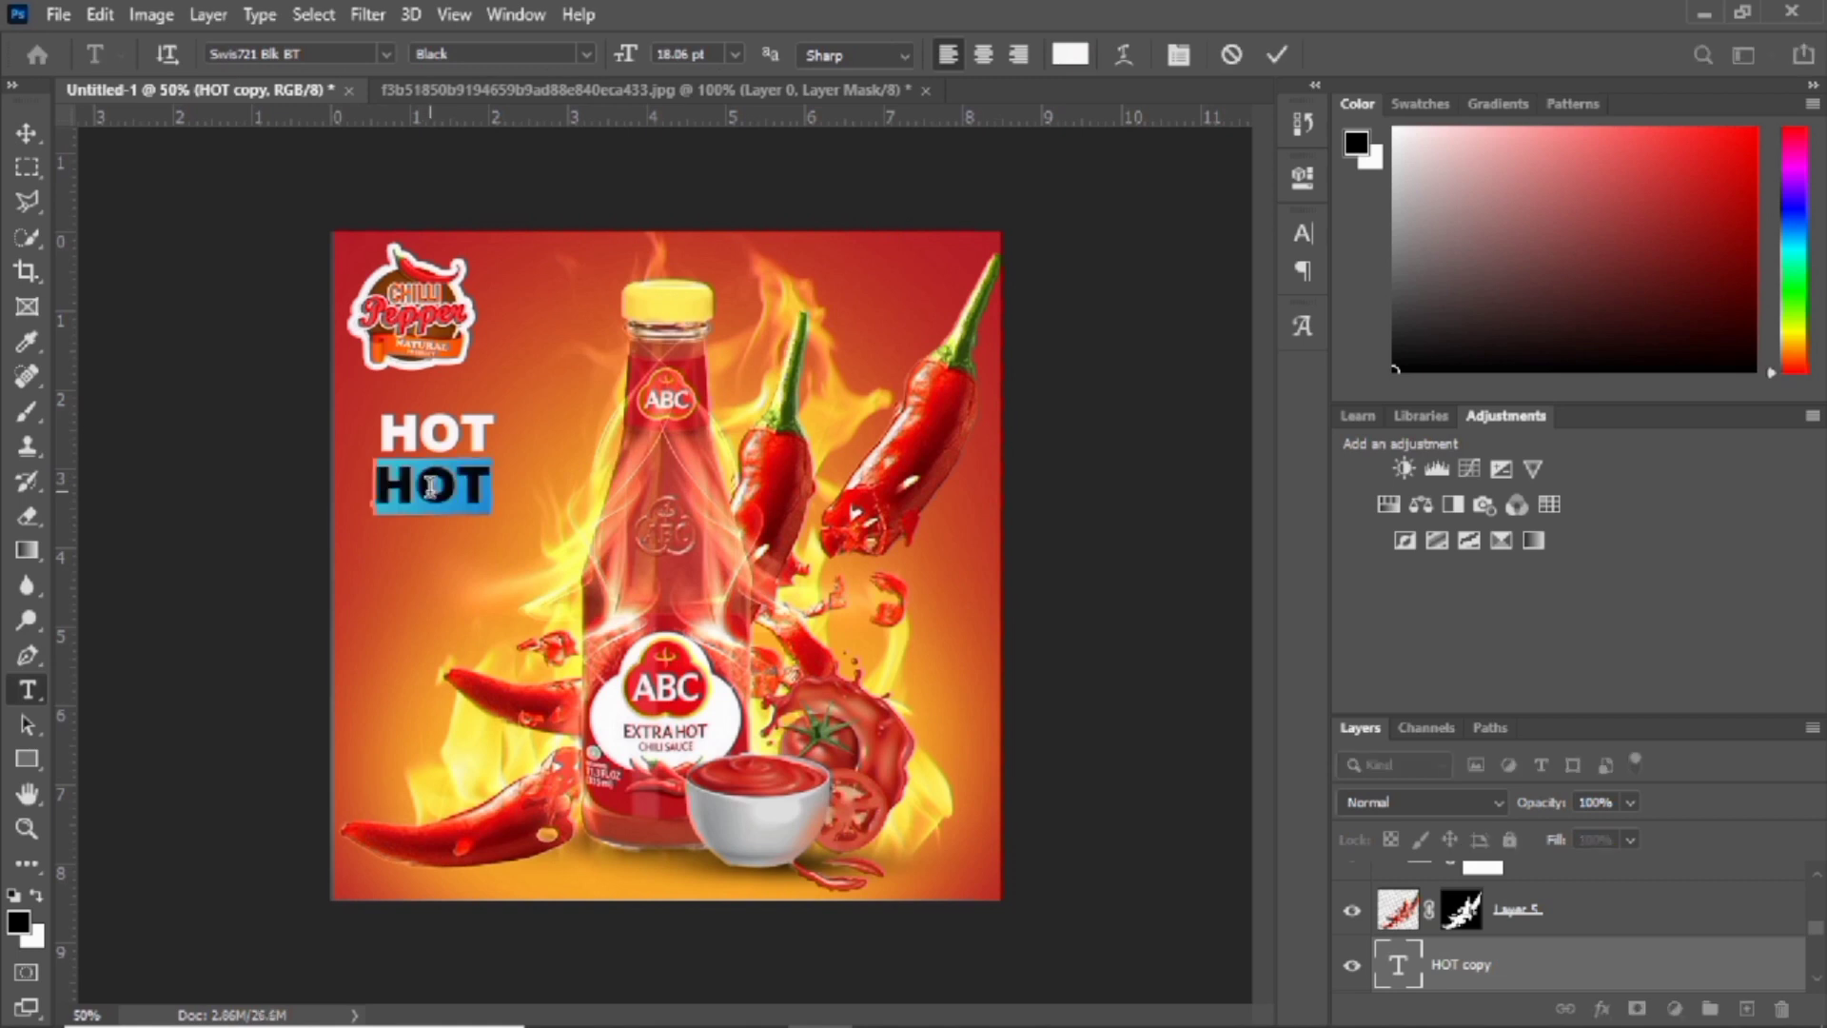
type("SAUCE")
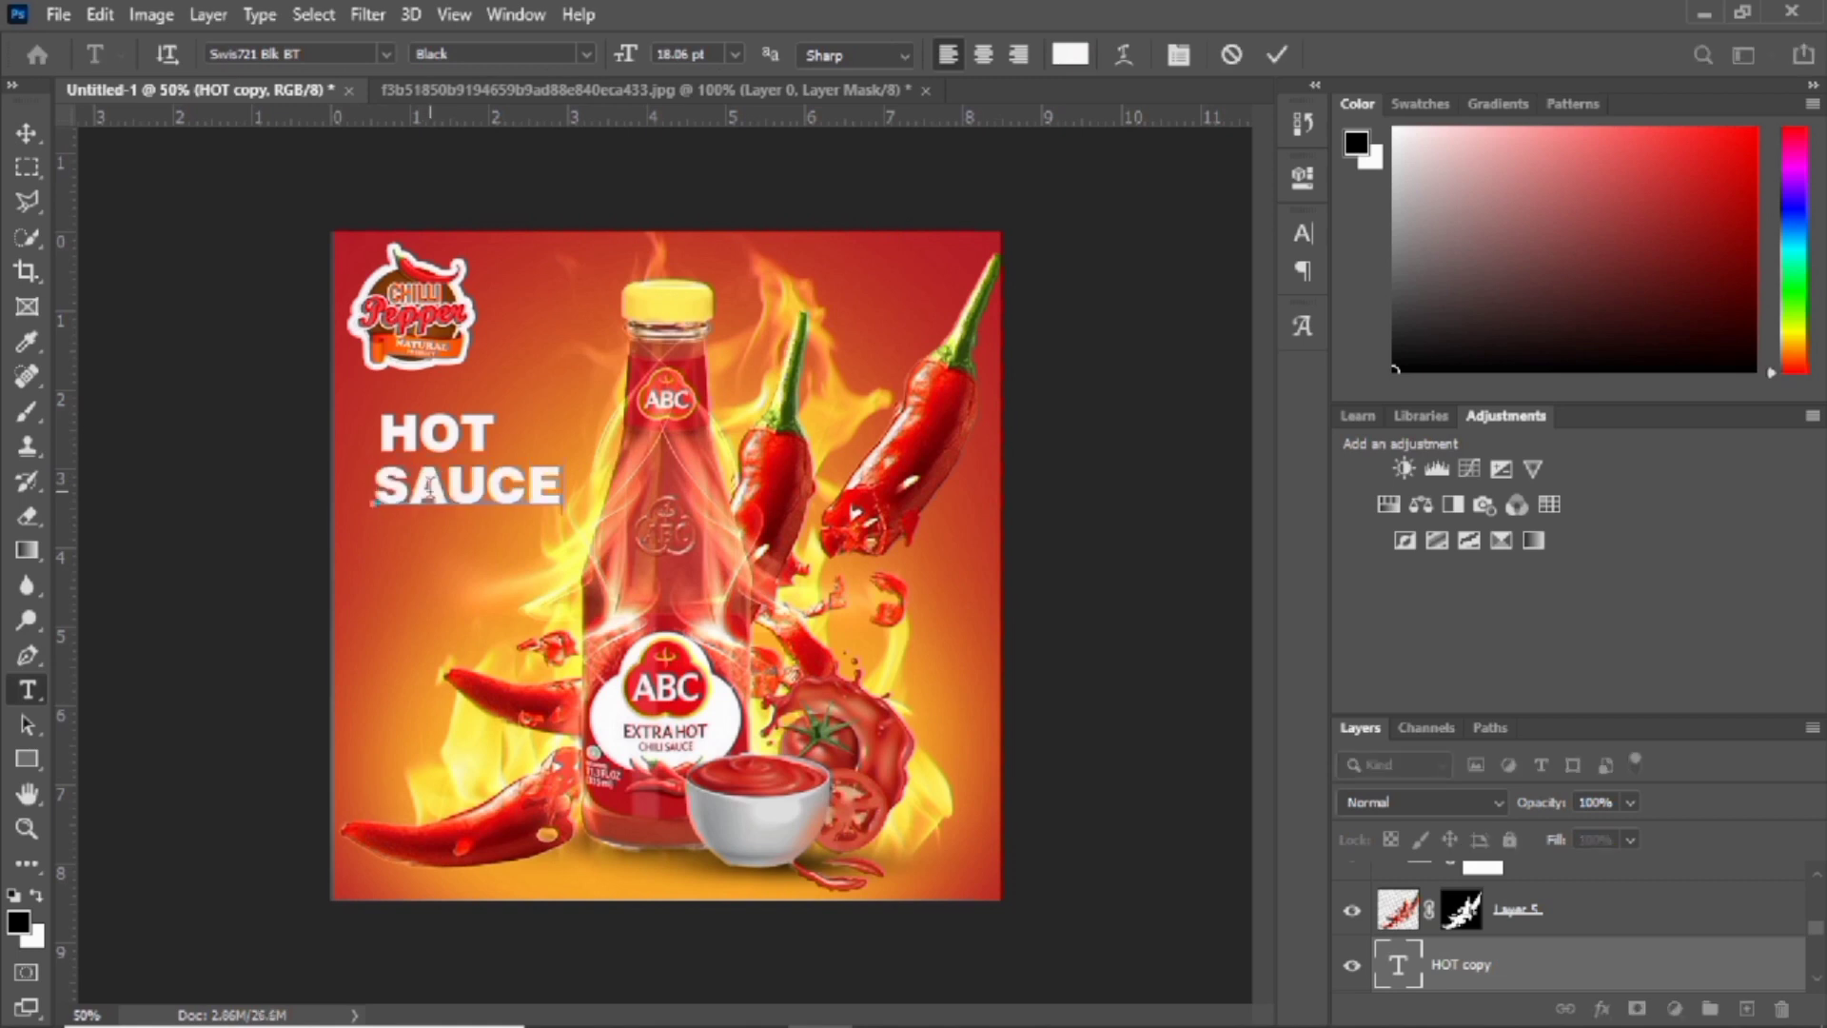
left_click(27, 132)
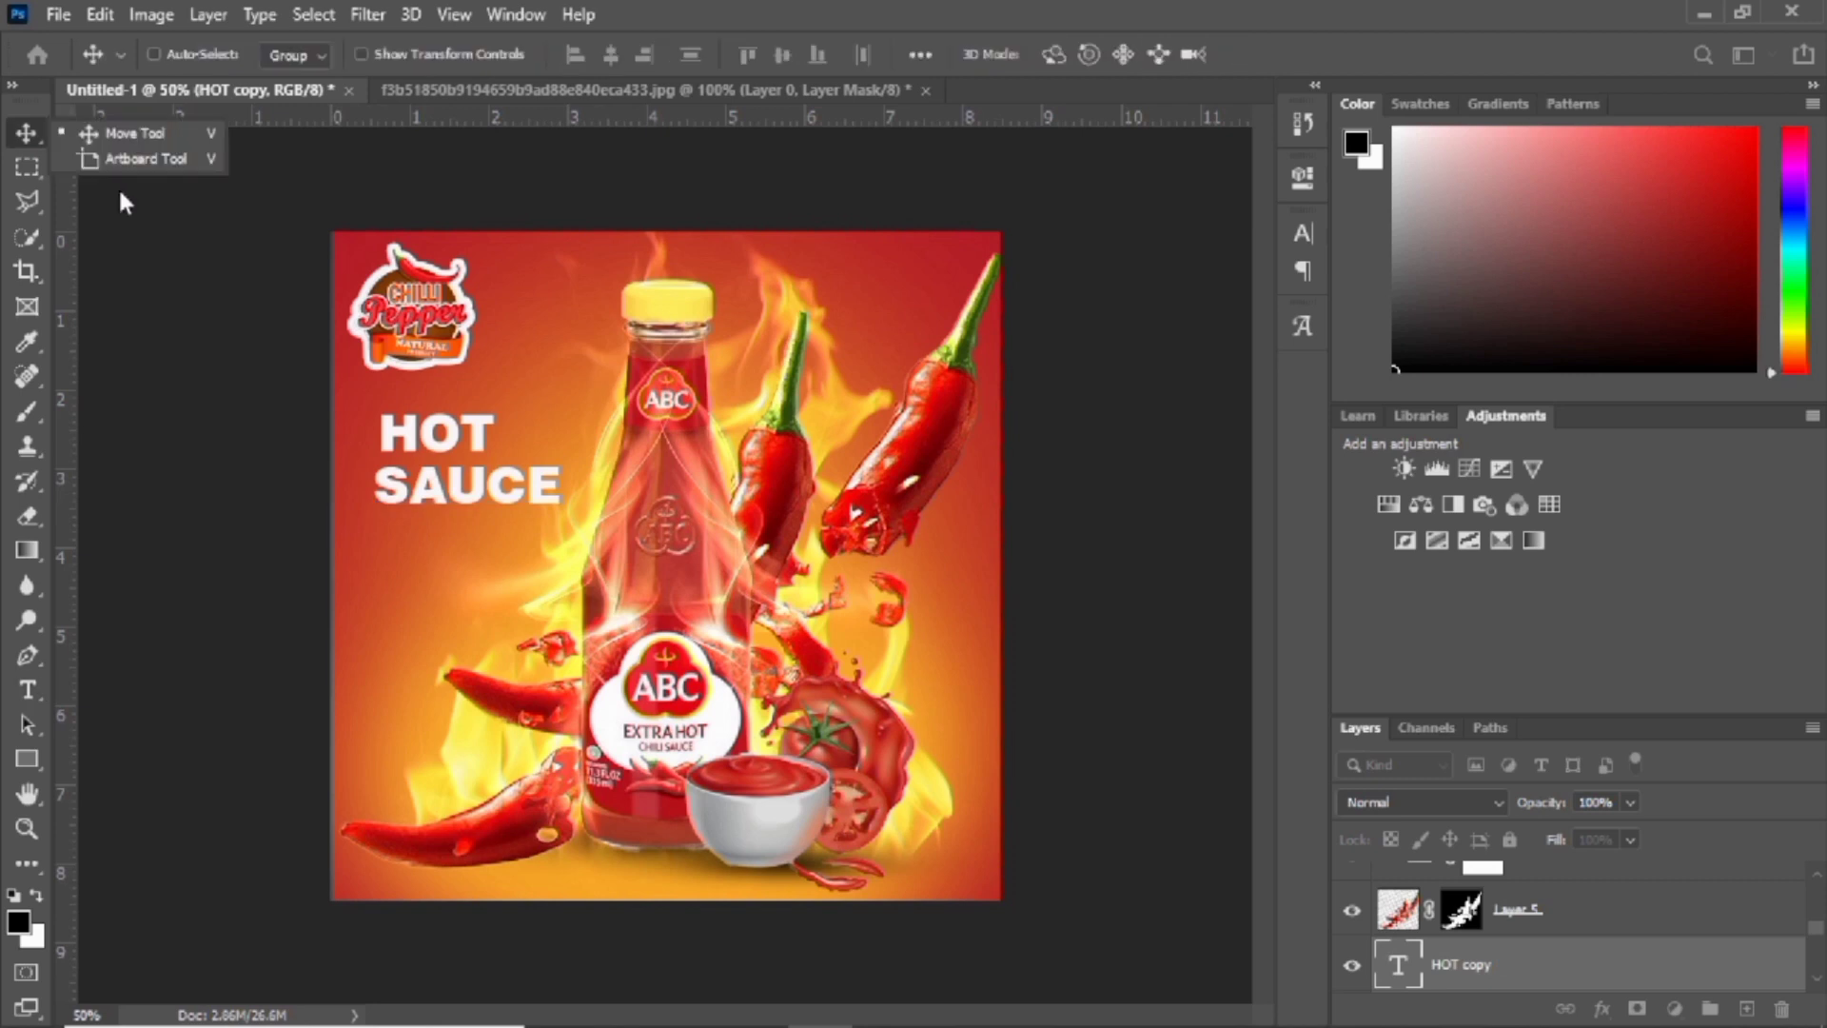
left_click(26, 133)
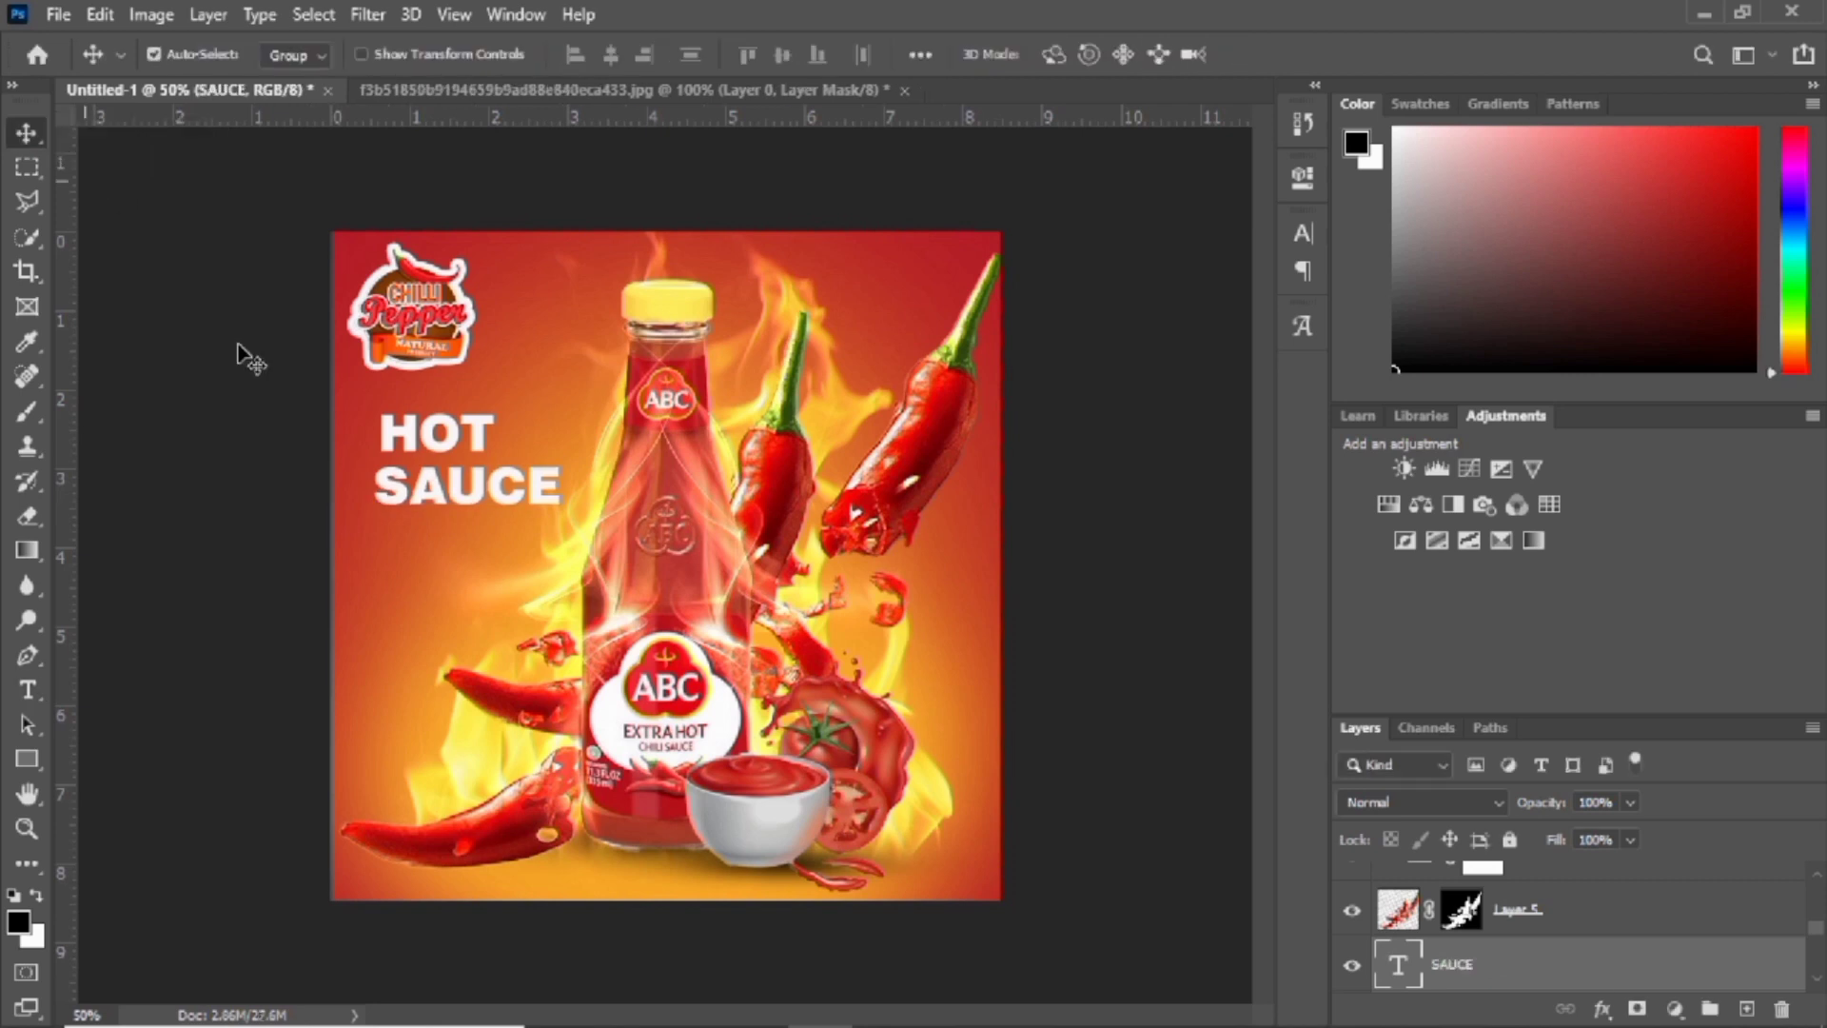
Move the SAUCE text left so it sits beneath HOT, clear of the bottle
key("ctrl+t")
left_click_drag(472, 496, 441, 493)
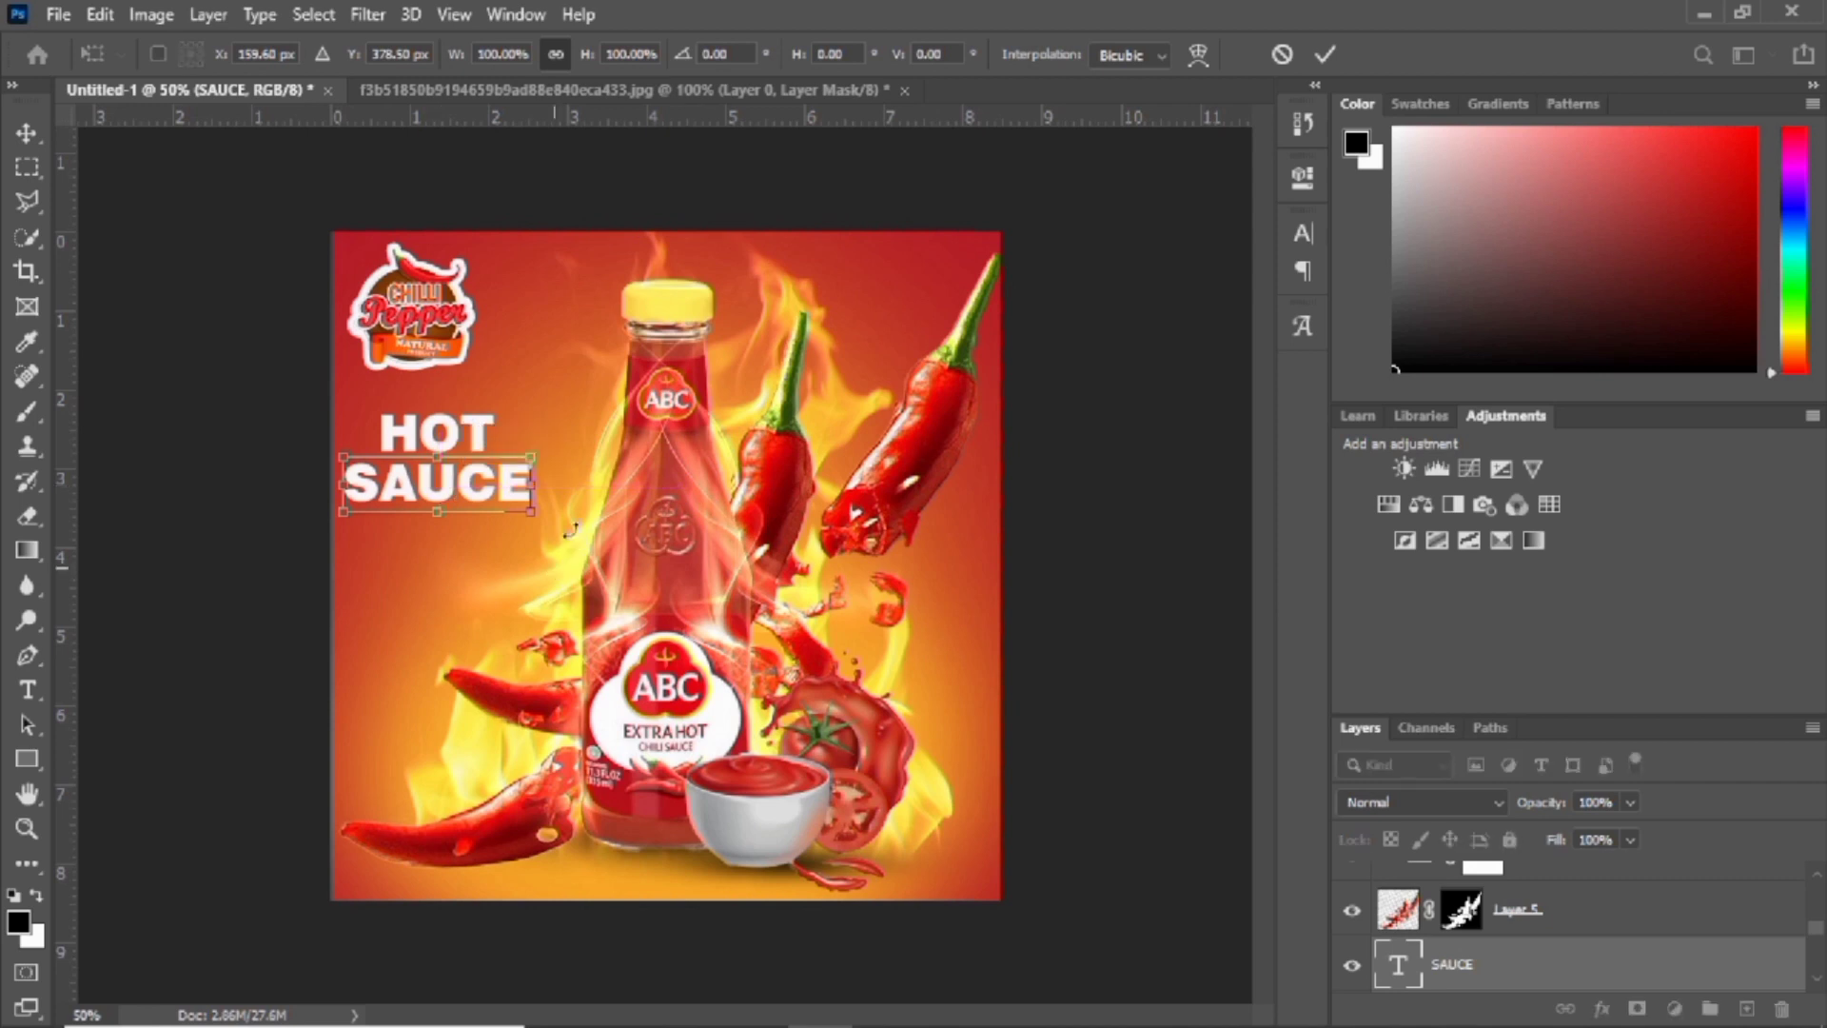
key("shift+Right")
key("shift+Right")
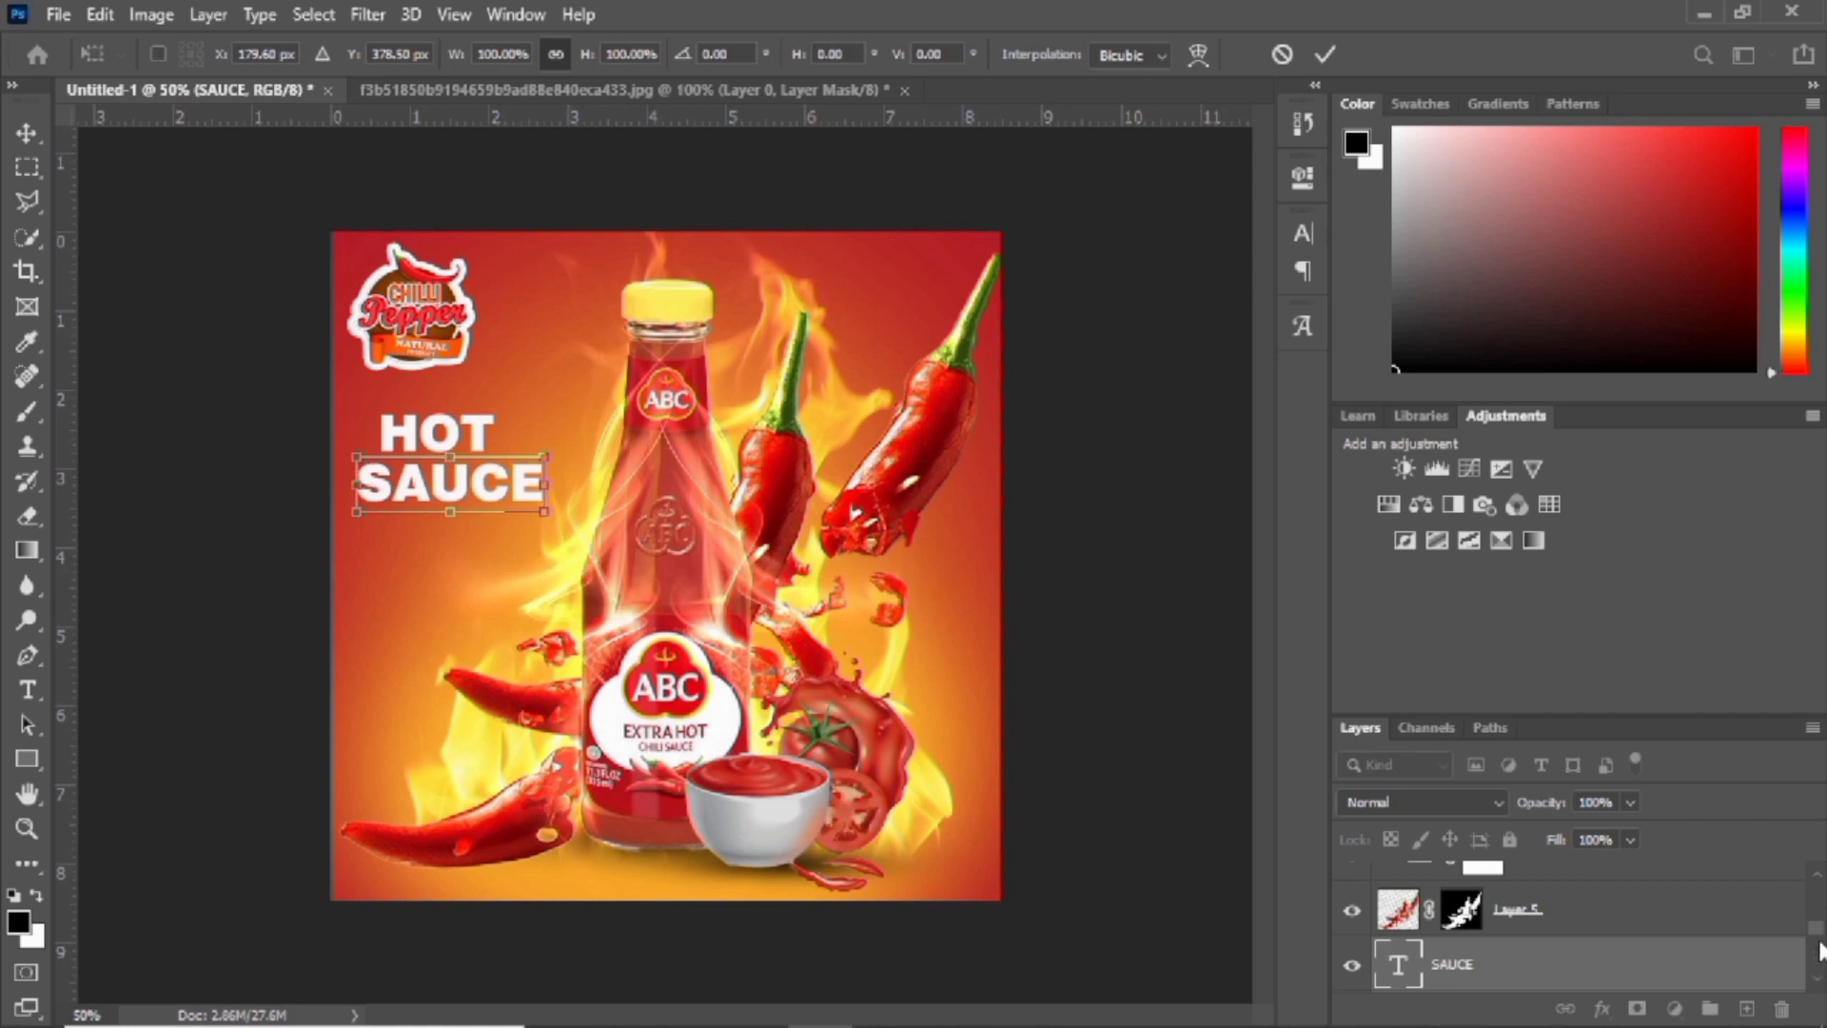
Nudge the HOT text left until its left edge lines up with the SAUCE text below it
scroll(1819, 952, "up", 1)
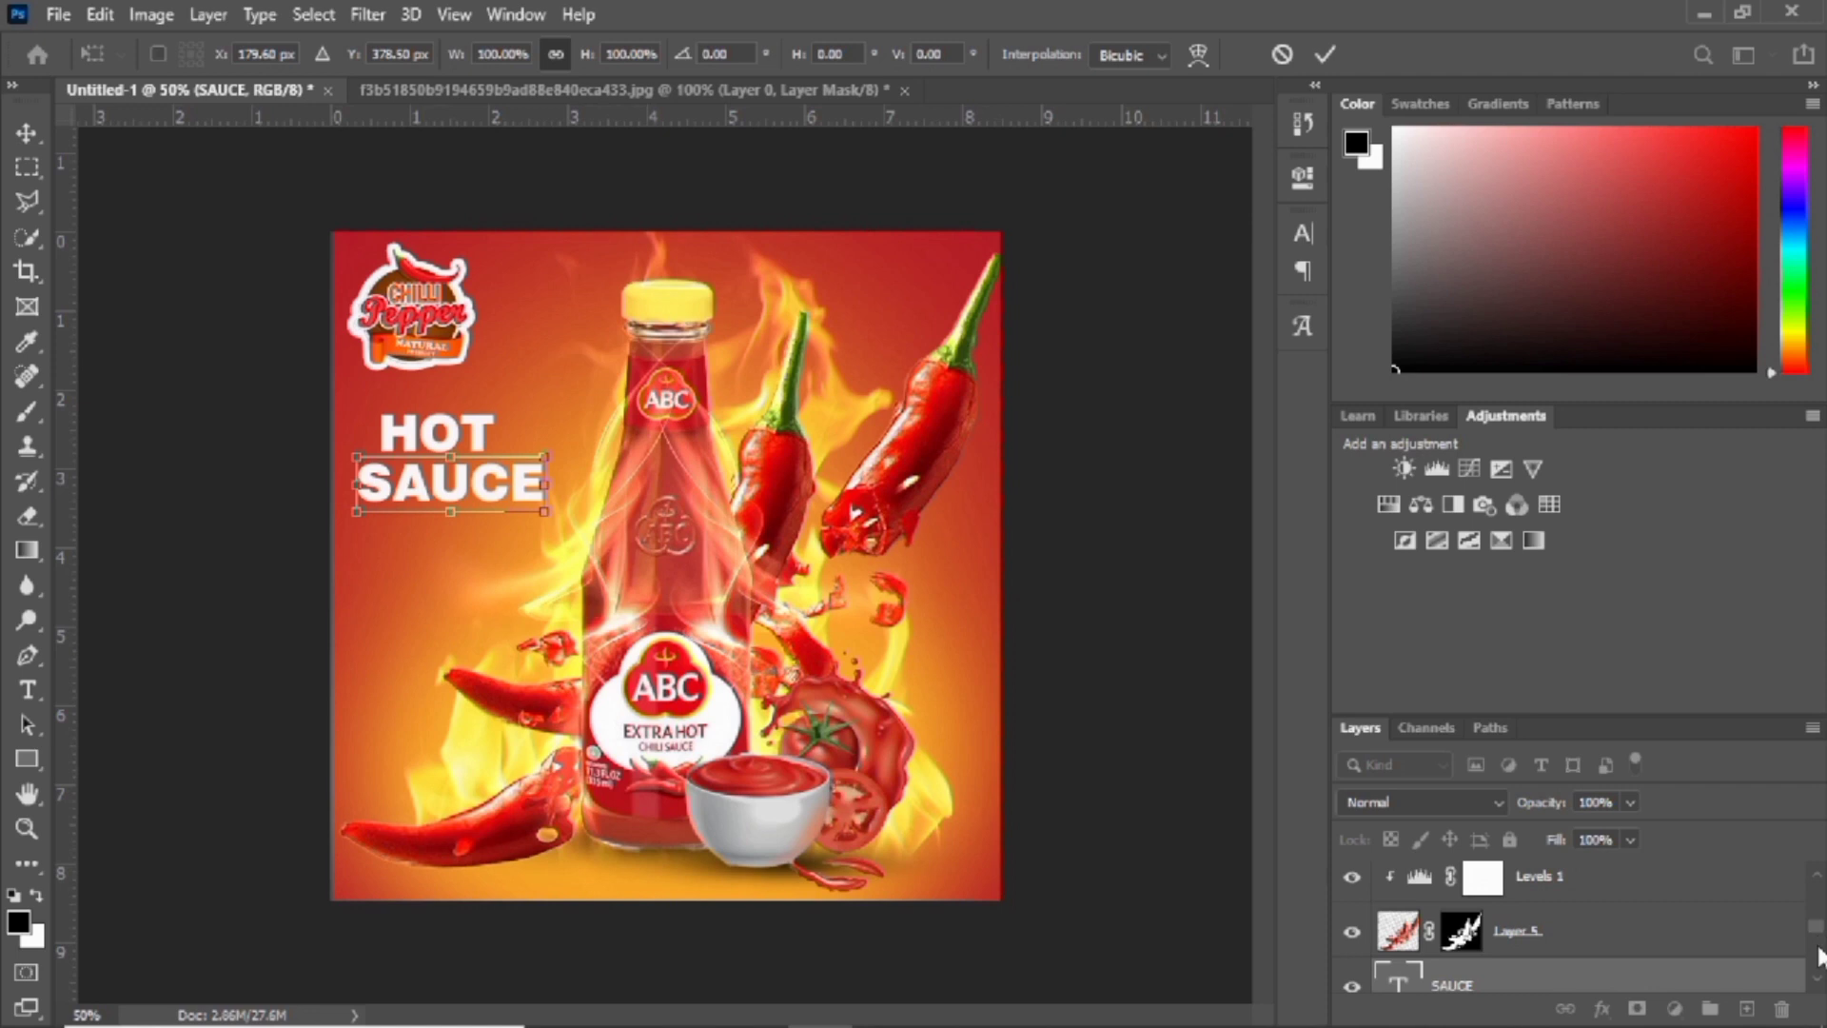
left_click(1817, 980)
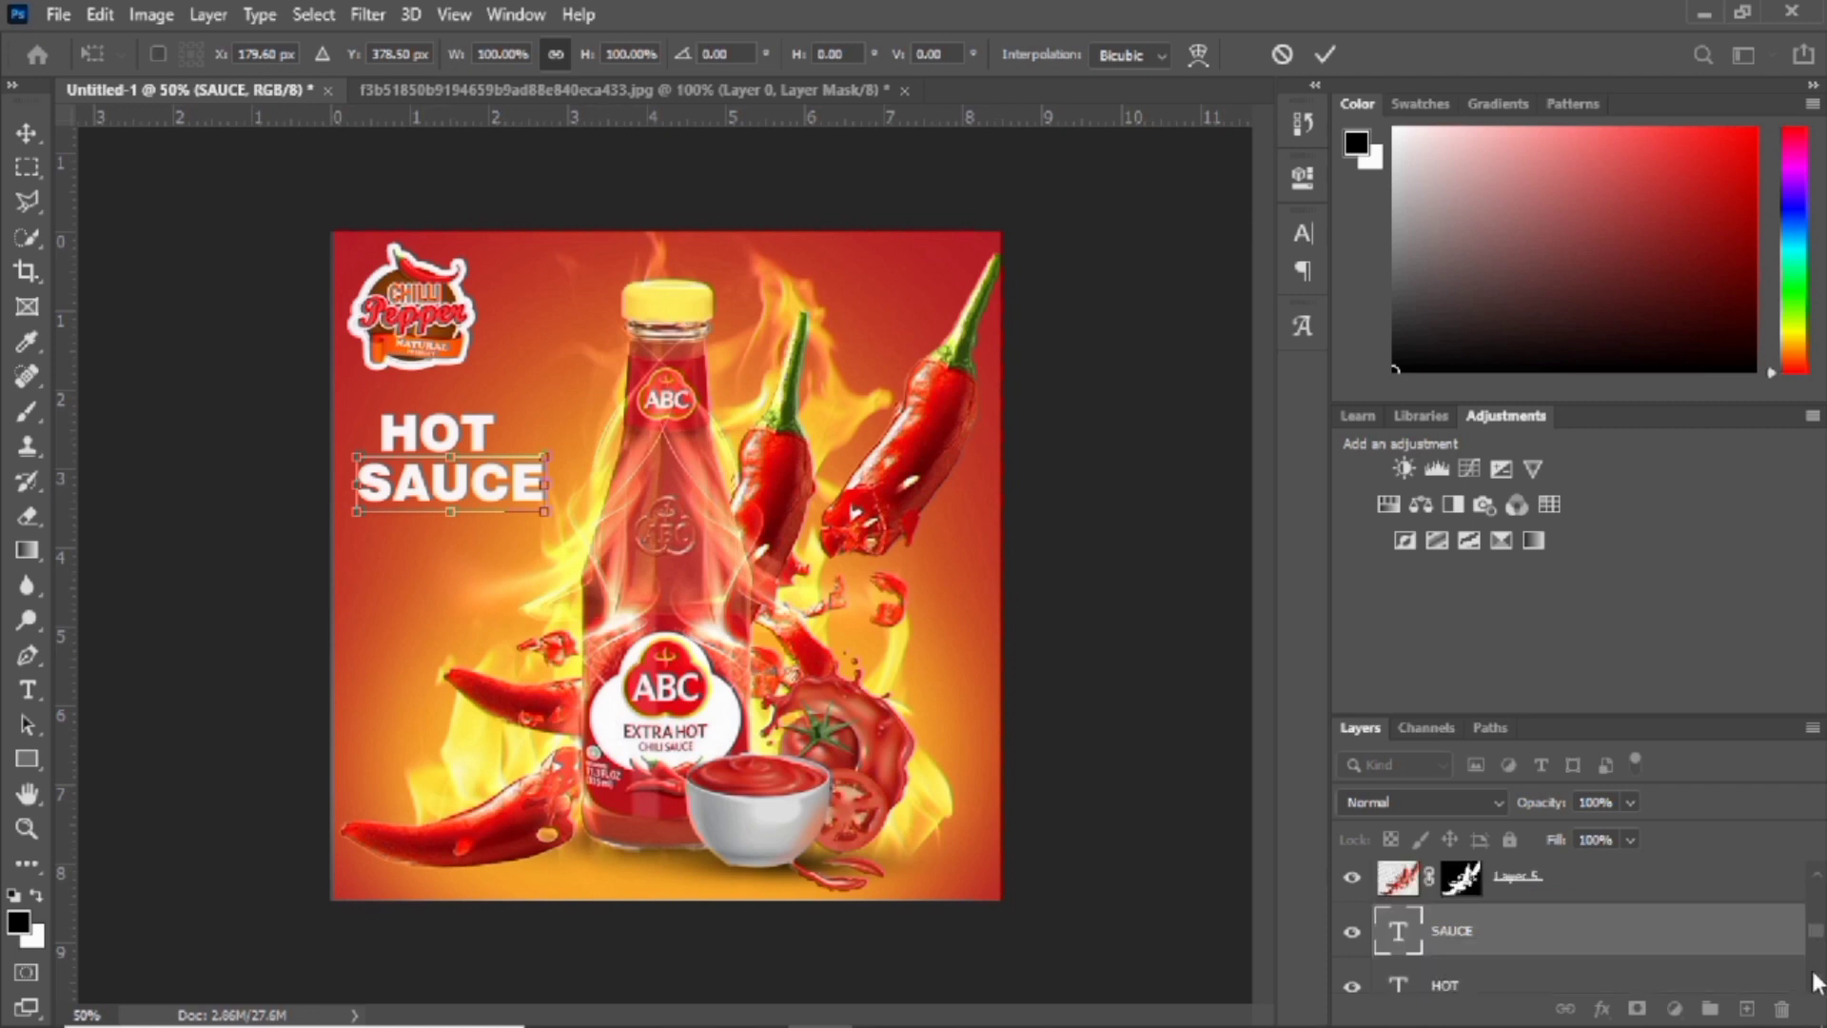
left_click(1817, 980)
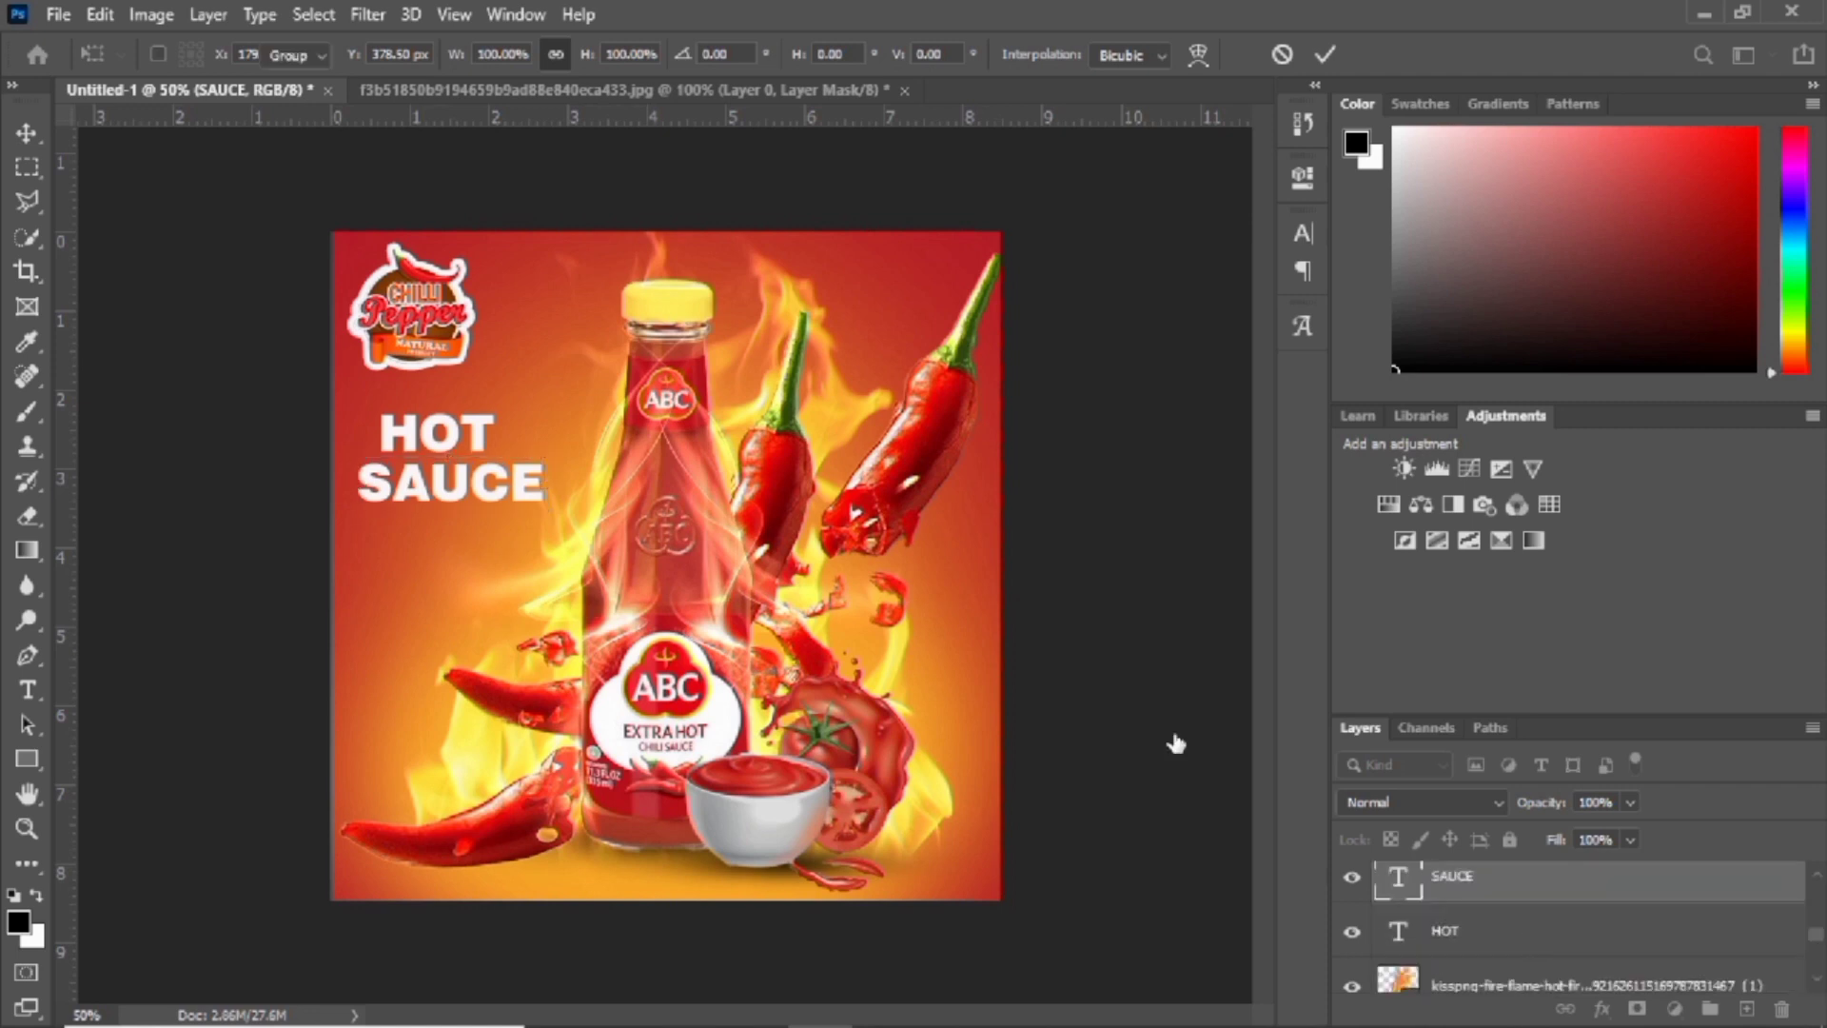
left_click(1424, 930)
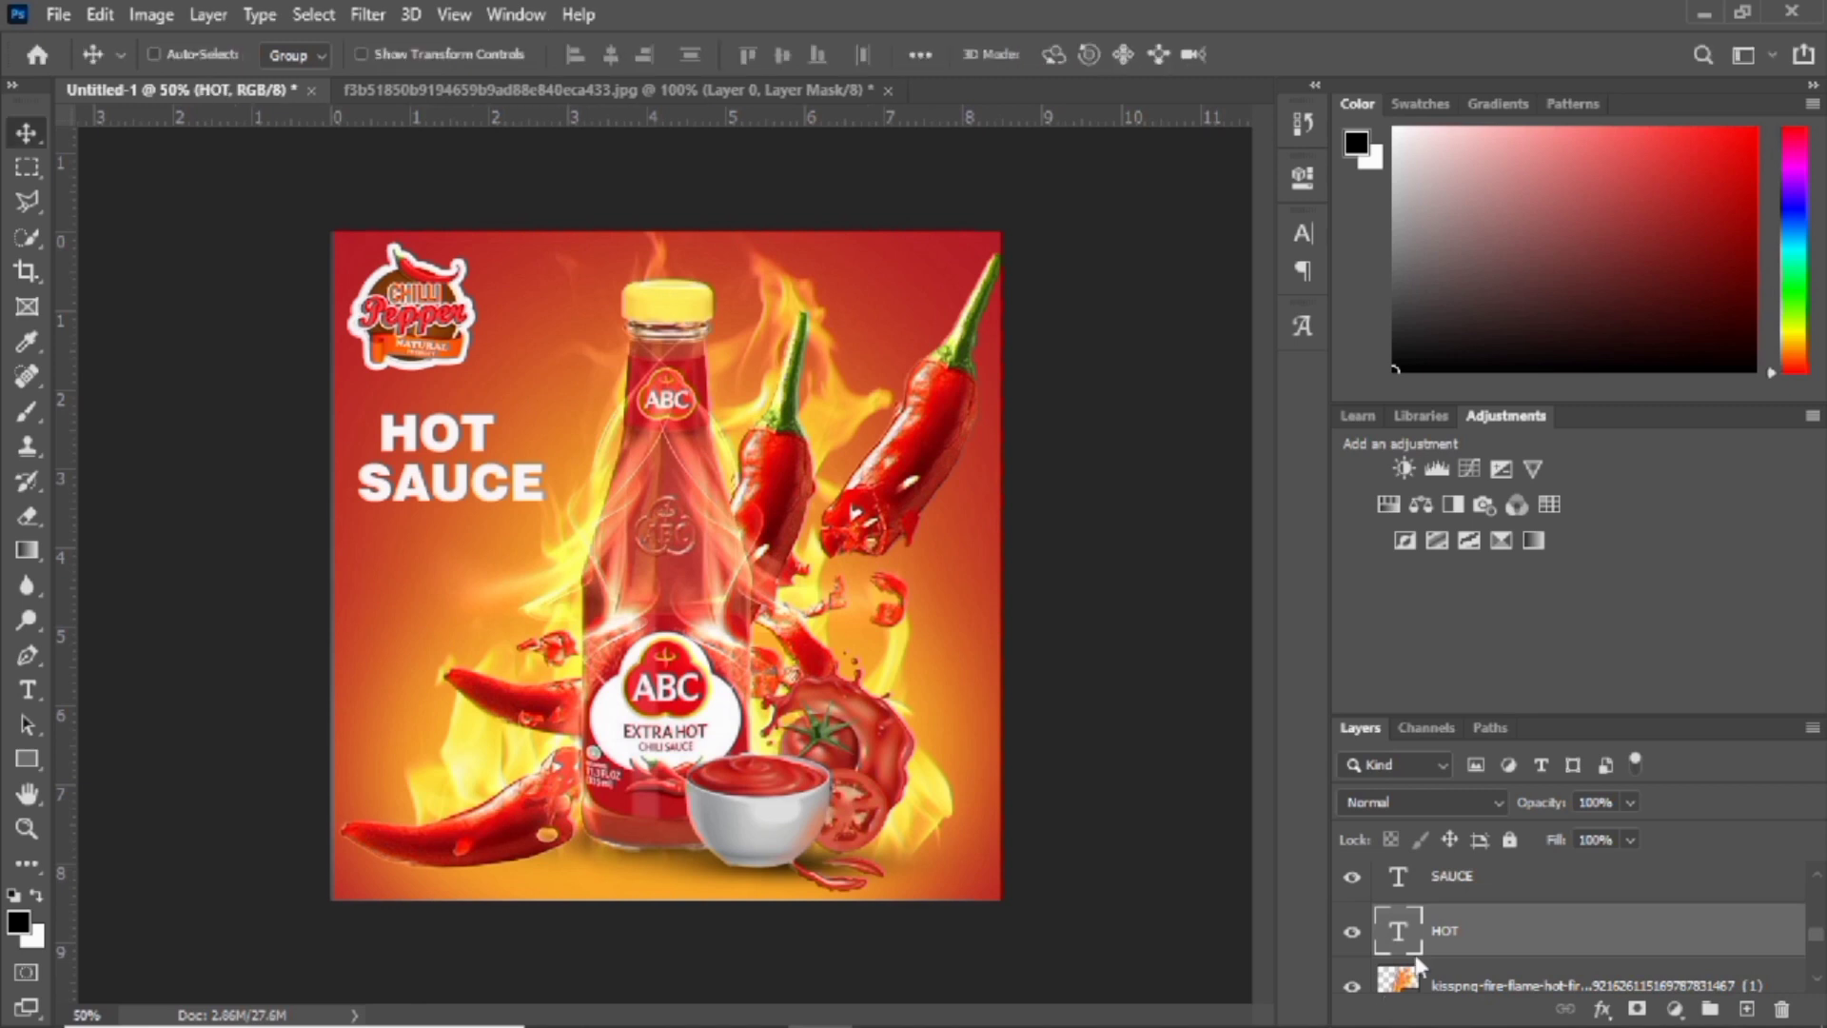
key("Left")
key("Left")
key("Left")
key("Left")
key("Left")
key("Left")
key("Left")
key("Left")
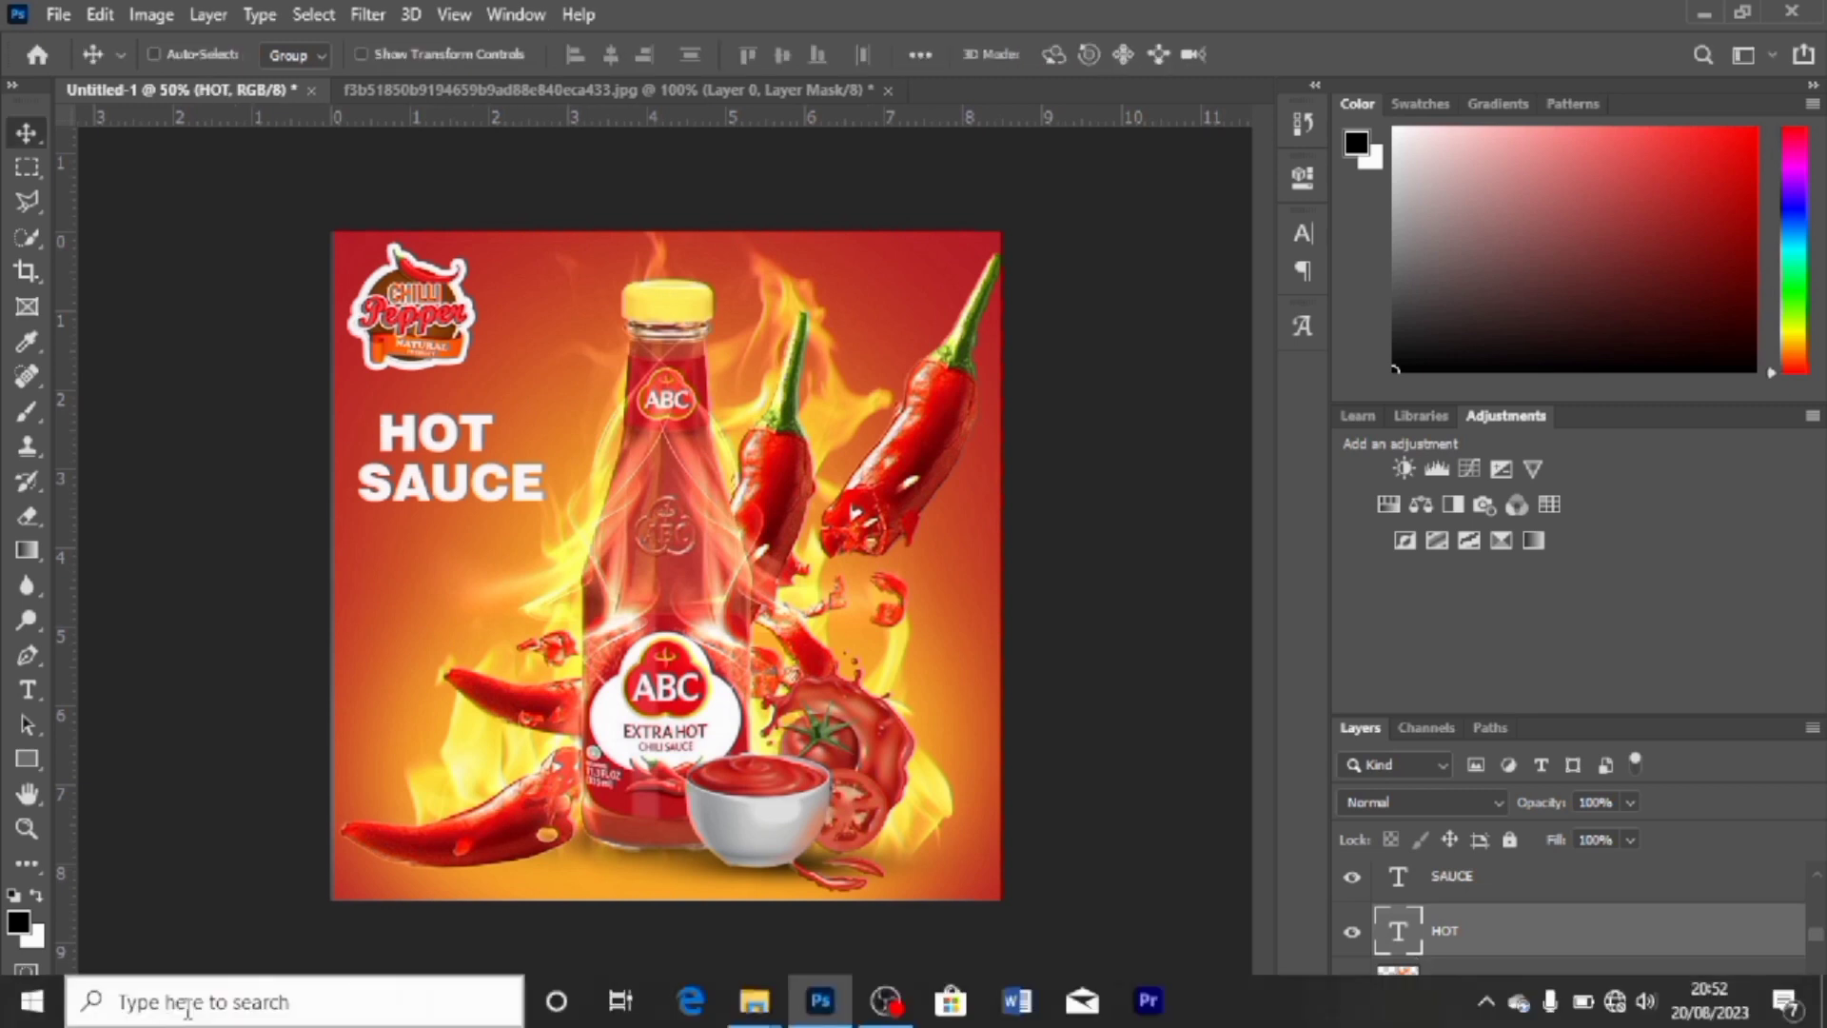
key("Left")
key("Left")
key("Left")
key("Left")
key("Left")
key("Left")
key("Left")
key("Left")
key("Left")
key("Left")
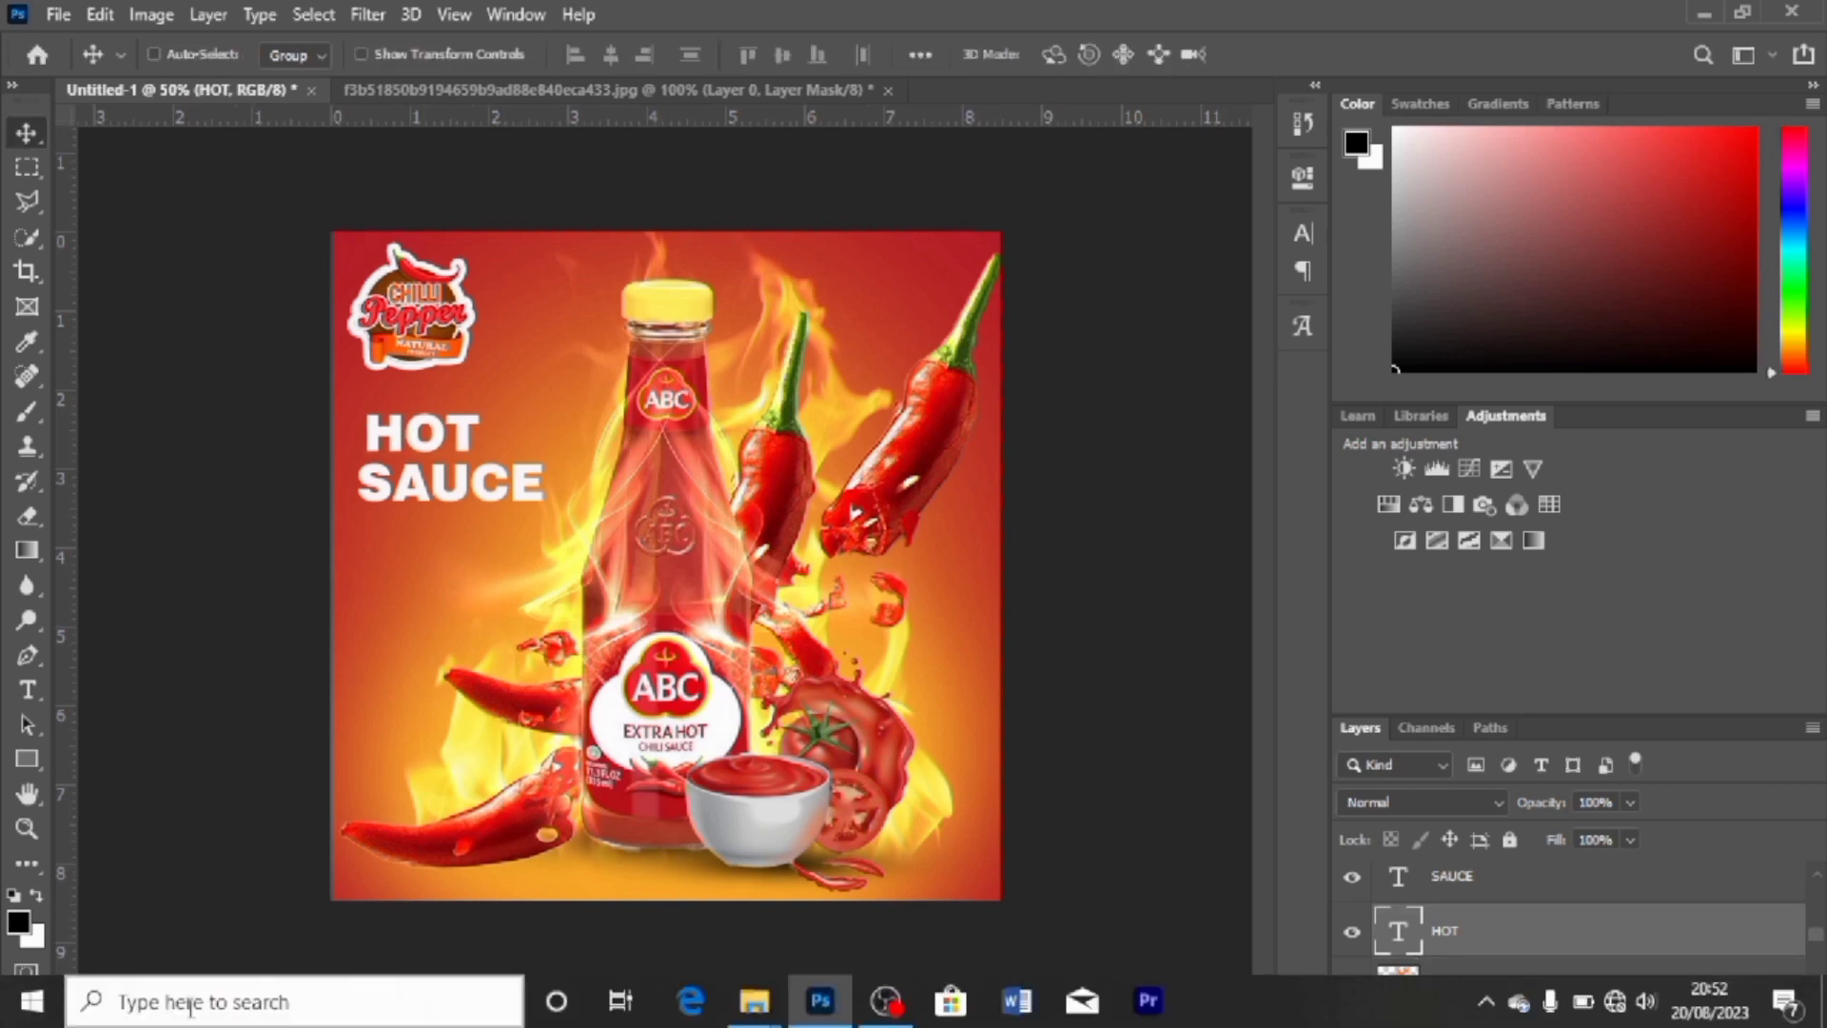
key("Left")
key("Left")
key("Left")
key("Left")
key("Left")
key("Left")
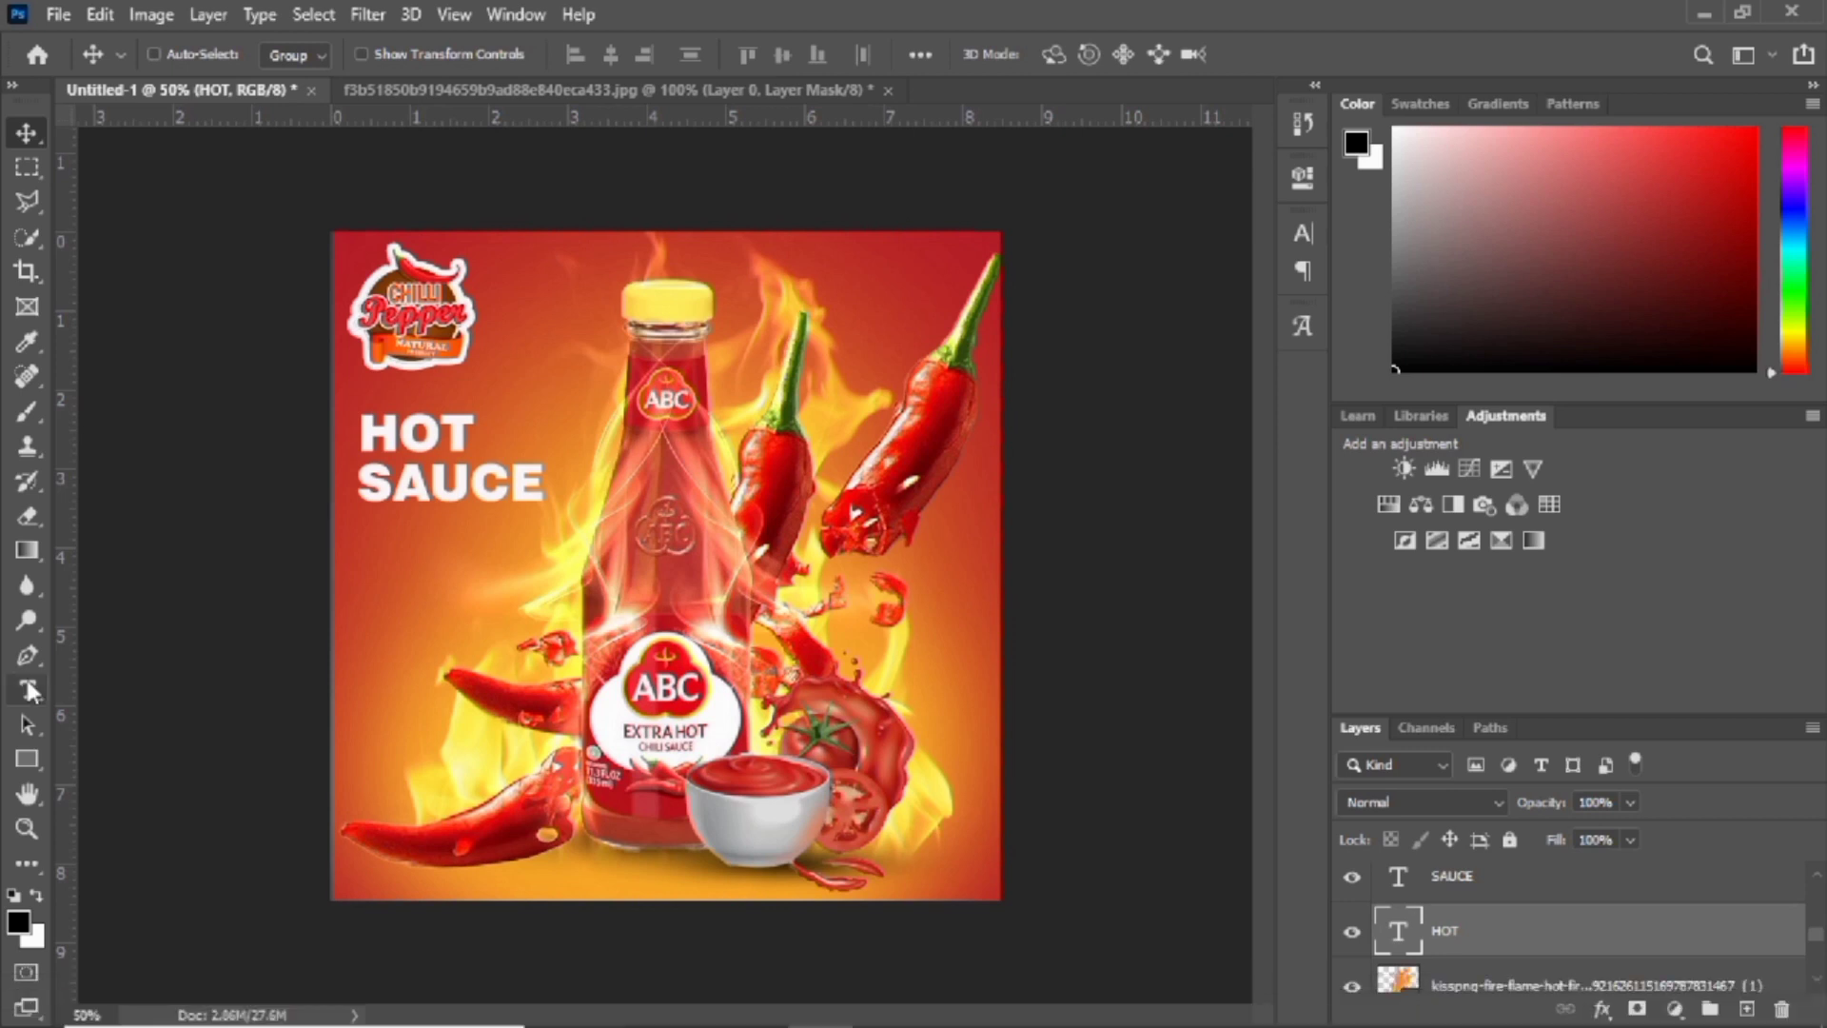
Add a horizontal text layer reading "Extremely spicy" below the SAUCE text
left_click(30, 691)
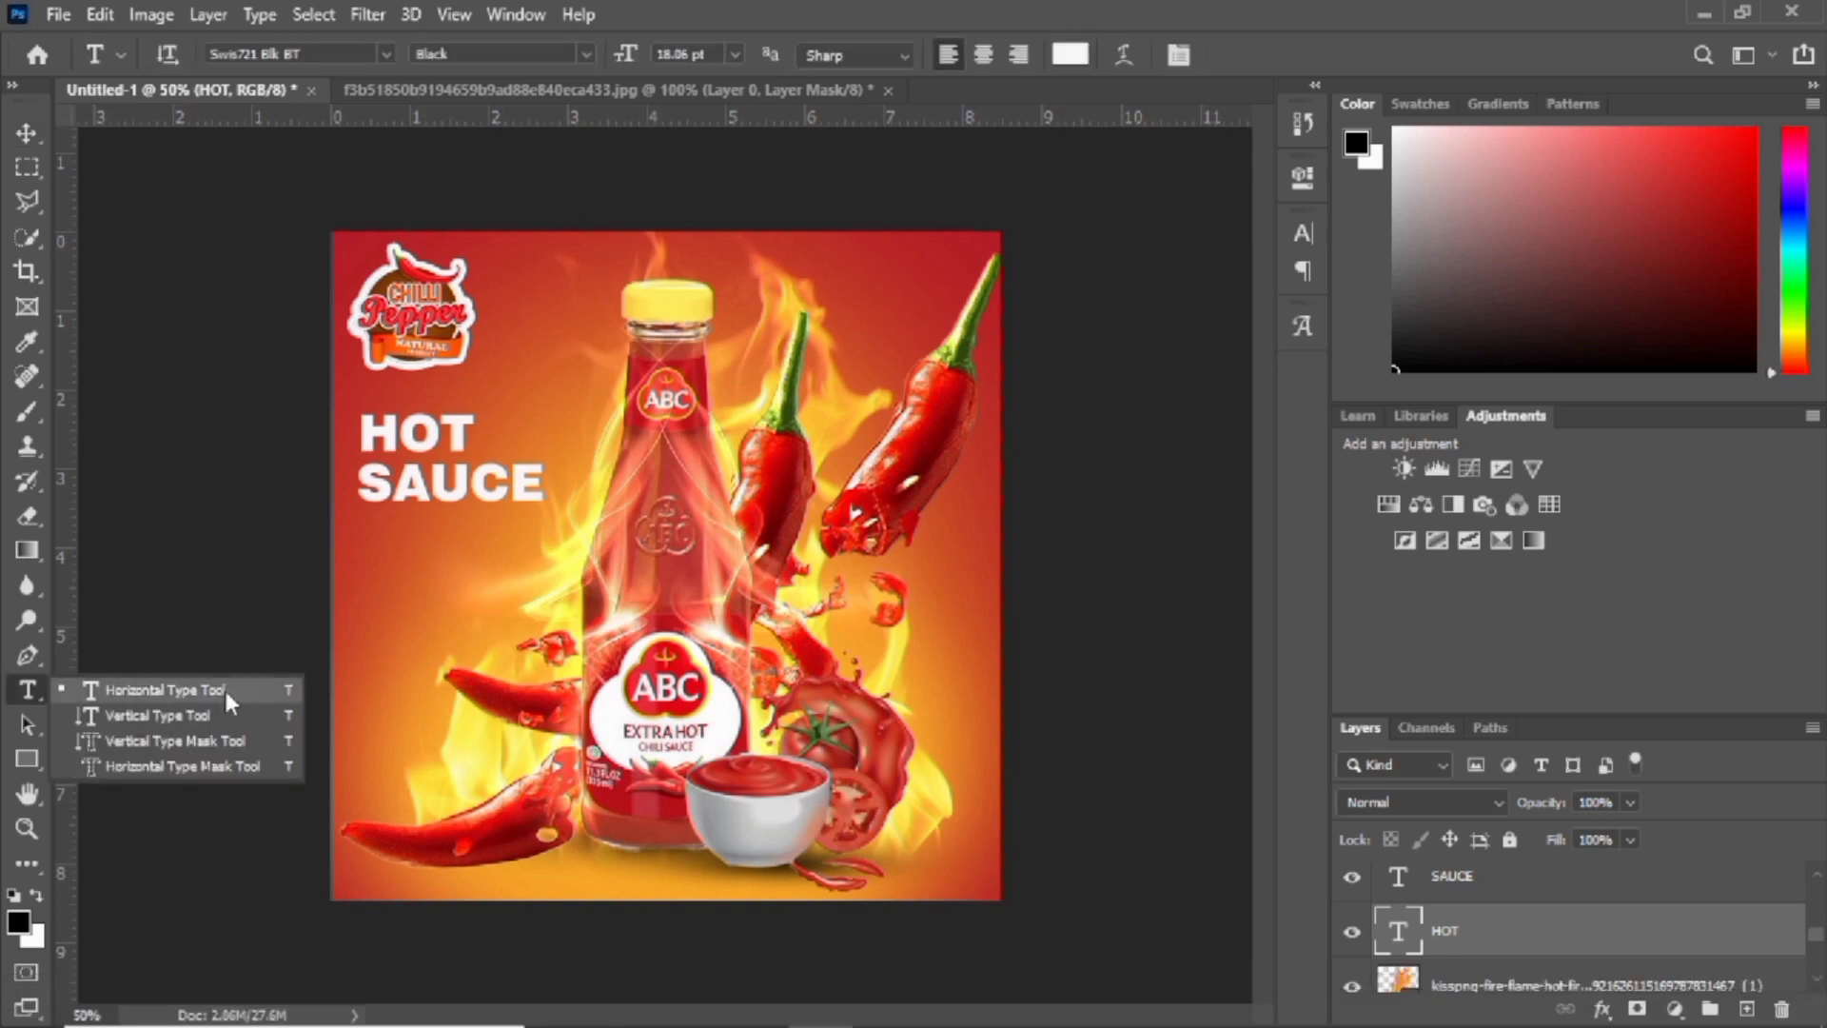
left_click(224, 687)
left_click(410, 545)
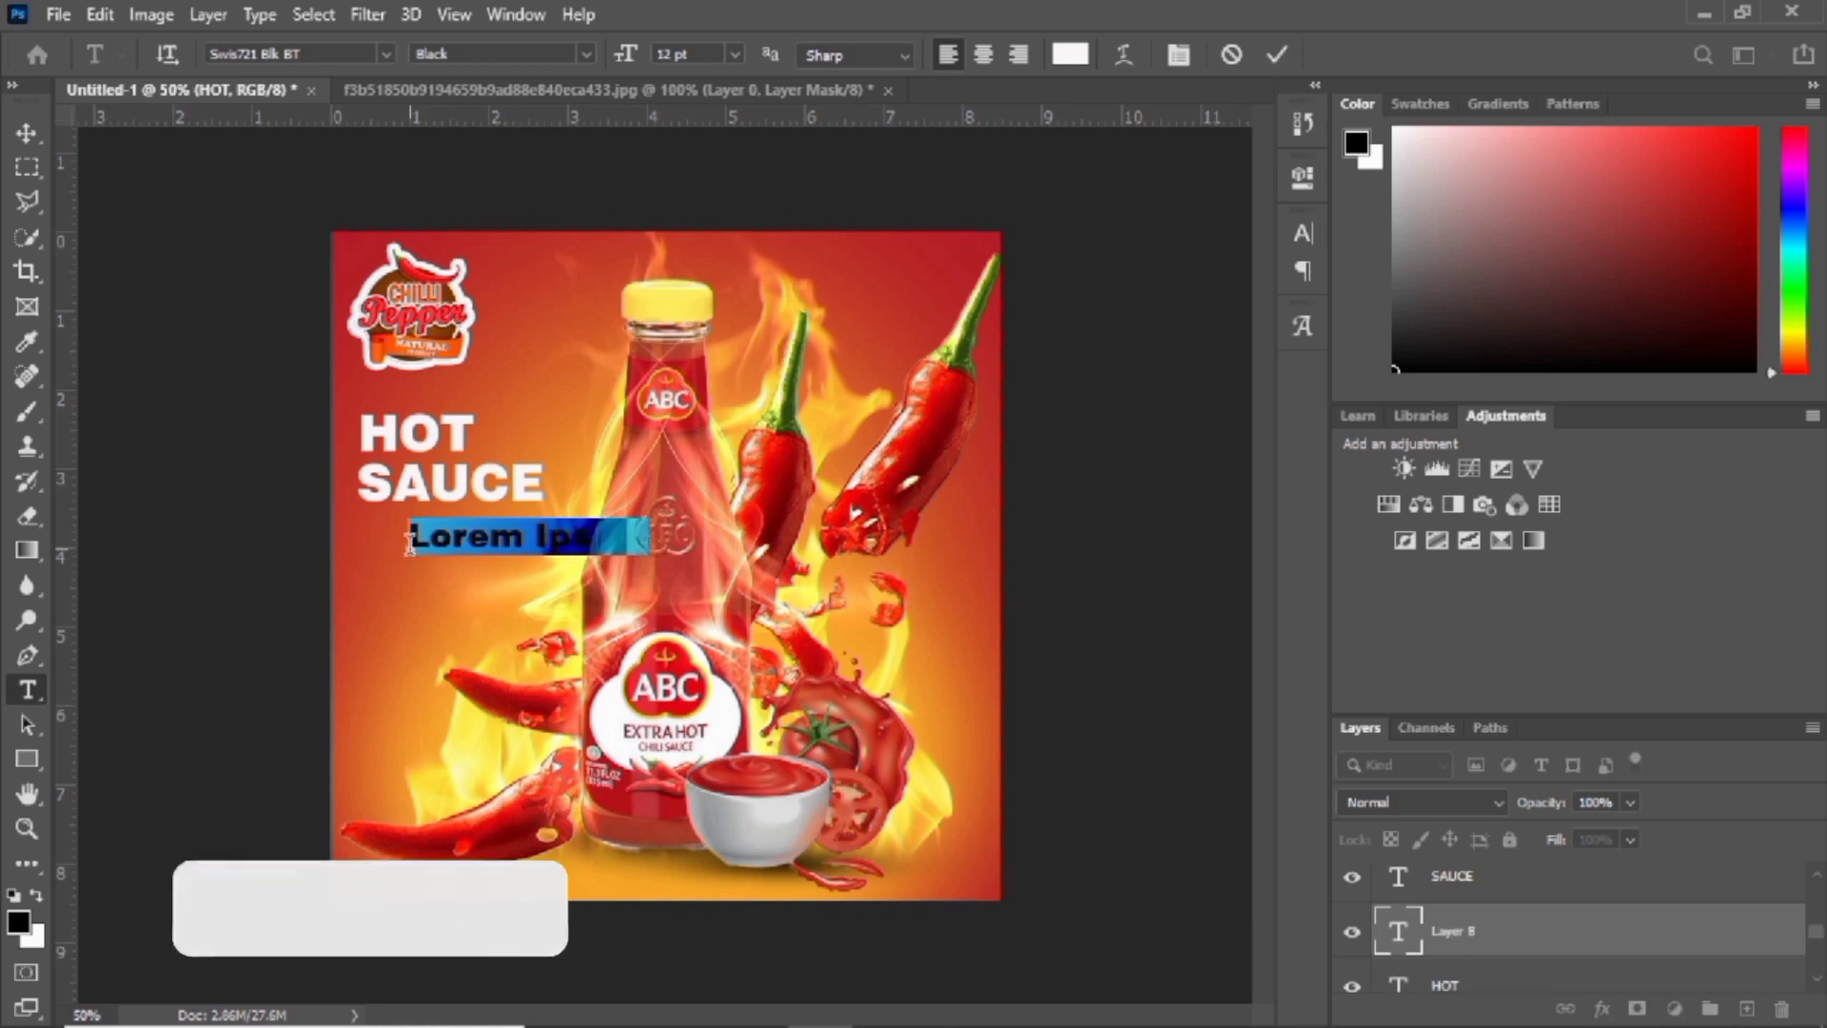
type("Extreme")
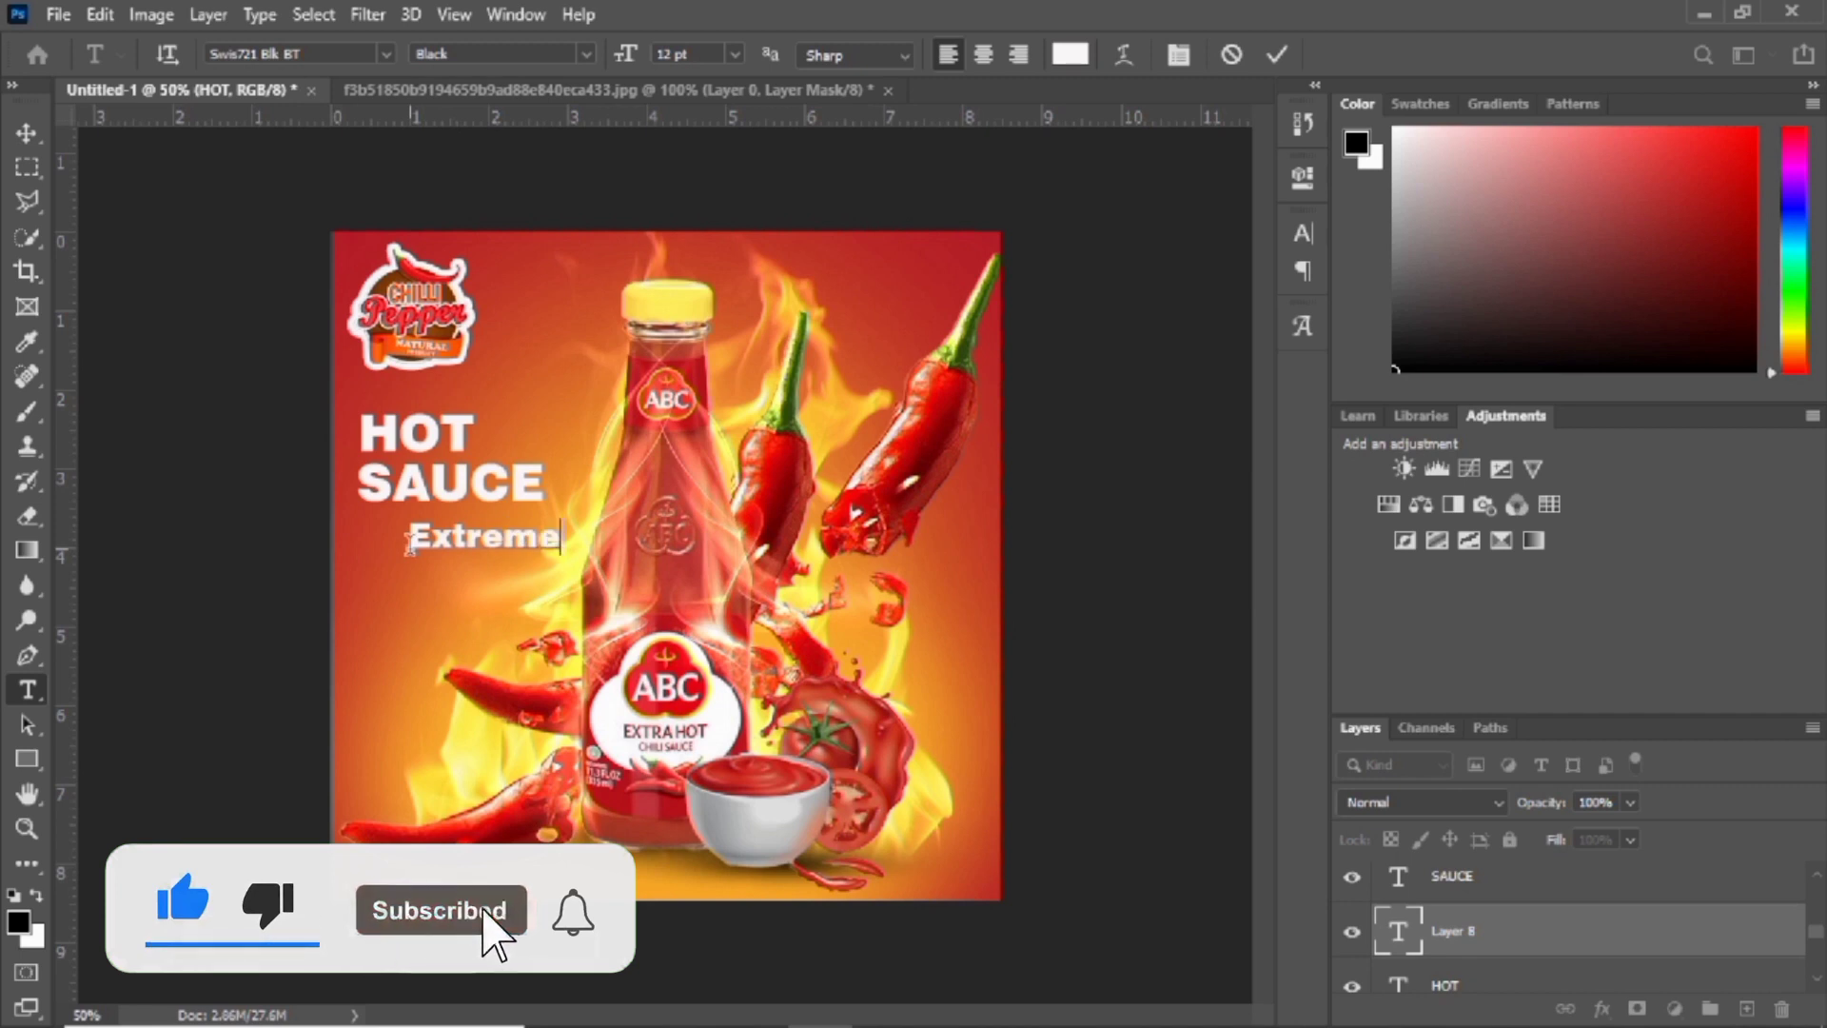
type("ly")
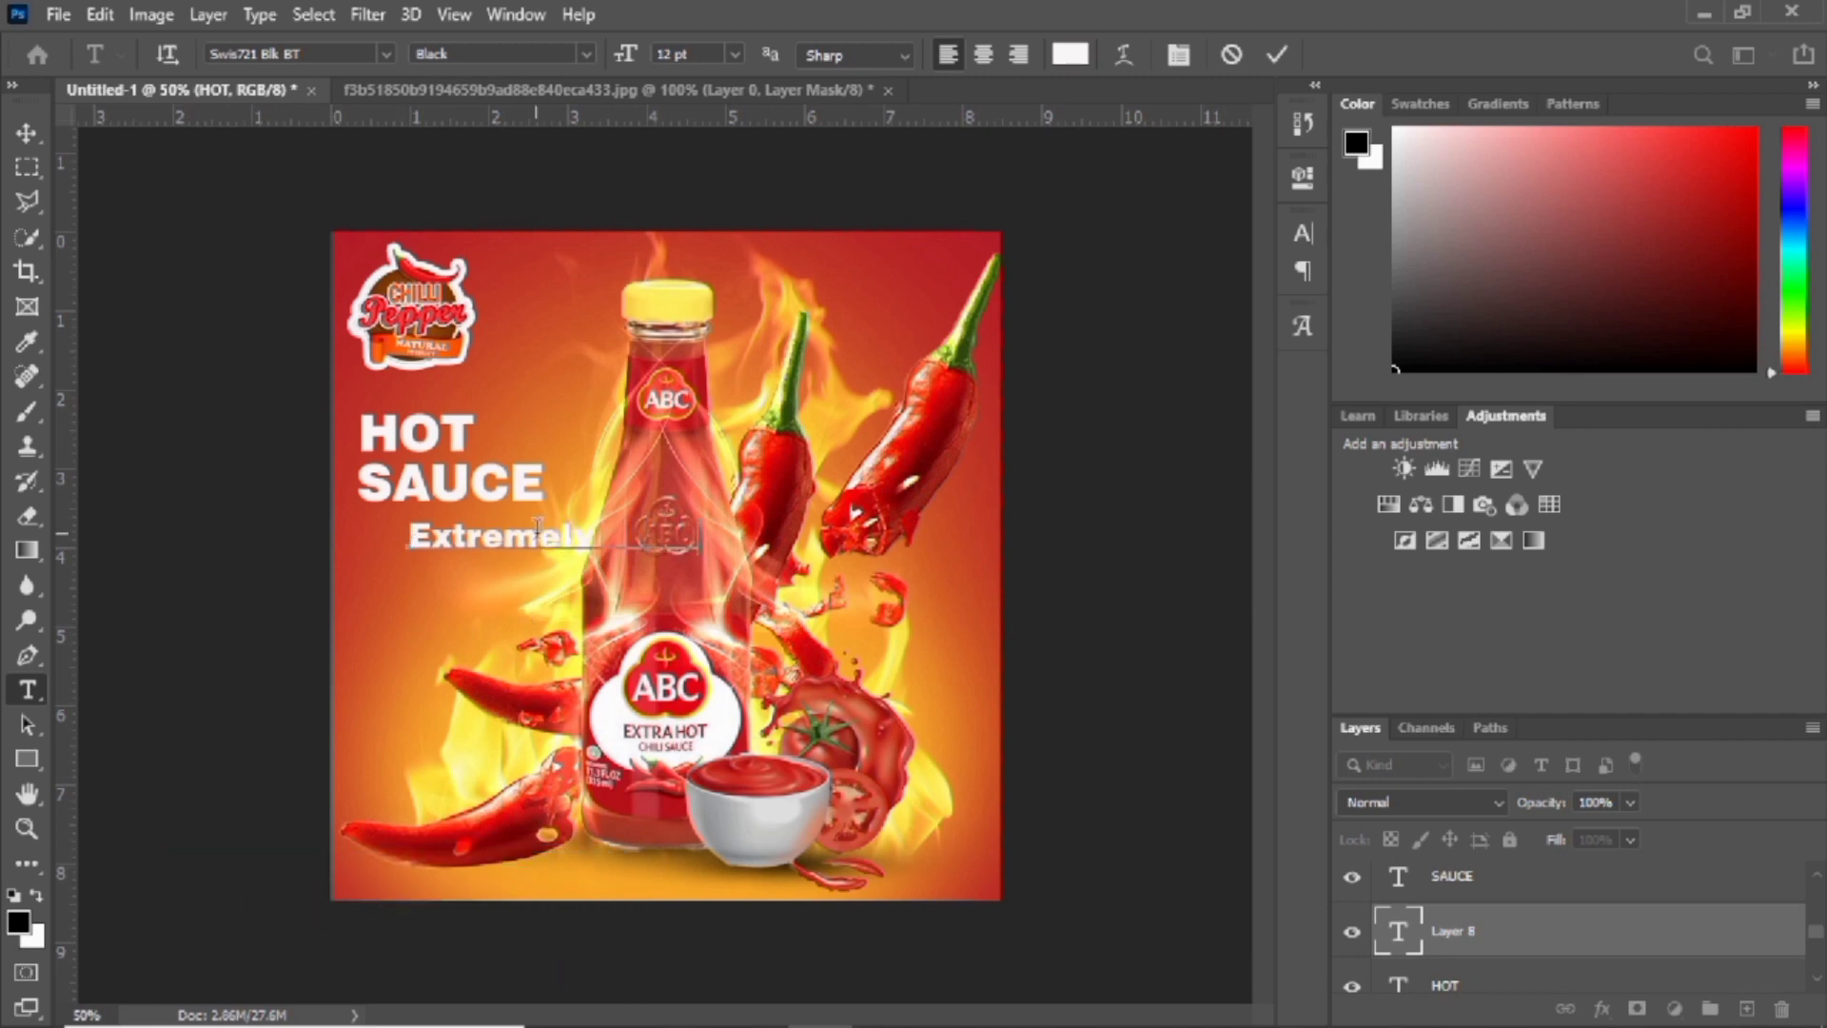
Set the whole "Extremely spicy" text to Brush Script MT in the Italic style
double_click(540, 536)
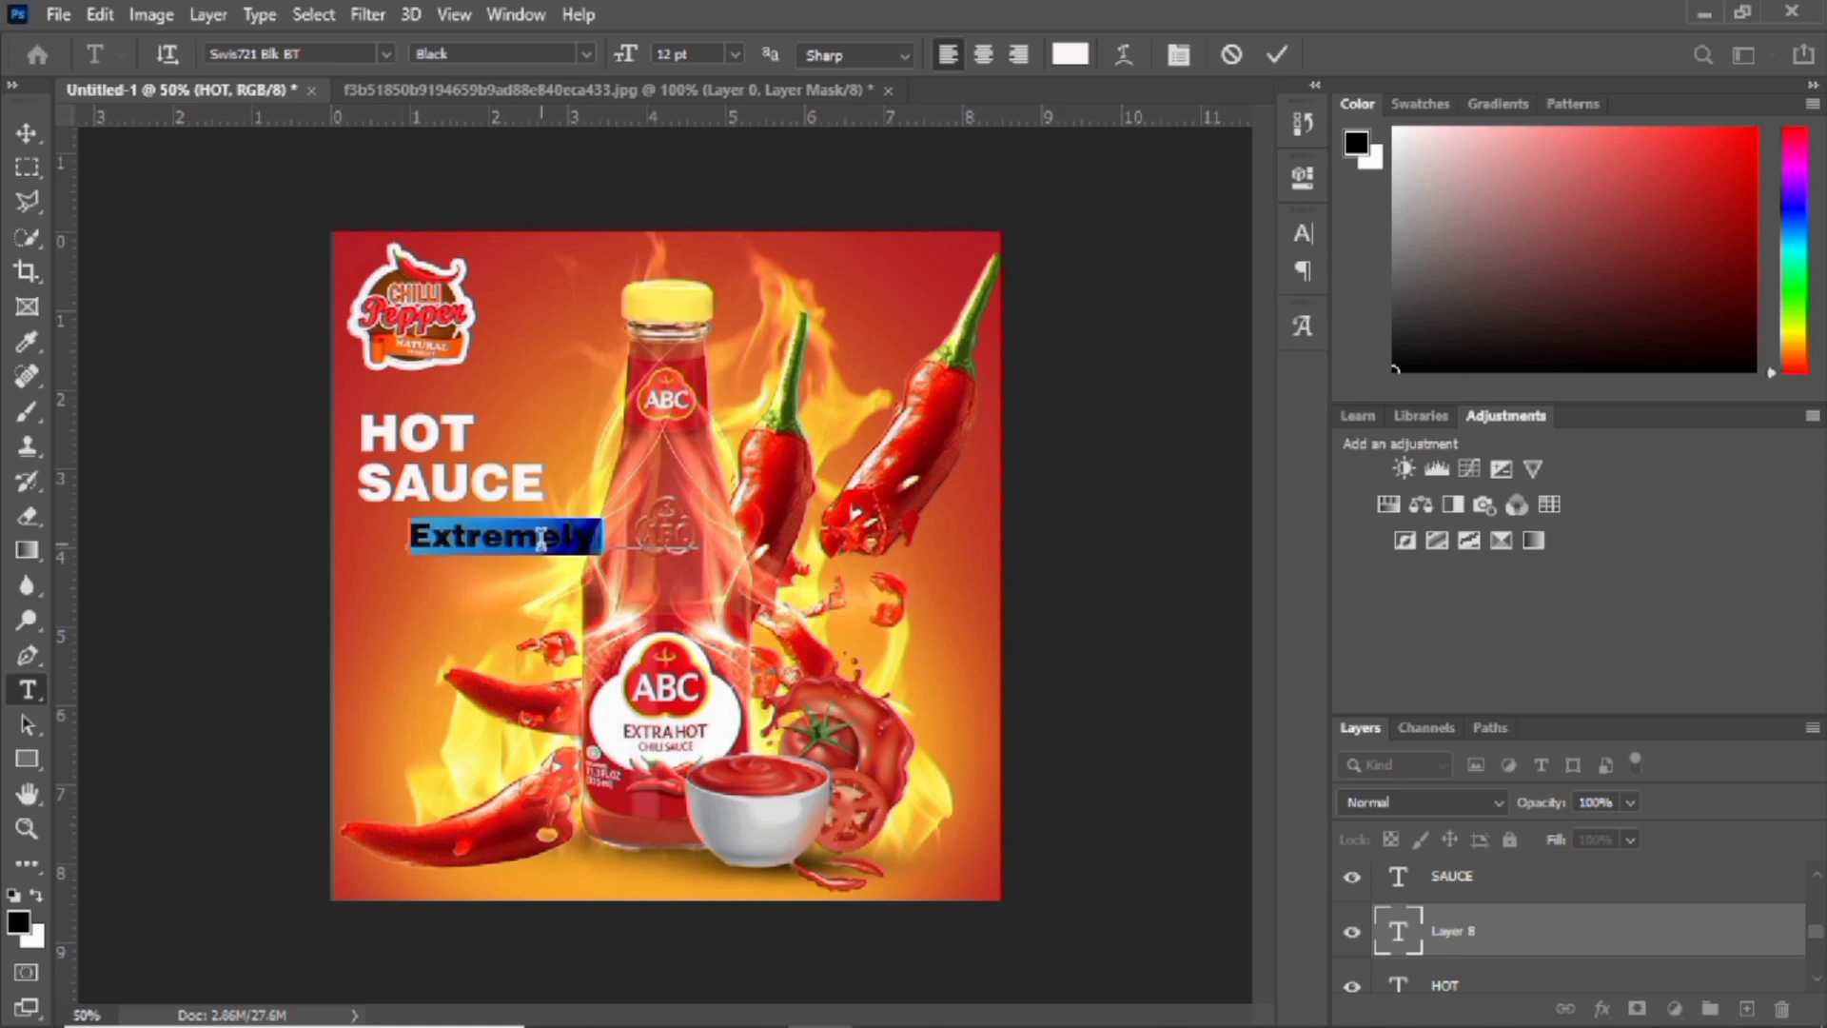
key("ctrl+a")
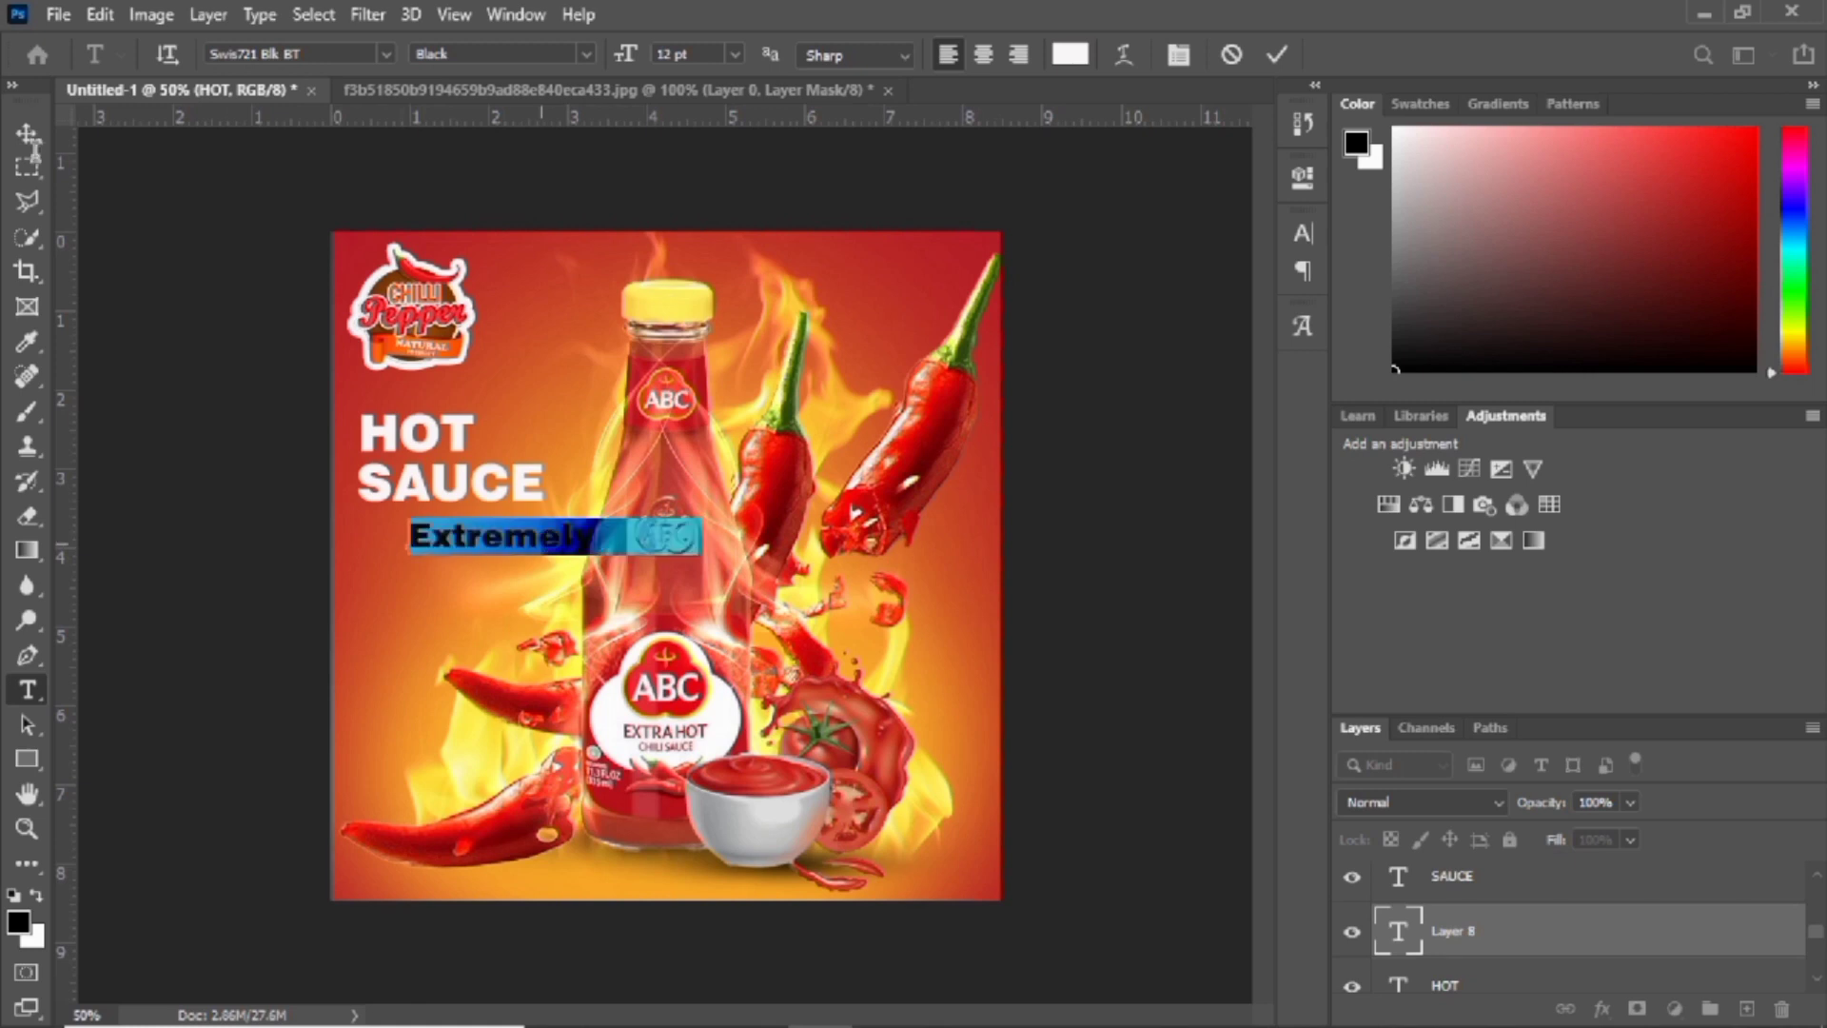
left_click(586, 54)
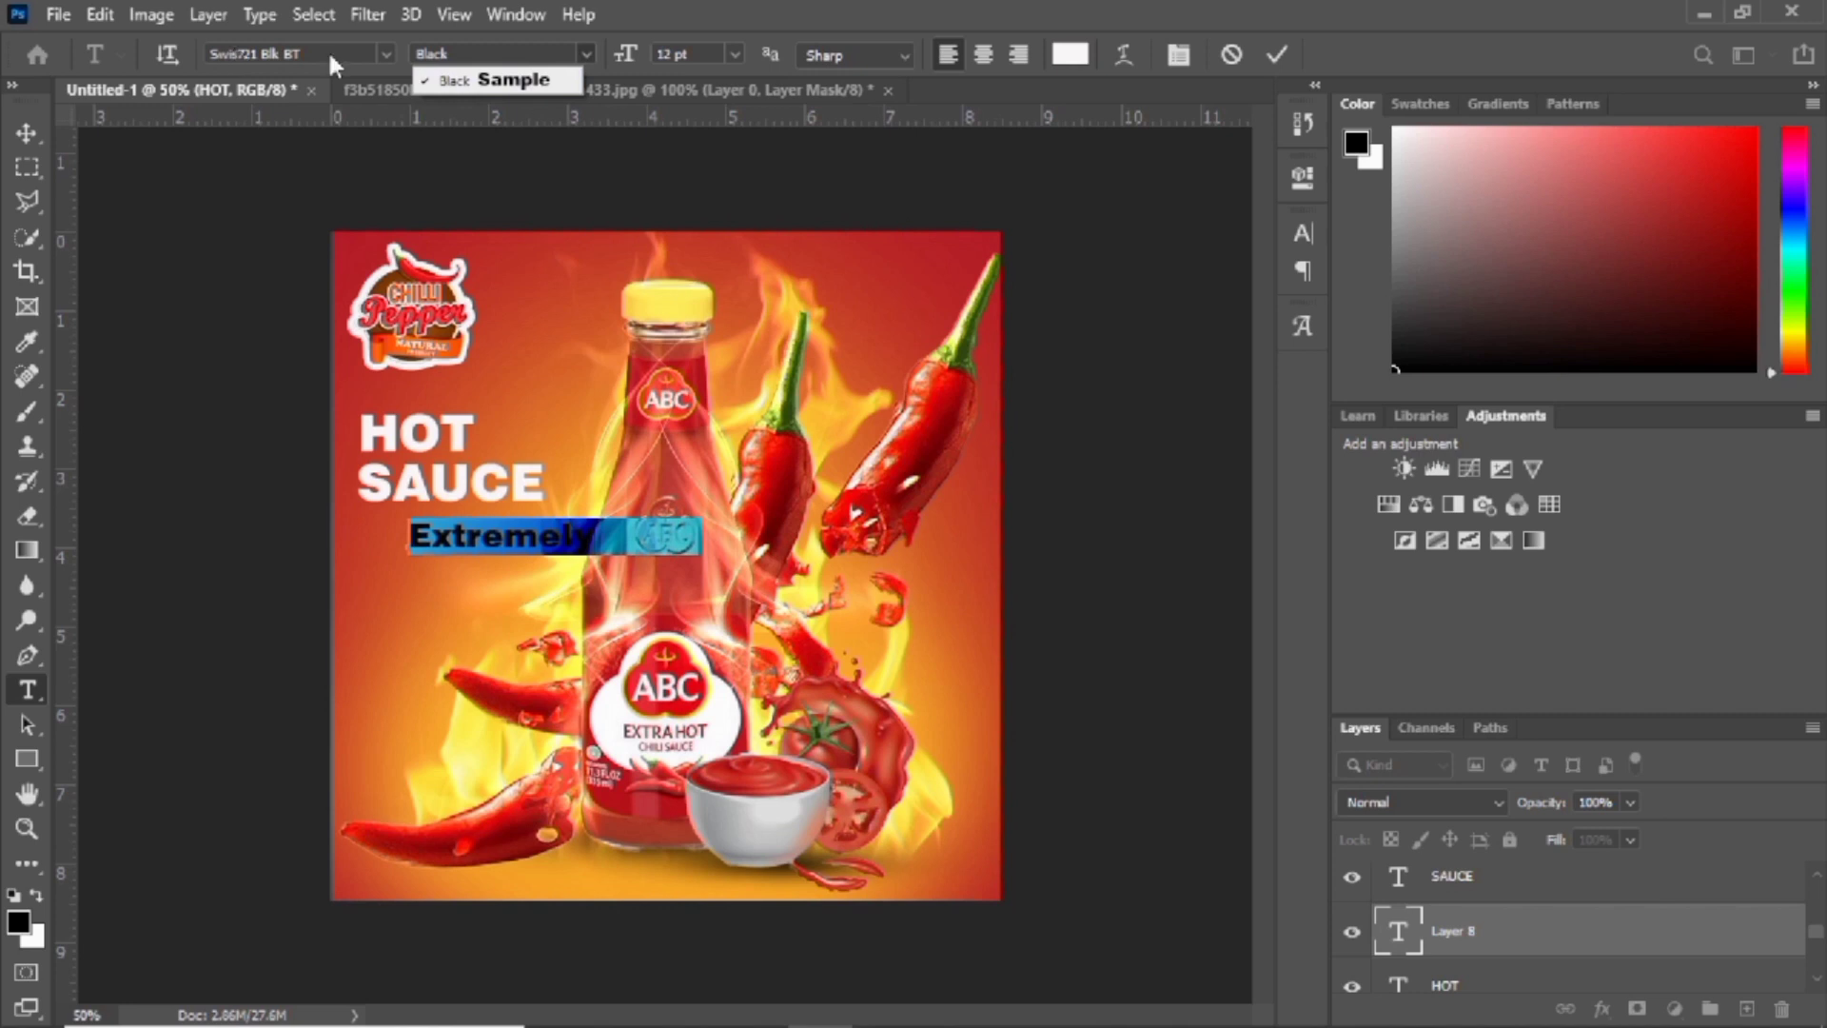
left_click(386, 55)
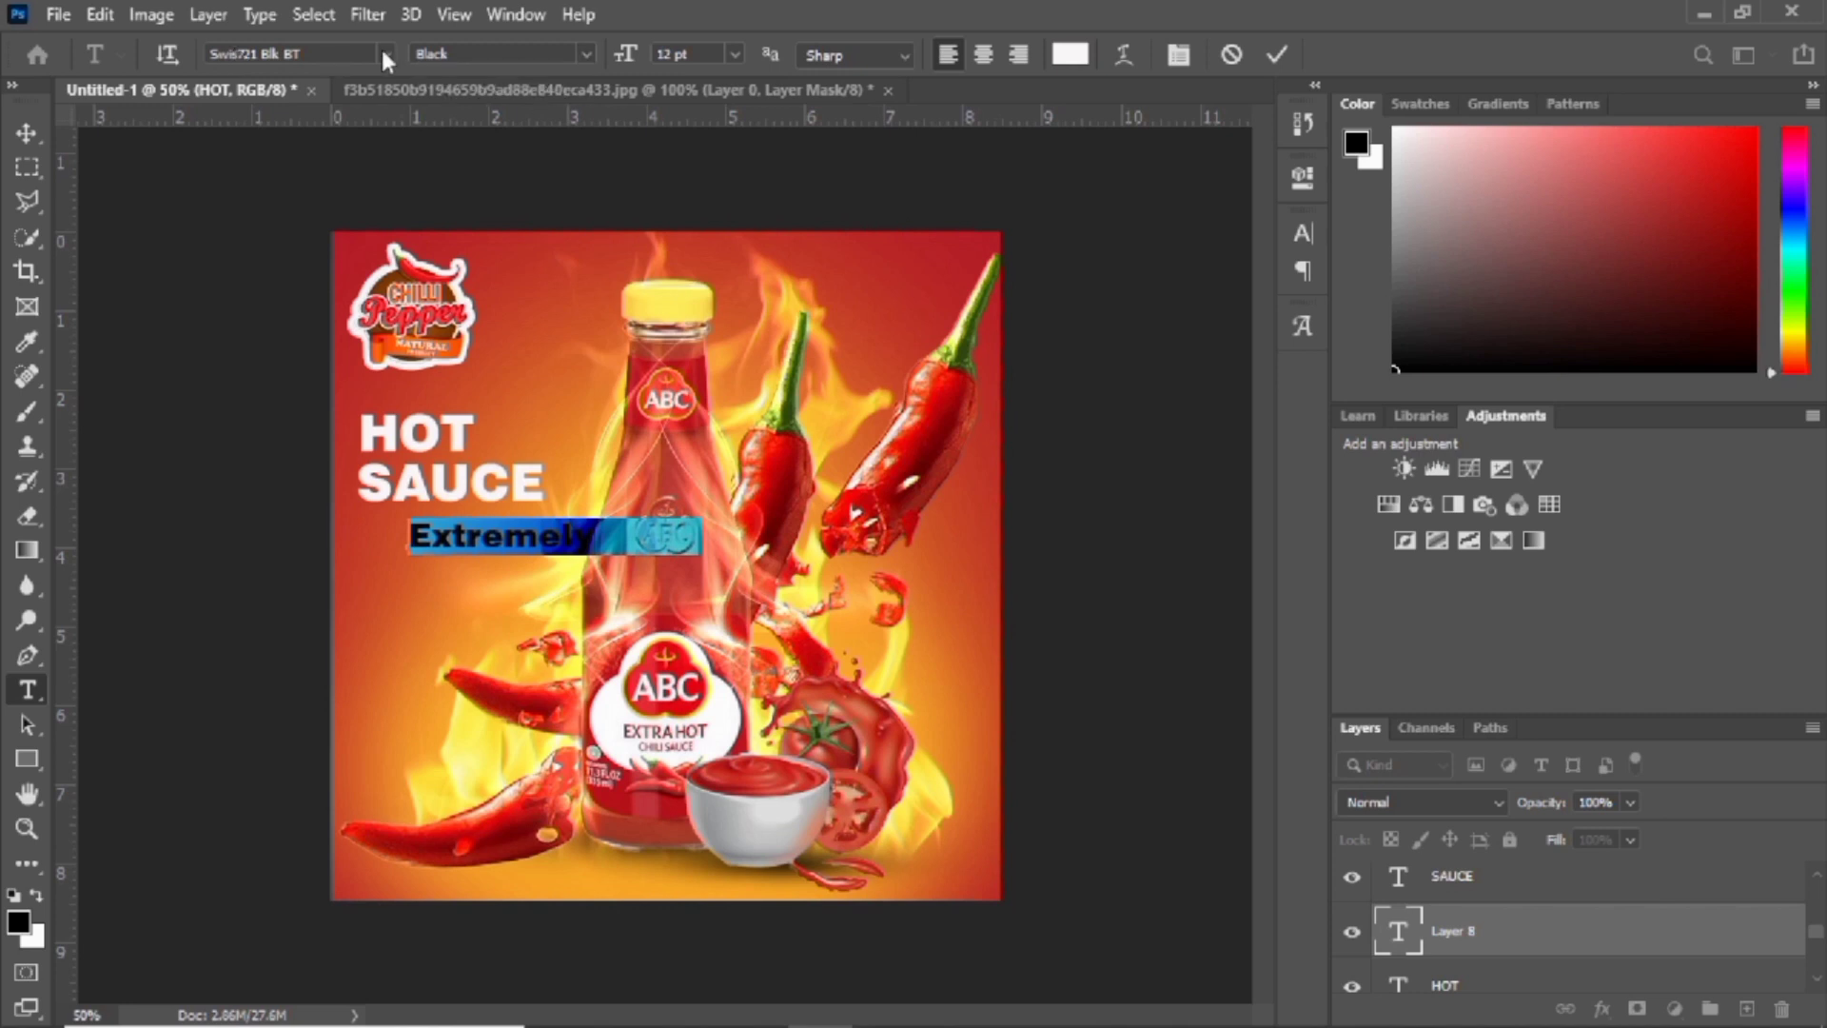
left_click(385, 56)
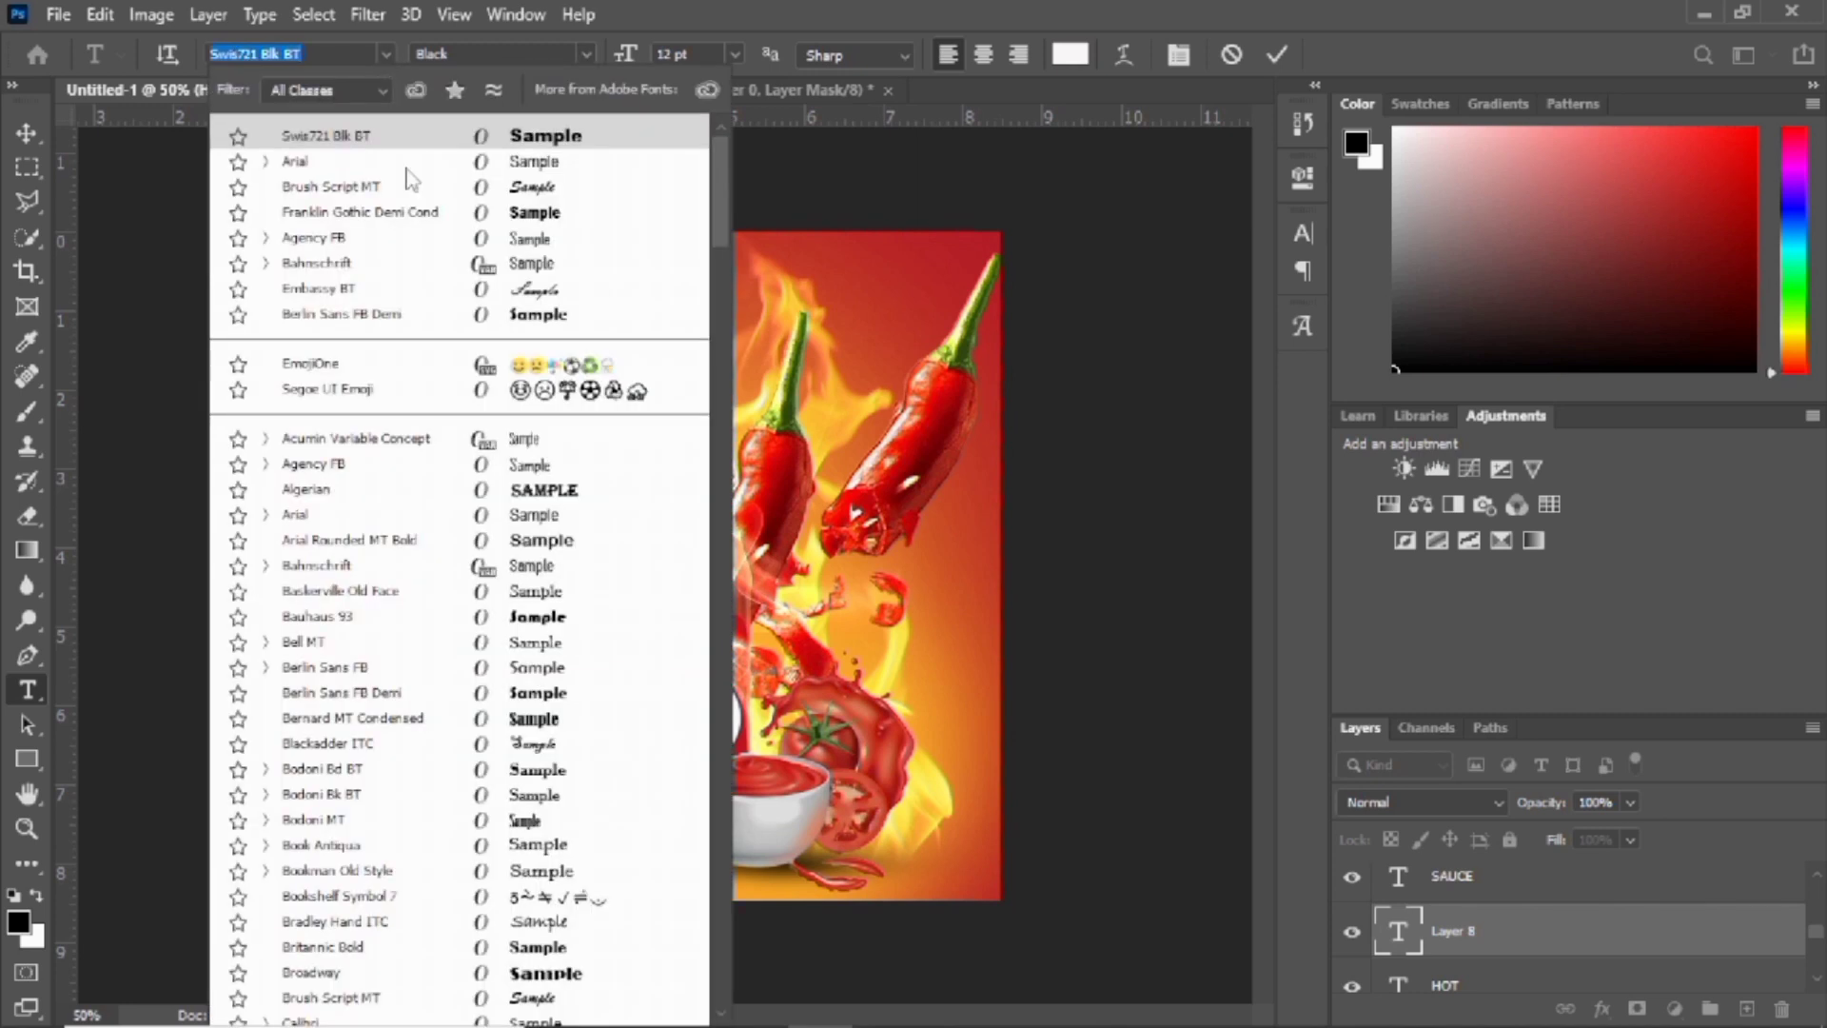
key("Escape")
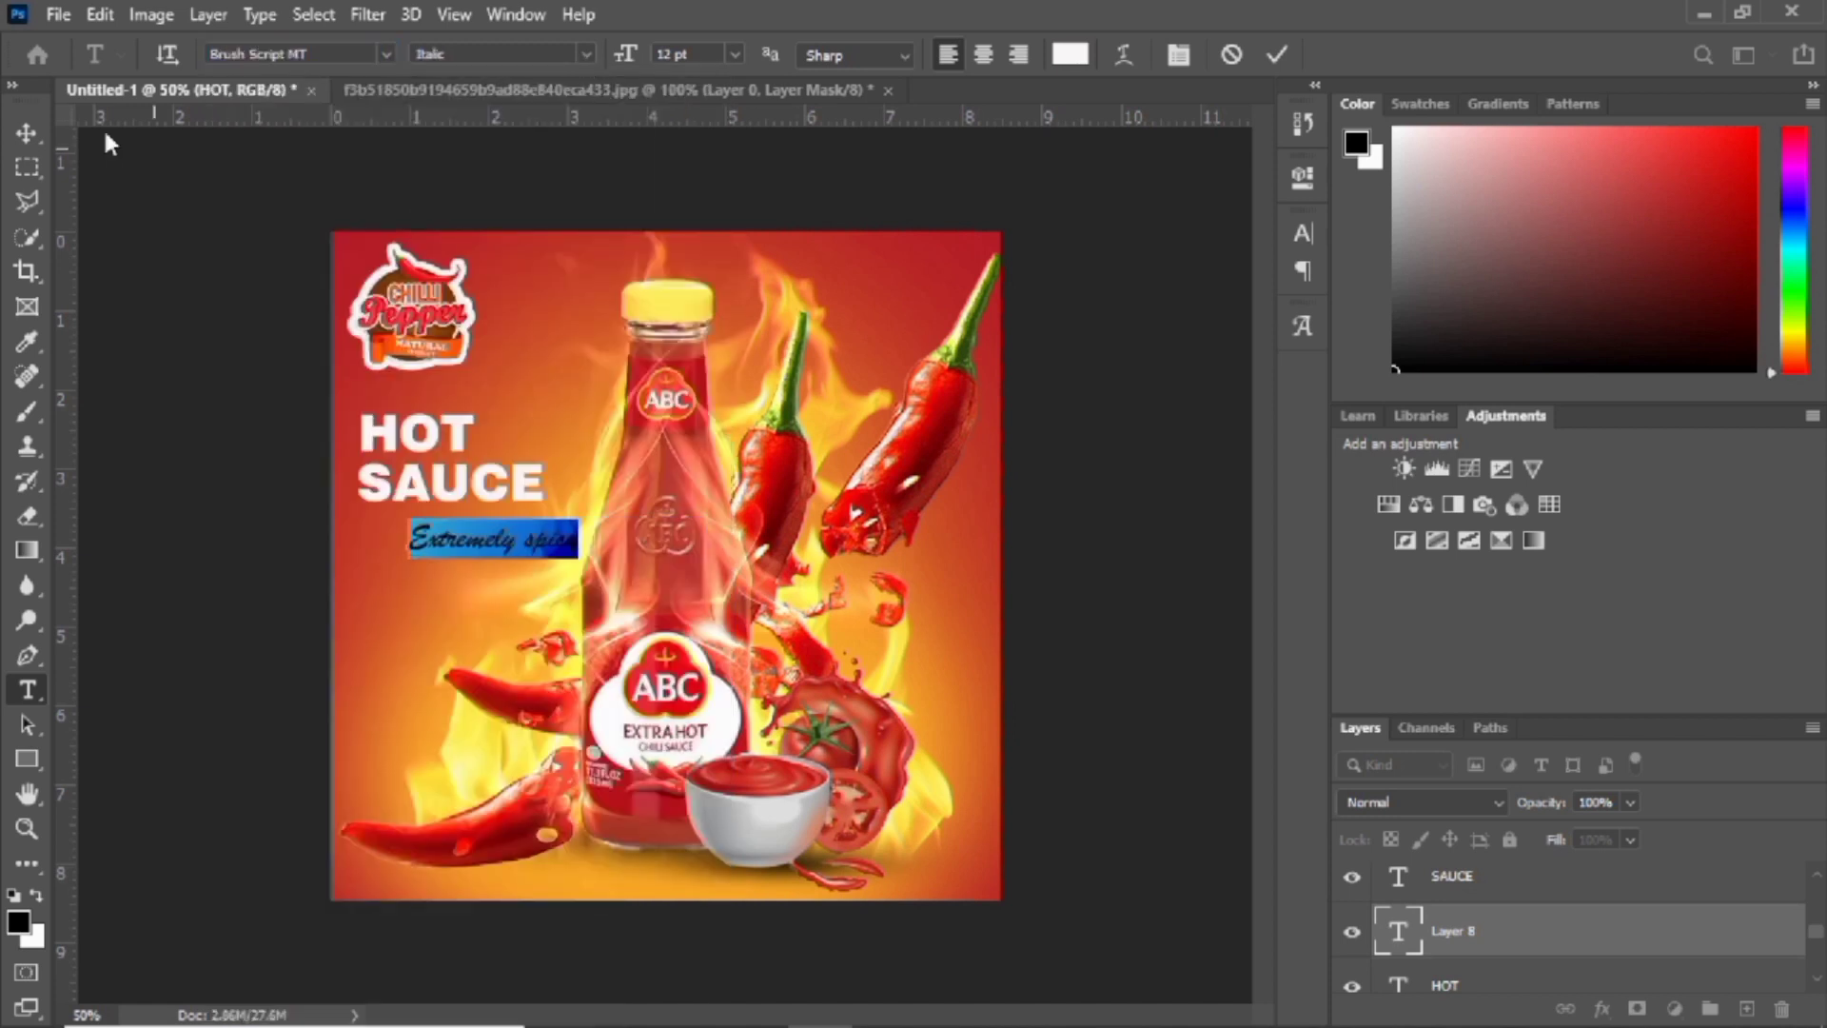
left_click(30, 134)
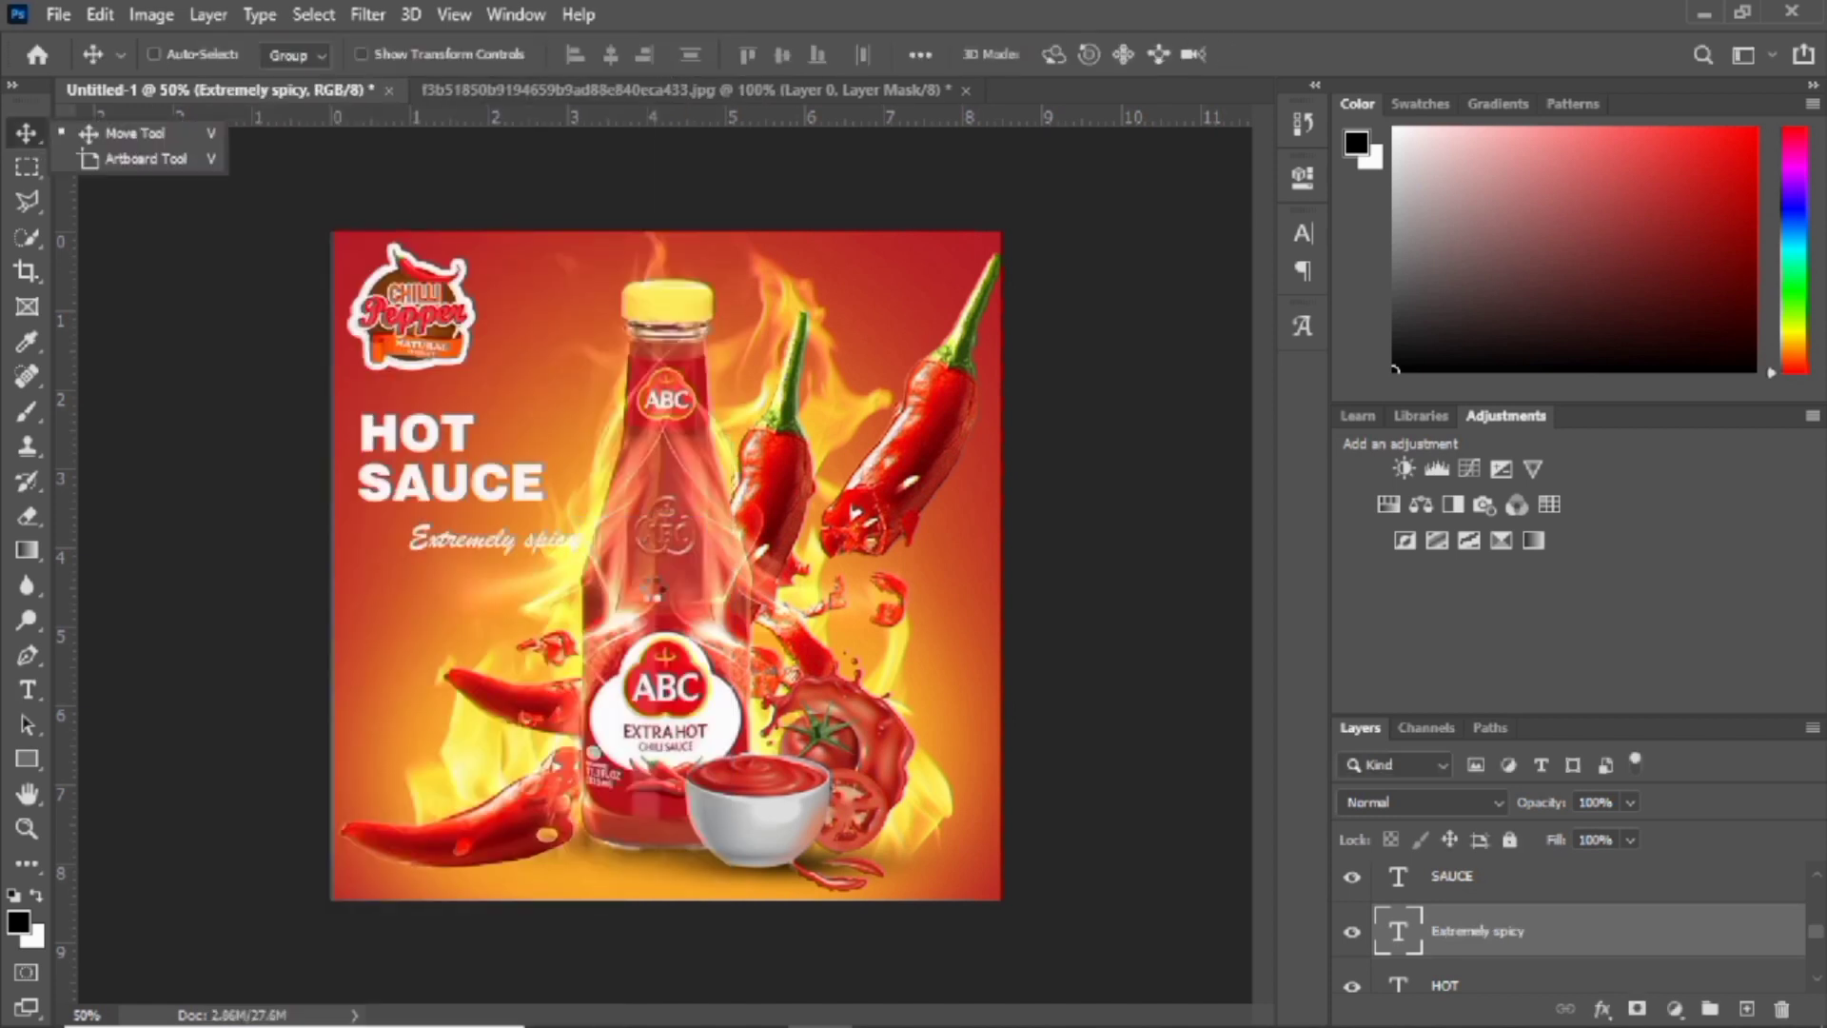
Scale the "Extremely spicy" text to about 79% and position it directly under the SAUCE text
key("ctrl+t")
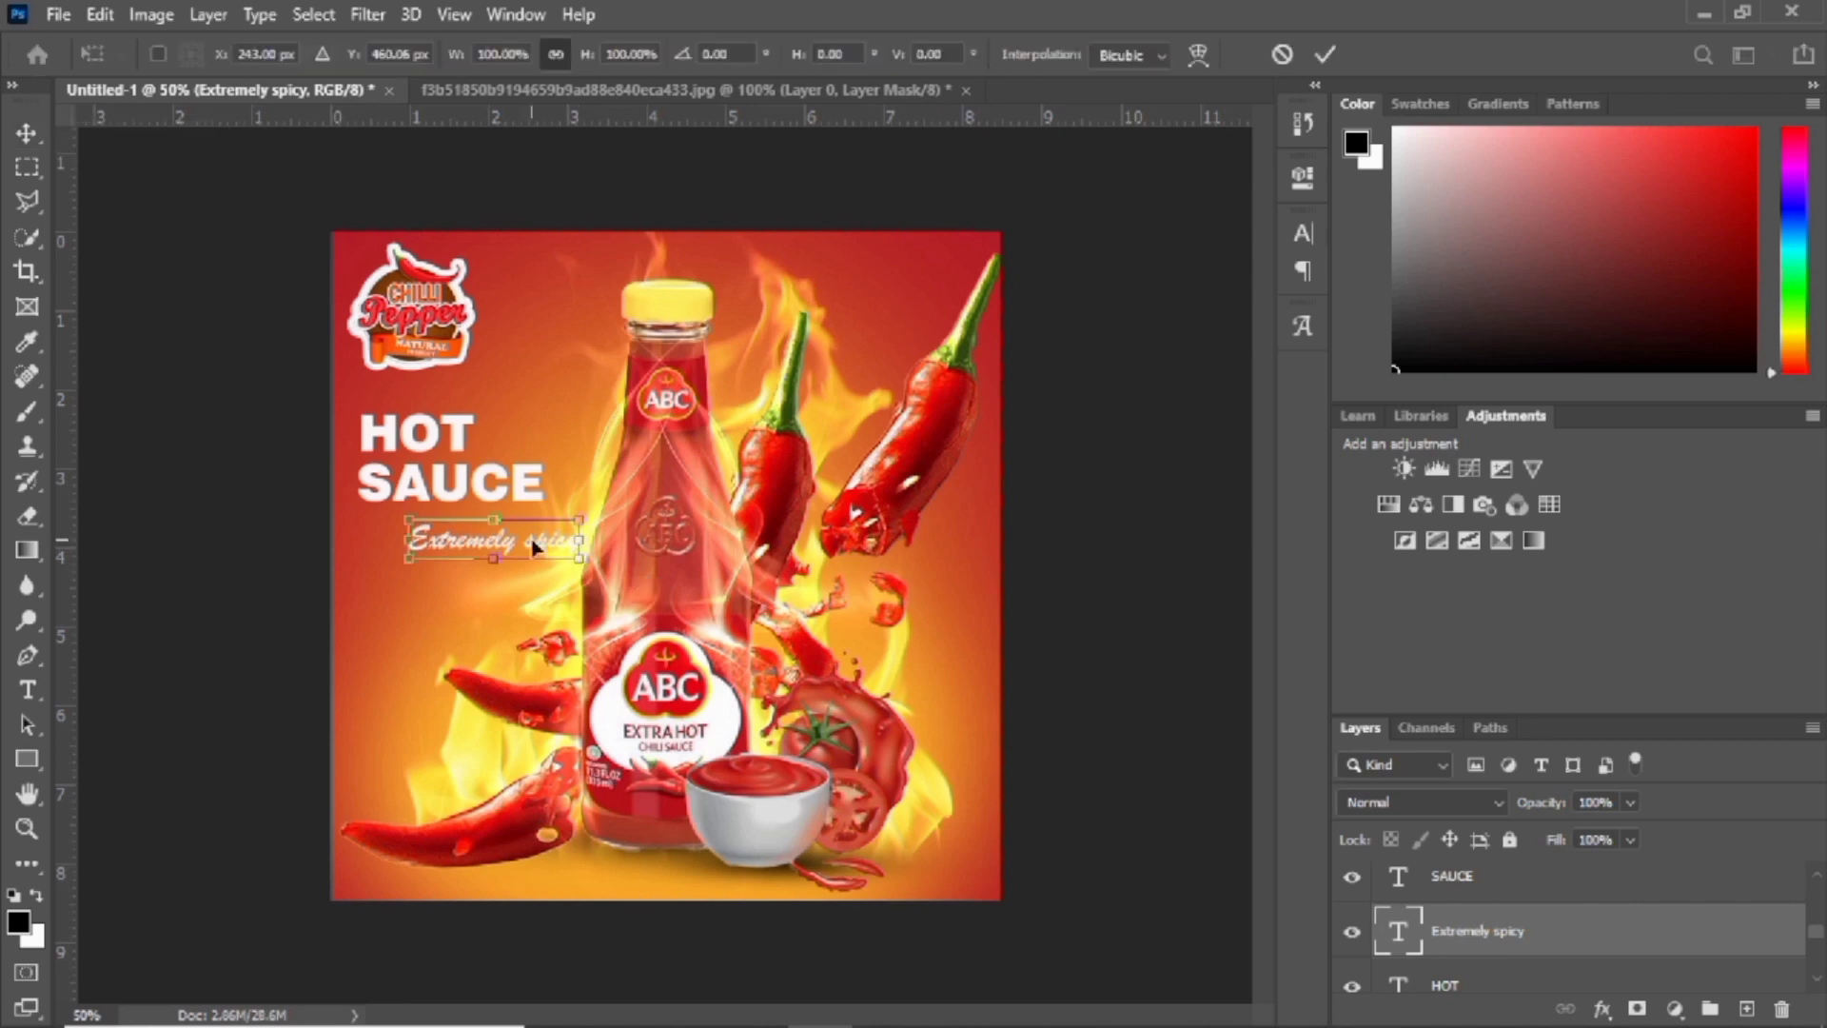
left_click_drag(540, 549, 456, 521)
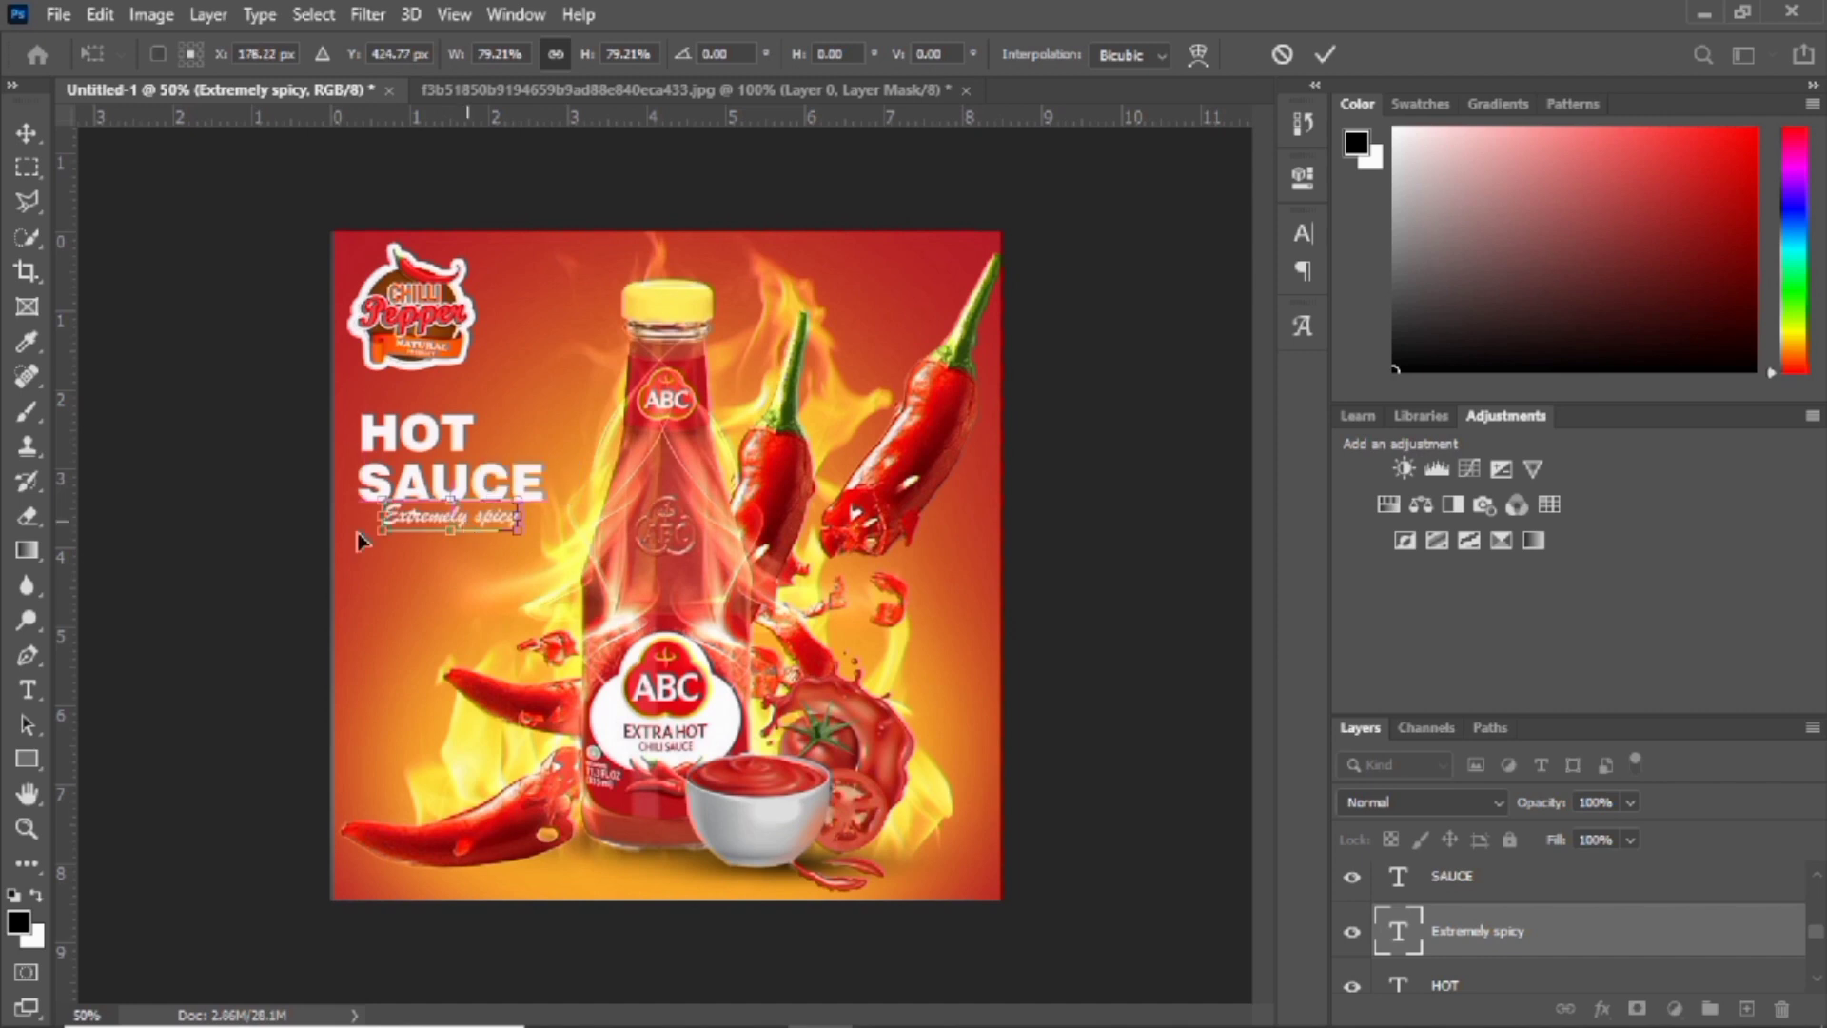
key("Return")
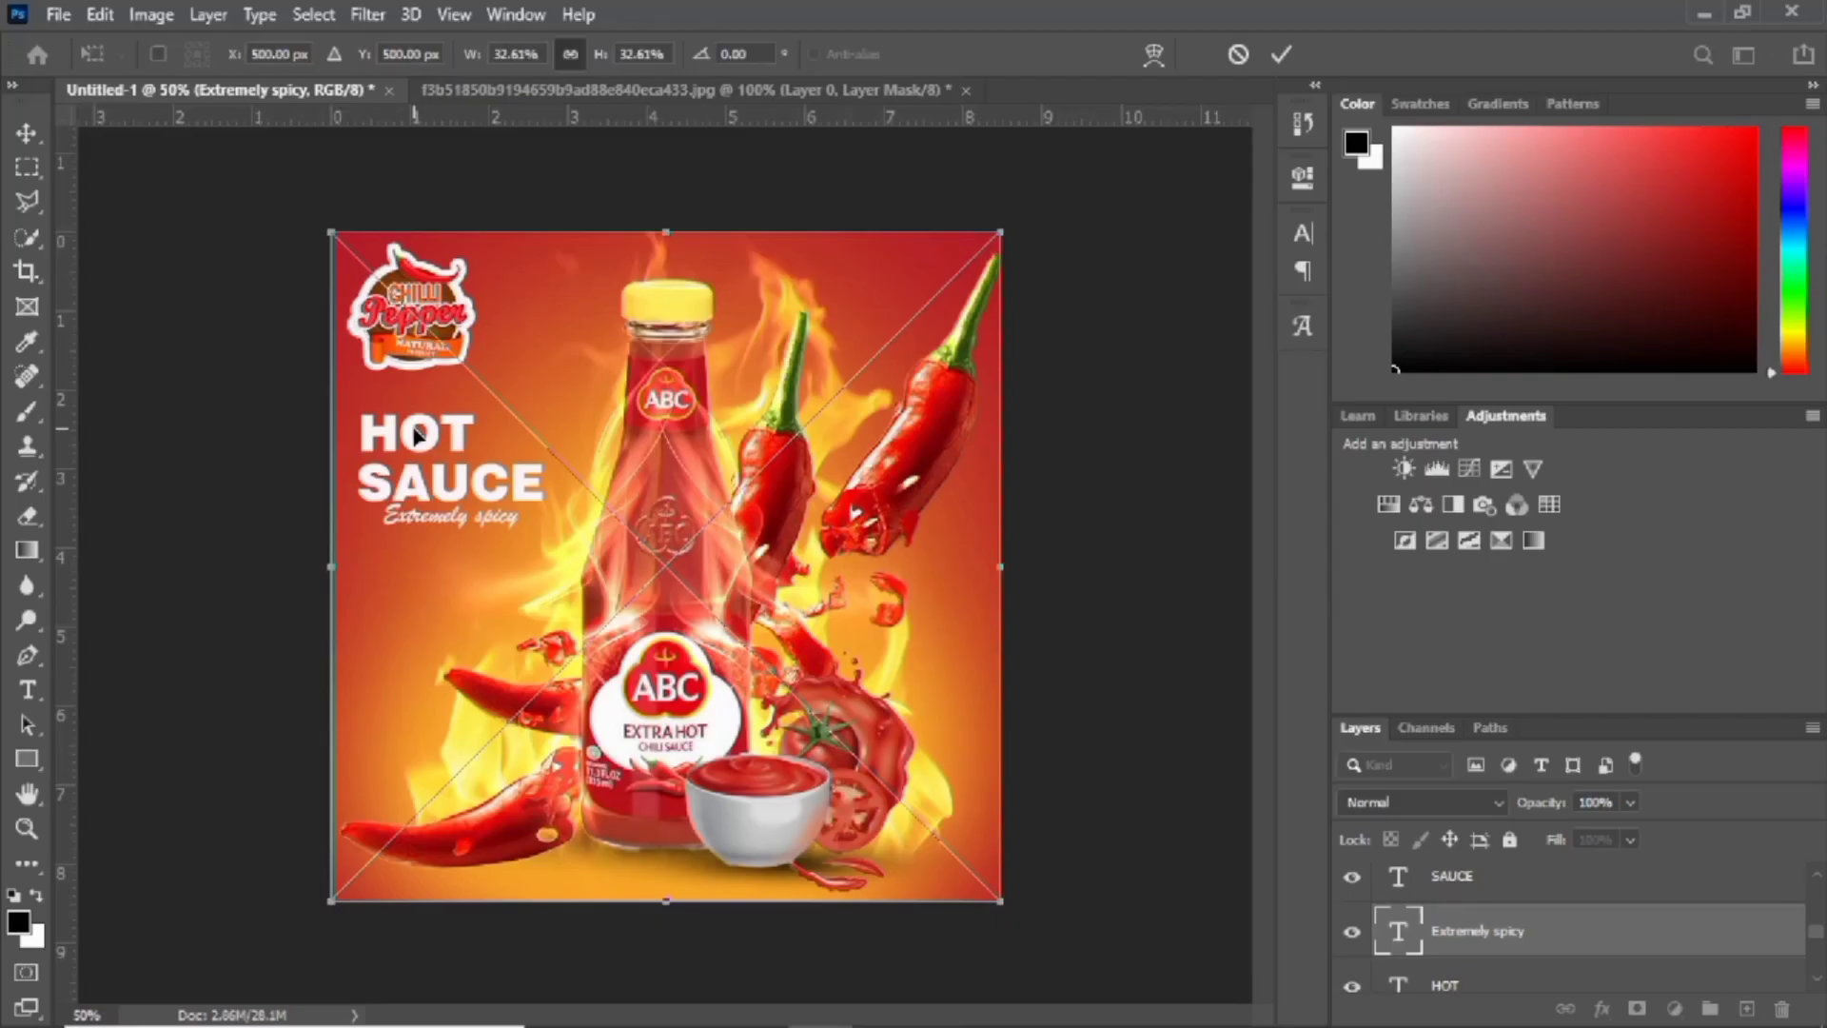
Place the black-background fire sparks image at about 5.6% scale over the HOT SAUCE headline
left_click_drag(892, 348, 600, 633)
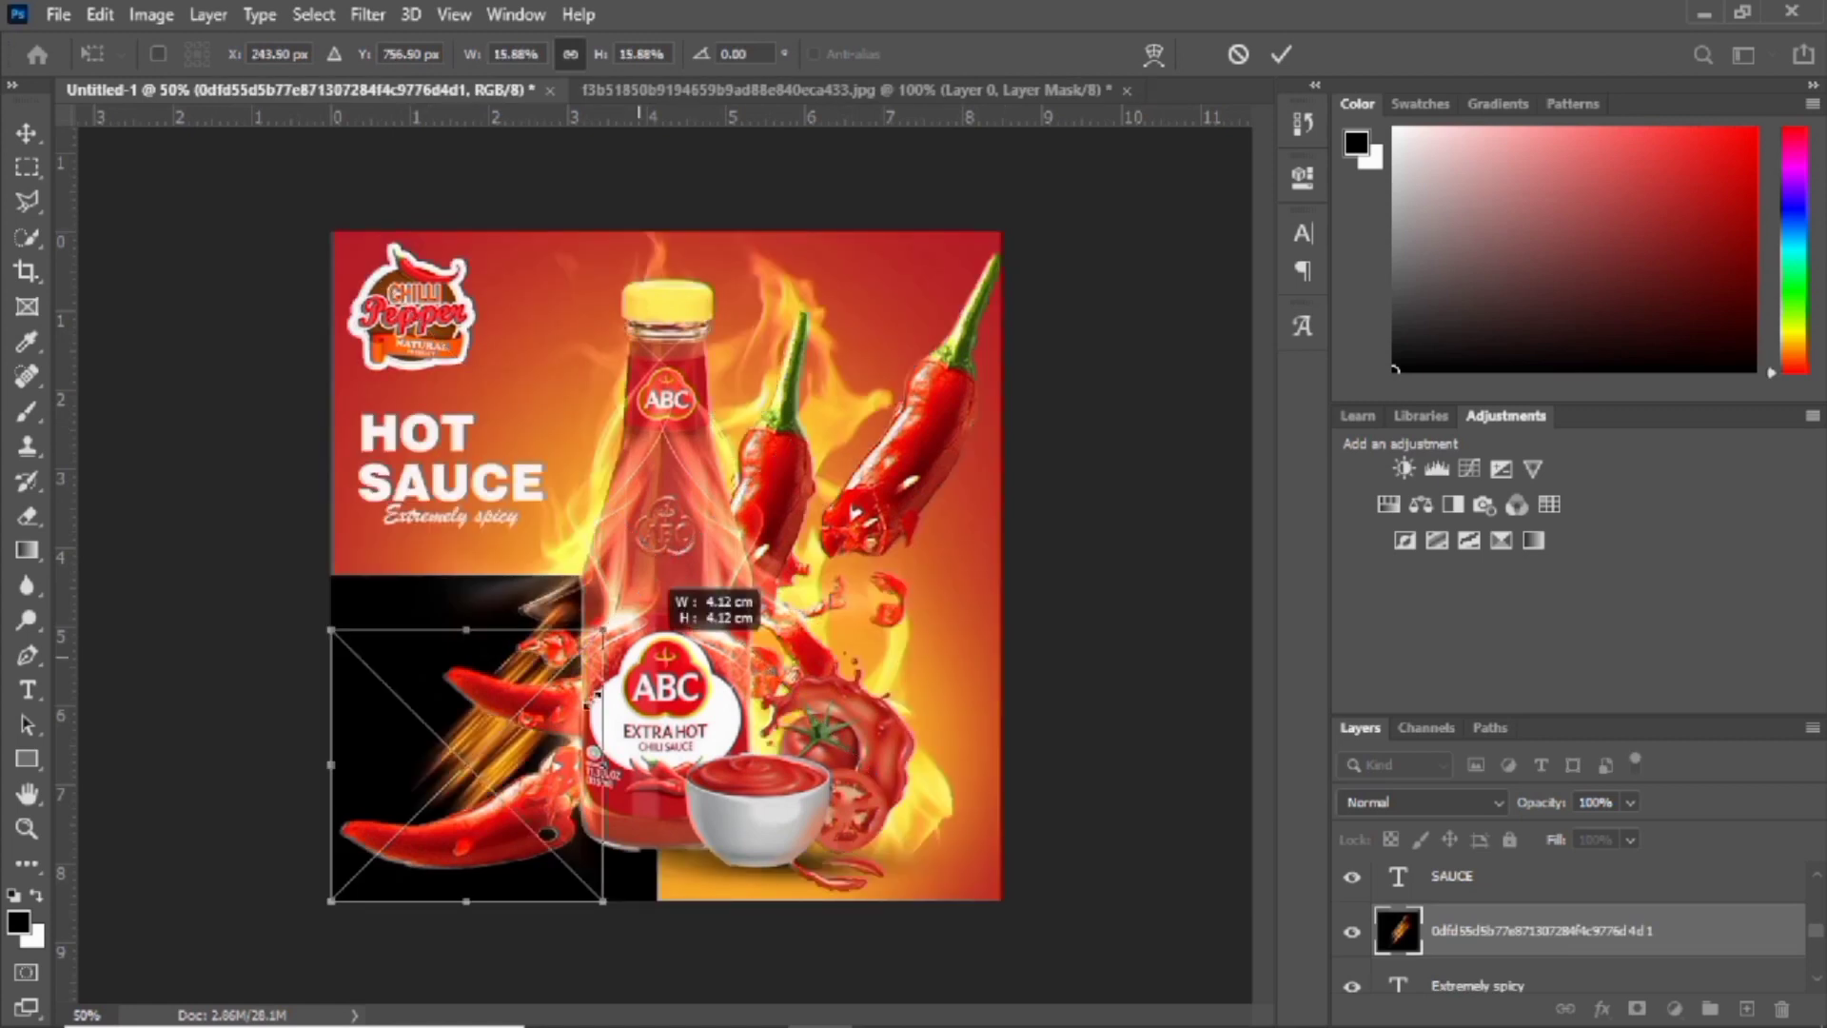
left_click_drag(593, 701, 447, 784)
left_click_drag(386, 844, 431, 474)
key("Return")
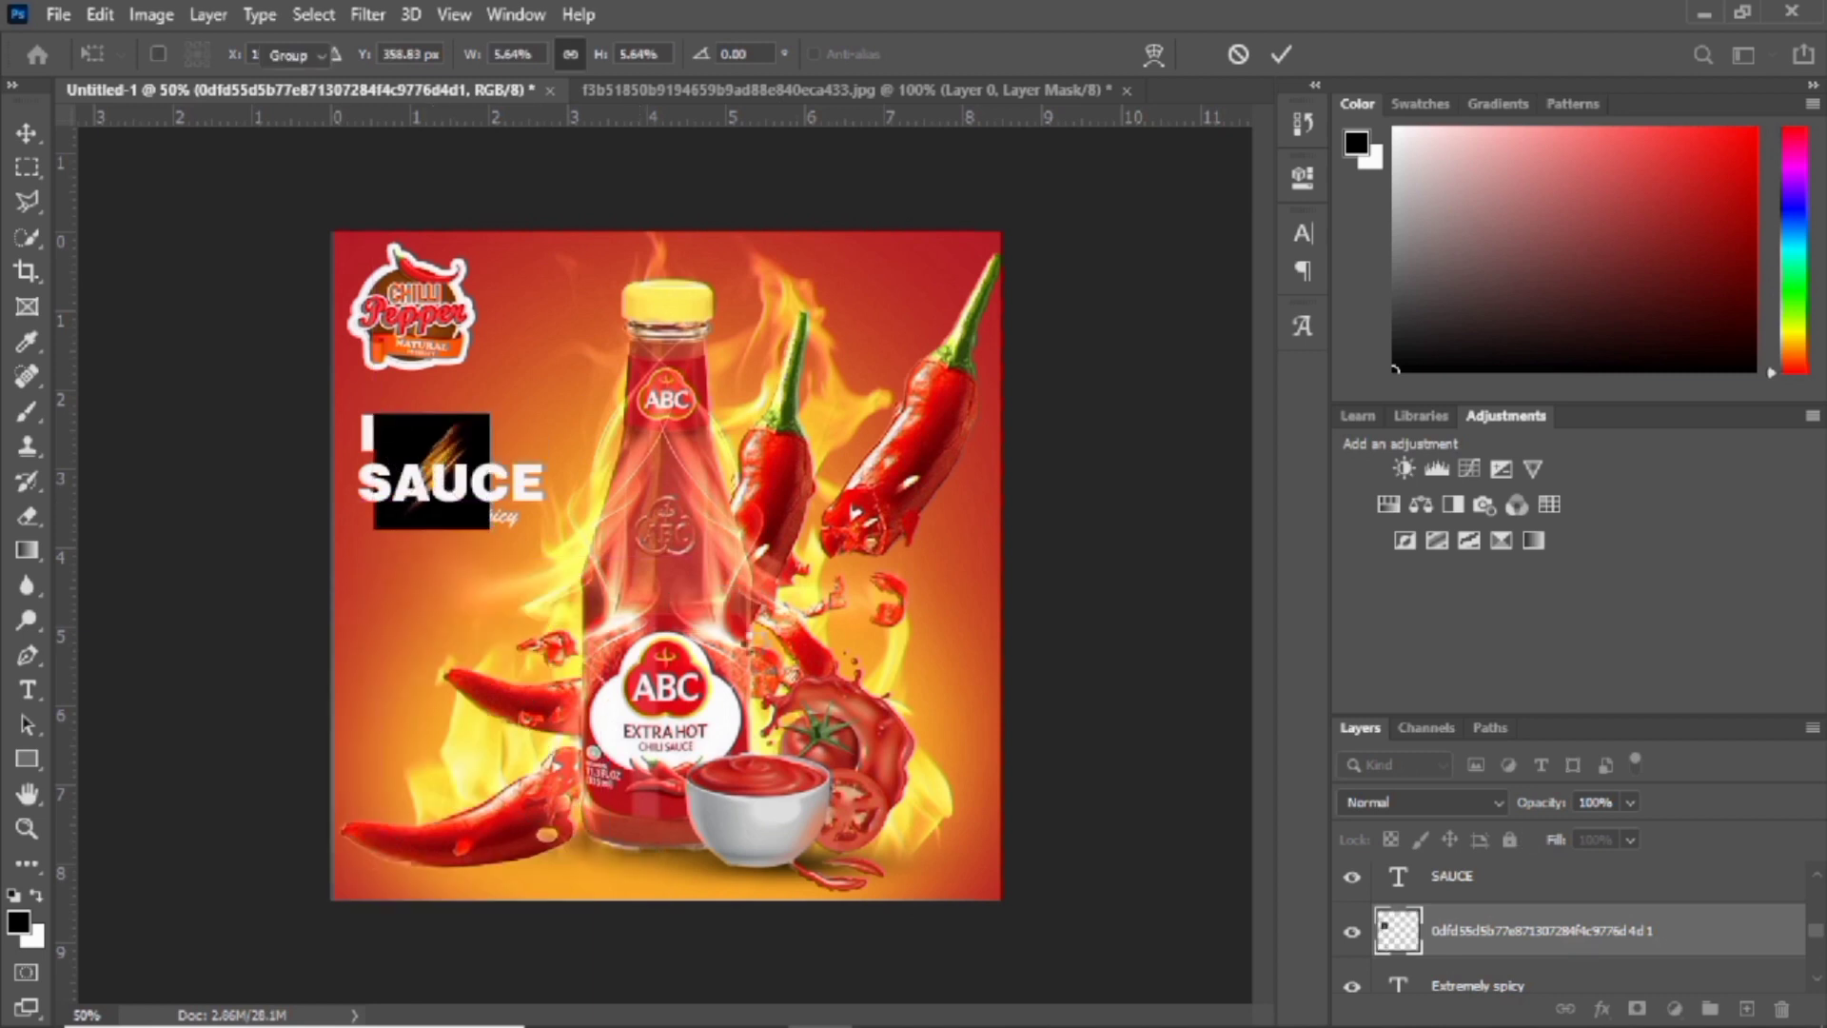
Set the sparks image's blend mode to Linear Dodge (Add) and enlarge it to about 6.4% over the headline
left_click(1475, 797)
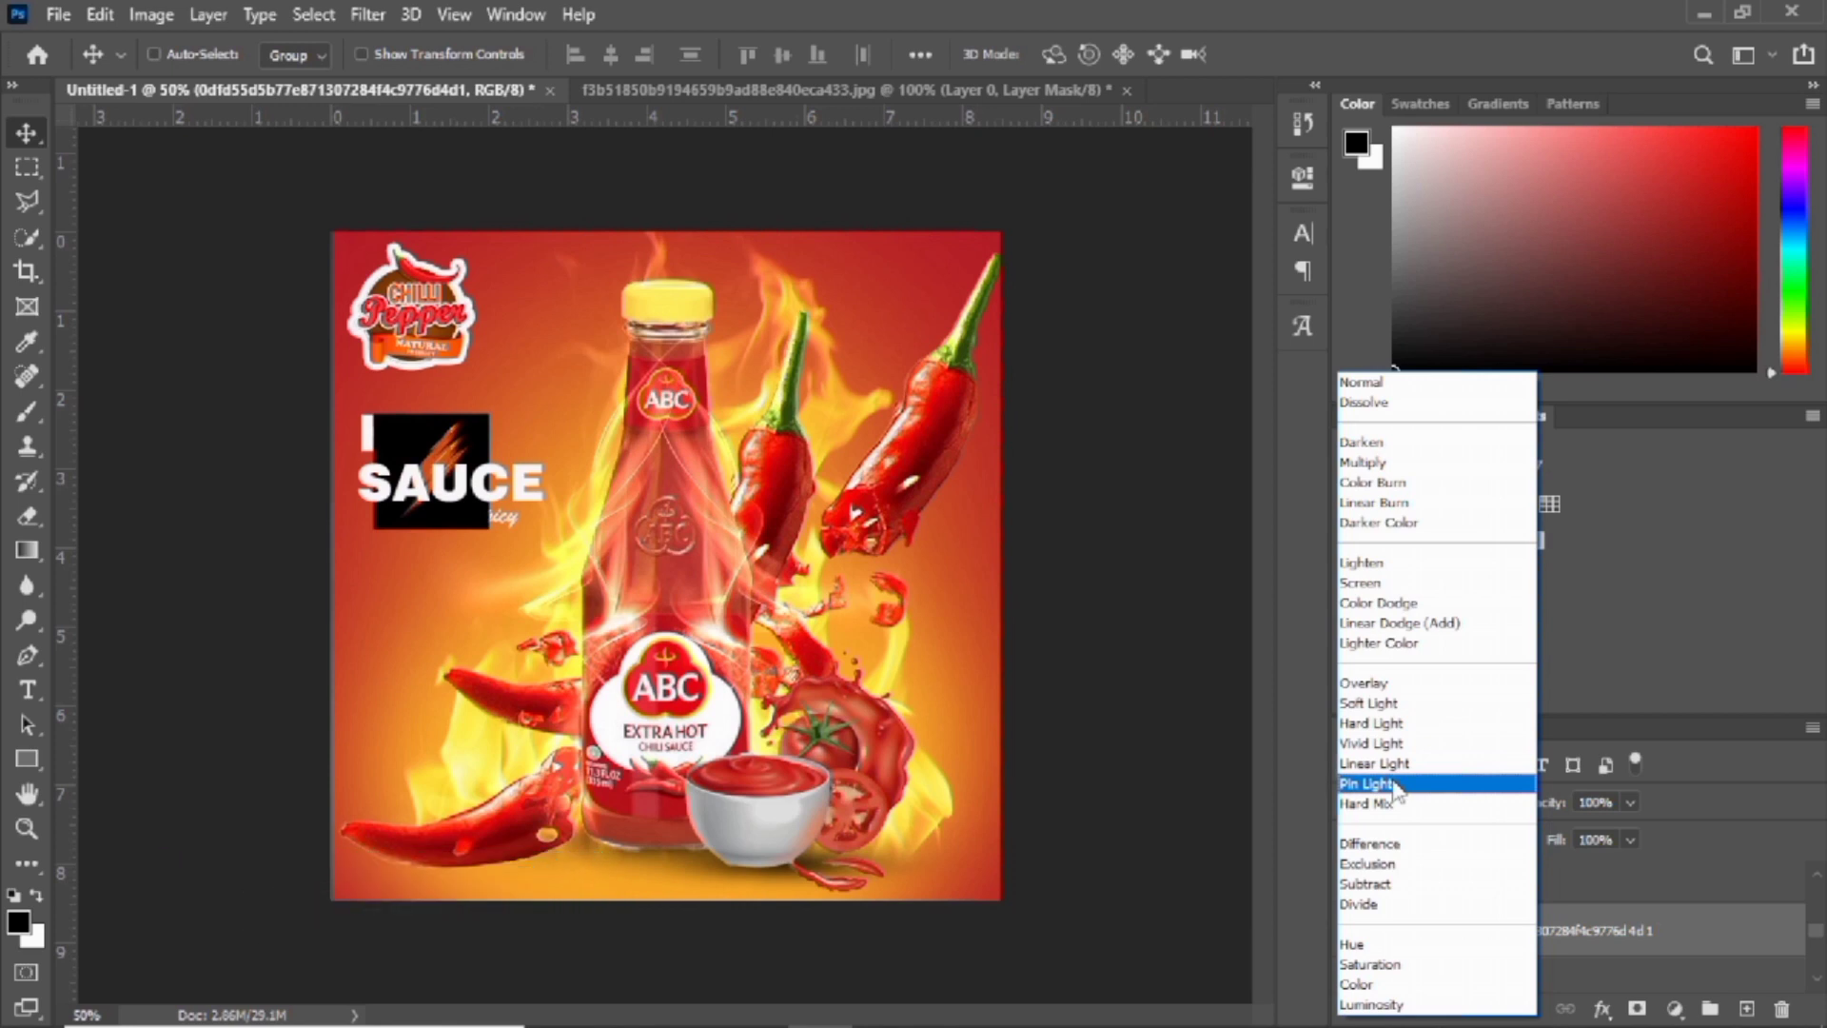
left_click(1398, 623)
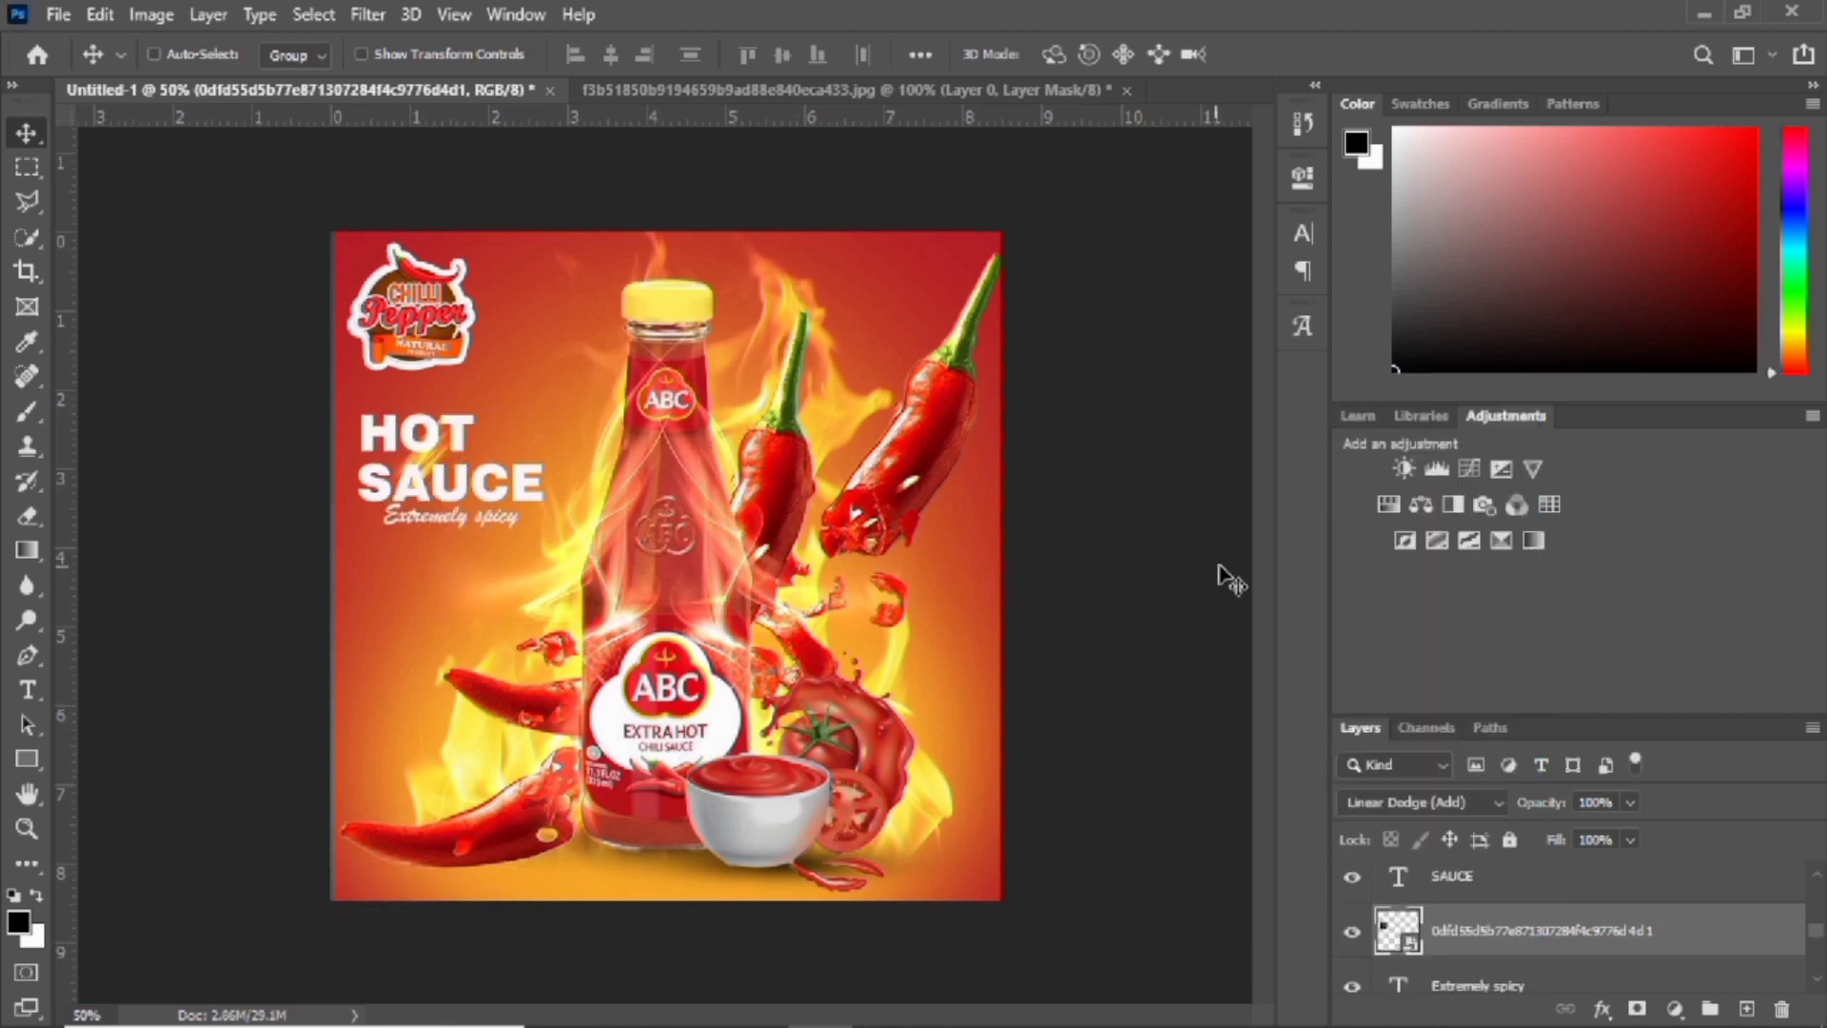
key("ctrl+t")
left_click_drag(478, 407, 499, 389)
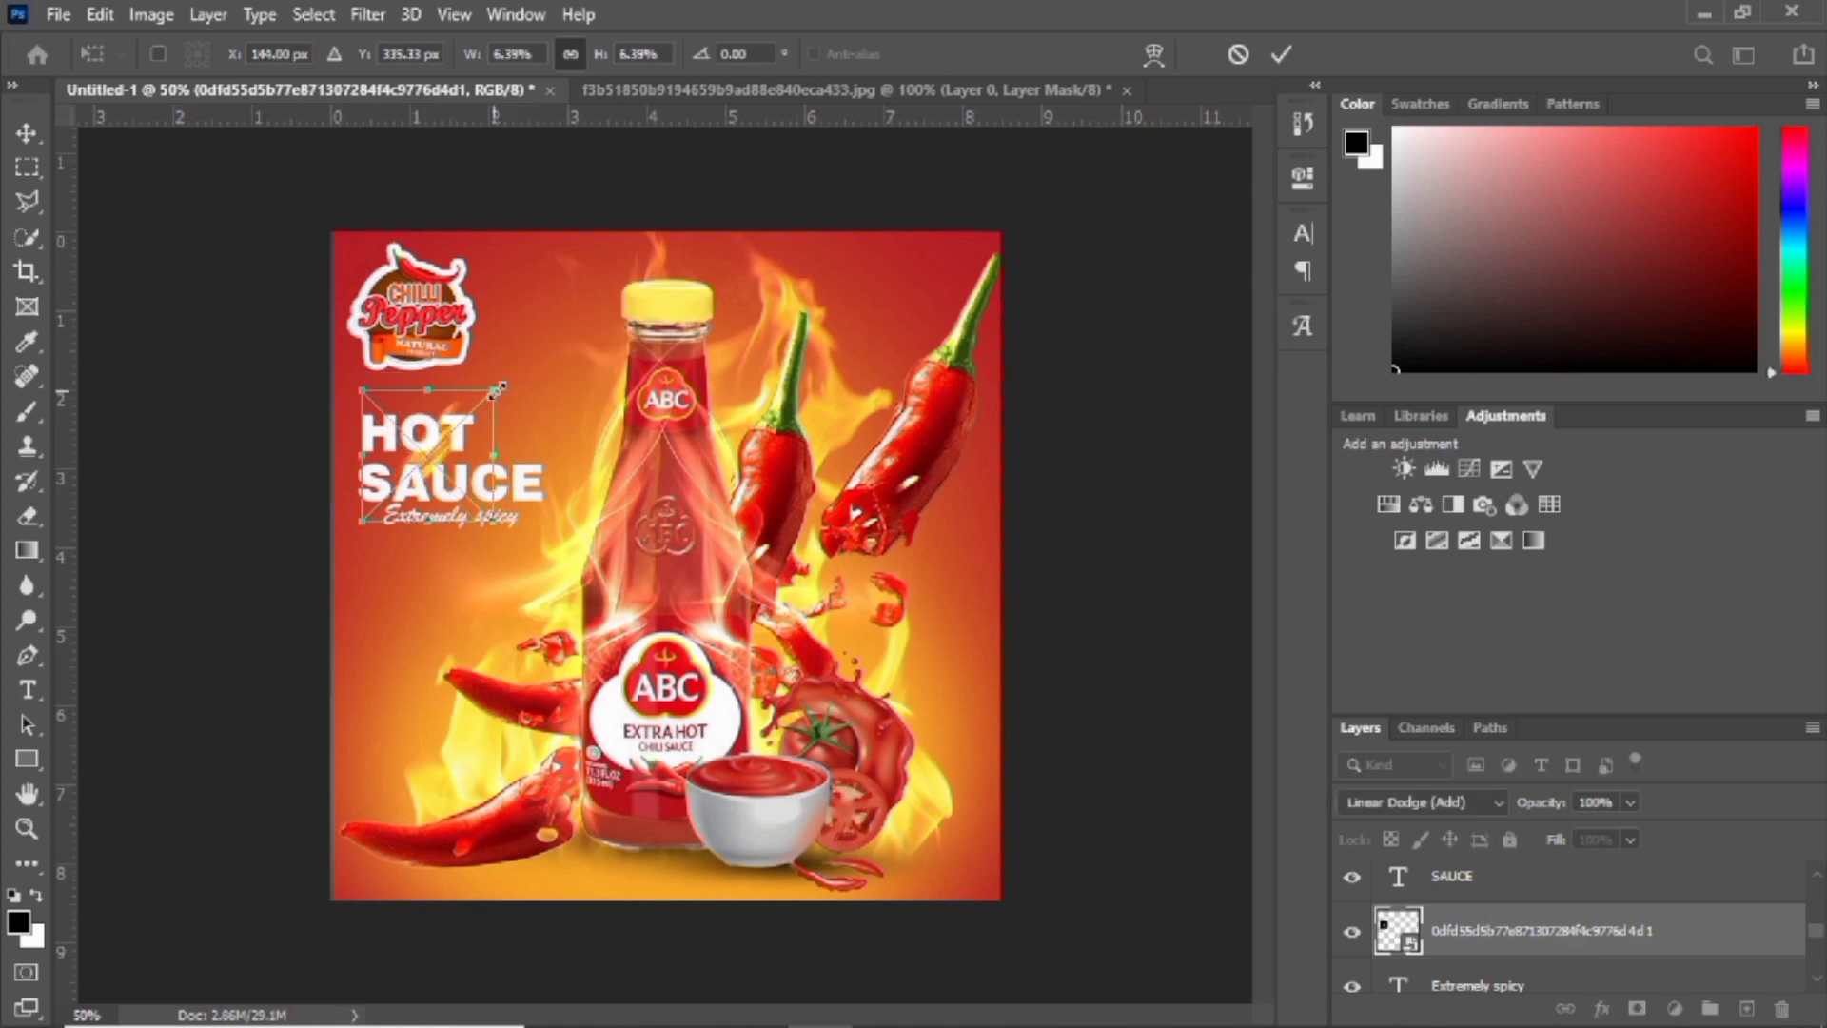
key("Return")
left_click_drag(424, 448, 430, 463)
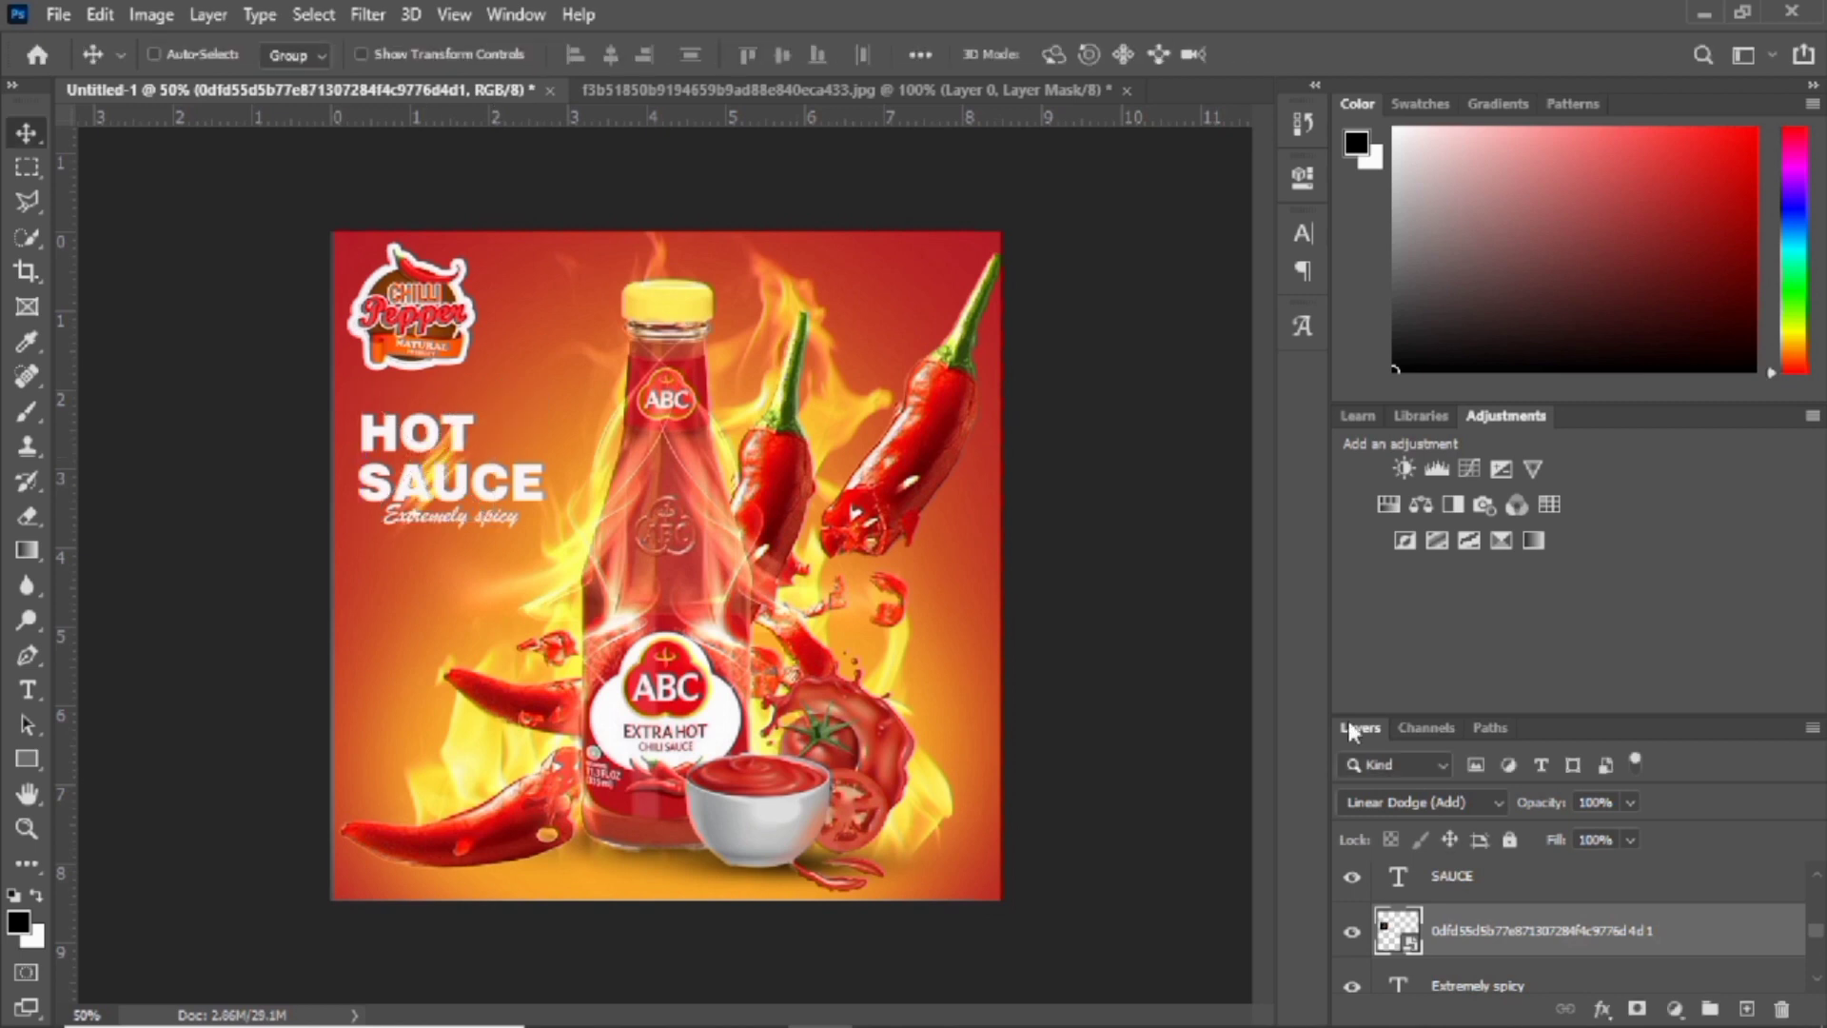